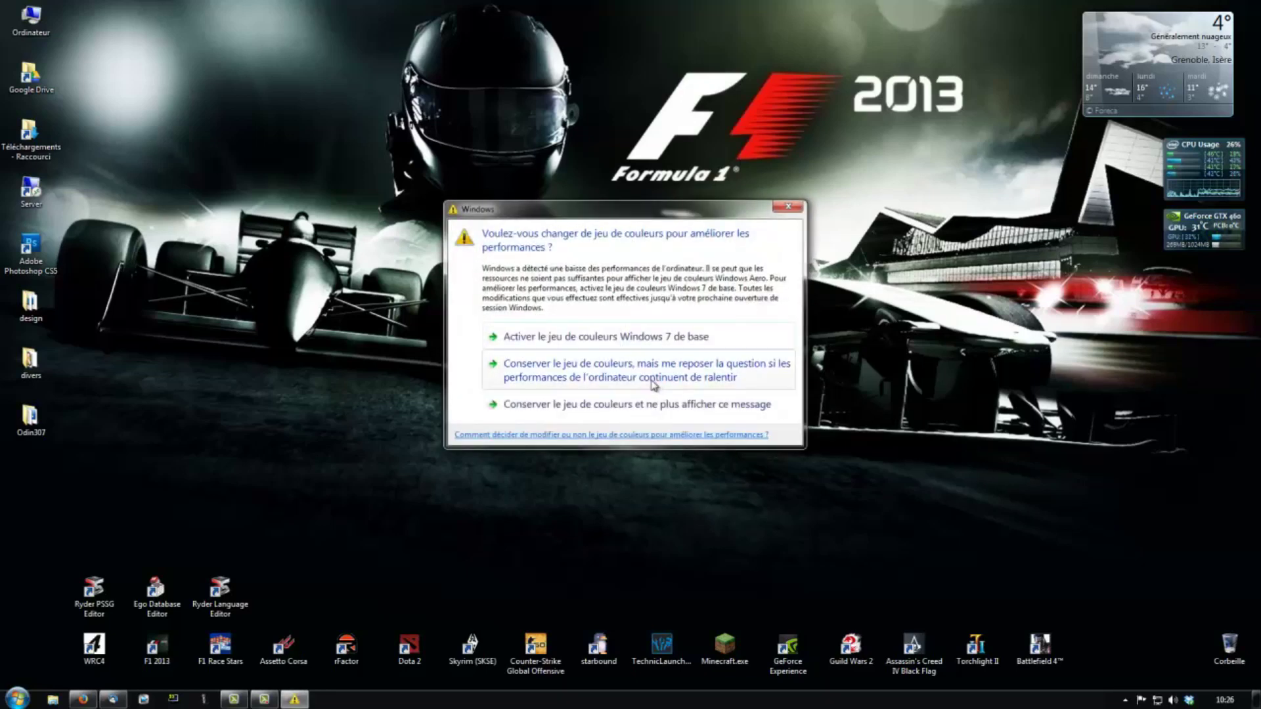
Keep the current Windows colour scheme with the warning no longer displayed, and switch to Firefox
{"action": "left_click", "coordinate": [638, 403]}
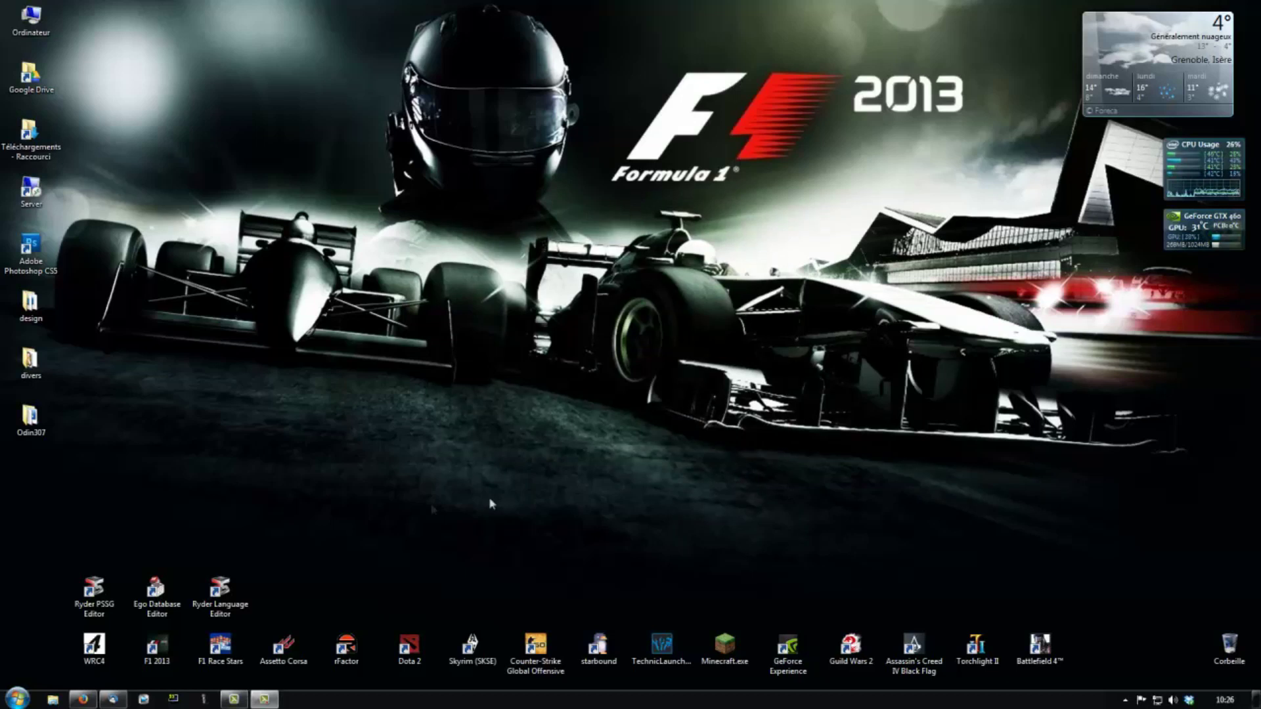
{"action": "left_click", "coordinate": [82, 699]}
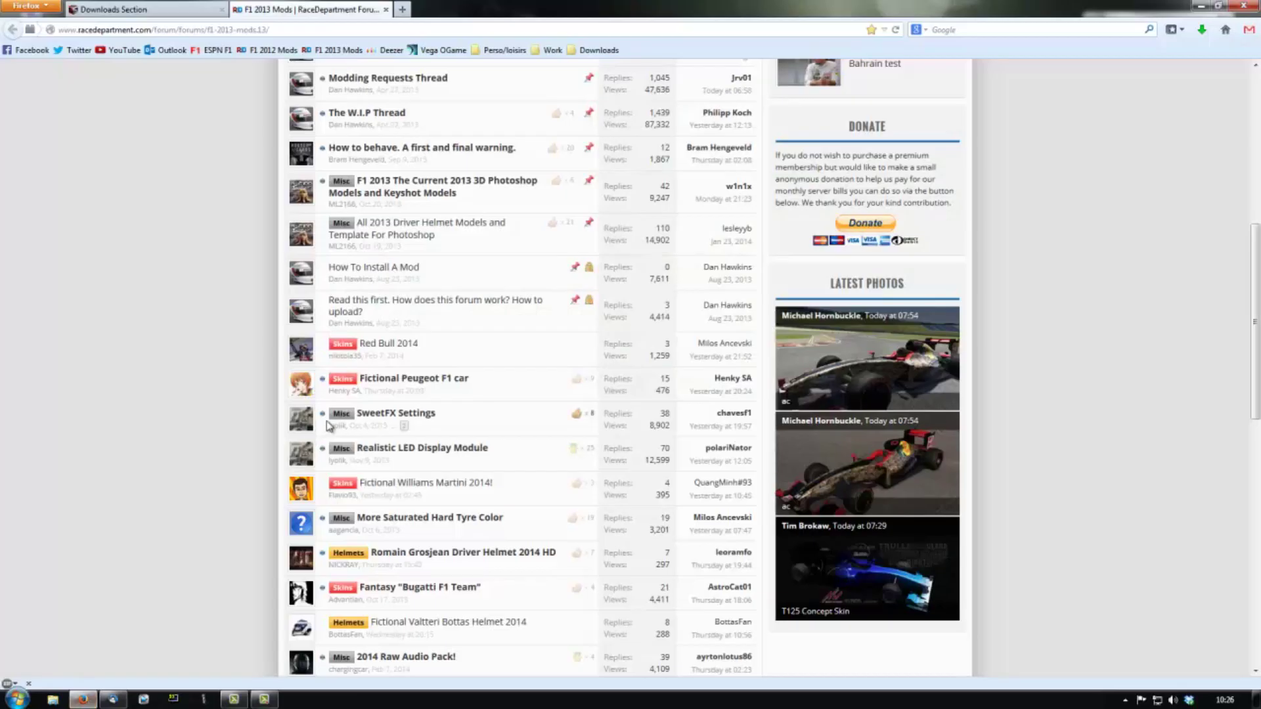
Close the Mozilla Thunderbird window
{"action": "right_click", "coordinate": [112, 700]}
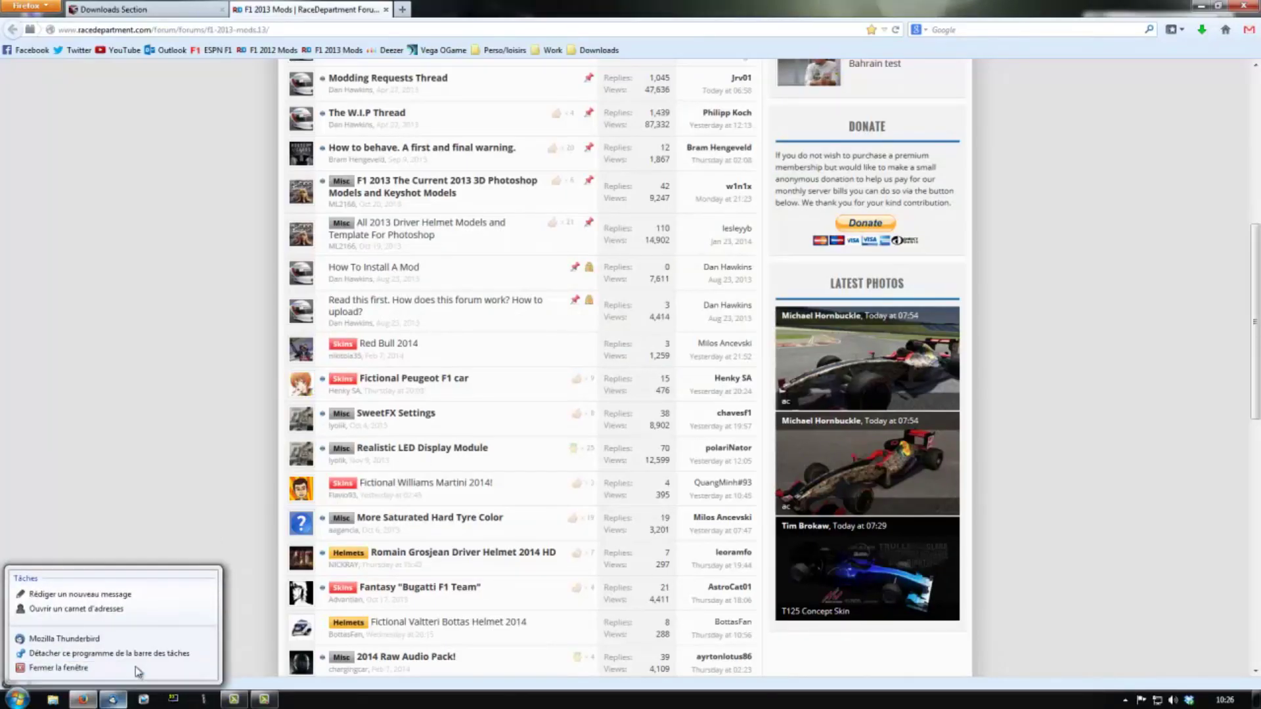
{"action": "left_click", "coordinate": [137, 668]}
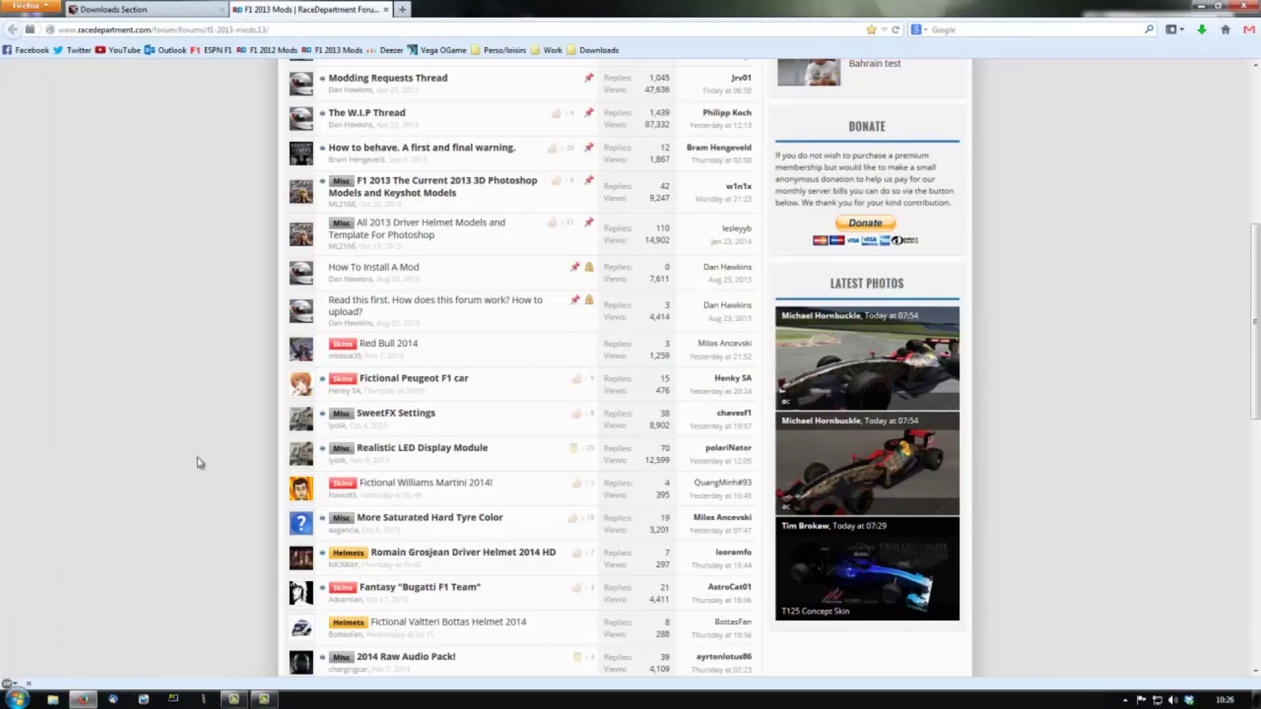
Look over the F1 2013 Mods forum page and its thread list on RaceDepartment
{"action": "scroll", "coordinate": [197, 459], "scroll_direction": "up", "scroll_amount": 6}
{"action": "scroll", "coordinate": [197, 454], "scroll_direction": "up", "scroll_amount": 1}
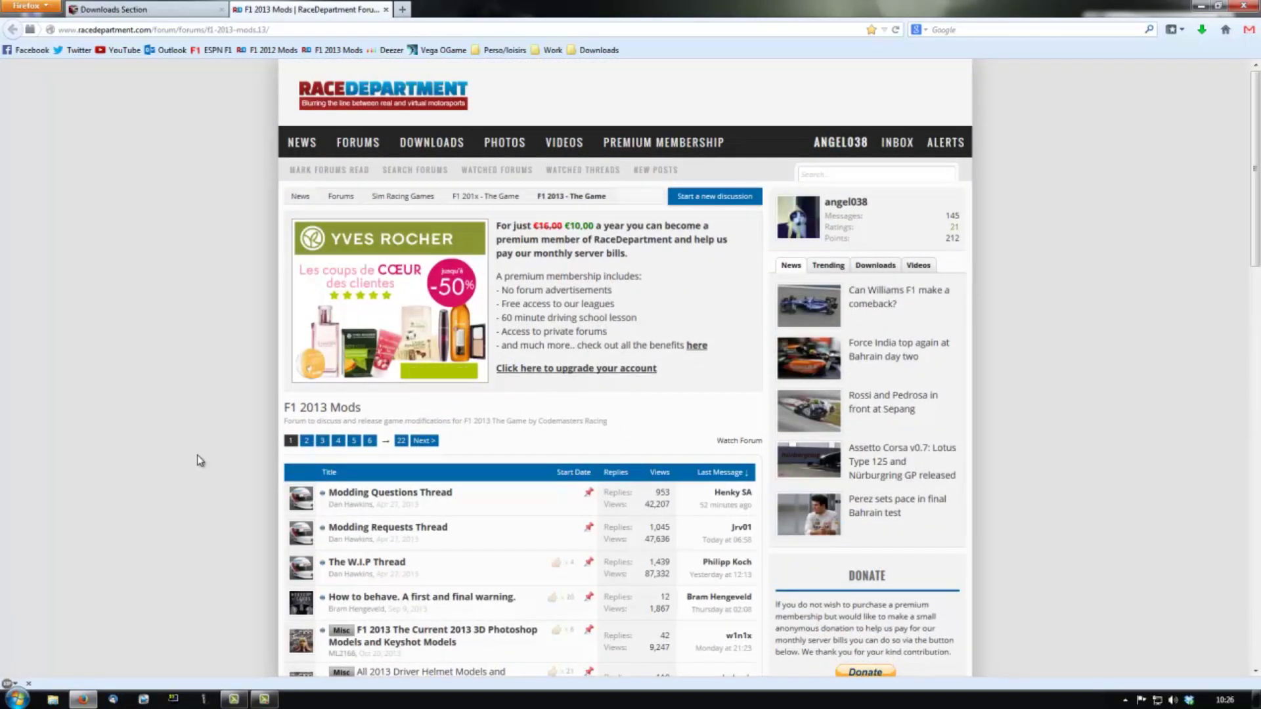
{"action": "scroll", "coordinate": [200, 460], "scroll_direction": "down", "scroll_amount": 1}
{"action": "scroll", "coordinate": [201, 460], "scroll_direction": "down", "scroll_amount": 4}
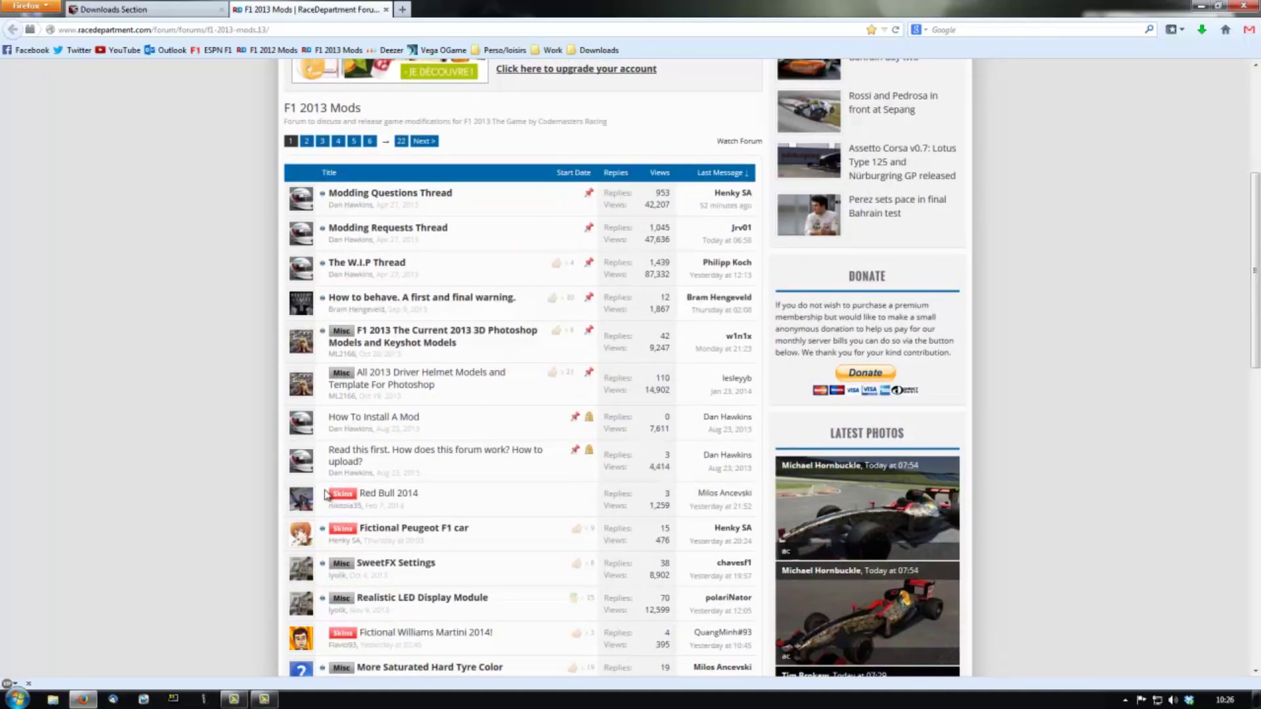
{"action": "scroll", "coordinate": [402, 419], "scroll_direction": "up", "scroll_amount": 1}
{"action": "scroll", "coordinate": [401, 418], "scroll_direction": "up", "scroll_amount": 2}
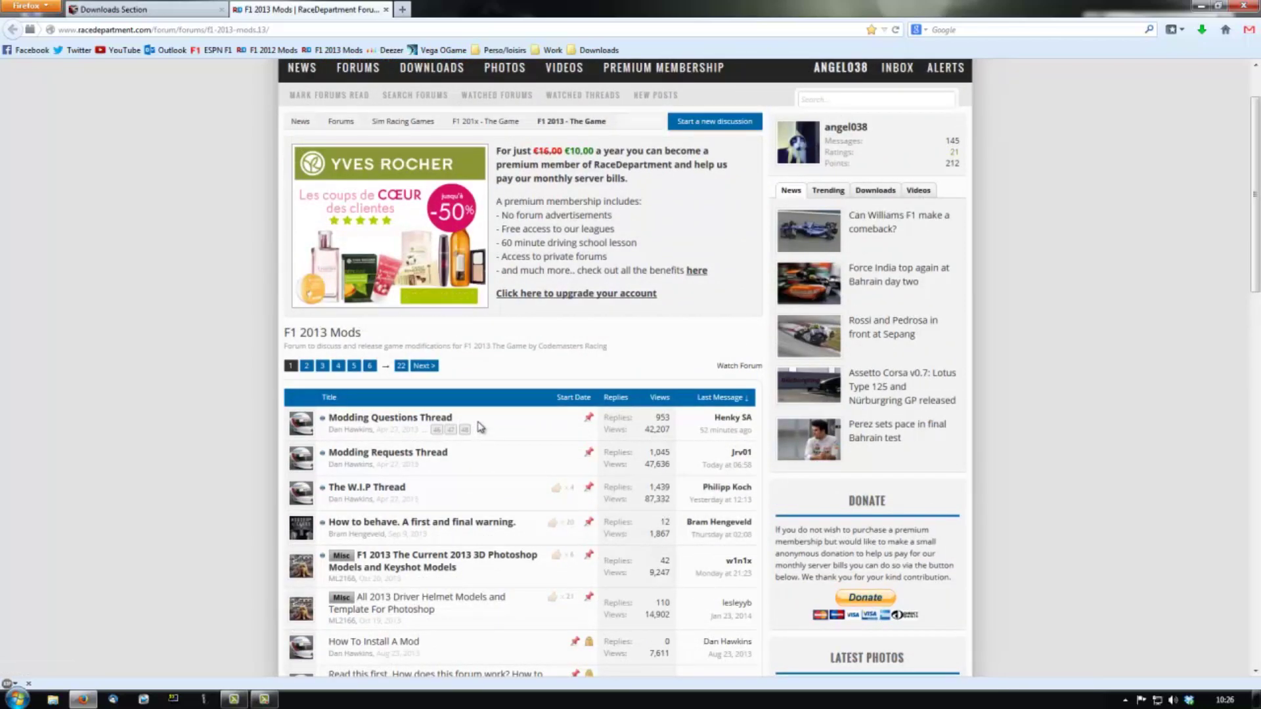
{"action": "scroll", "coordinate": [481, 427], "scroll_direction": "up", "scroll_amount": 1}
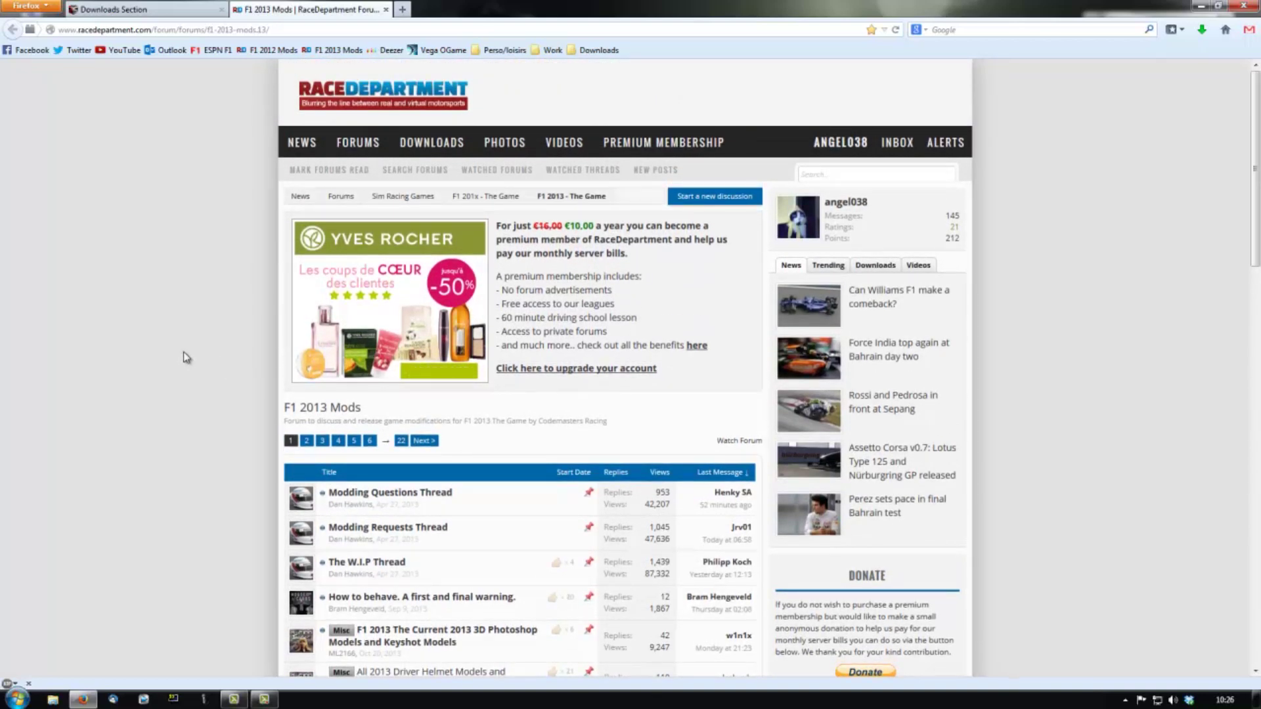
{"action": "left_click", "coordinate": [1125, 700]}
{"action": "right_click", "coordinate": [1135, 615]}
{"action": "left_click", "coordinate": [1146, 594]}
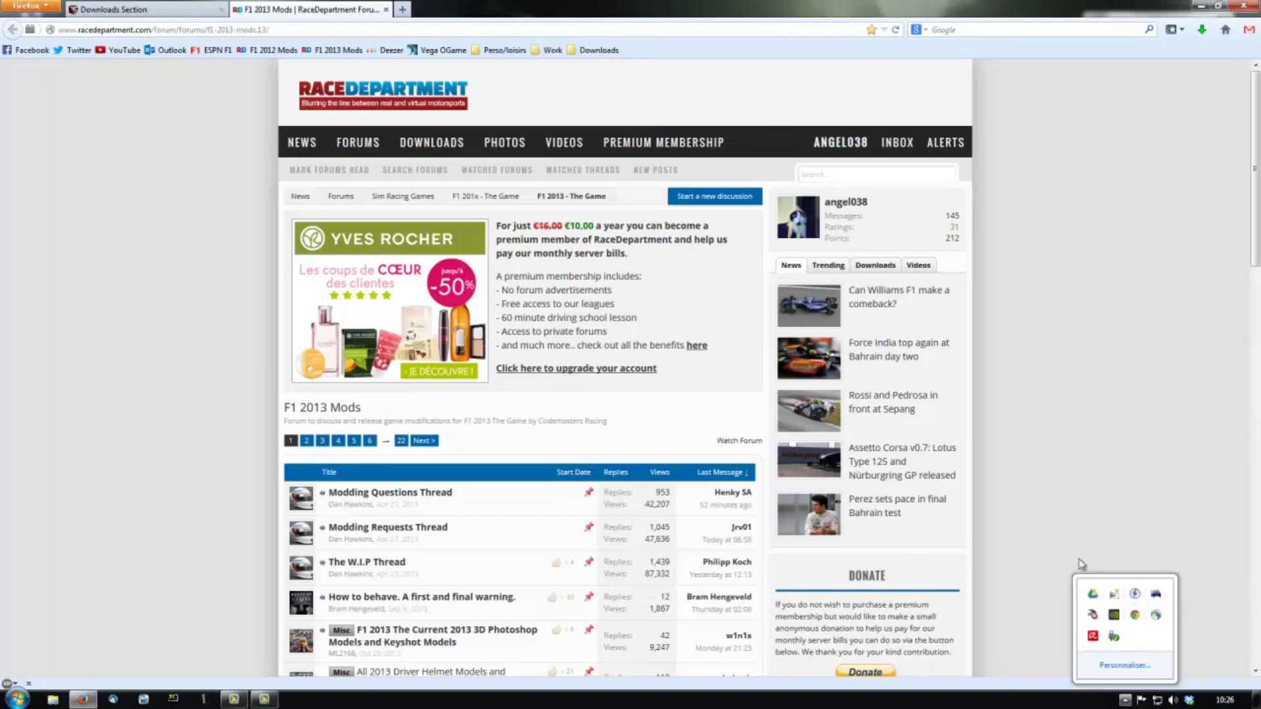
{"action": "left_click", "coordinate": [1126, 703]}
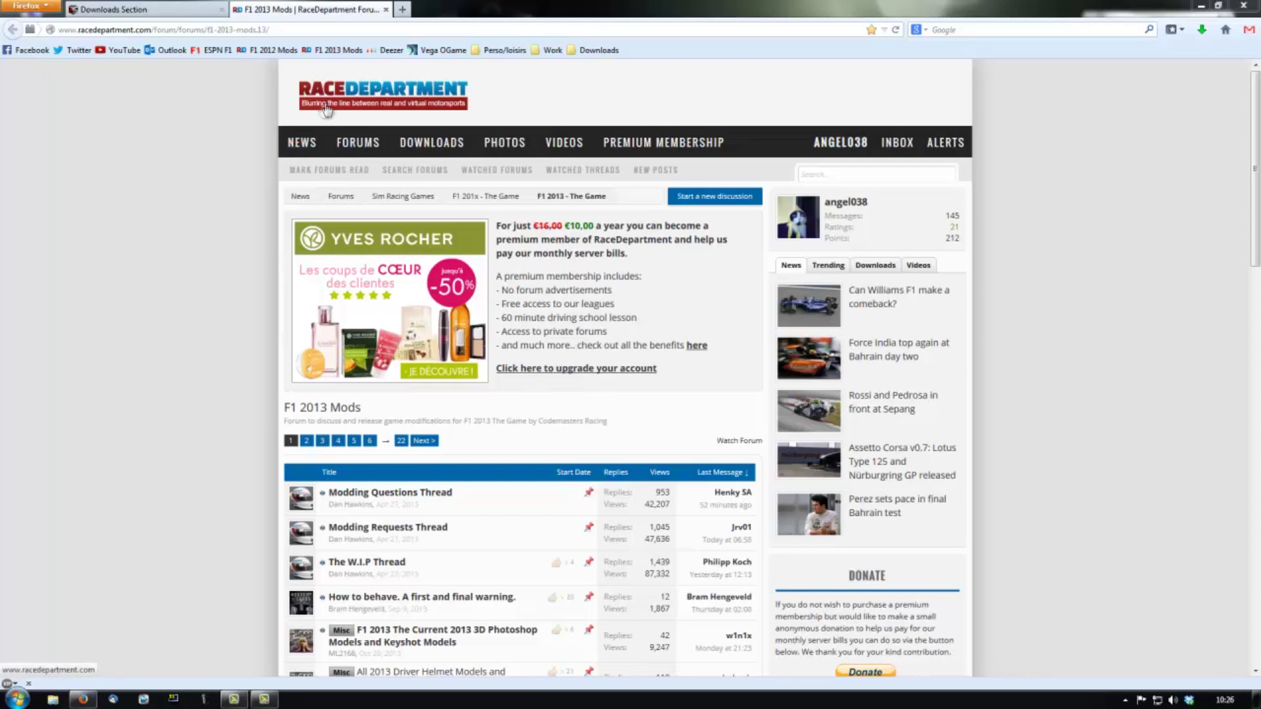
Search Google for "F1 2013 racedepartment setup" in a new browser tab
{"action": "left_click", "coordinate": [402, 12]}
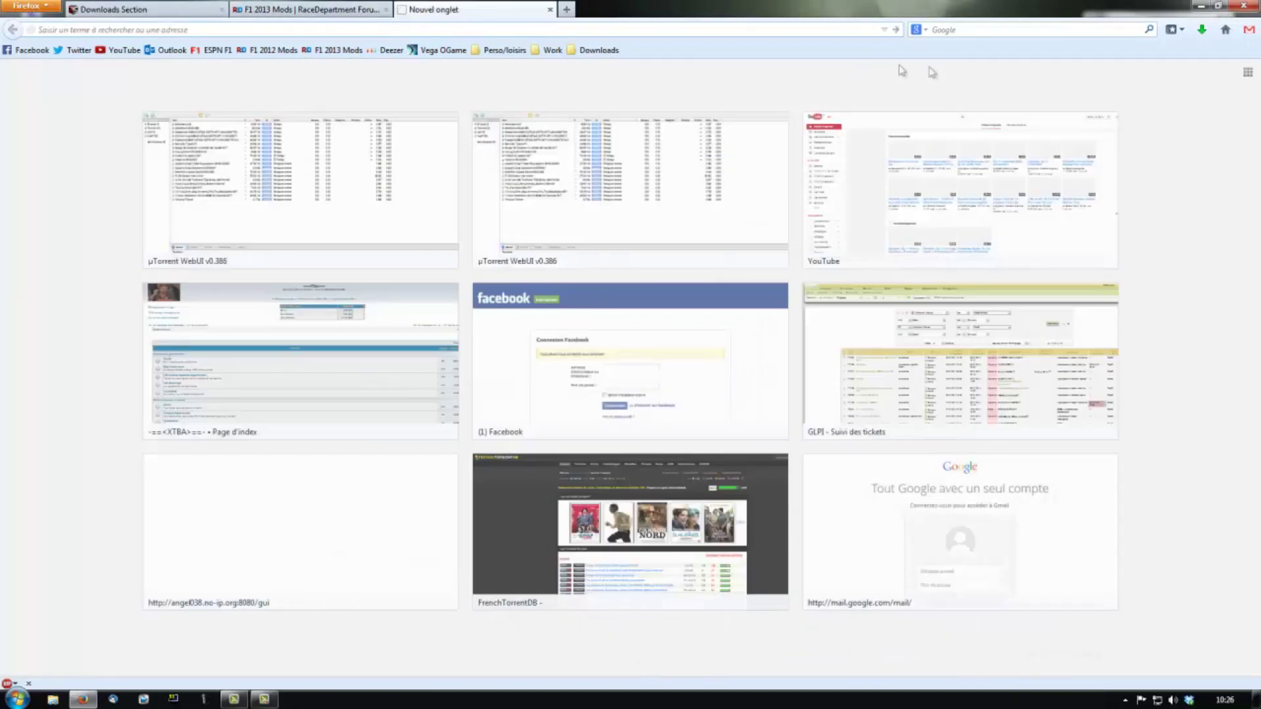
{"action": "left_click", "coordinate": [967, 31]}
{"action": "left_click", "coordinate": [1225, 30]}
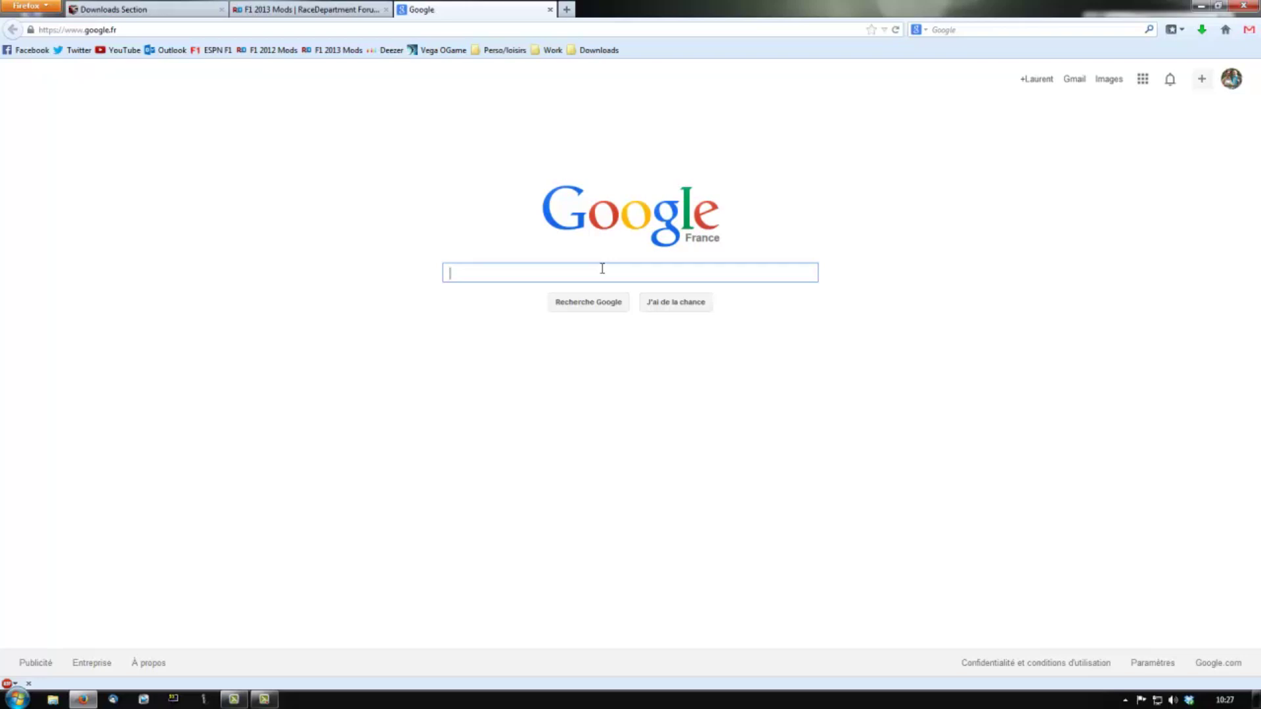
{"action": "type", "text": "F1 "}
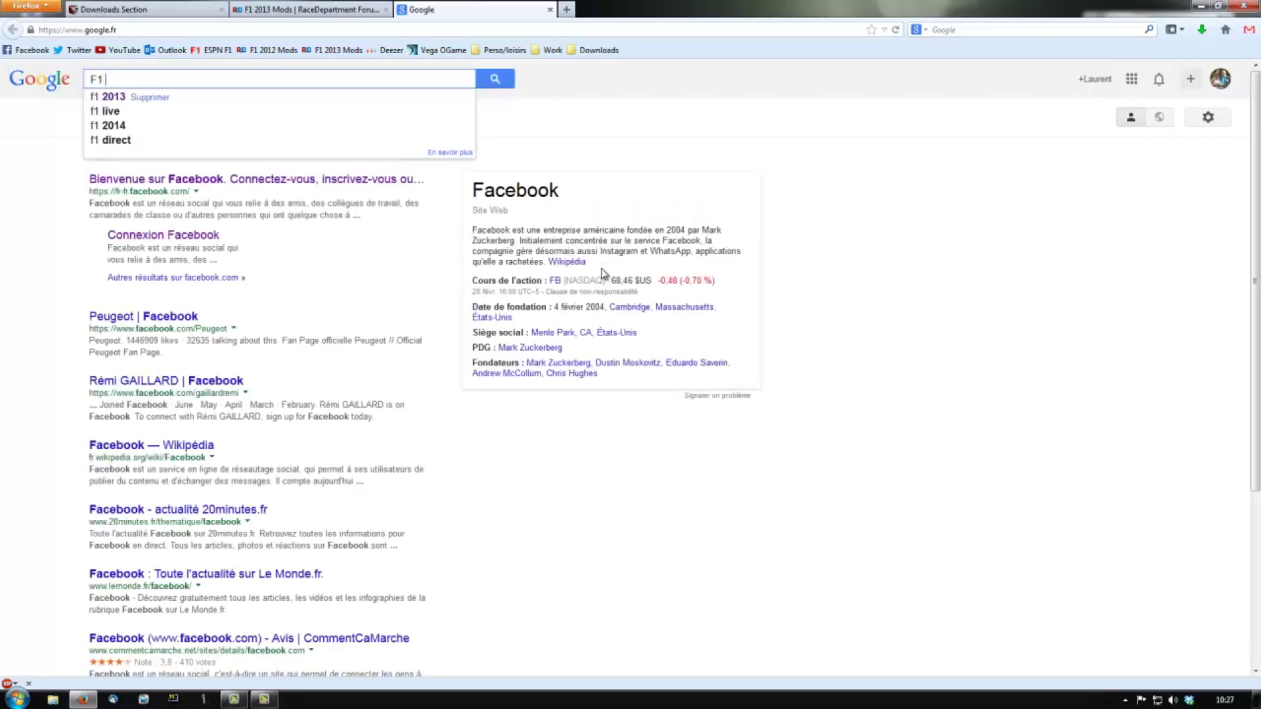
{"action": "type", "text": "2013 racede"}
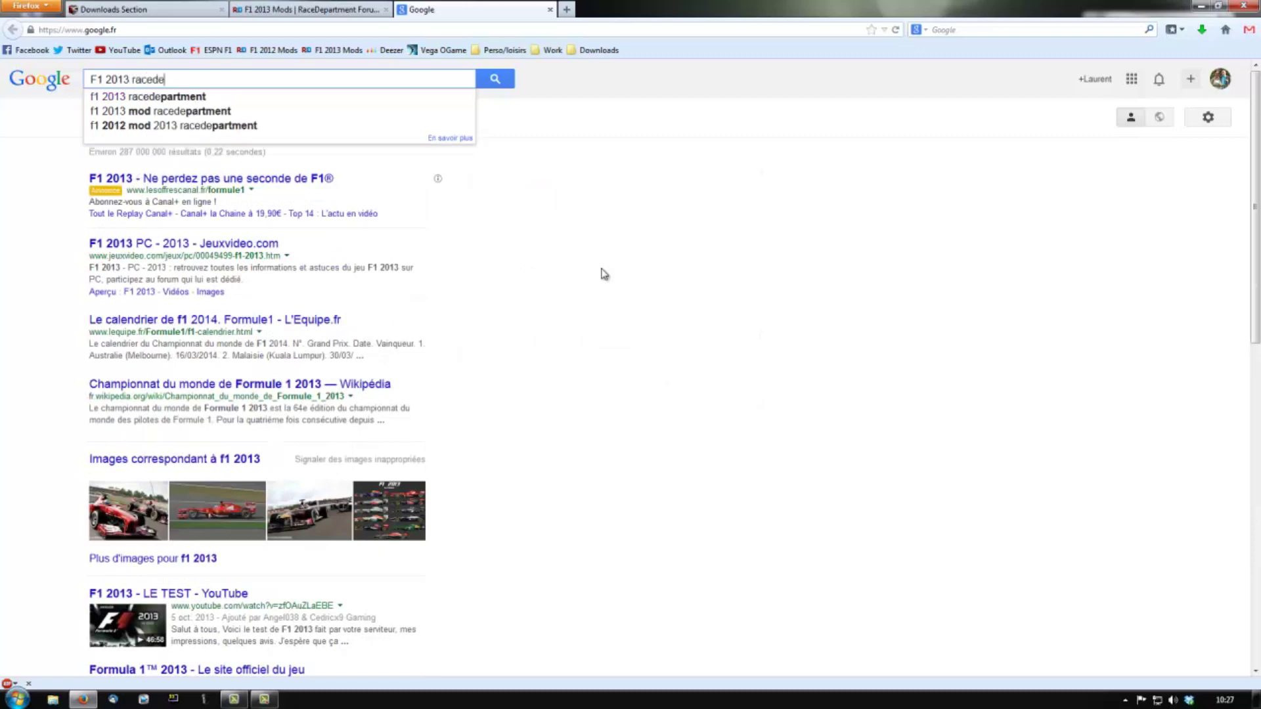
{"action": "type", "text": "part"}
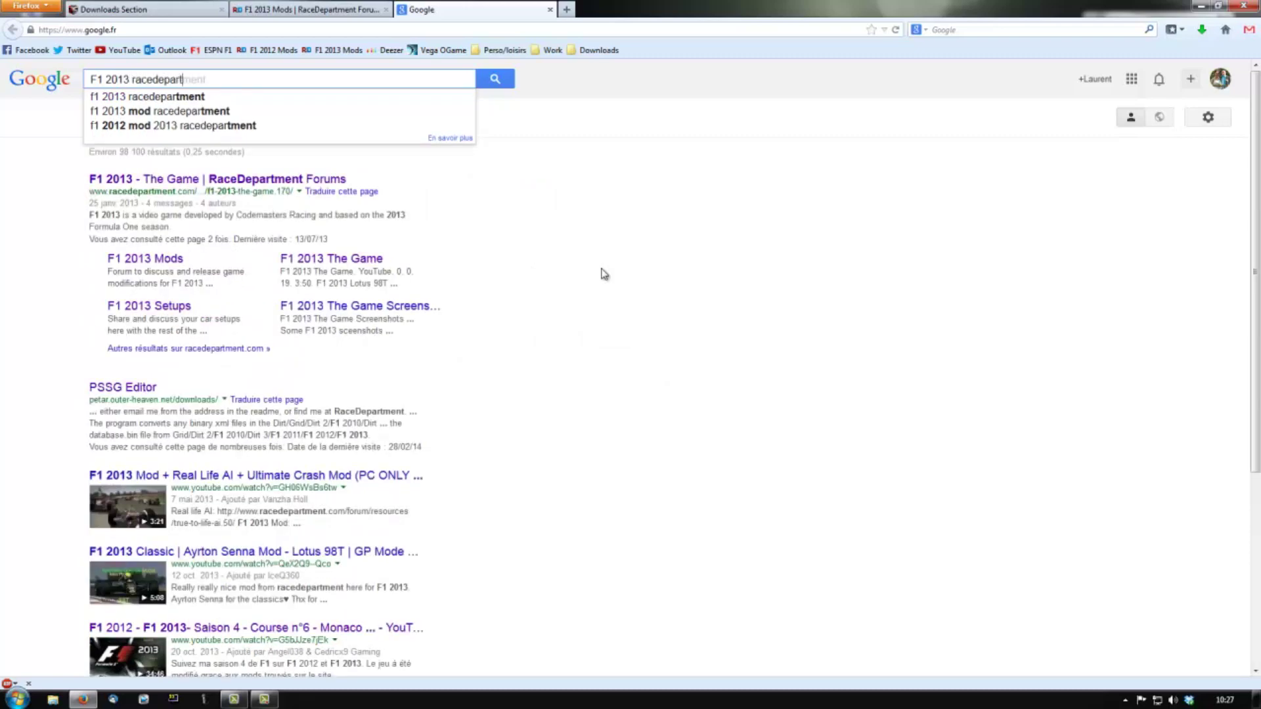
{"action": "type", "text": "ment set"}
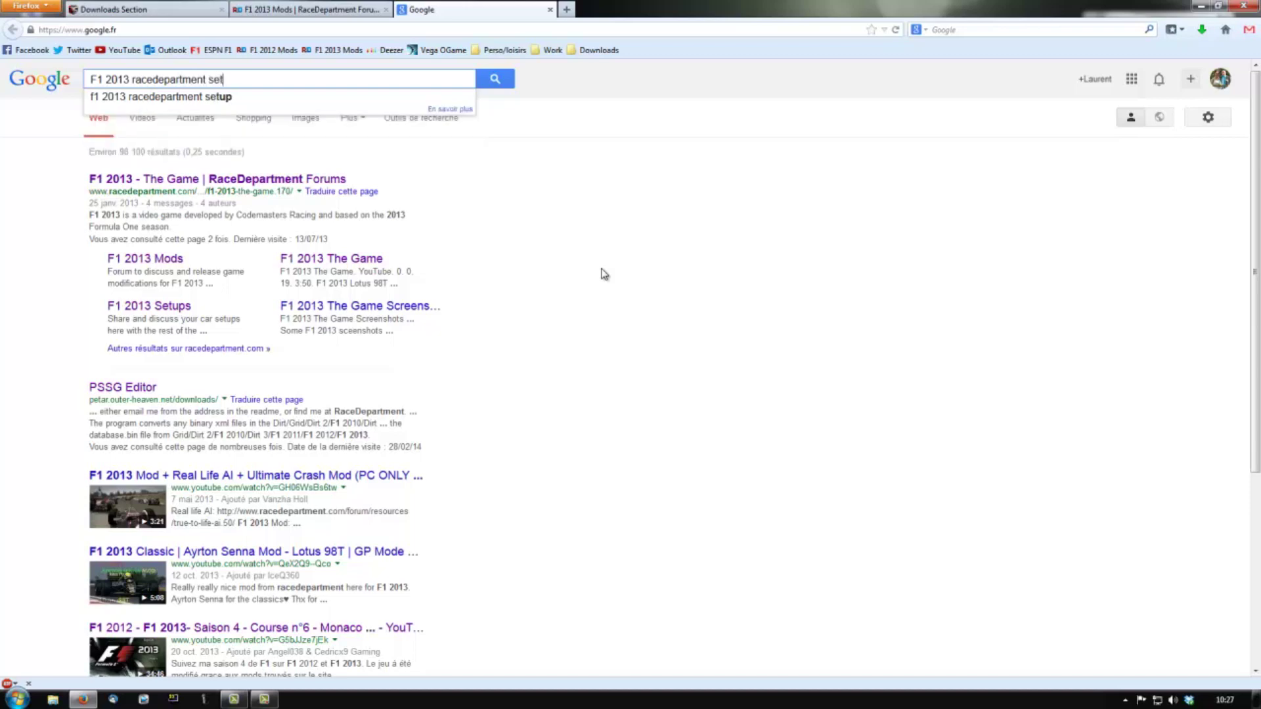
{"action": "type", "text": "up"}
{"action": "key", "text": "Return"}
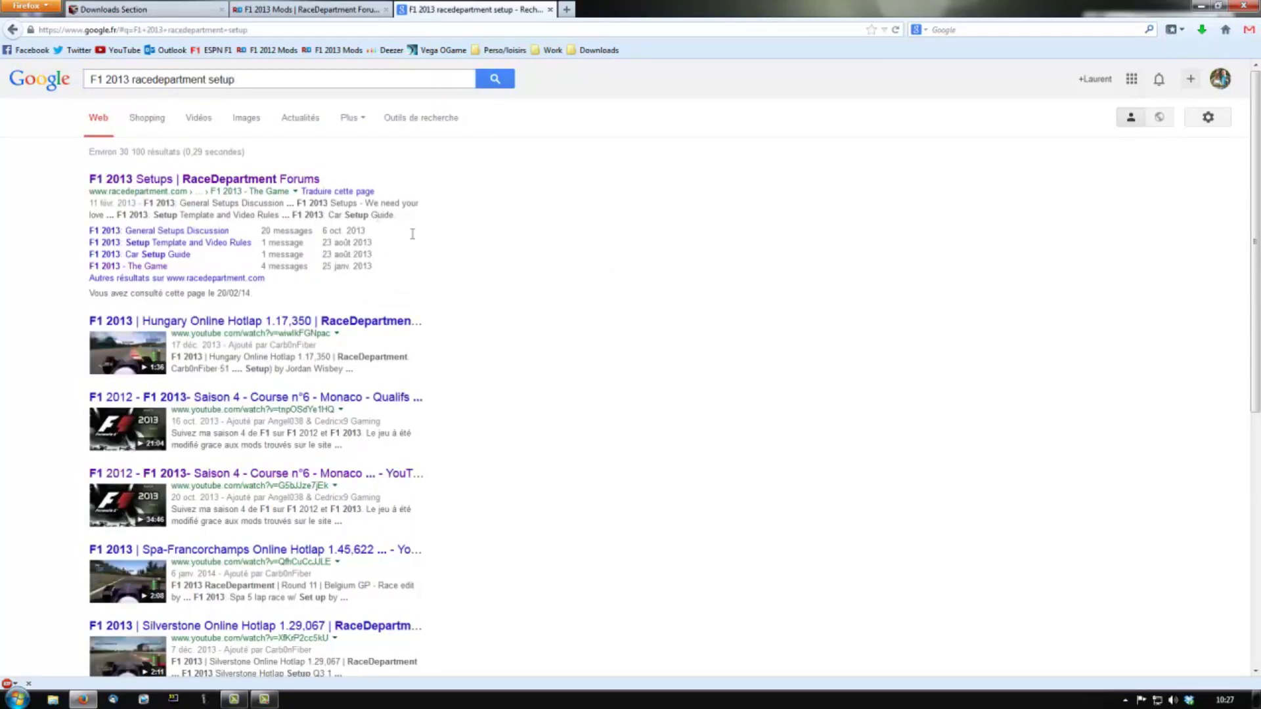
Open the RaceDepartment F1 2013 Setups forum from the search results and look over its circuit threads
{"action": "left_click", "coordinate": [263, 186]}
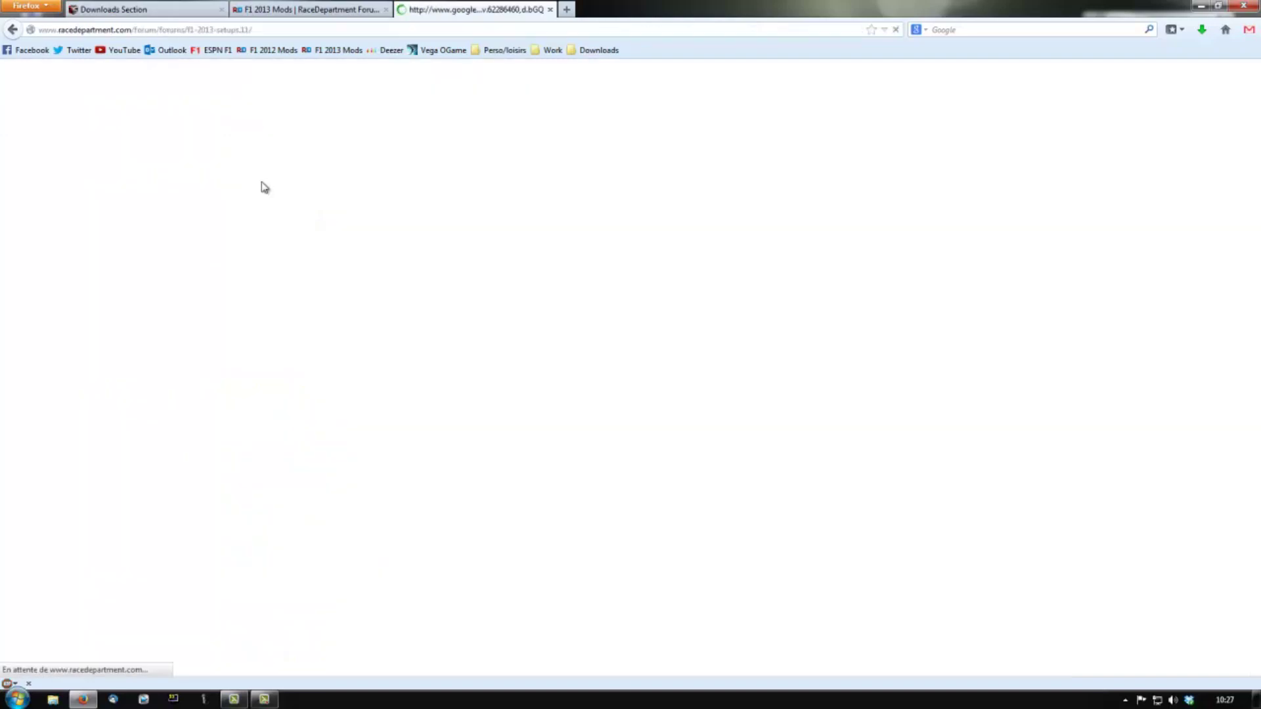
{"action": "scroll", "coordinate": [239, 442], "scroll_direction": "down", "scroll_amount": 10}
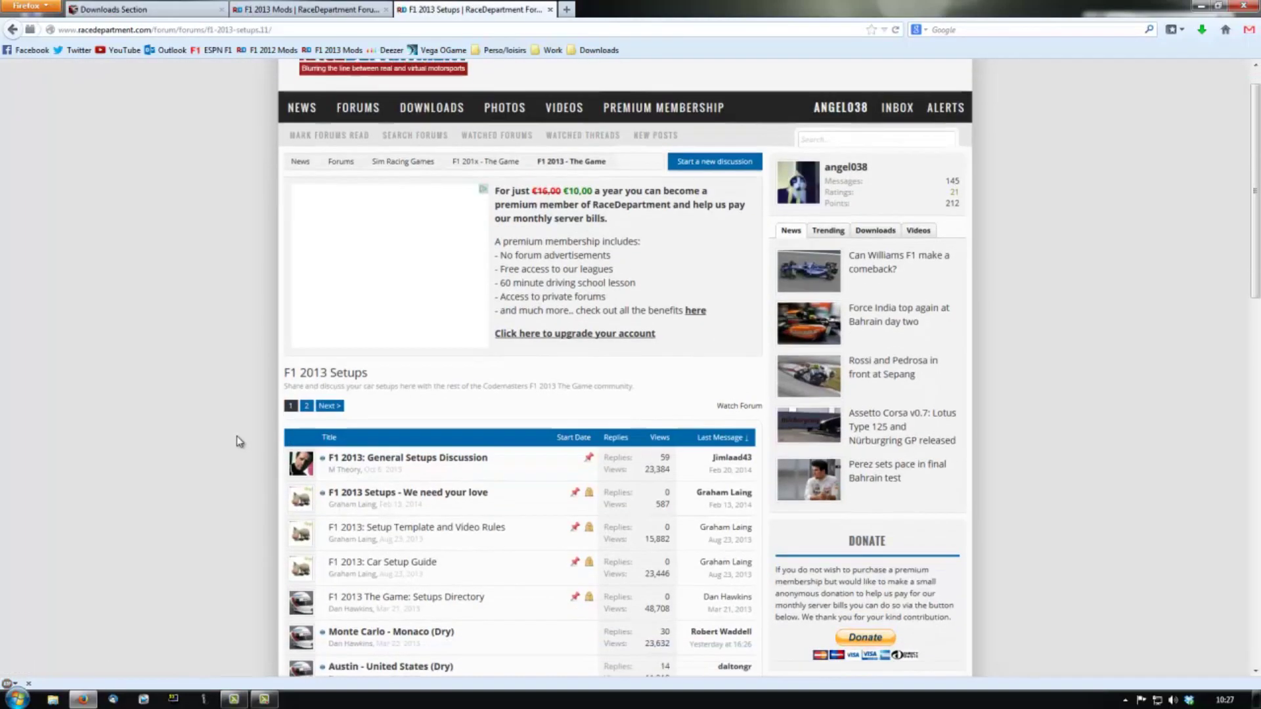
{"action": "scroll", "coordinate": [492, 437], "scroll_direction": "down", "scroll_amount": 1}
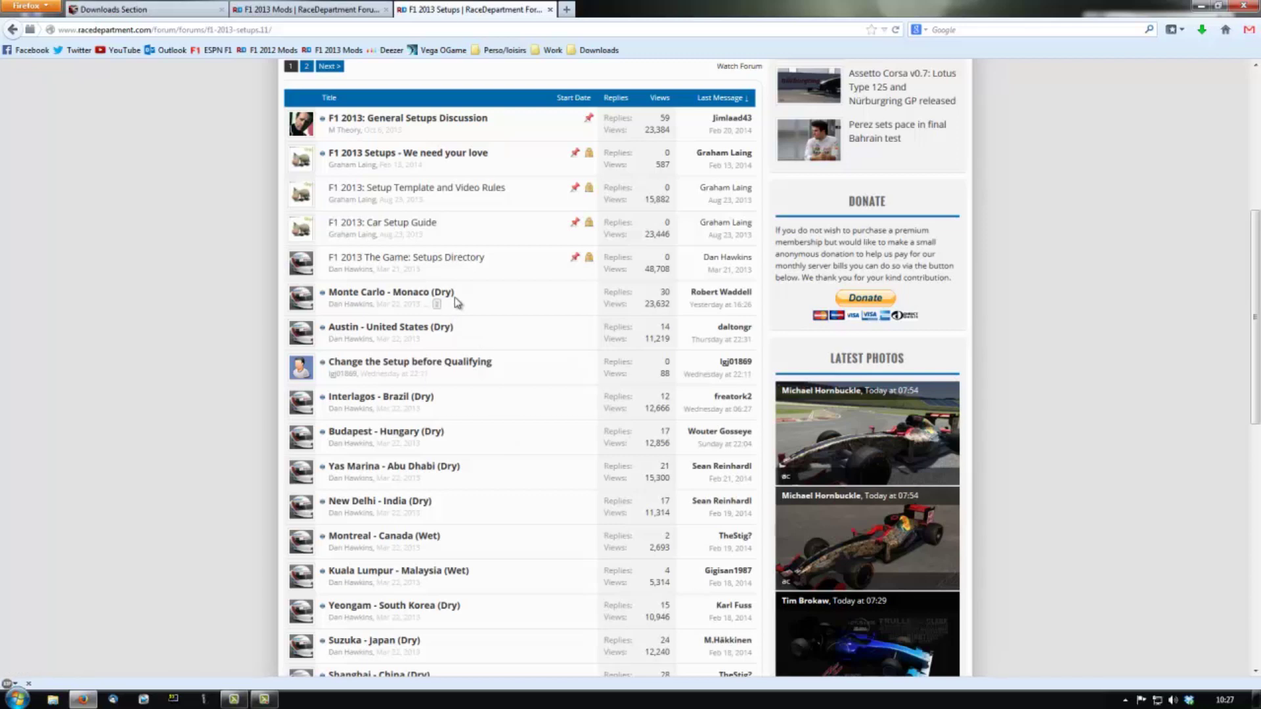
{"action": "mouse_move", "coordinate": [444, 295]}
Open the Montreal - Canada (Wet) thread and read through the shared Lotus Renault setup
{"action": "mouse_move", "coordinate": [423, 539]}
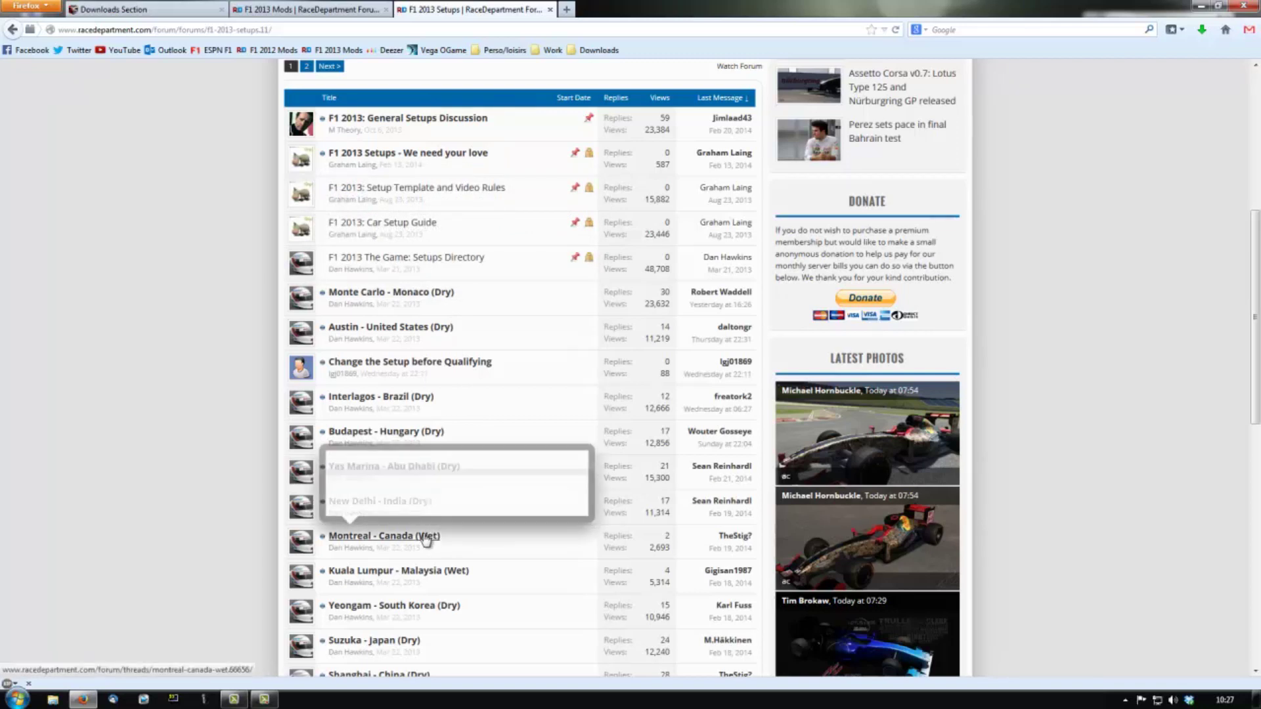
{"action": "left_click", "coordinate": [424, 537]}
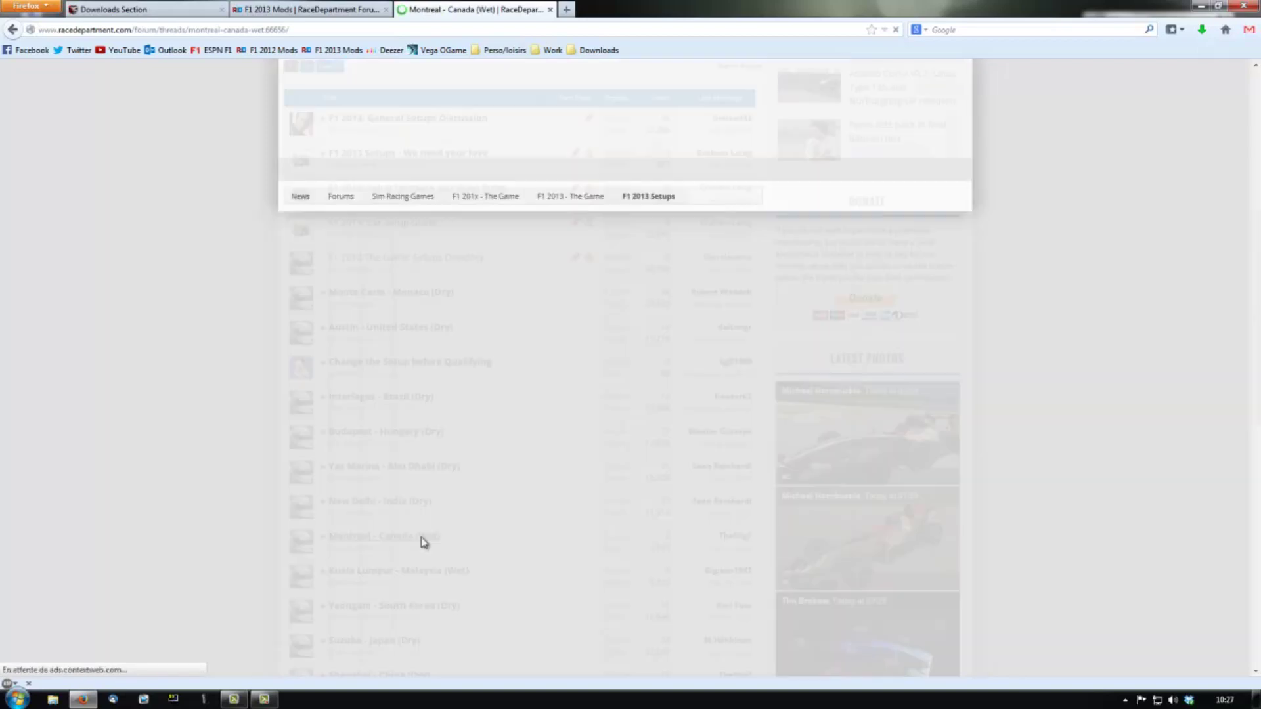
{"action": "scroll", "coordinate": [492, 537], "scroll_direction": "down", "scroll_amount": 3}
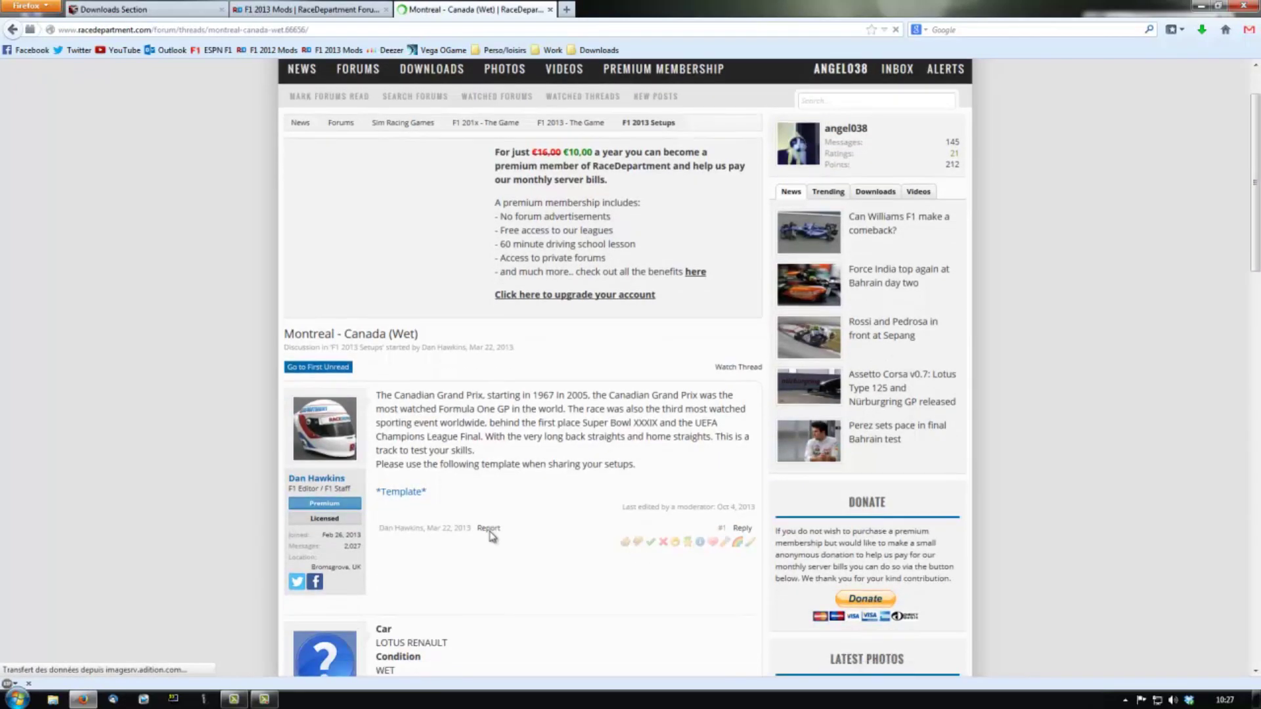
{"action": "scroll", "coordinate": [493, 536], "scroll_direction": "down", "scroll_amount": 2}
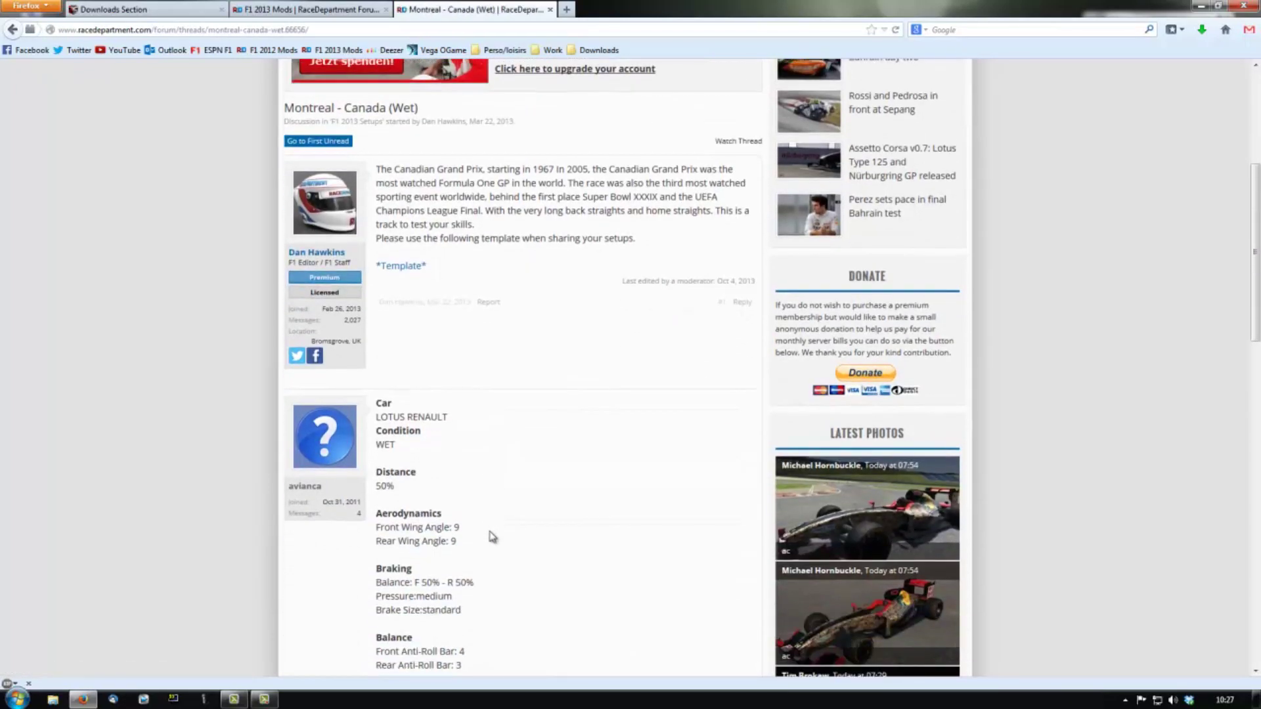
{"action": "scroll", "coordinate": [493, 536], "scroll_direction": "up", "scroll_amount": 2}
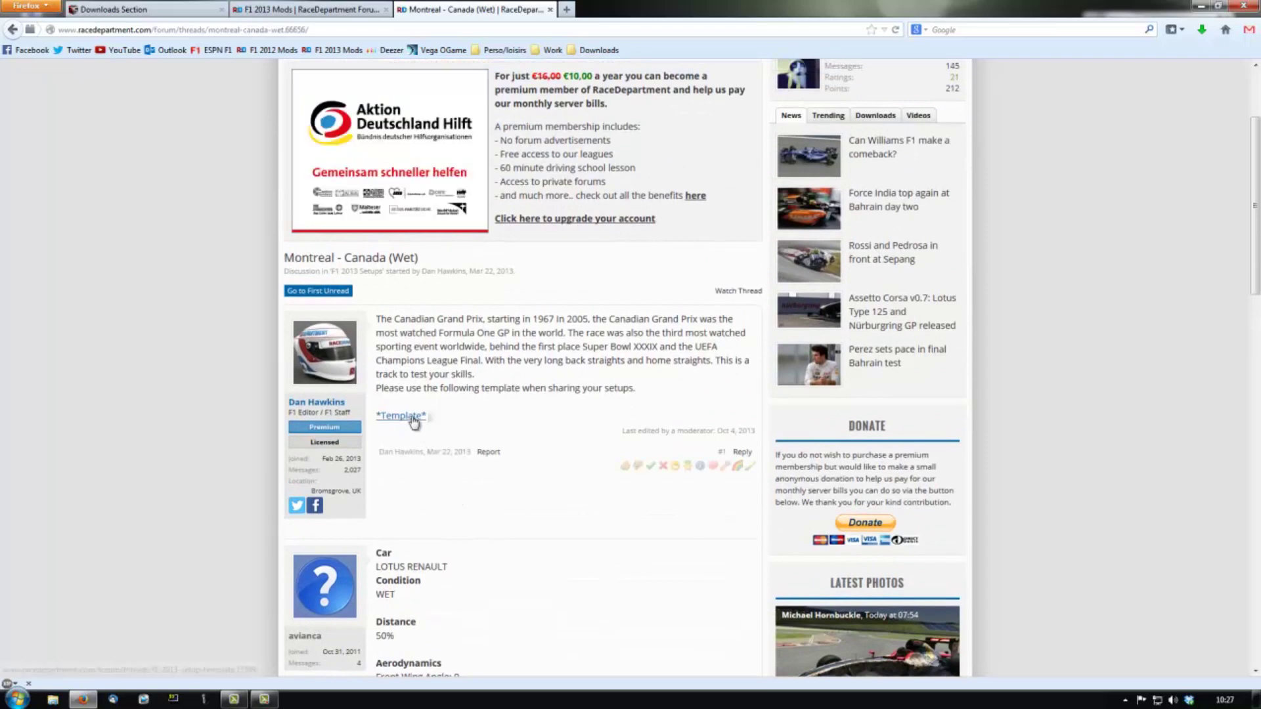
{"action": "scroll", "coordinate": [521, 464], "scroll_direction": "down", "scroll_amount": 2}
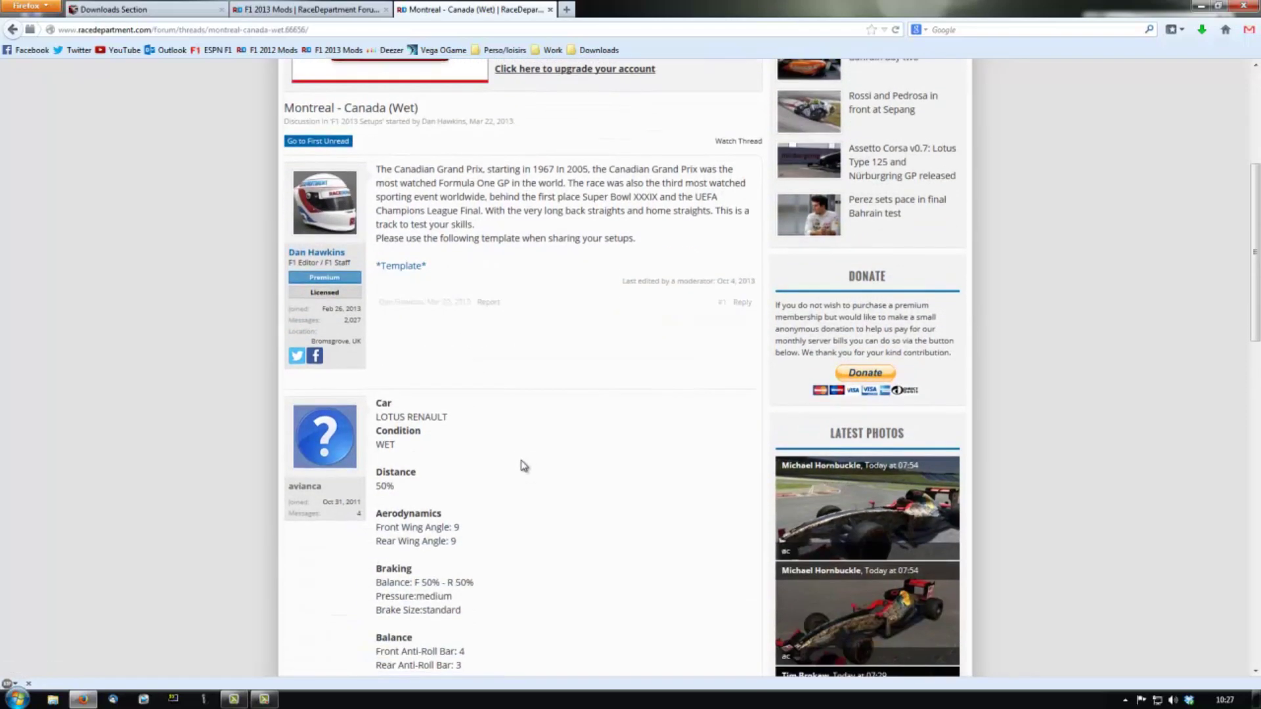
{"action": "scroll", "coordinate": [513, 465], "scroll_direction": "down", "scroll_amount": 2}
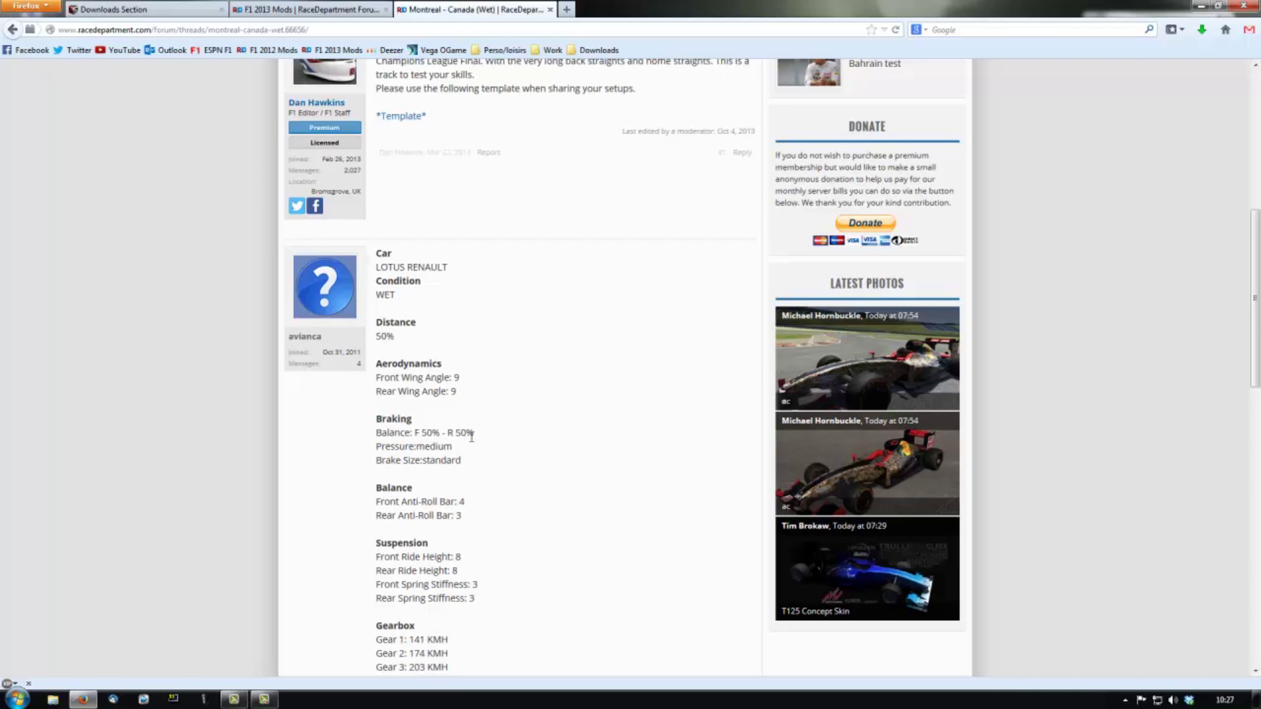
{"action": "scroll", "coordinate": [480, 442], "scroll_direction": "down", "scroll_amount": 2}
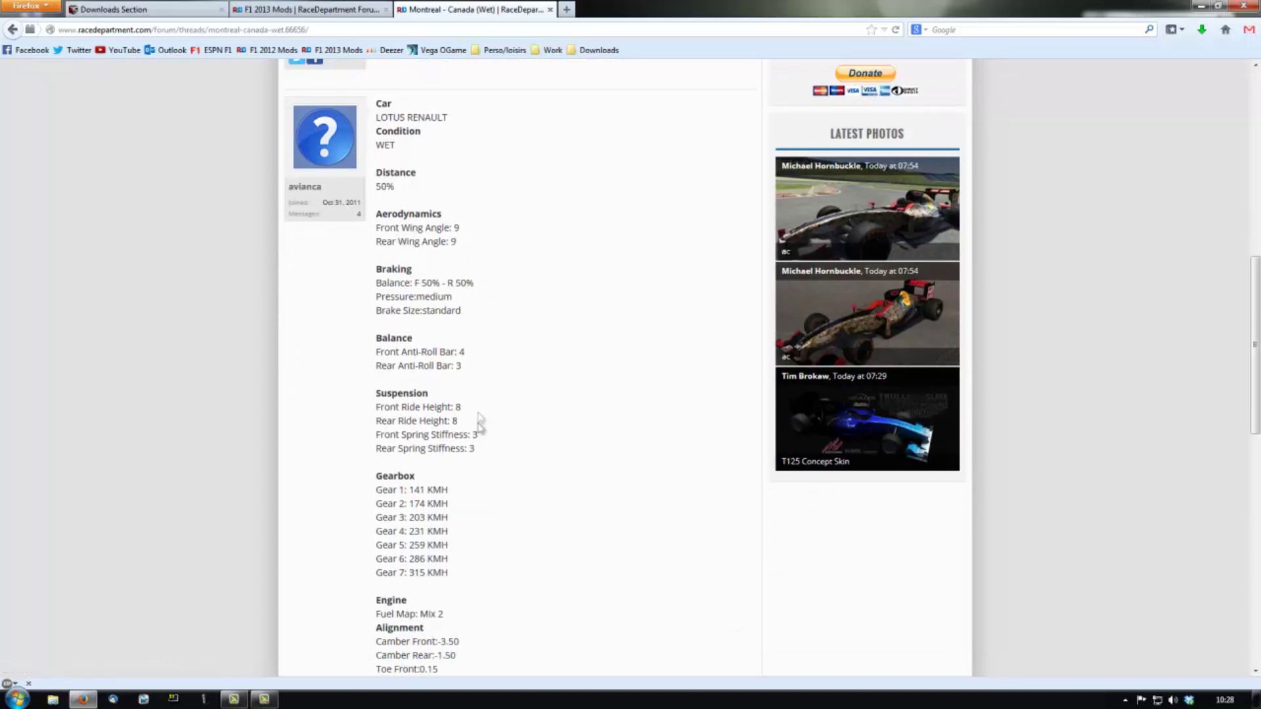
{"action": "scroll", "coordinate": [492, 478], "scroll_direction": "down", "scroll_amount": 5}
Return to the setups list, open the Austin - United States (Dry) thread and view its Red Bull setup
{"action": "key", "text": "alt+Left"}
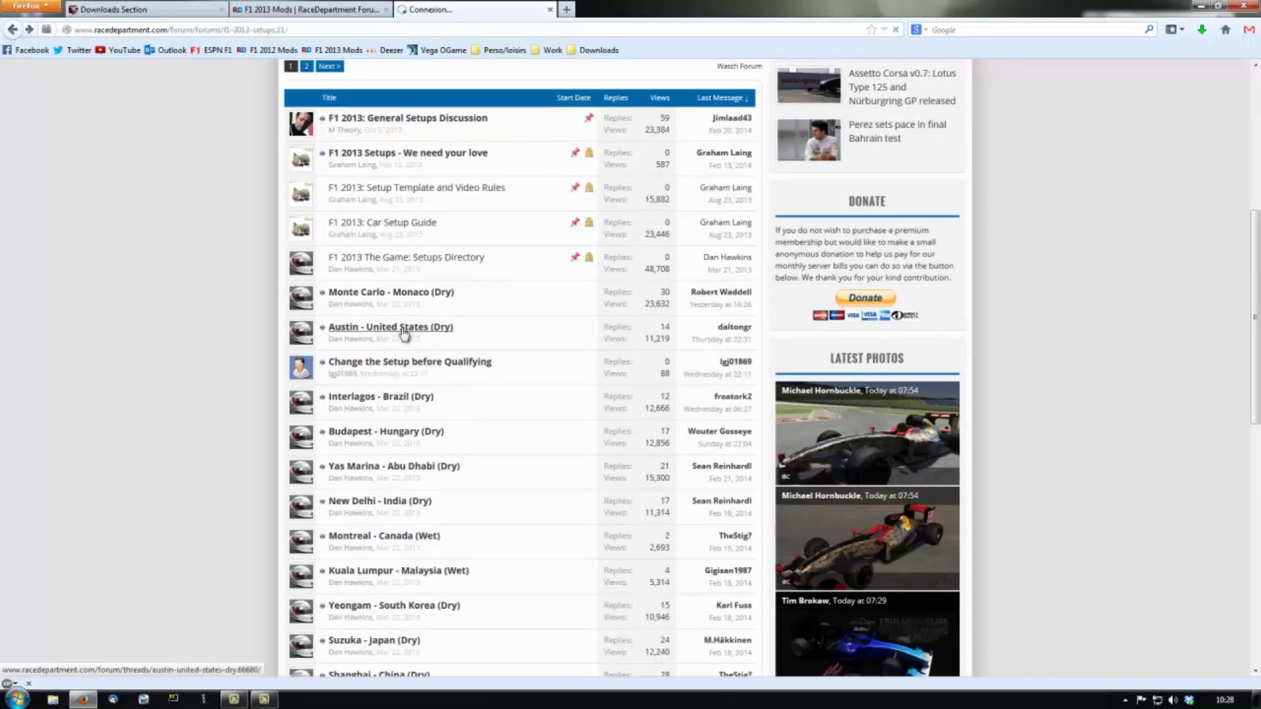
{"action": "left_click", "coordinate": [404, 329]}
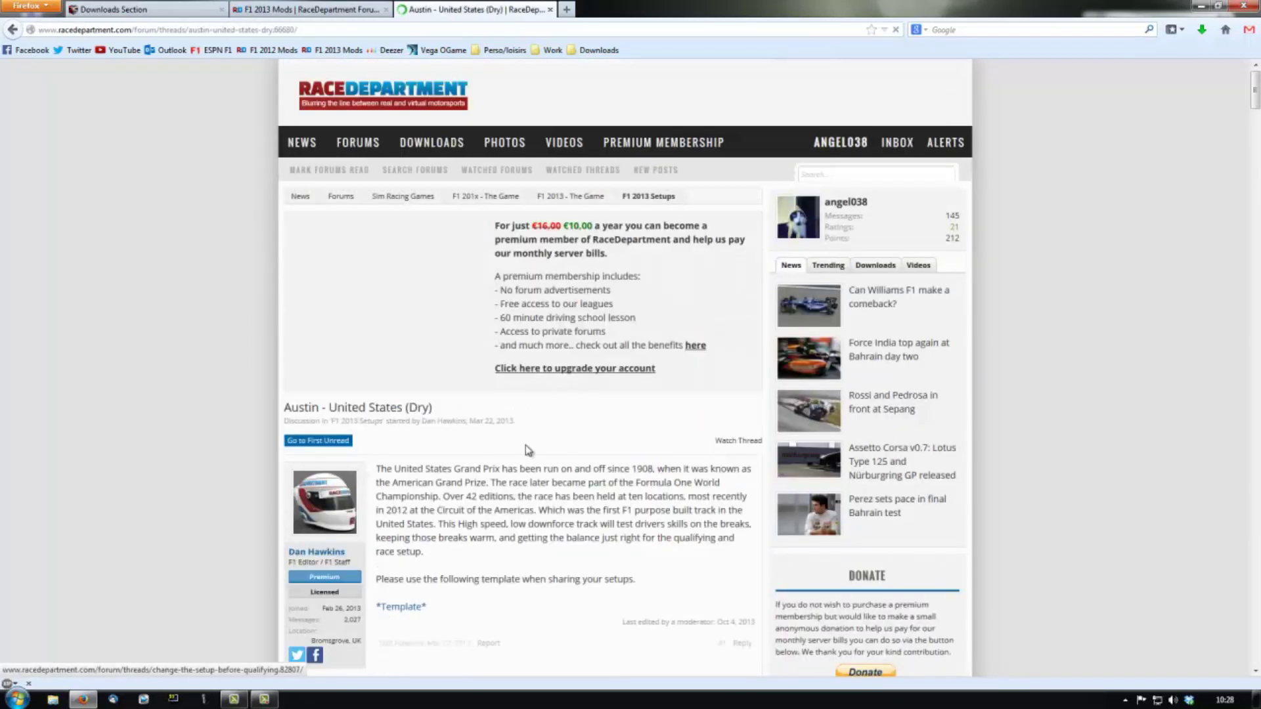
{"action": "scroll", "coordinate": [519, 437], "scroll_direction": "down", "scroll_amount": 5}
{"action": "left_click", "coordinate": [400, 381]}
{"action": "scroll", "coordinate": [141, 358], "scroll_direction": "down", "scroll_amount": 4}
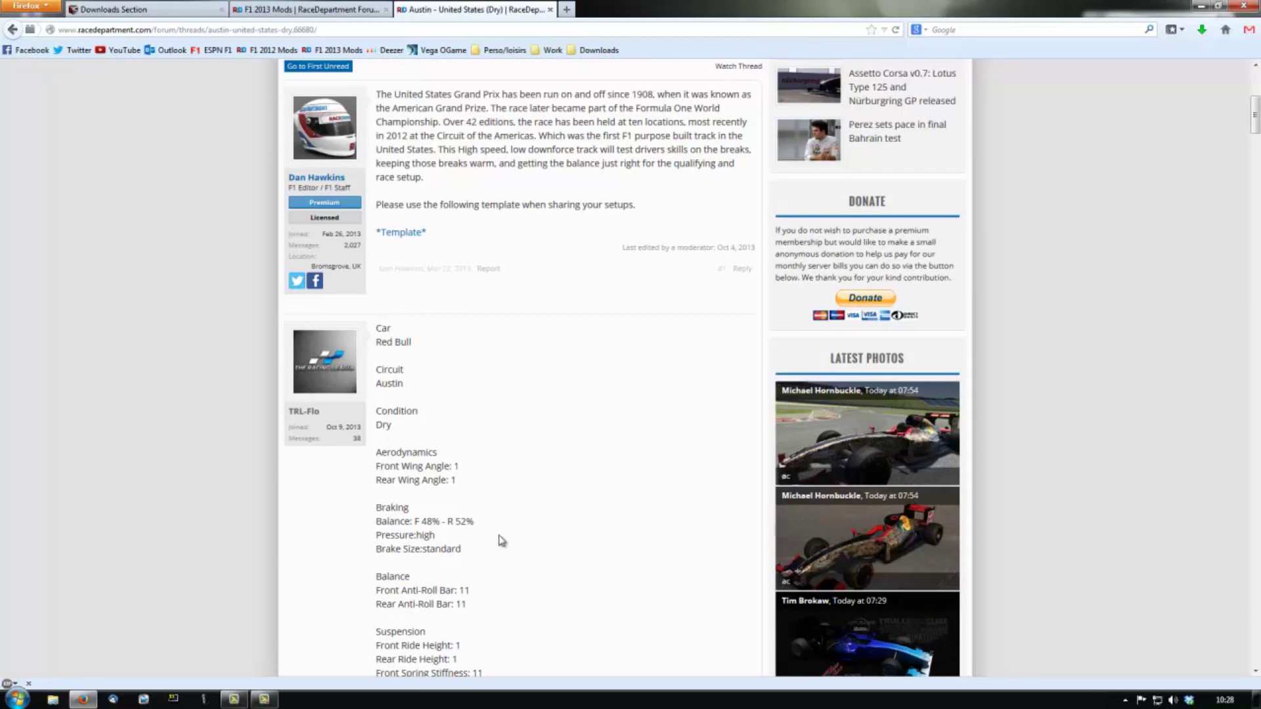
Close the F1 2013 Setups tab and look over the threads in the F1 2013 Mods forum
{"action": "key", "text": "alt+Left"}
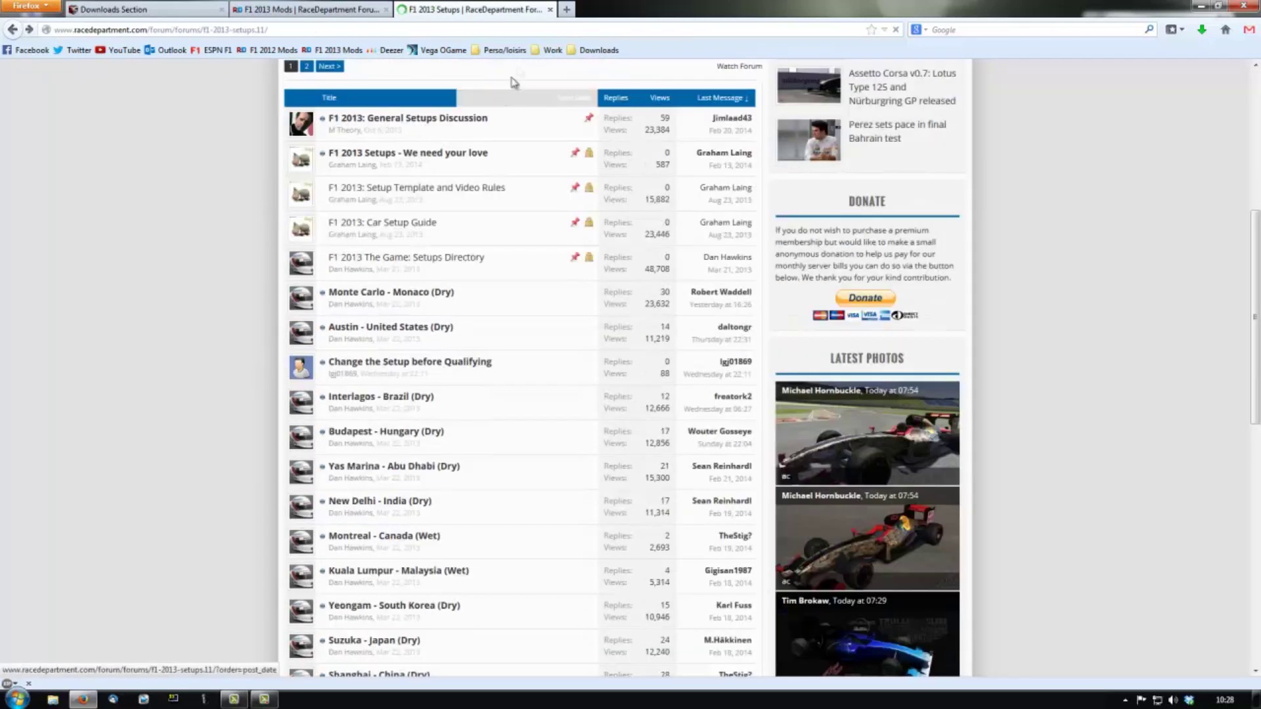
{"action": "key", "text": "ctrl+w"}
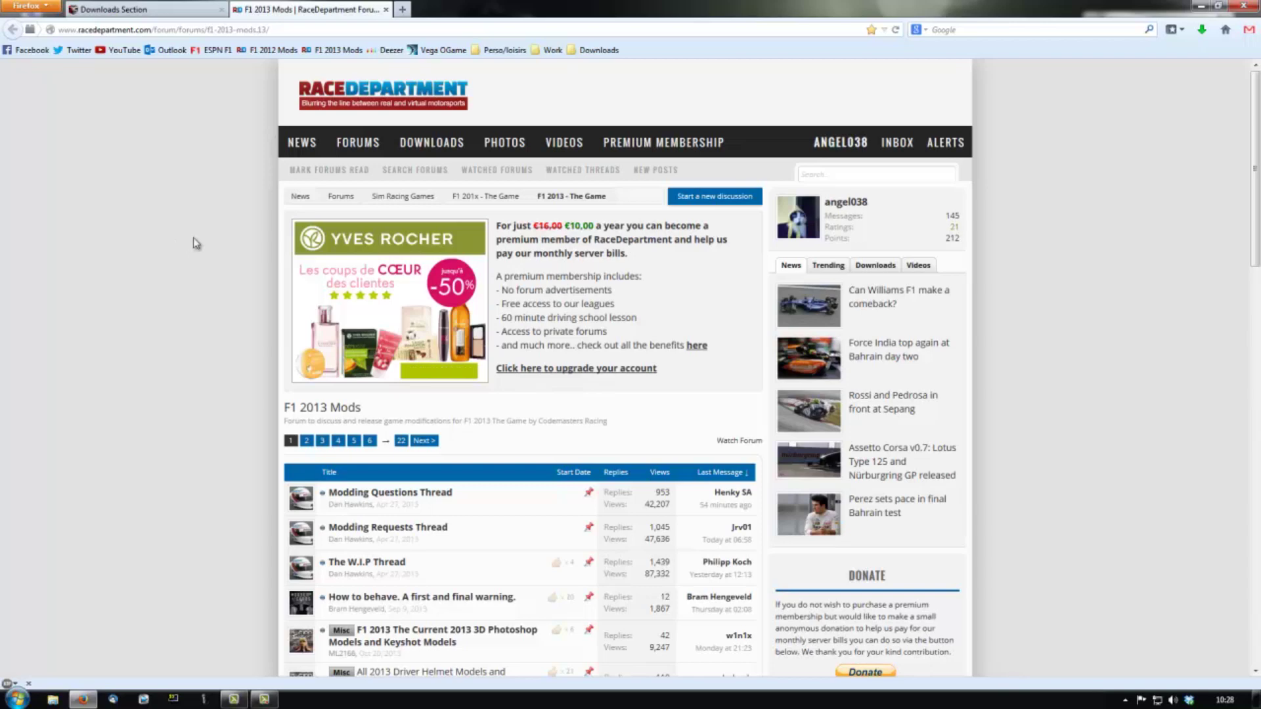
{"action": "scroll", "coordinate": [190, 245], "scroll_direction": "down", "scroll_amount": 3}
{"action": "scroll", "coordinate": [194, 252], "scroll_direction": "down", "scroll_amount": 1}
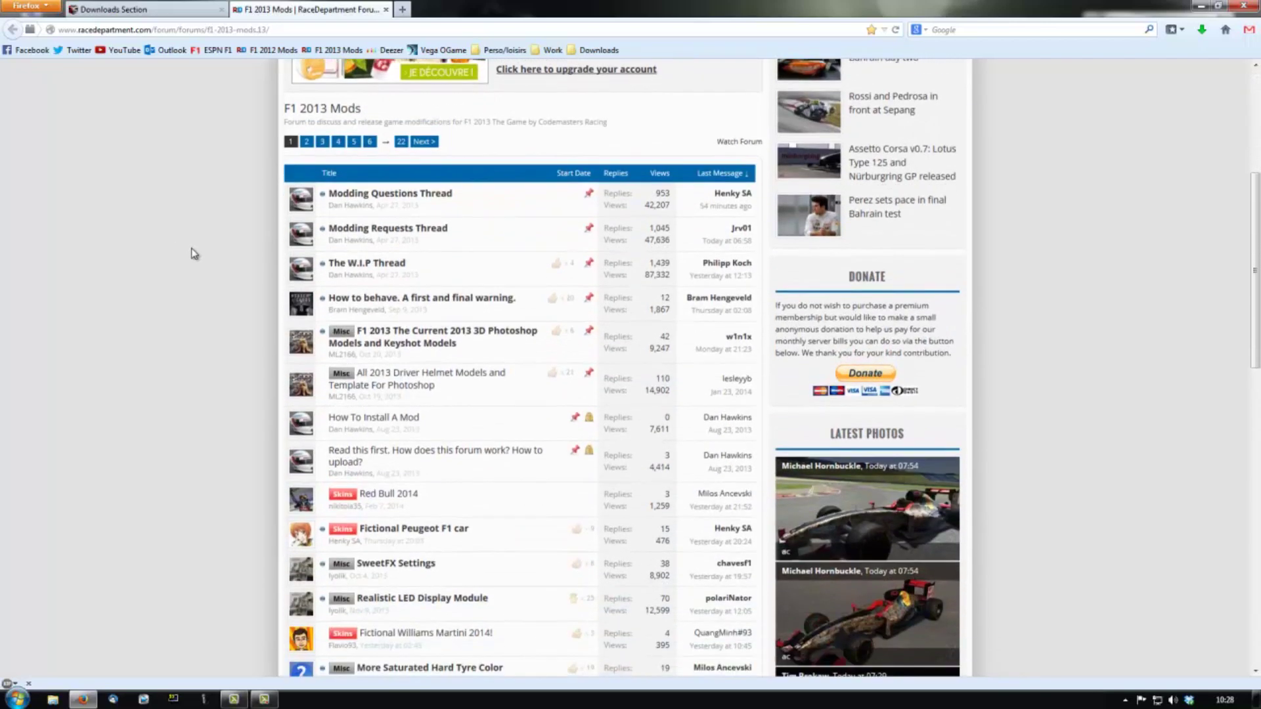
{"action": "scroll", "coordinate": [179, 309], "scroll_direction": "down", "scroll_amount": 2}
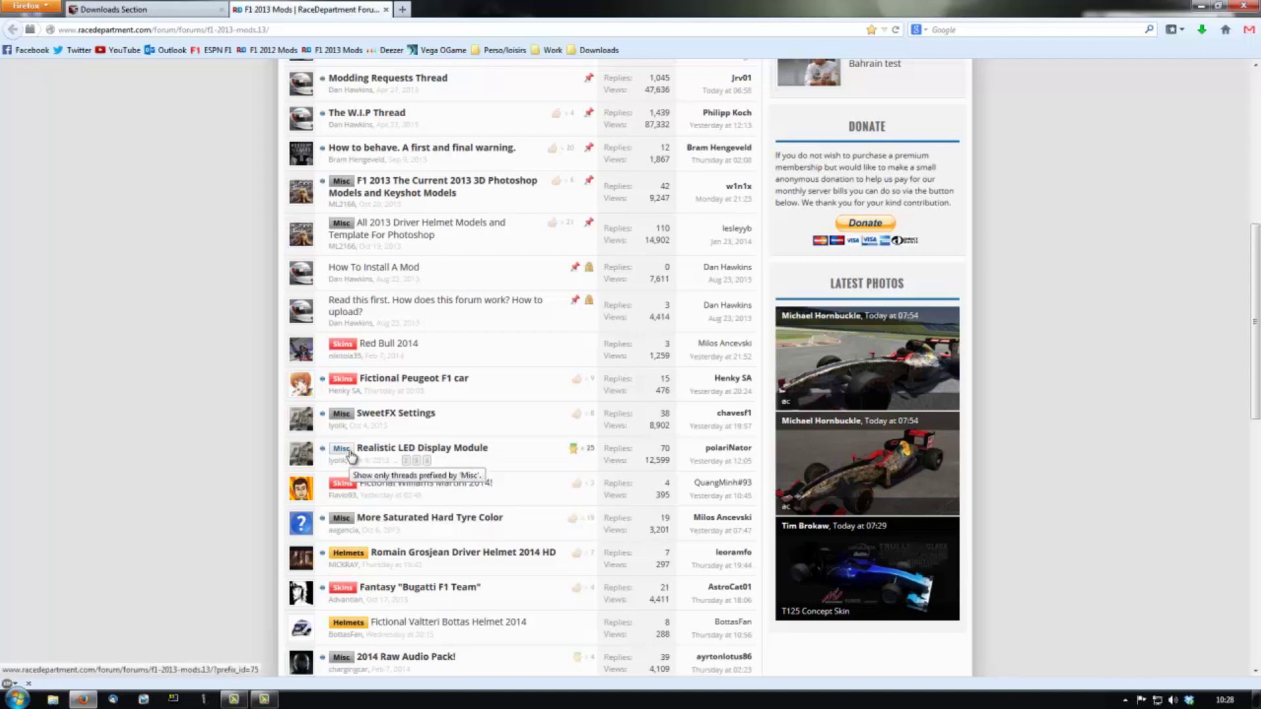
Browse the F1 2013 Mods thread list, previewing the SweetFX Settings and Realistic LED Display Module threads and checking the category prefixes
{"action": "mouse_move", "coordinate": [393, 423]}
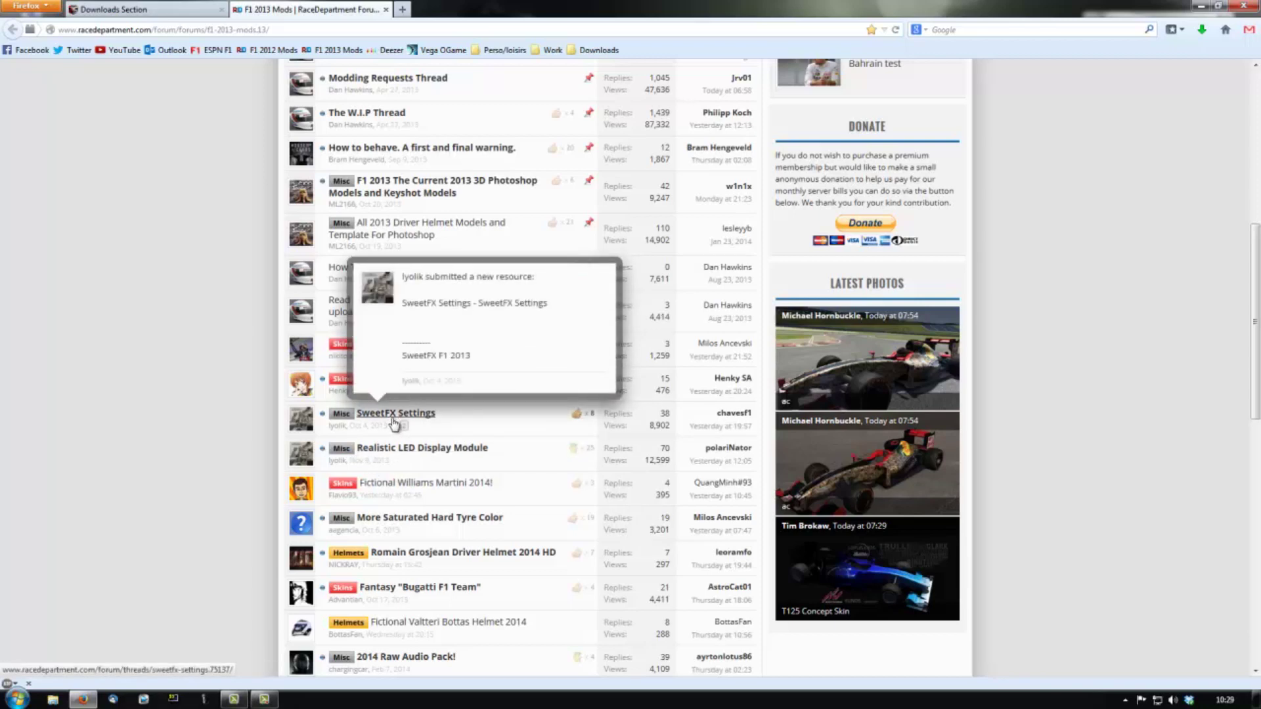
{"action": "mouse_move", "coordinate": [384, 455]}
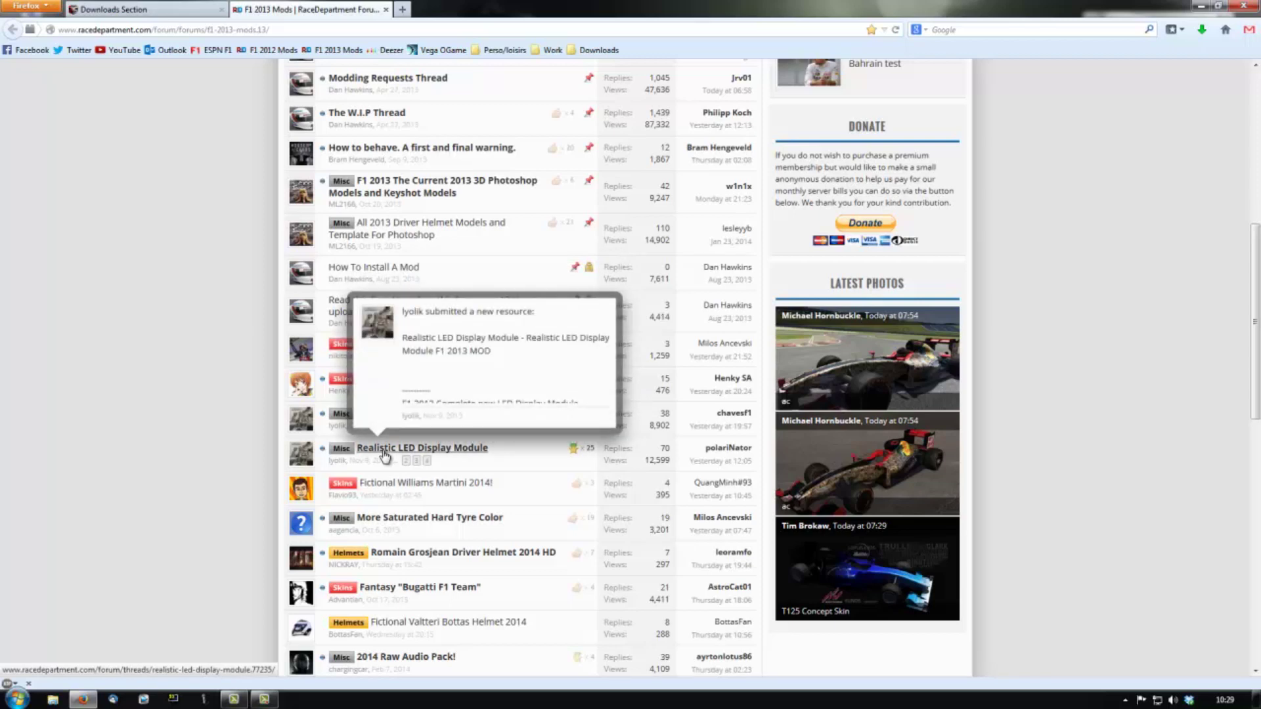
{"action": "scroll", "coordinate": [531, 456], "scroll_direction": "down", "scroll_amount": 2}
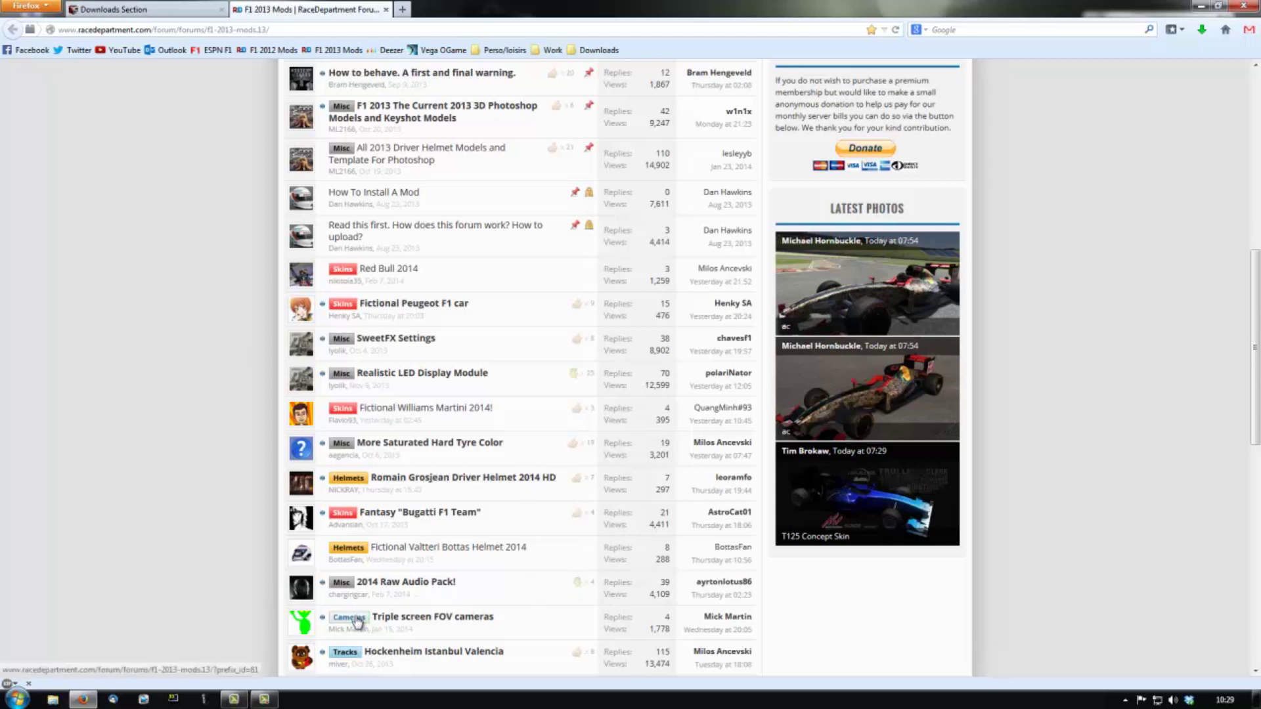
{"action": "scroll", "coordinate": [495, 619], "scroll_direction": "down", "scroll_amount": 2}
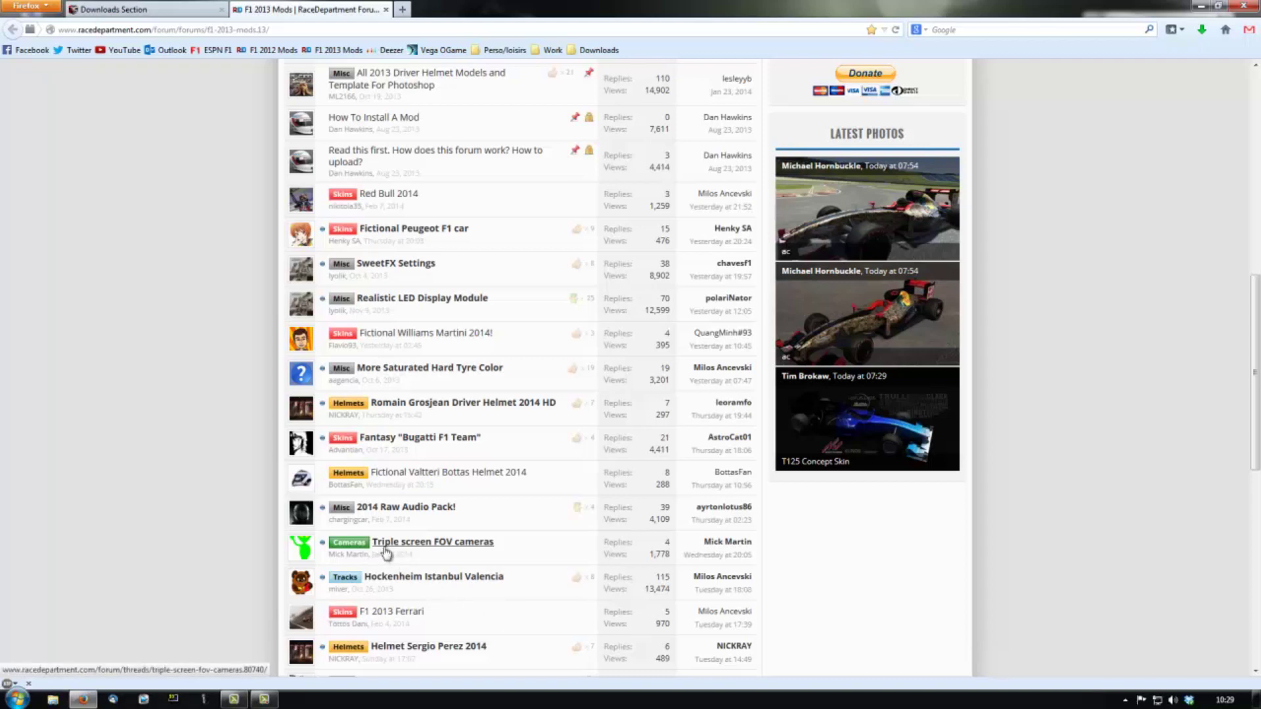
{"action": "mouse_move", "coordinate": [423, 546]}
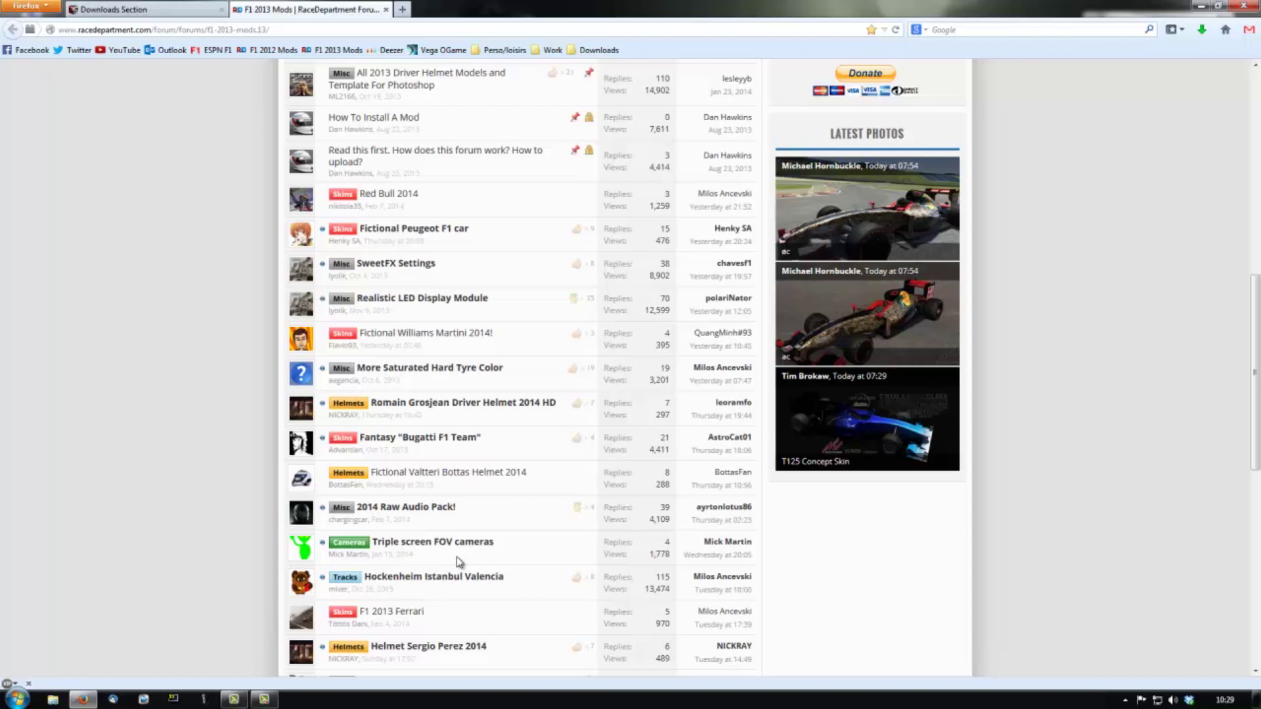
{"action": "scroll", "coordinate": [508, 562], "scroll_direction": "down", "scroll_amount": 2}
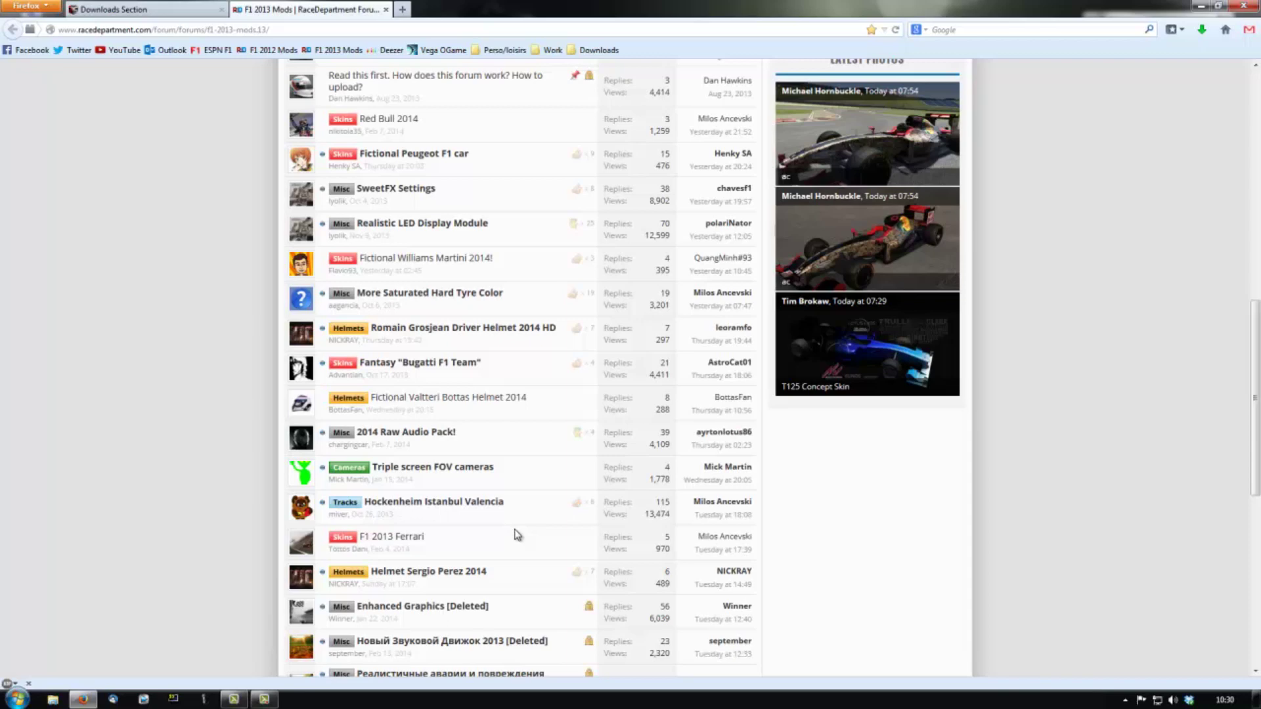
{"action": "scroll", "coordinate": [517, 535], "scroll_direction": "down", "scroll_amount": 1}
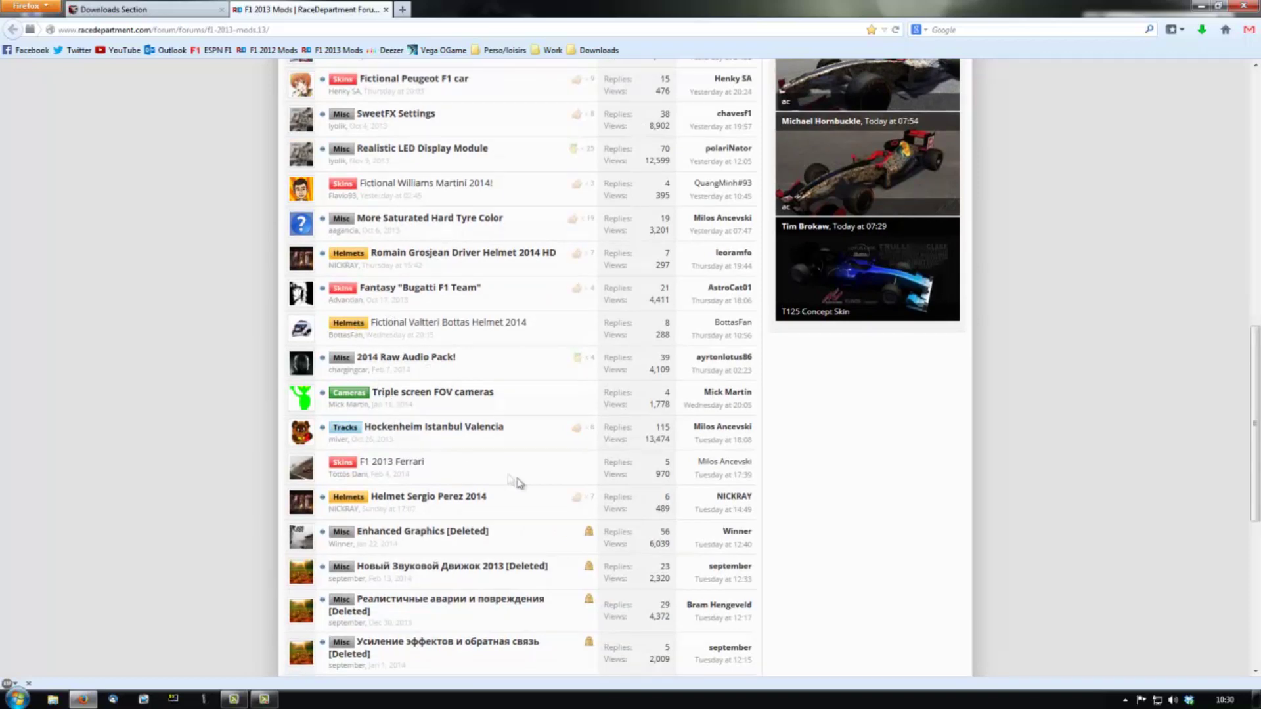
{"action": "scroll", "coordinate": [554, 534], "scroll_direction": "down", "scroll_amount": 3}
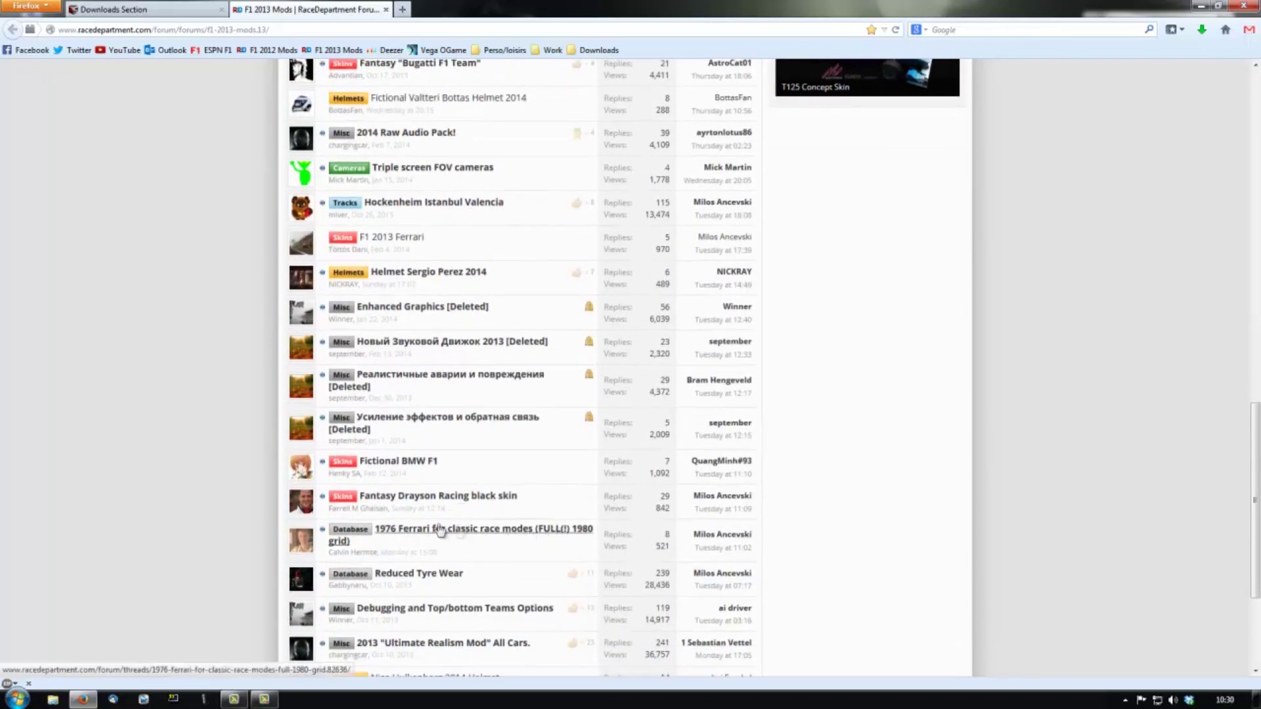
Filter the F1 2013 Mods forum by the Database prefix and look over the listed threads
{"action": "left_click", "coordinate": [359, 535]}
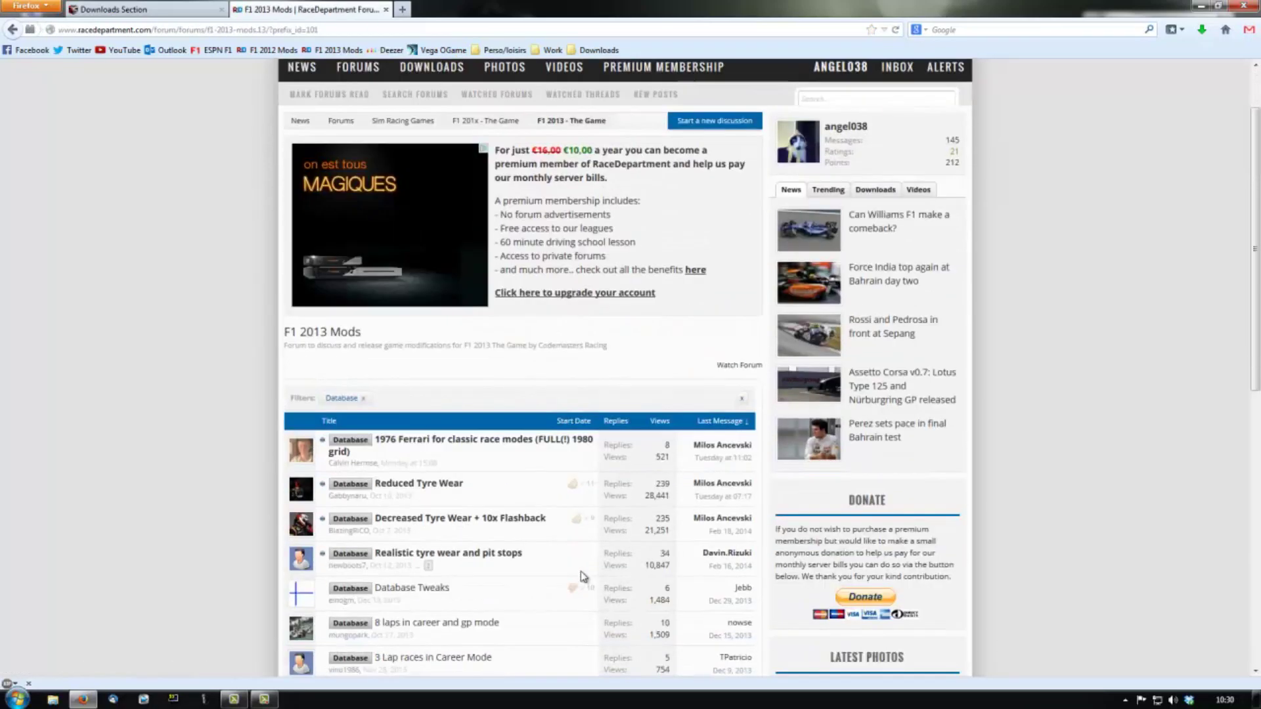
{"action": "scroll", "coordinate": [557, 574], "scroll_direction": "down", "scroll_amount": 5}
{"action": "scroll", "coordinate": [569, 560], "scroll_direction": "down", "scroll_amount": 1}
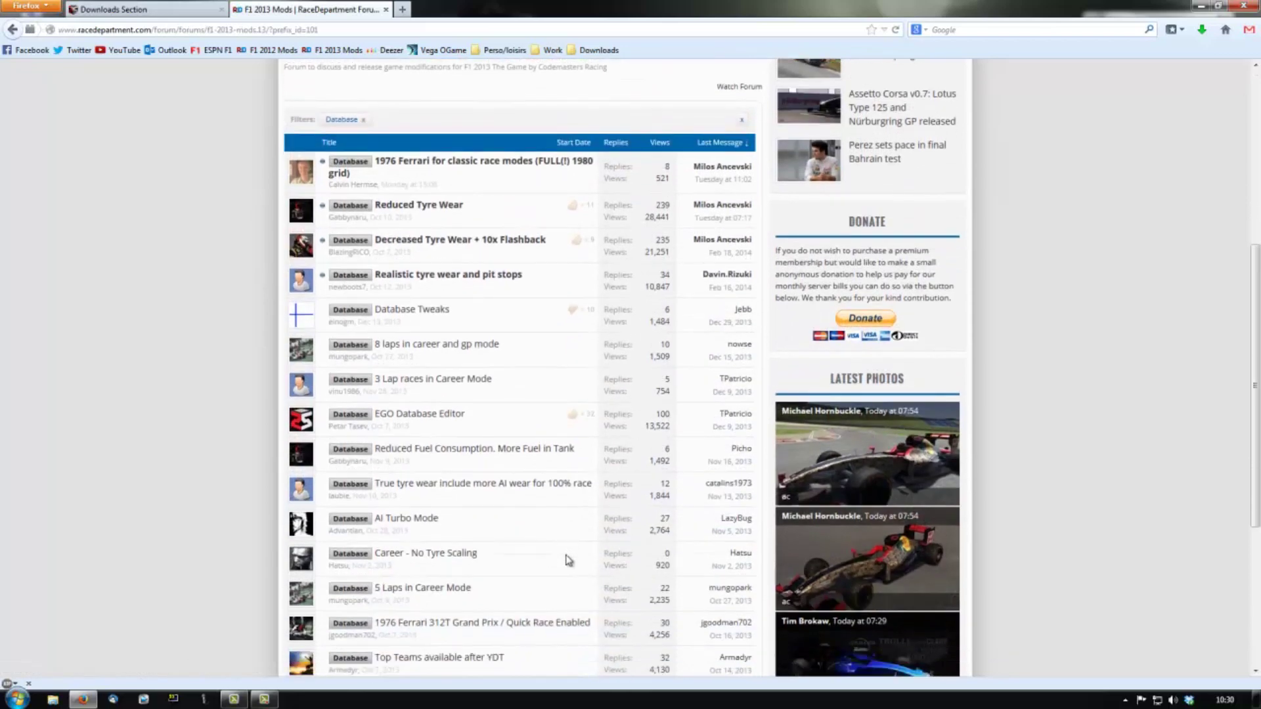
{"action": "scroll", "coordinate": [569, 560], "scroll_direction": "down", "scroll_amount": 2}
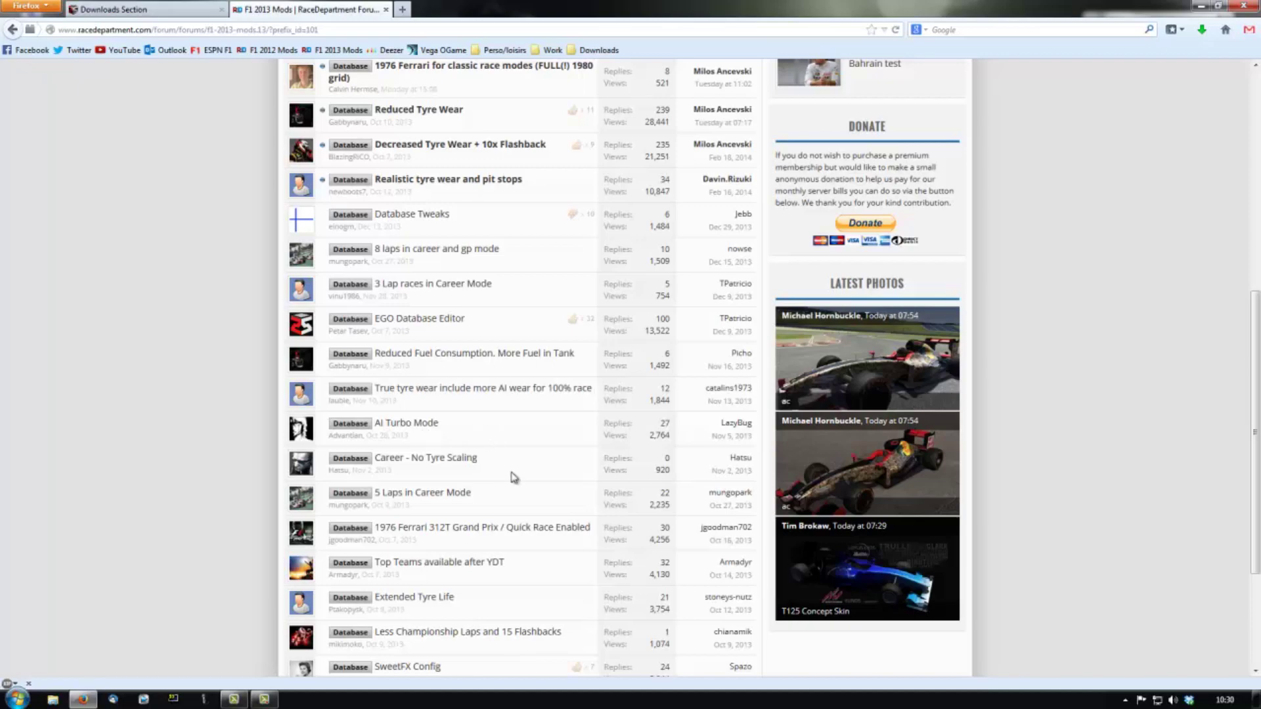
{"action": "scroll", "coordinate": [514, 477], "scroll_direction": "down", "scroll_amount": 2}
{"action": "scroll", "coordinate": [514, 476], "scroll_direction": "up", "scroll_amount": 1}
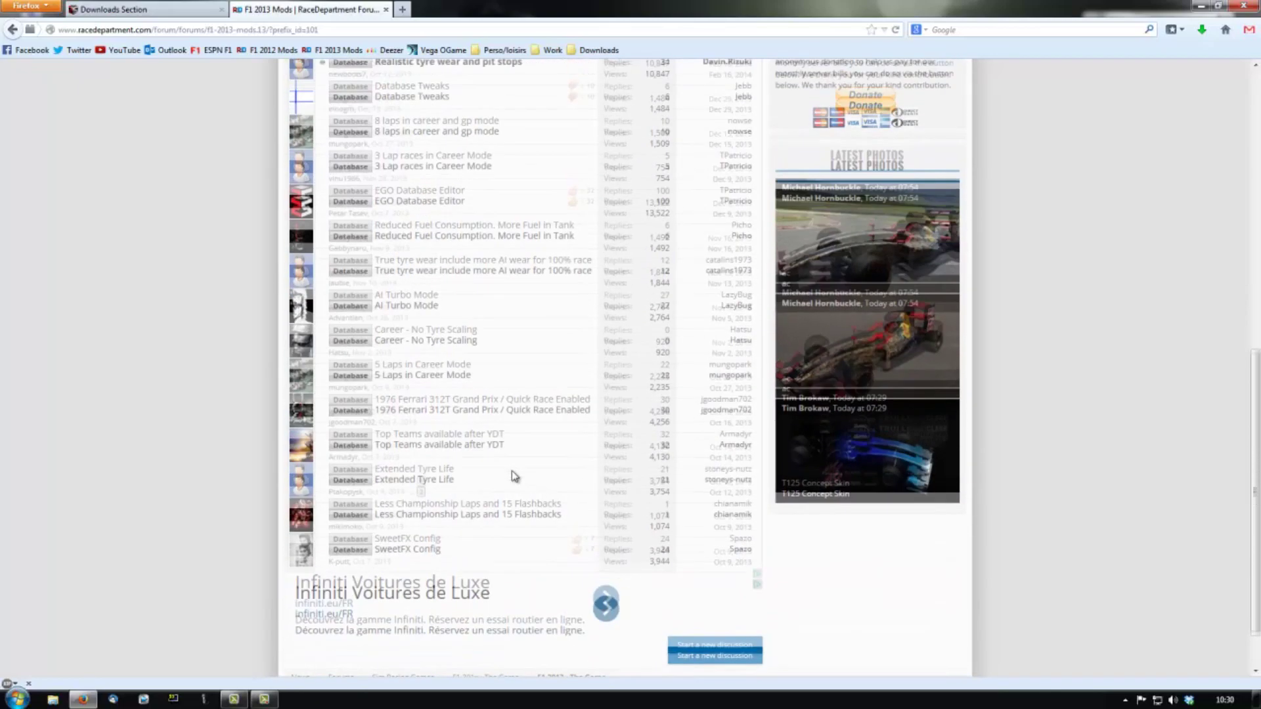
{"action": "mouse_move", "coordinate": [444, 532]}
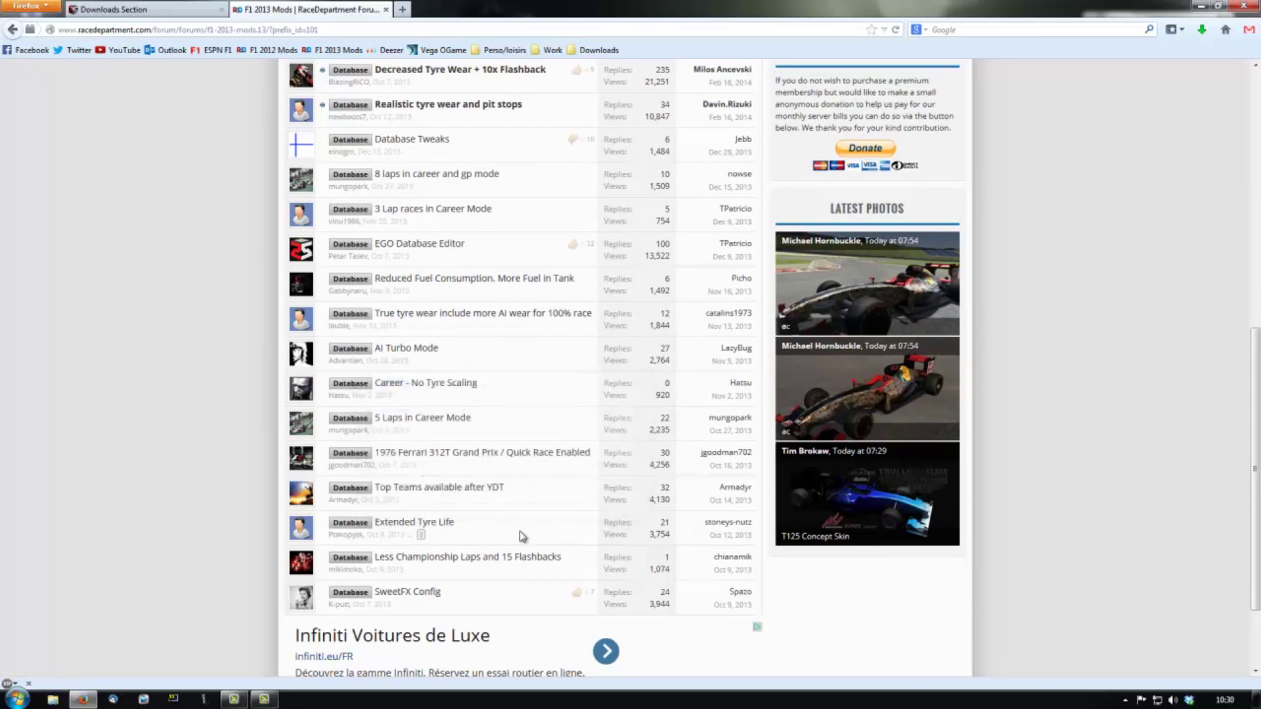
{"action": "scroll", "coordinate": [524, 531], "scroll_direction": "up", "scroll_amount": 2}
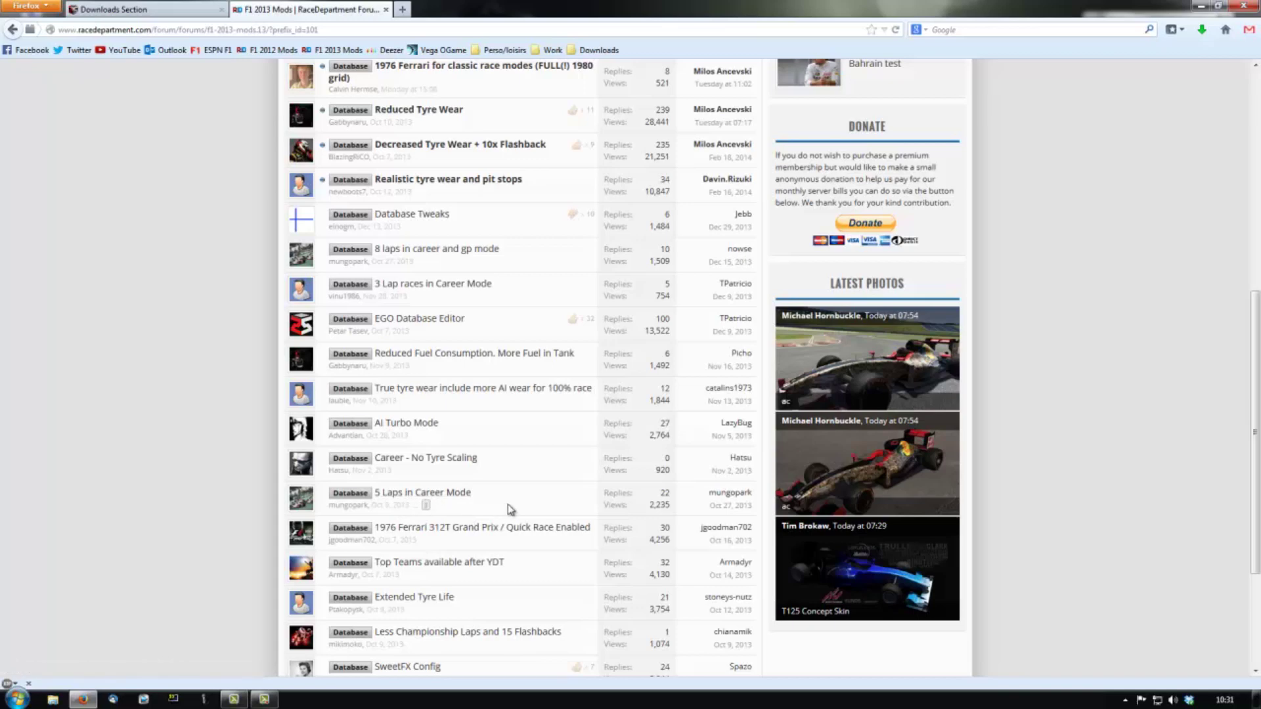
{"action": "scroll", "coordinate": [532, 510], "scroll_direction": "up", "scroll_amount": 2}
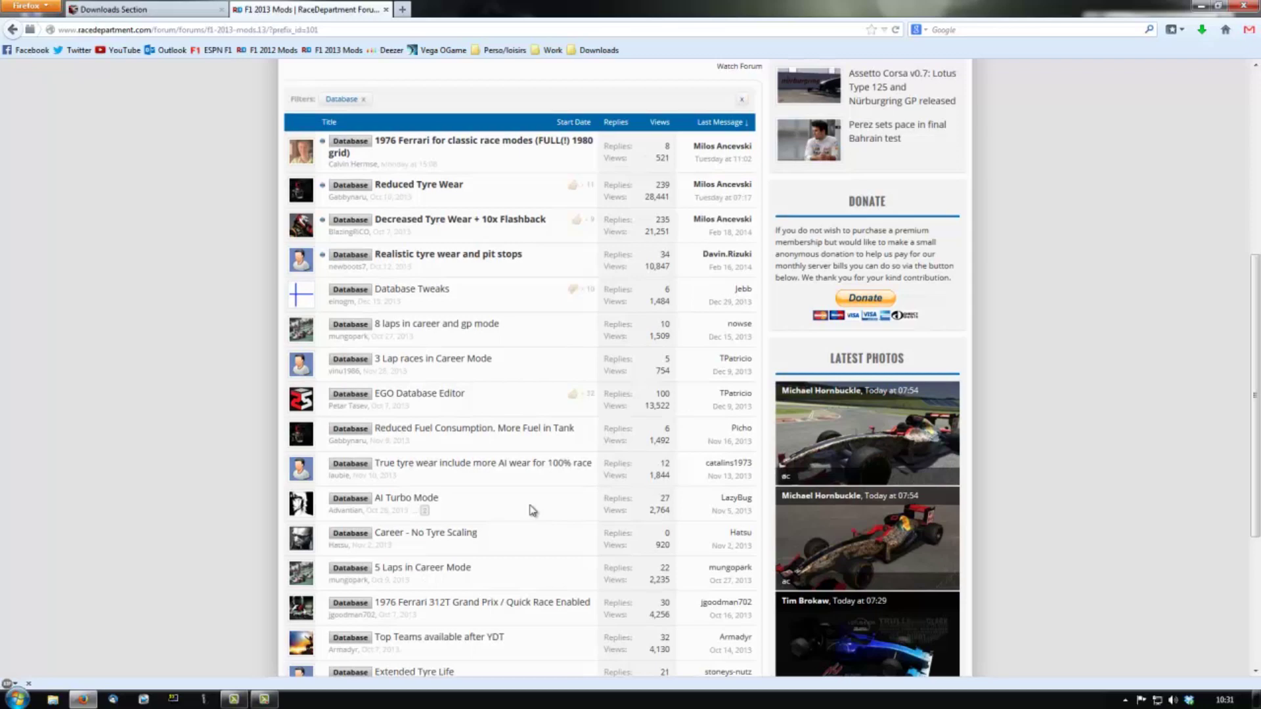
Return to the unfiltered mods list and open the Fictional Peugeot F1 car thread at its first post
{"action": "key", "text": "alt+Left"}
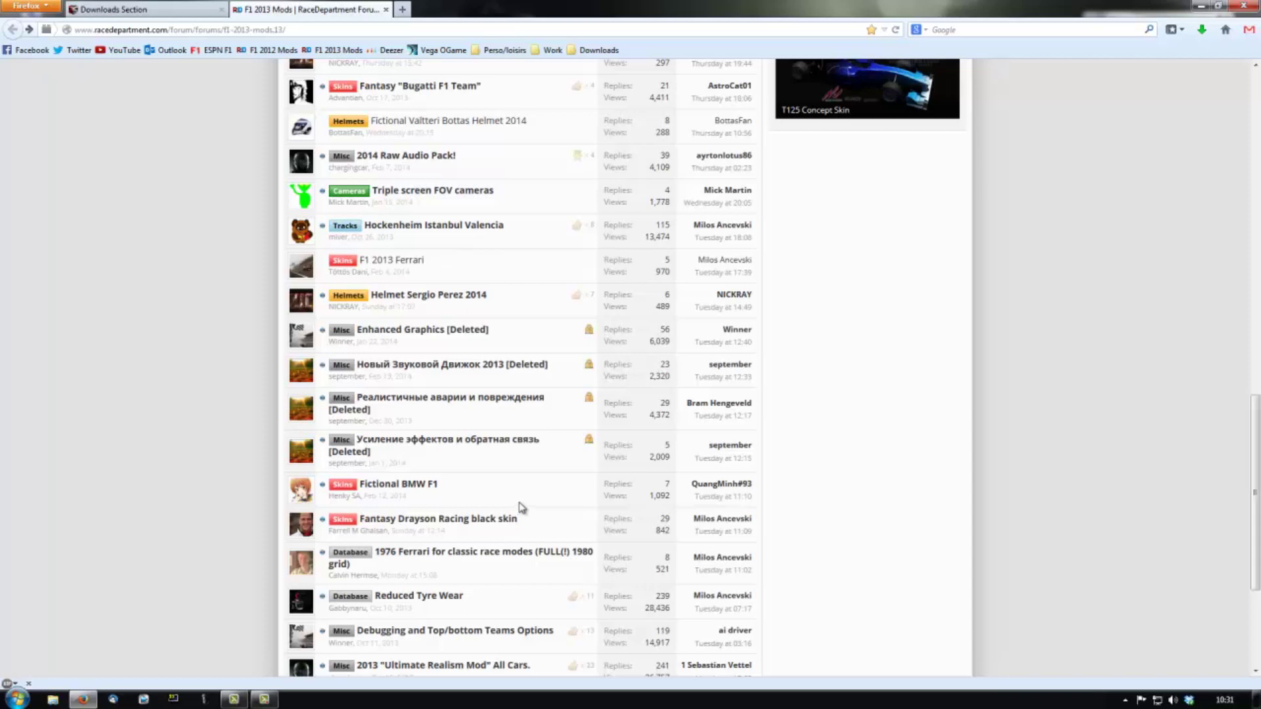
{"action": "scroll", "coordinate": [521, 507], "scroll_direction": "up", "scroll_amount": 4}
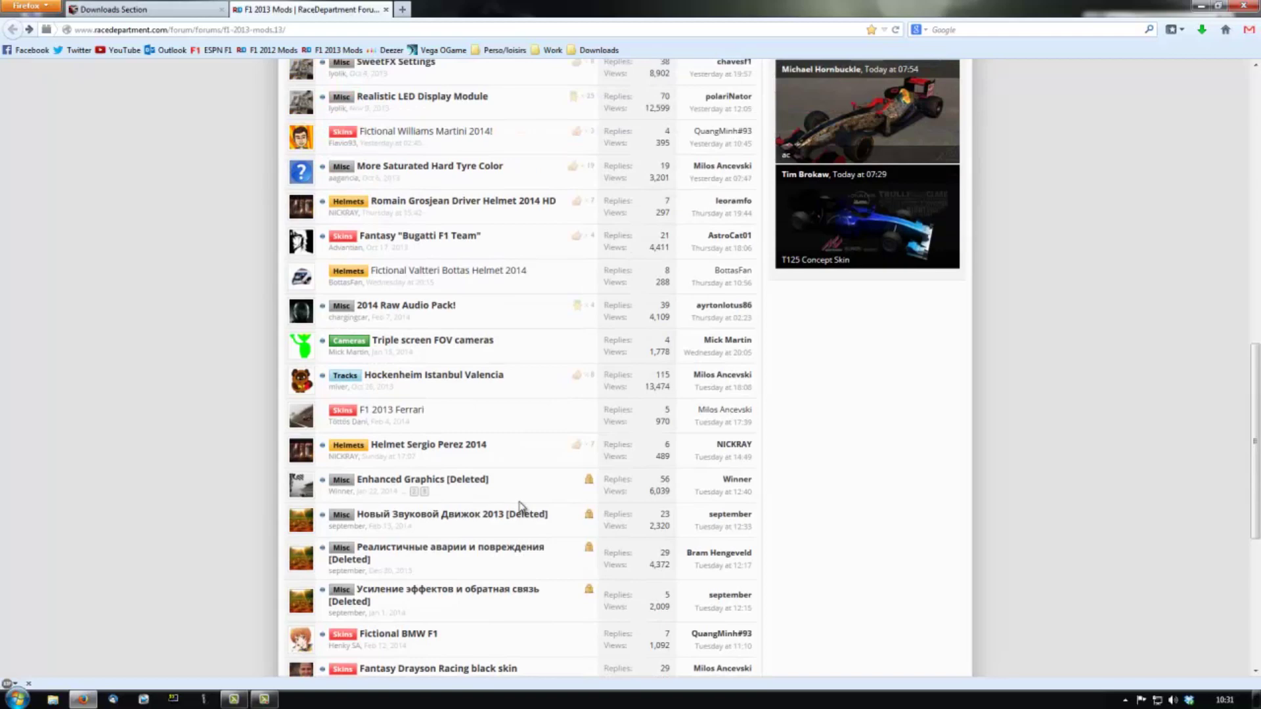
{"action": "scroll", "coordinate": [523, 491], "scroll_direction": "up", "scroll_amount": 4}
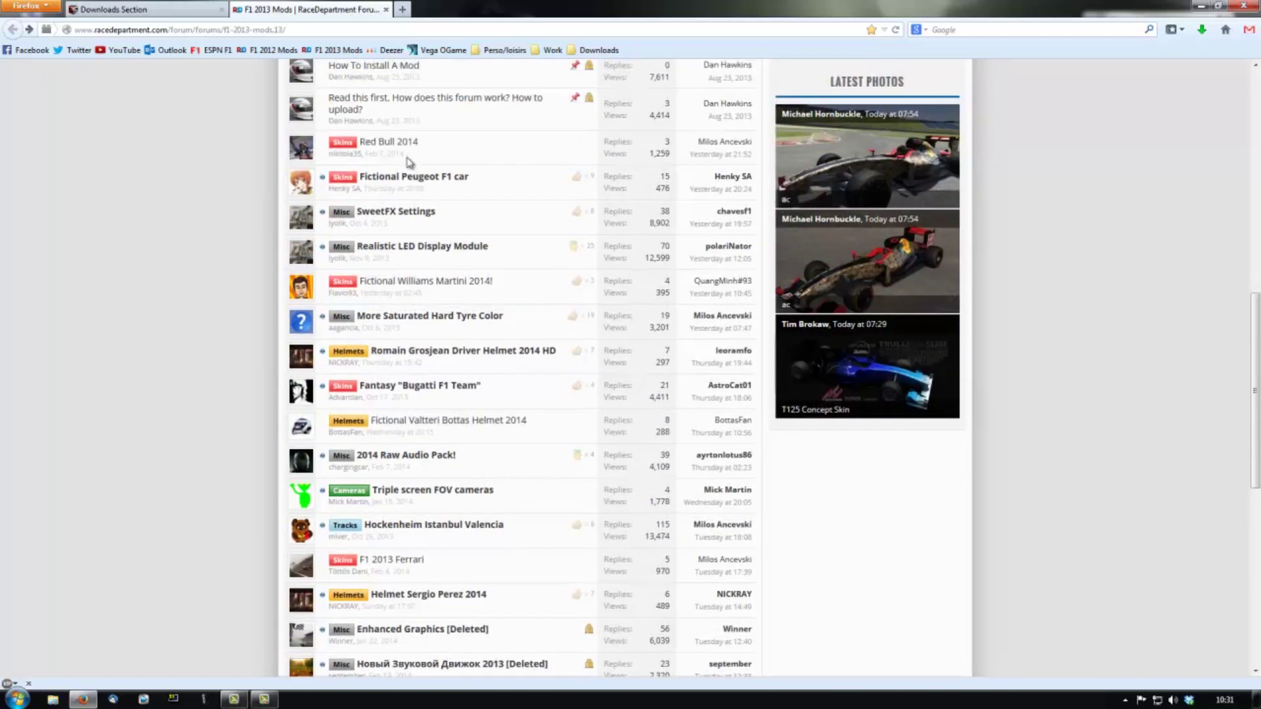
{"action": "left_click", "coordinate": [420, 183]}
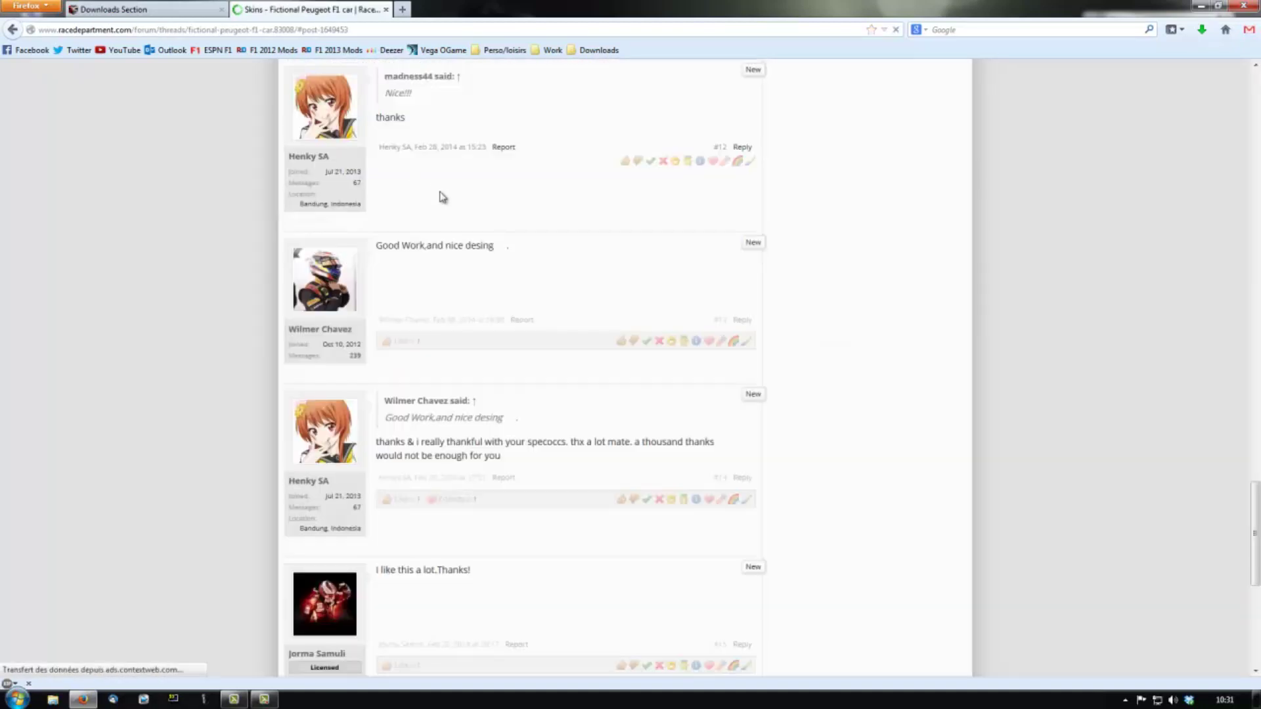
{"action": "scroll", "coordinate": [528, 250], "scroll_direction": "up", "scroll_amount": 5}
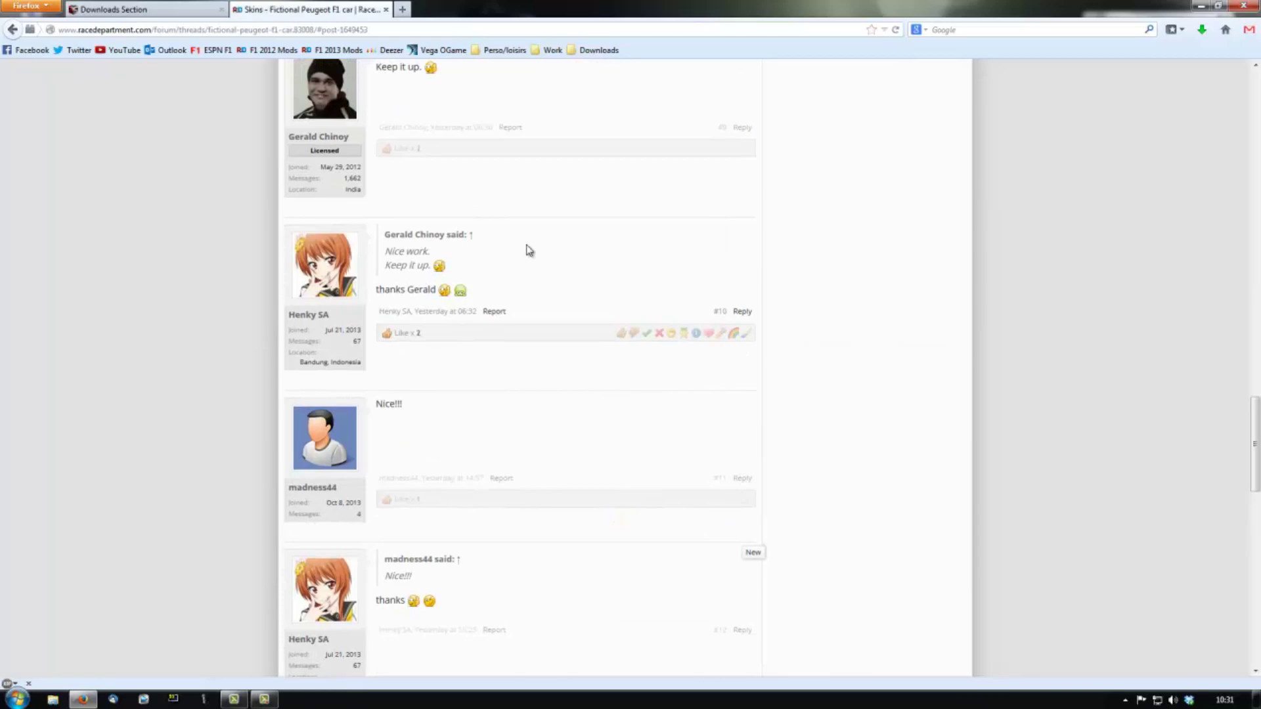
{"action": "scroll", "coordinate": [526, 245], "scroll_direction": "up", "scroll_amount": 7}
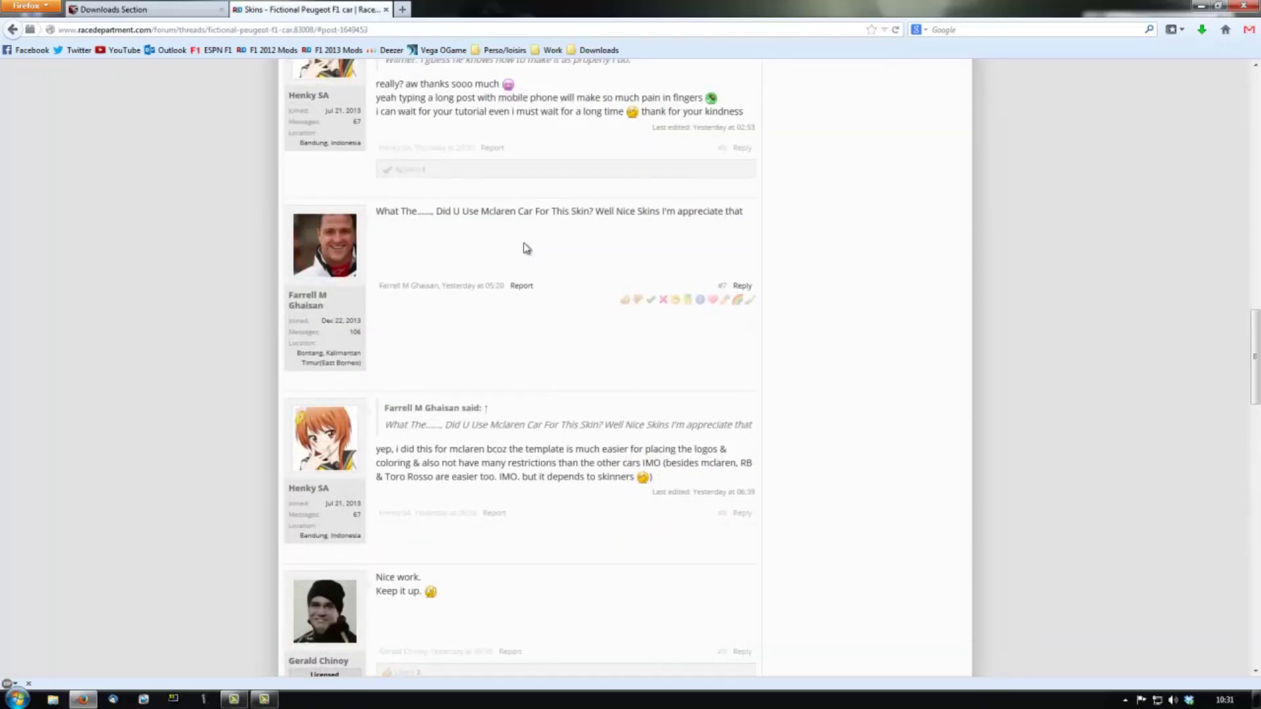
{"action": "scroll", "coordinate": [523, 242], "scroll_direction": "up", "scroll_amount": 15}
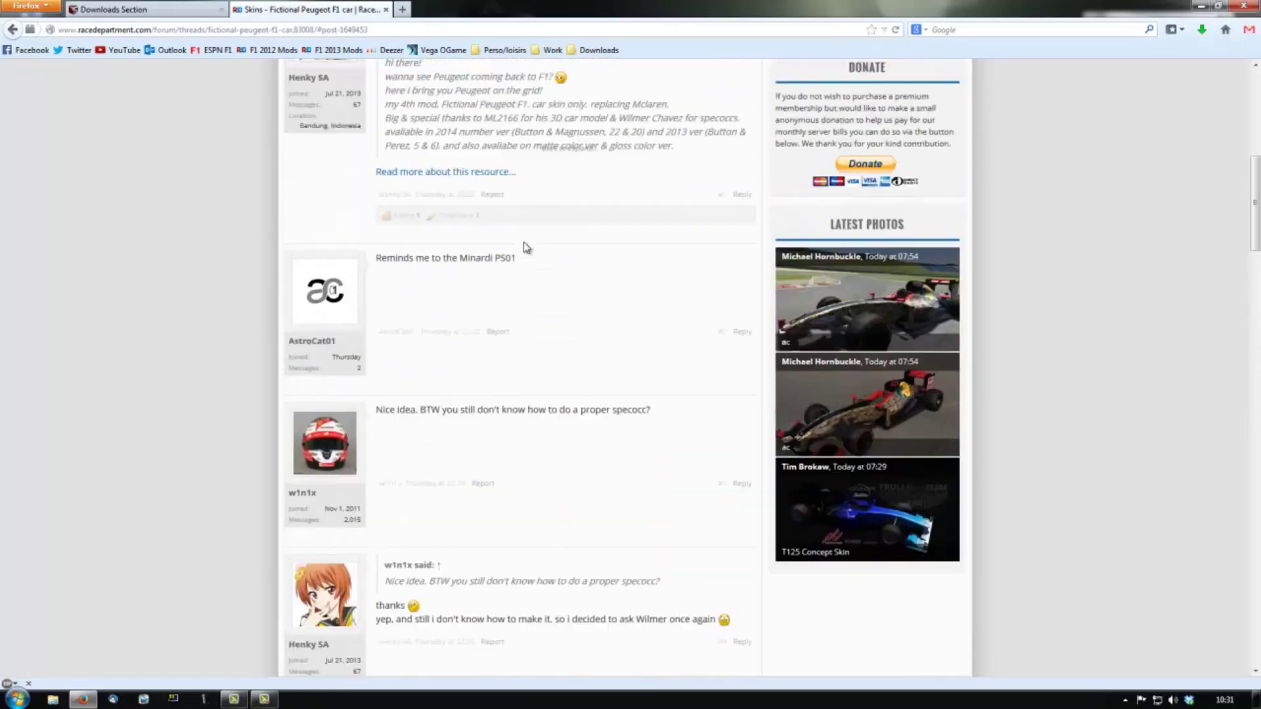
Open the Fictional Peugeot F1 car resource page and examine its description, car renders and reviews
{"action": "left_click", "coordinate": [459, 486]}
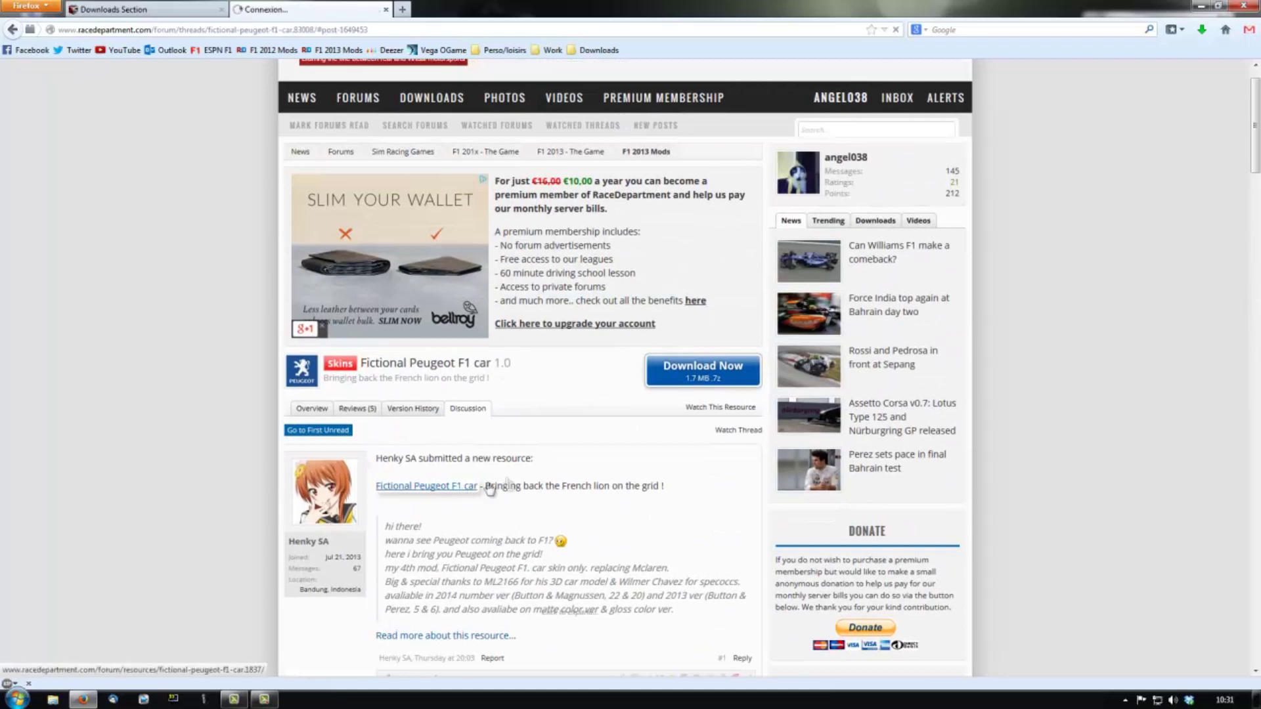
{"action": "scroll", "coordinate": [555, 460], "scroll_direction": "down", "scroll_amount": 4}
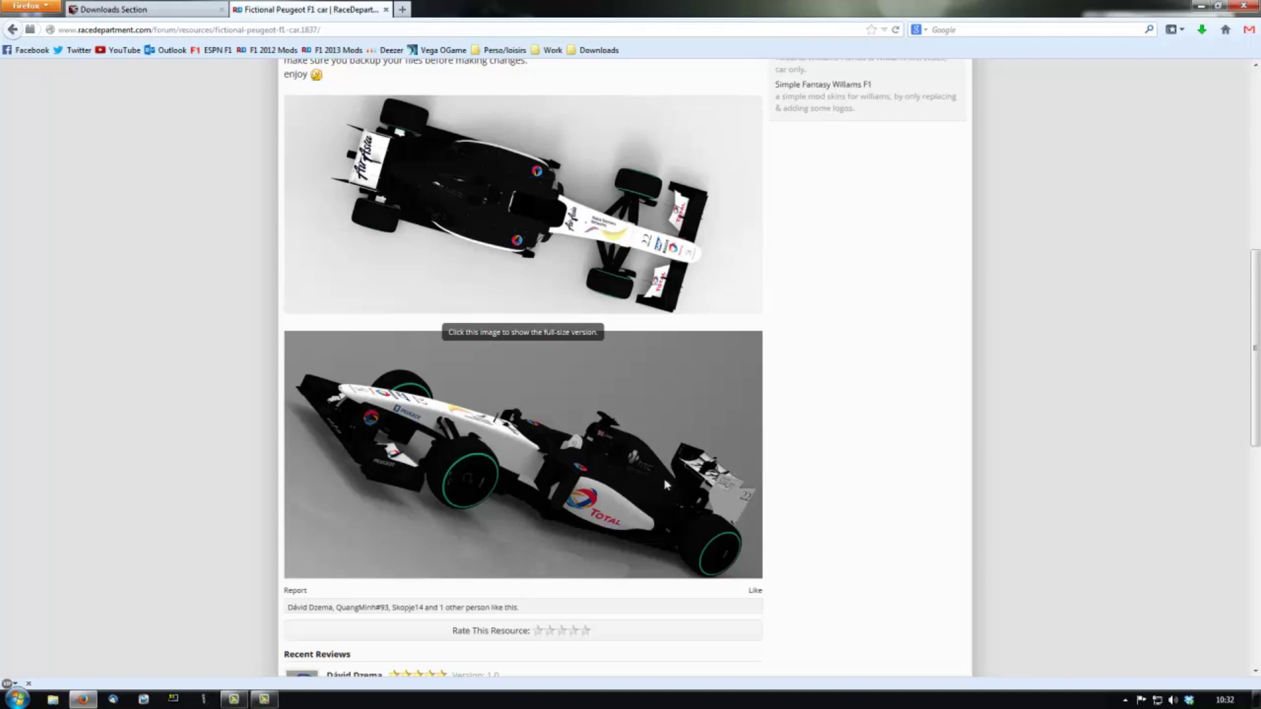
{"action": "scroll", "coordinate": [667, 479], "scroll_direction": "down", "scroll_amount": 2}
{"action": "scroll", "coordinate": [667, 485], "scroll_direction": "down", "scroll_amount": 4}
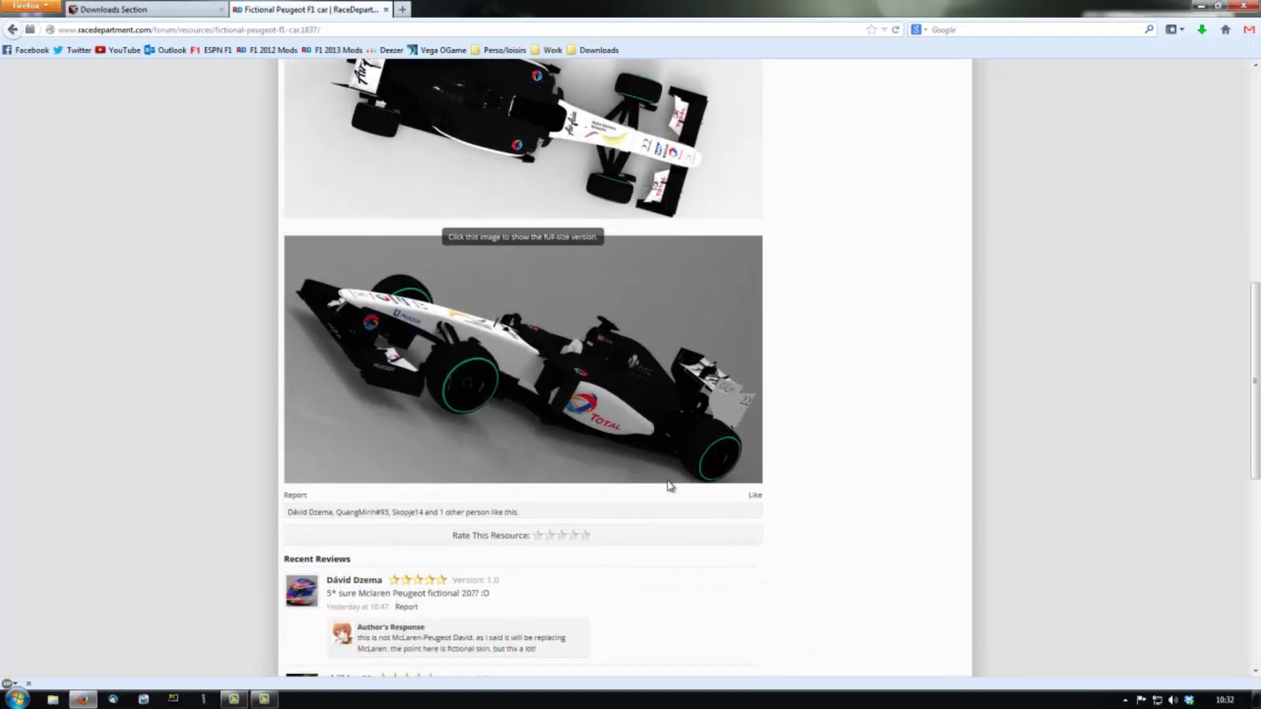
{"action": "scroll", "coordinate": [670, 486], "scroll_direction": "up", "scroll_amount": 12}
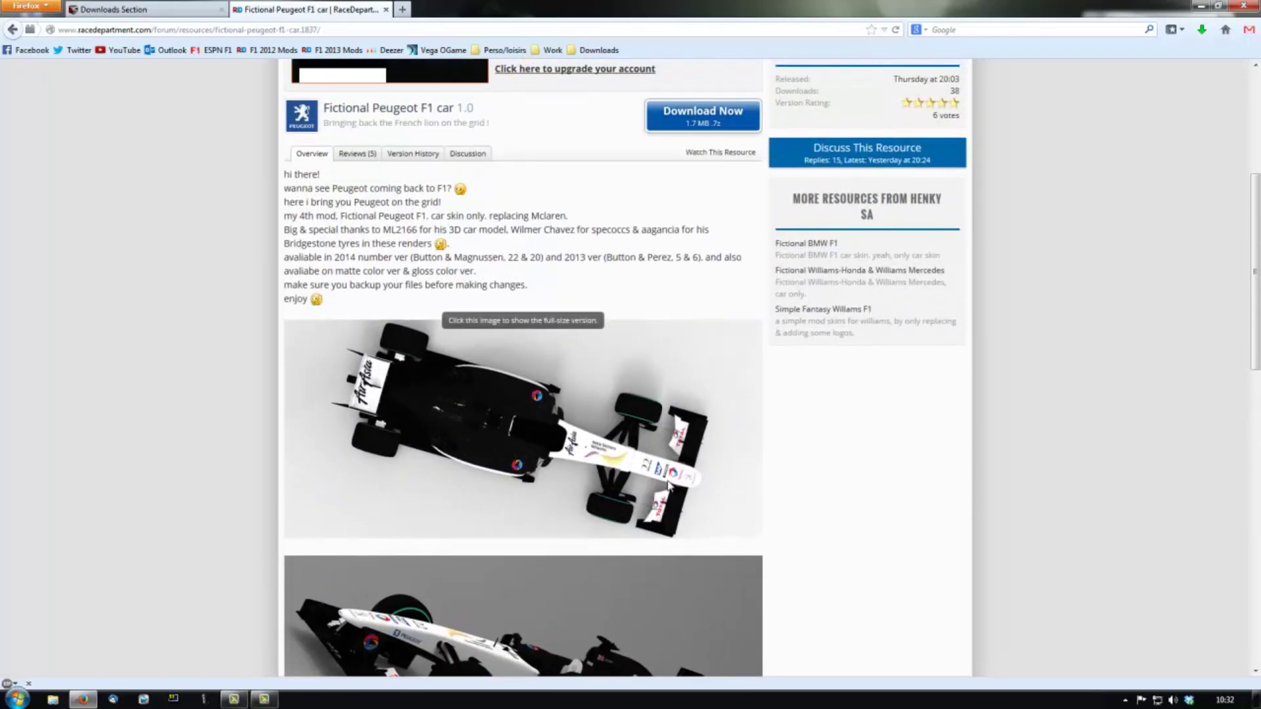
Download the Fictional Peugeot F1 car mod, saving the archive Peugeot F1 car skin.7z
{"action": "scroll", "coordinate": [683, 317], "scroll_direction": "down", "scroll_amount": 5}
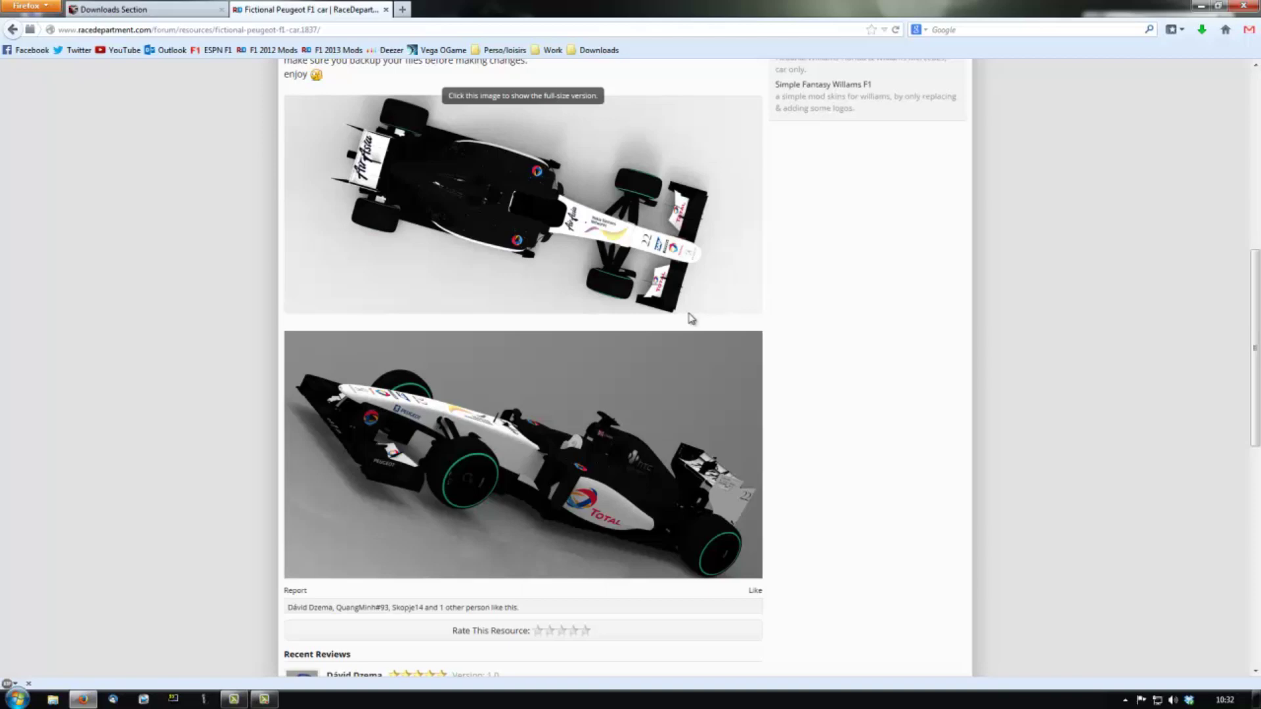
{"action": "scroll", "coordinate": [676, 293], "scroll_direction": "up", "scroll_amount": 5}
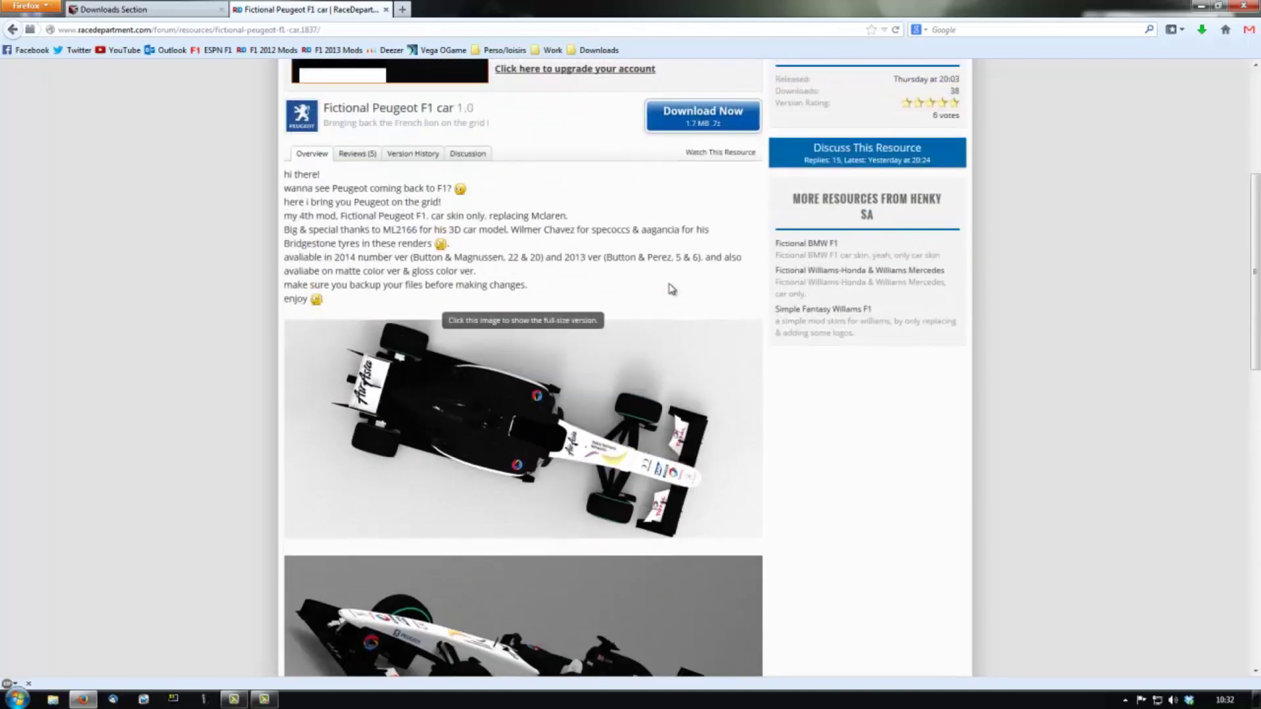
{"action": "left_click", "coordinate": [699, 118]}
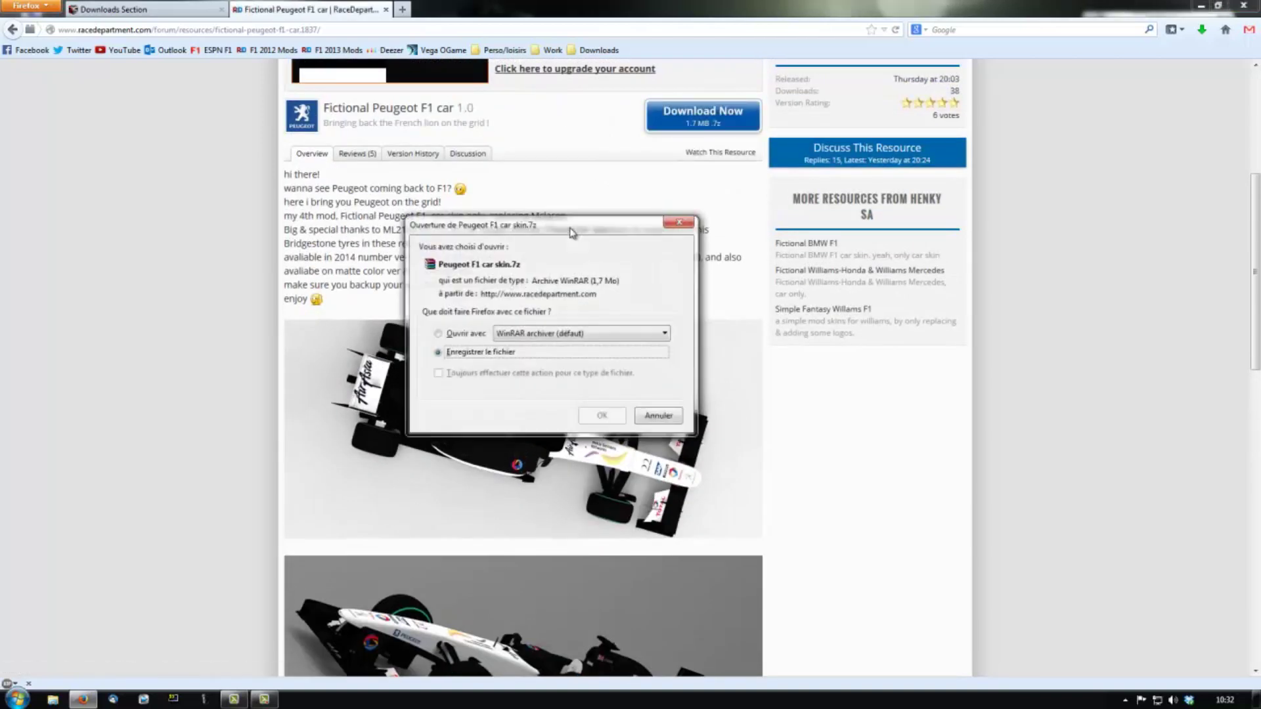
{"action": "left_click", "coordinate": [602, 415]}
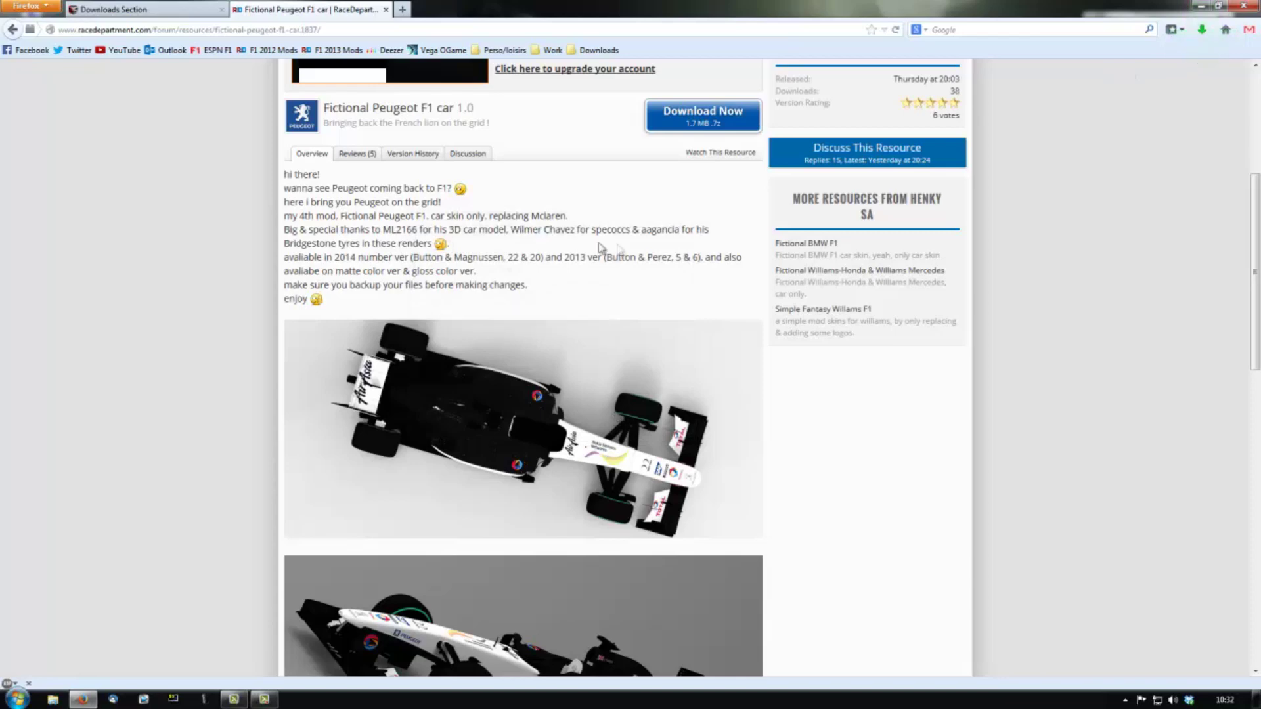
Switch to the Downloads Section page, minimize the browser and point out the Ryder and Ego modding editor shortcuts on the desktop
{"action": "left_click", "coordinate": [176, 13]}
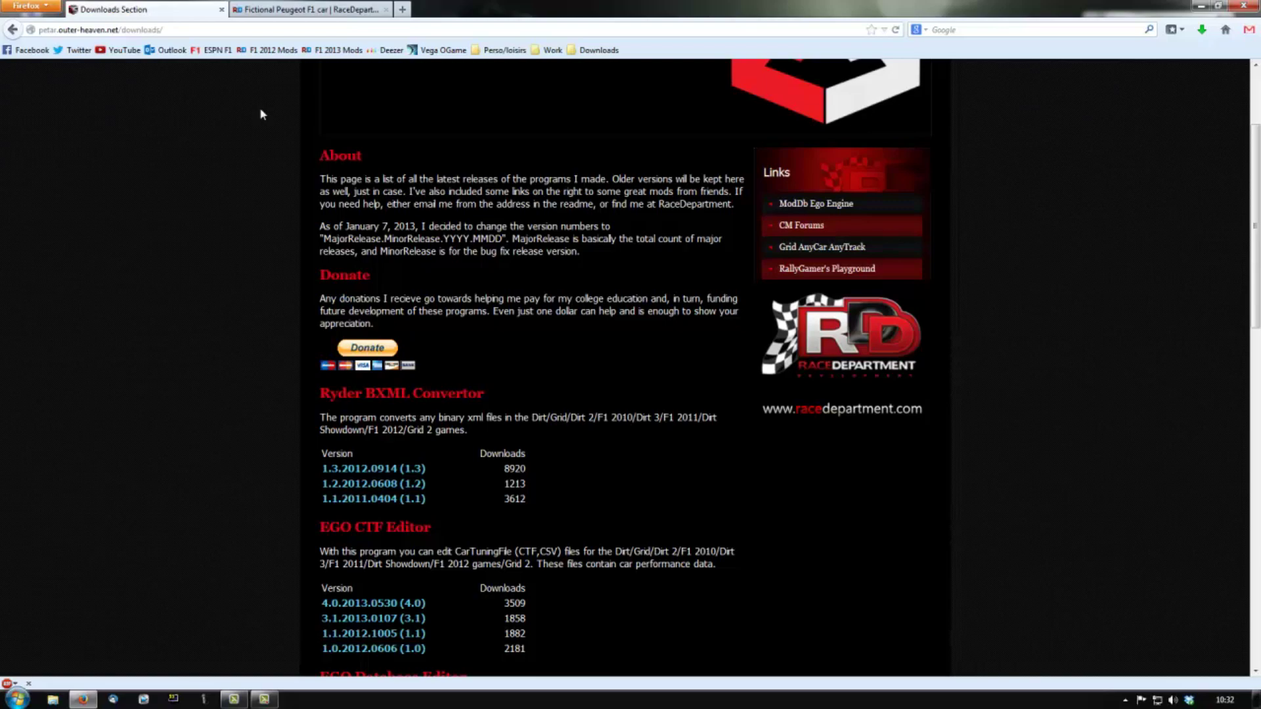
{"action": "left_click", "coordinate": [1202, 5]}
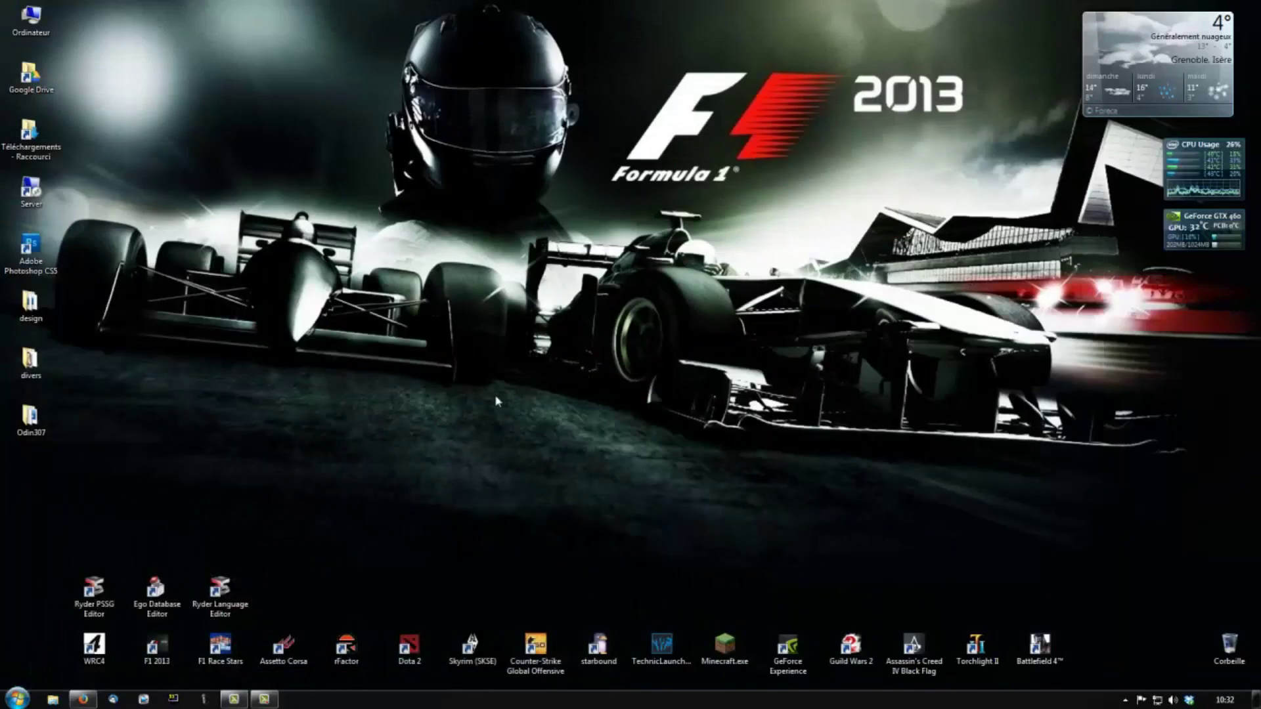
{"action": "double_click", "coordinate": [108, 611]}
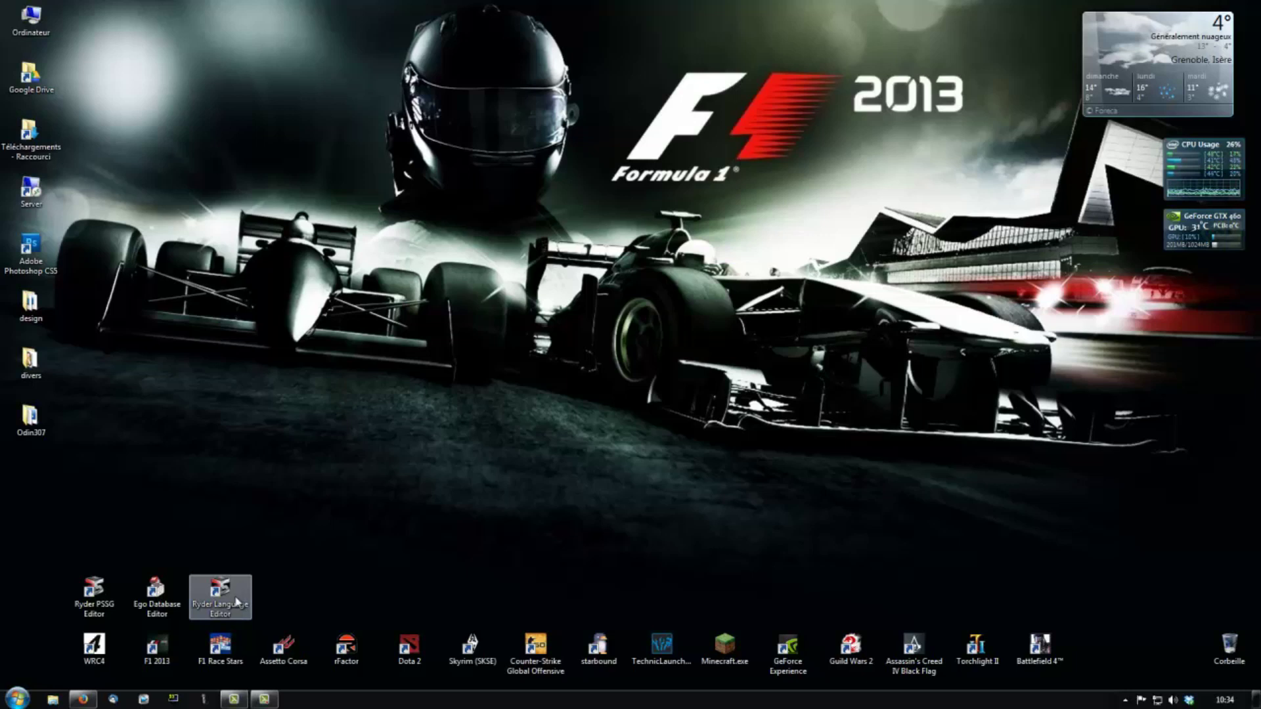
Restore the browser and search the web for "ryder database editor" in a new tab
{"action": "left_click", "coordinate": [84, 700]}
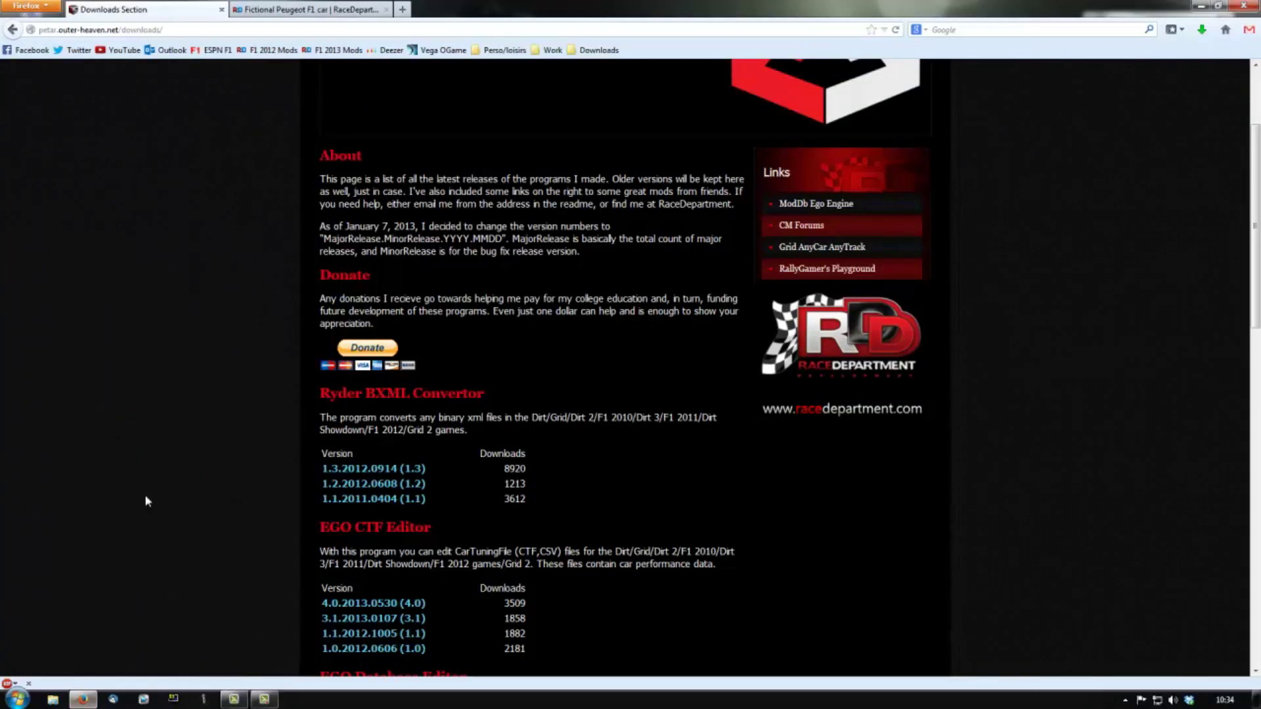
{"action": "left_click", "coordinate": [401, 10]}
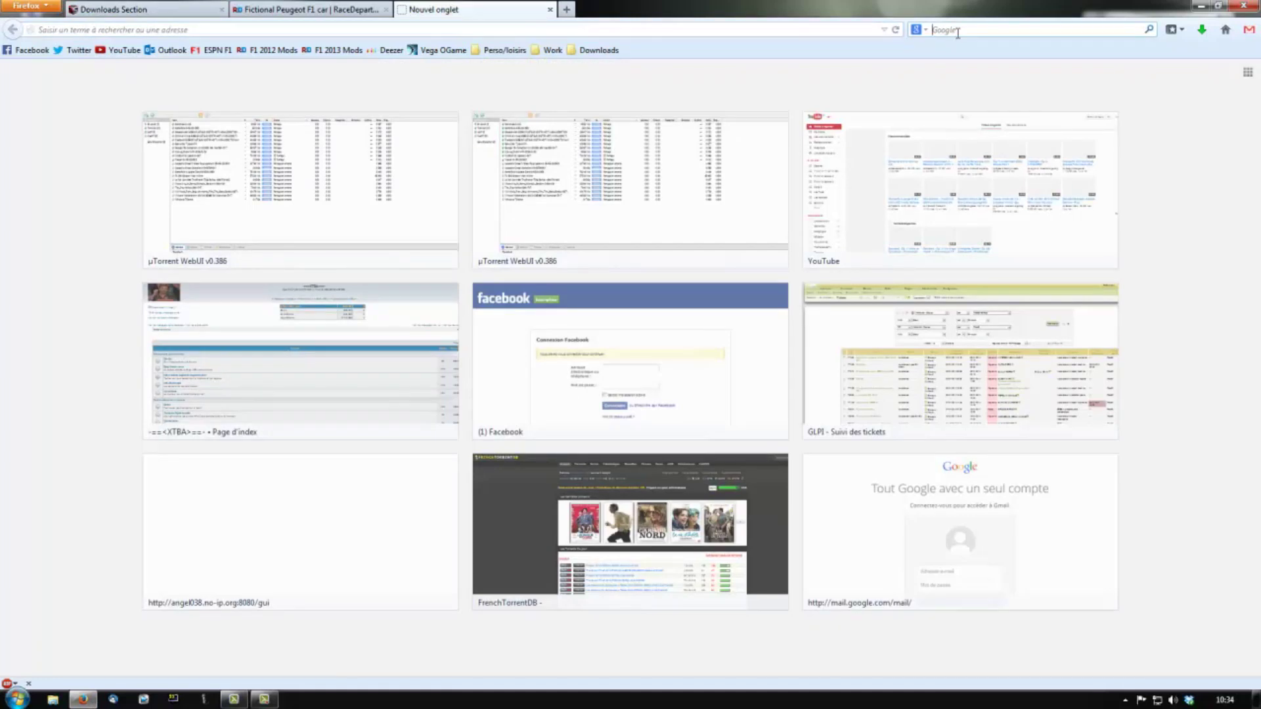
{"action": "left_click", "coordinate": [957, 31]}
{"action": "type", "text": "ryder "}
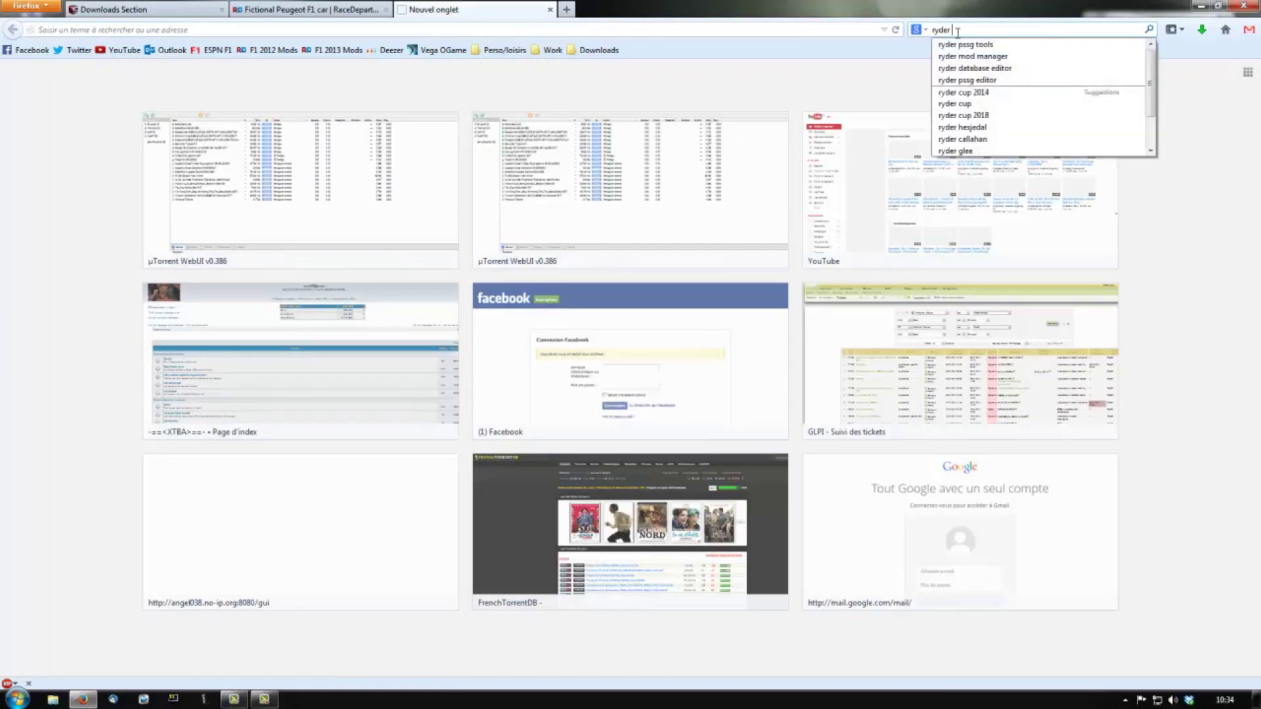
{"action": "type", "text": "drtaba"}
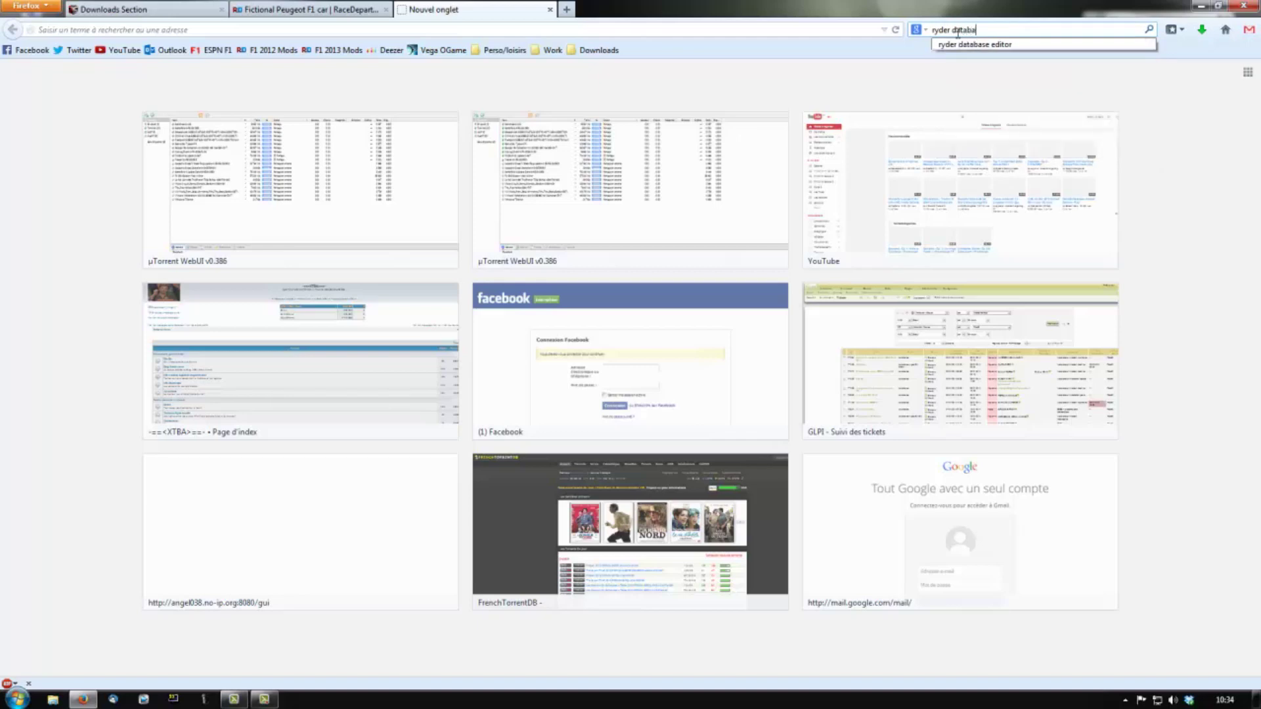
{"action": "type", "text": "se edit"}
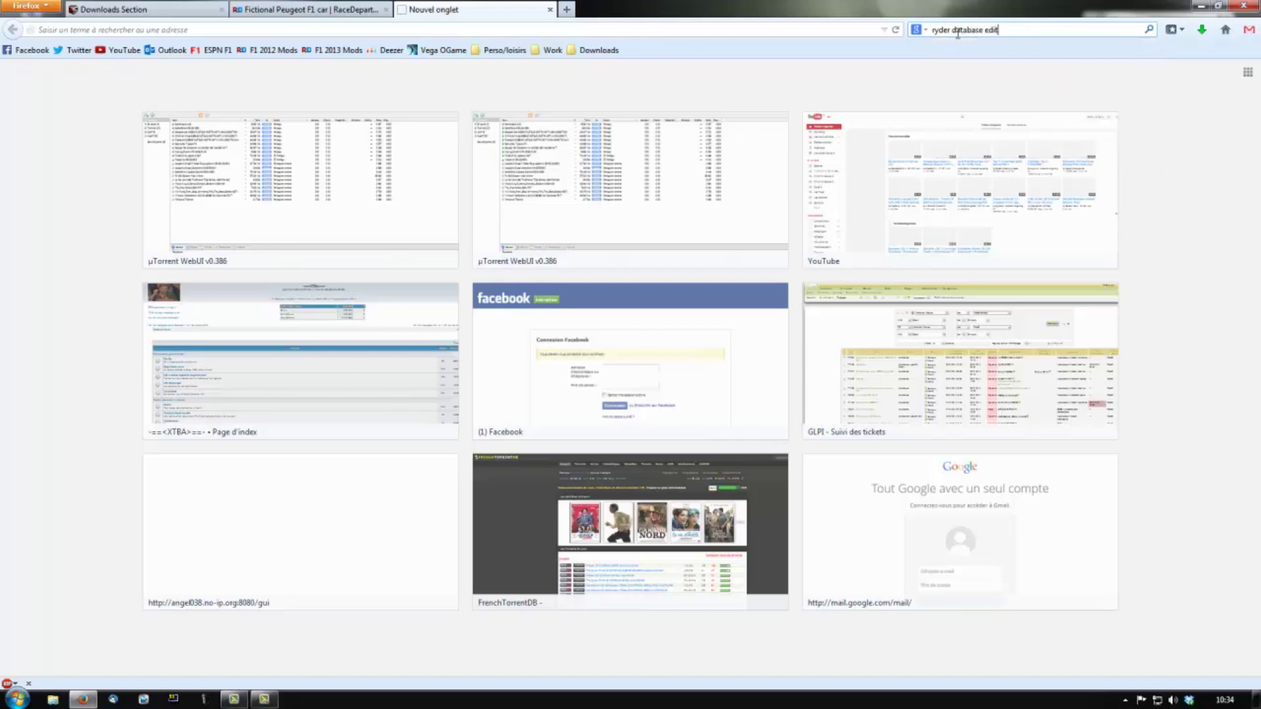
{"action": "type", "text": "o"}
{"action": "type", "text": "r"}
{"action": "key", "text": "Return"}
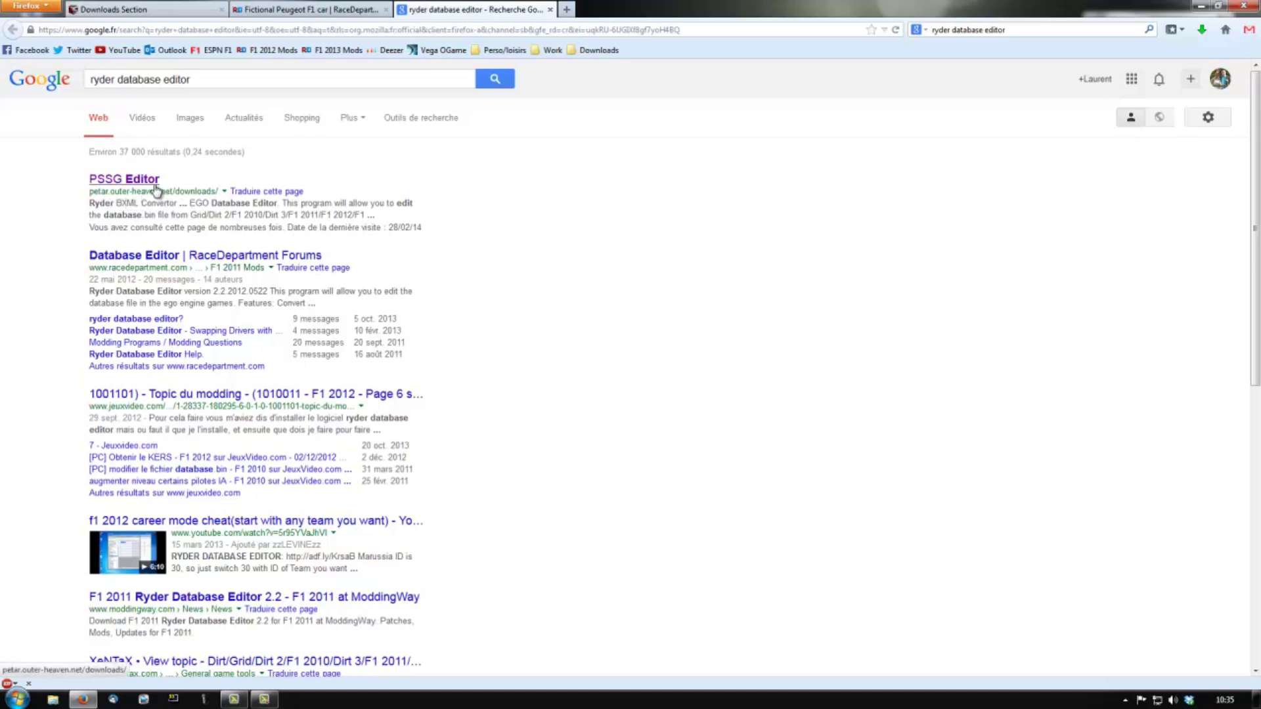
Return to the Downloads Section page, close the search results and examine the EGO Database, Ryder Language and Ryder PSSG Editor entries and remaining tools
{"action": "left_click", "coordinate": [151, 10]}
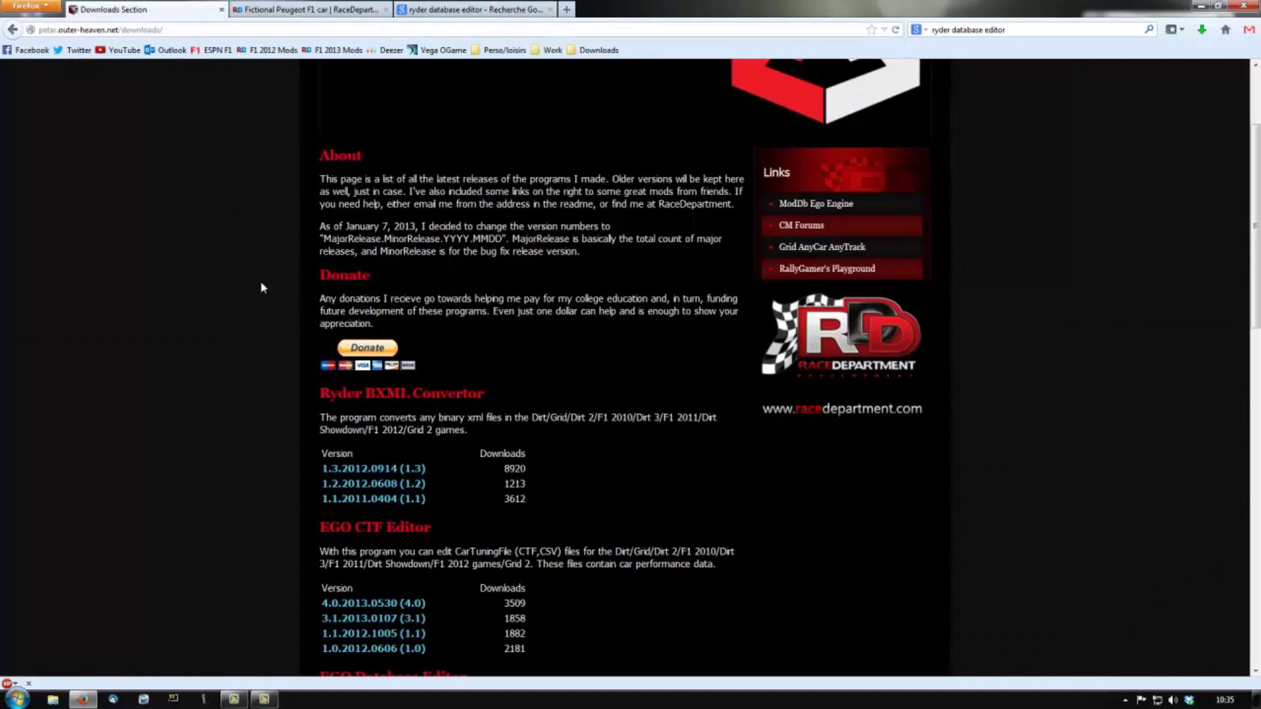
{"action": "left_click", "coordinate": [549, 10]}
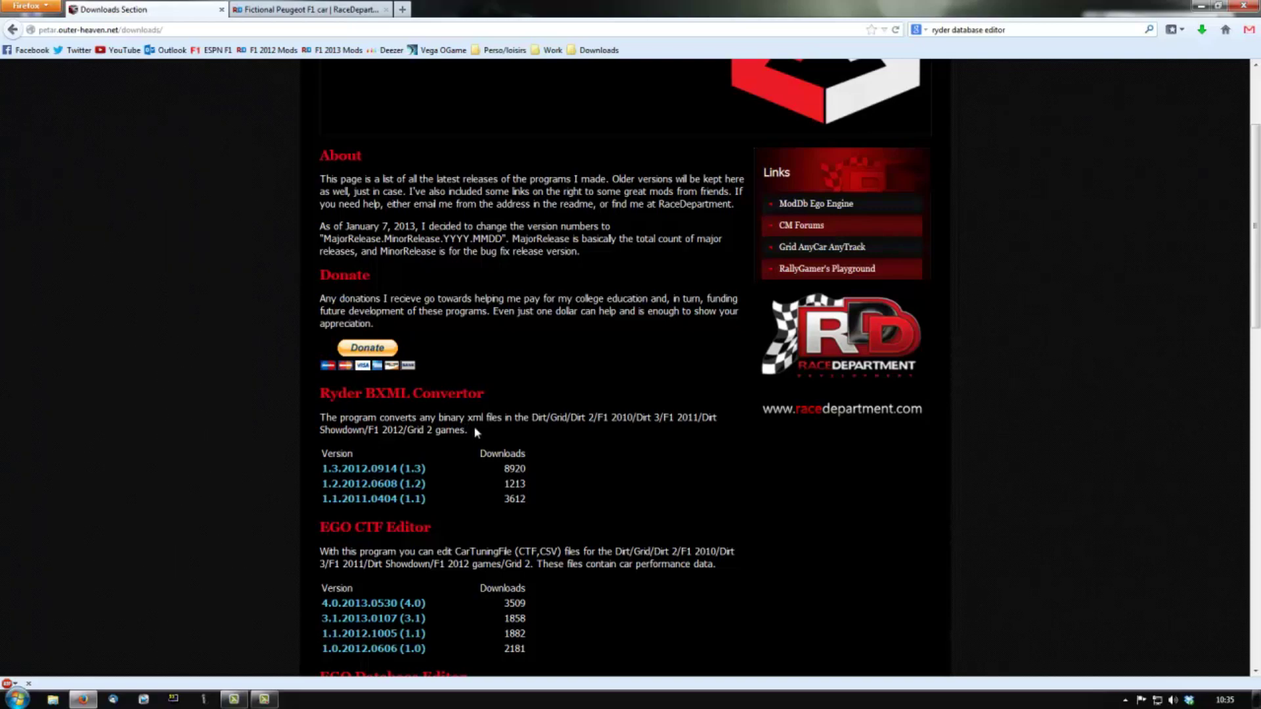
{"action": "scroll", "coordinate": [499, 432], "scroll_direction": "down", "scroll_amount": 4}
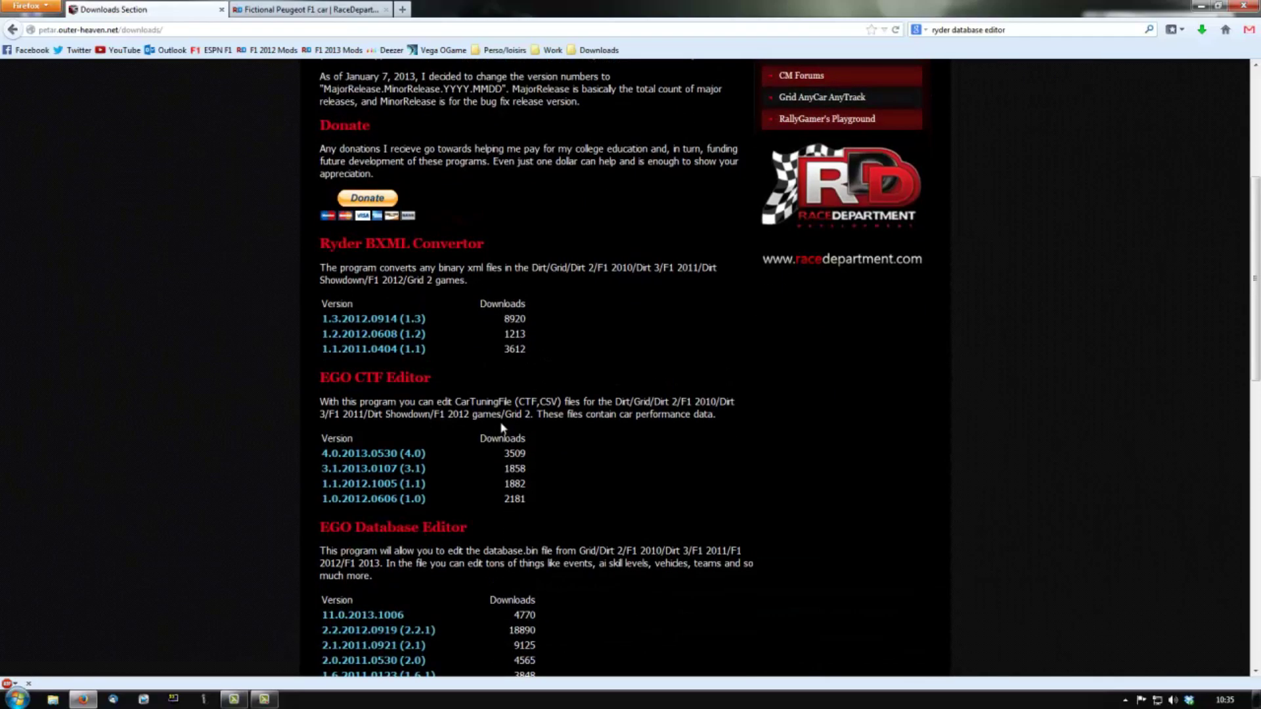
{"action": "scroll", "coordinate": [501, 428], "scroll_direction": "down", "scroll_amount": 6}
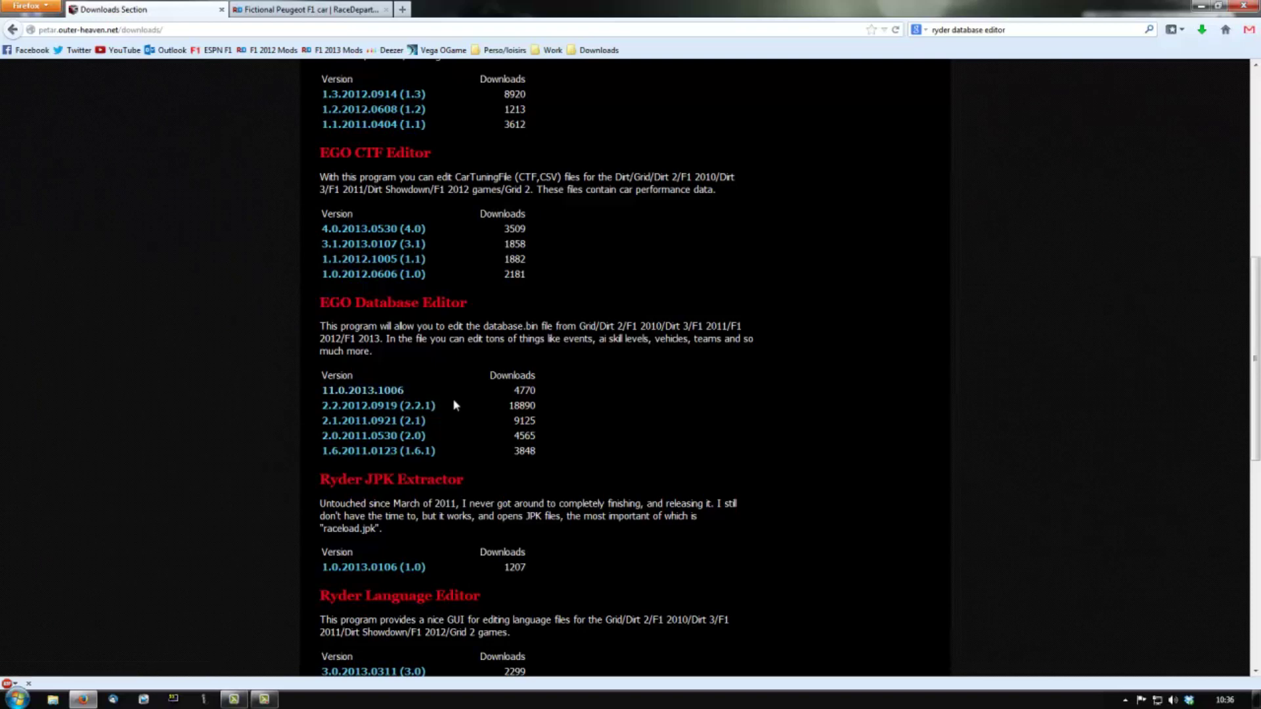
{"action": "scroll", "coordinate": [675, 482], "scroll_direction": "down", "scroll_amount": 4}
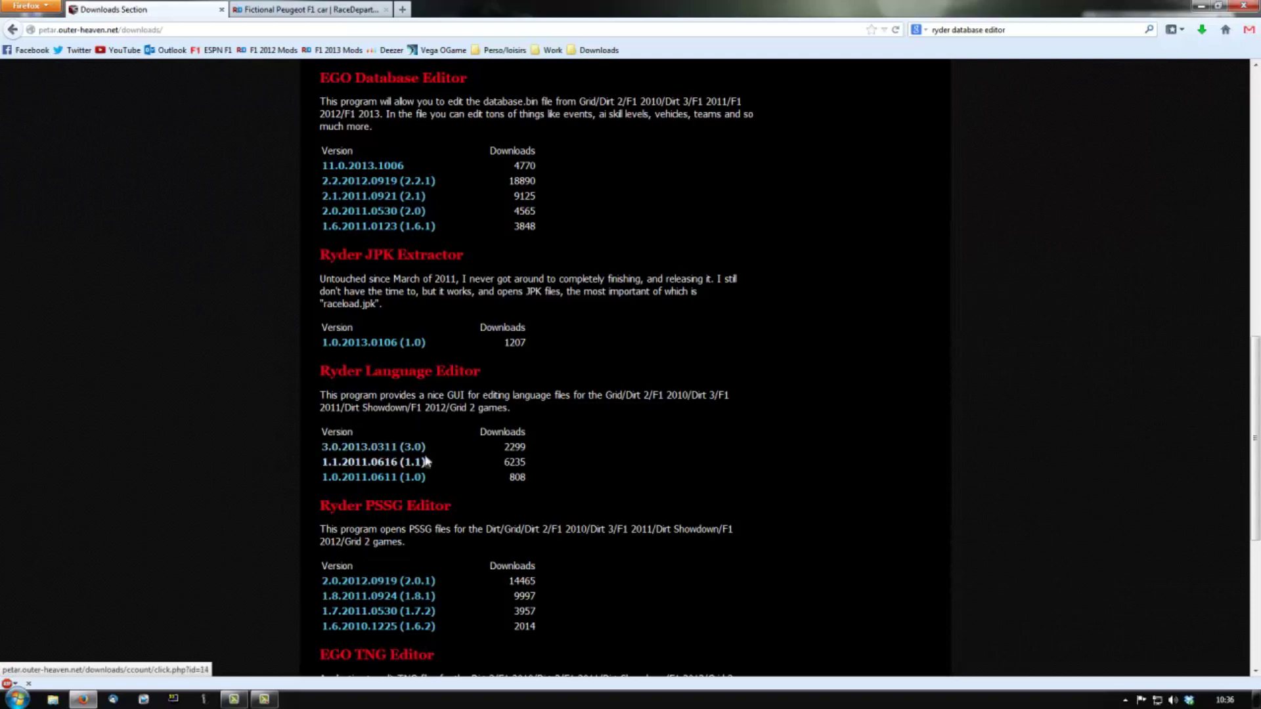
{"action": "scroll", "coordinate": [455, 456], "scroll_direction": "down", "scroll_amount": 2}
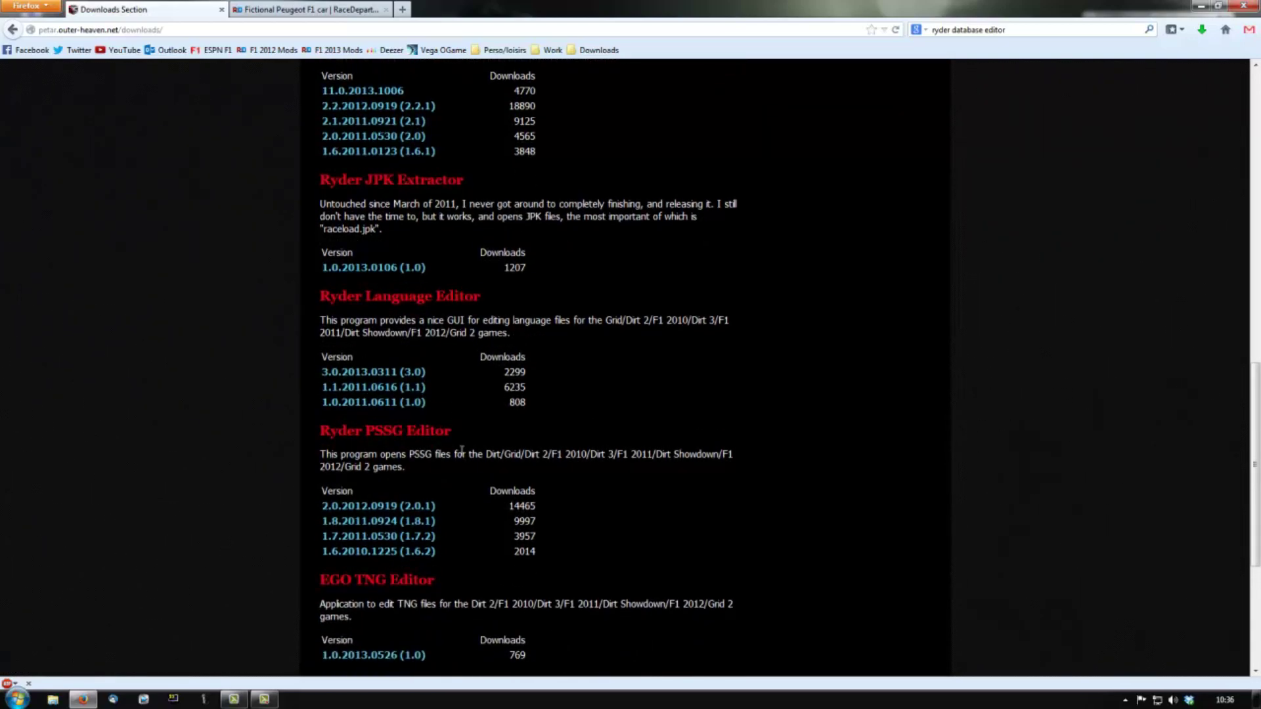
{"action": "scroll", "coordinate": [461, 450], "scroll_direction": "down", "scroll_amount": 2}
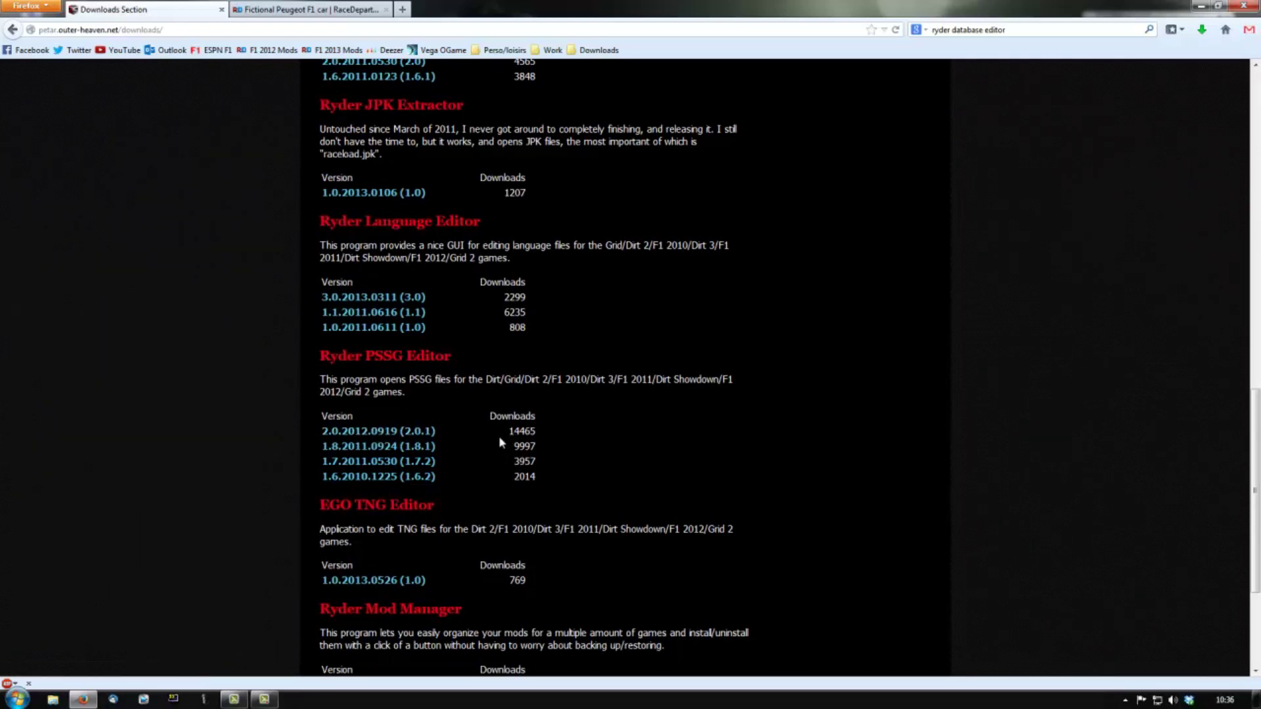
{"action": "scroll", "coordinate": [499, 440], "scroll_direction": "down", "scroll_amount": 2}
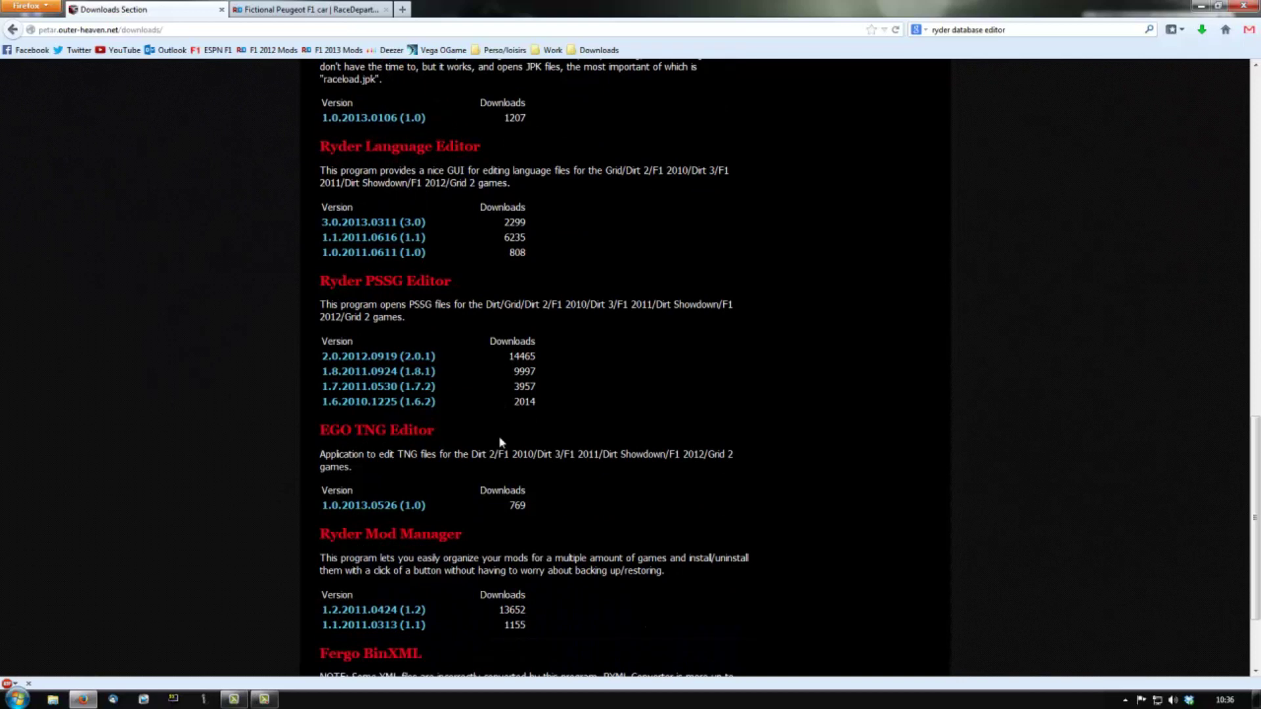
{"action": "scroll", "coordinate": [500, 442], "scroll_direction": "down", "scroll_amount": 3}
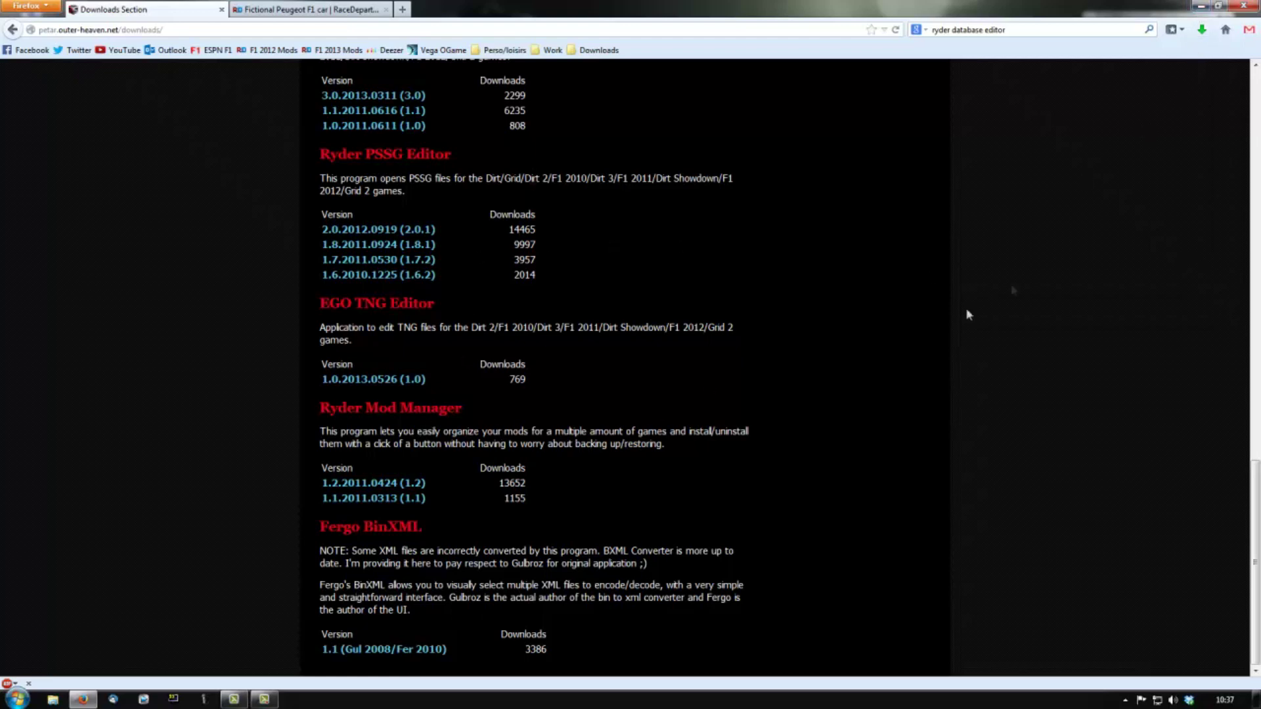
Minimize the browser and move the three Ryder and Ego editor shortcuts to an empty area of the desktop
{"action": "left_click", "coordinate": [1199, 8]}
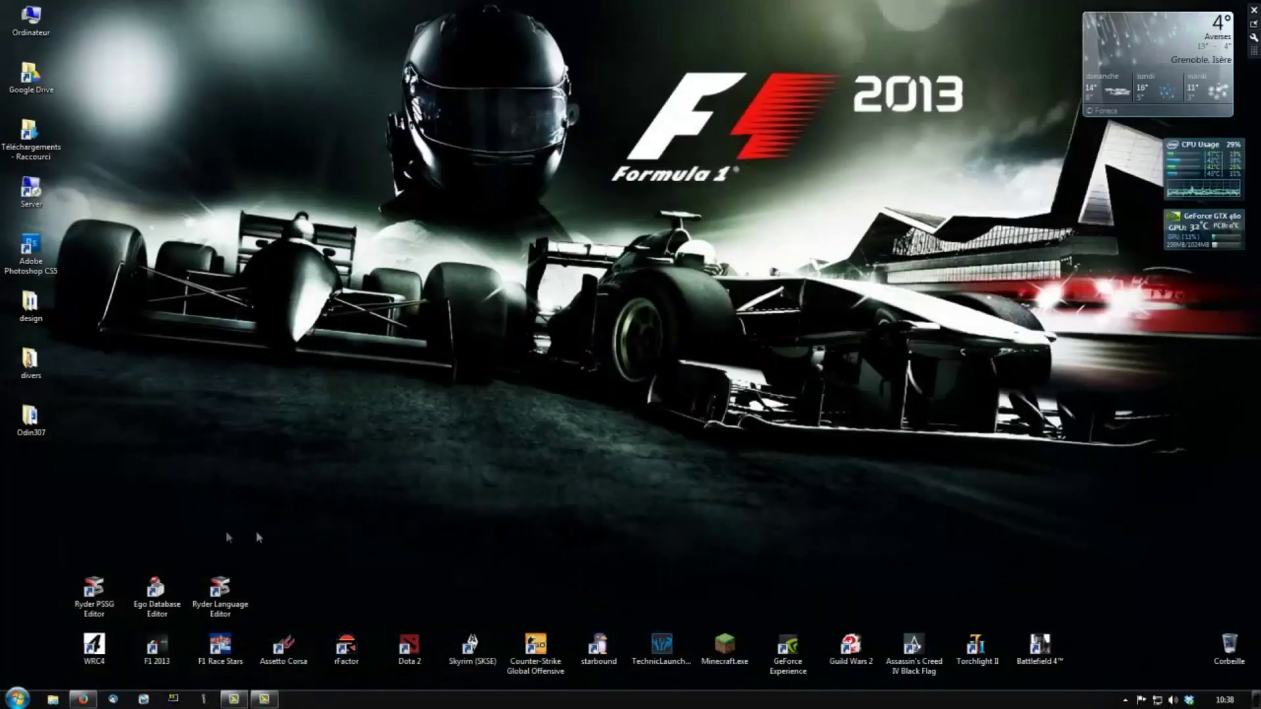
{"action": "left_click_drag", "start_coordinate": [252, 587], "coordinate": [348, 463]}
{"action": "left_click", "coordinate": [481, 414]}
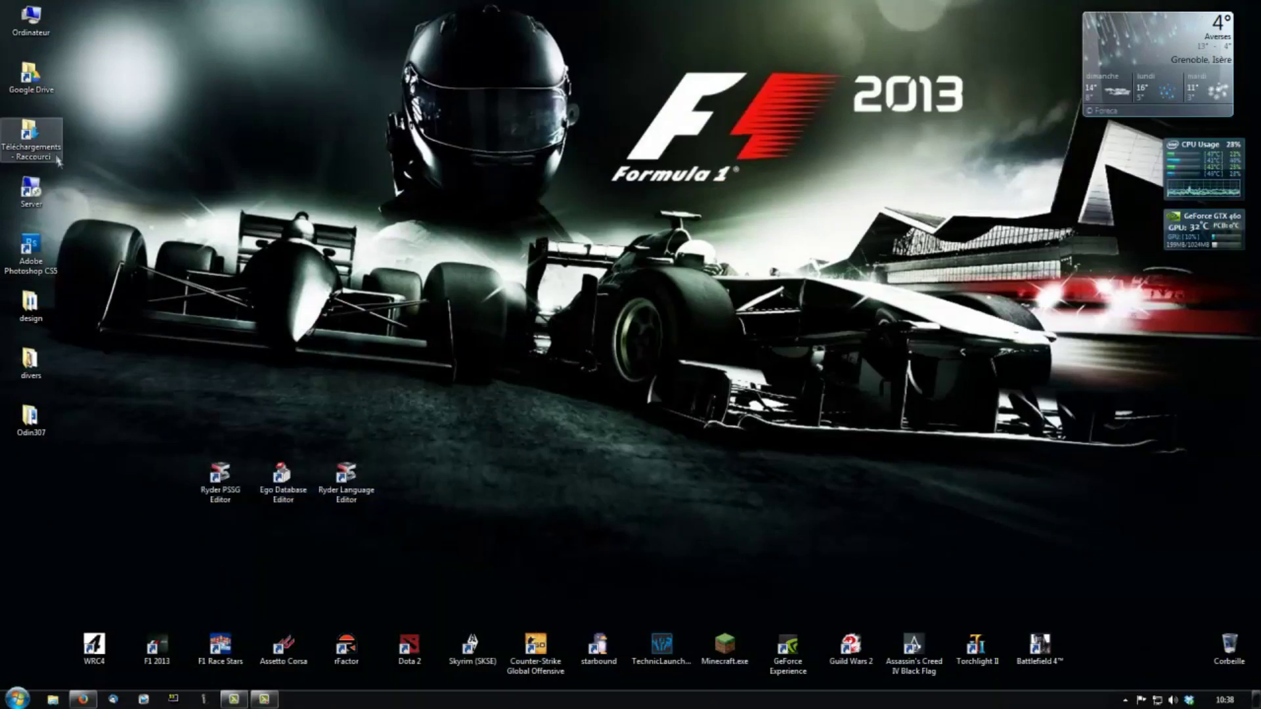
Move the Peugeot F1 car skin archive from the downloads folder to the desktop and close the folder window
{"action": "double_click", "coordinate": [30, 136]}
{"action": "left_click_drag", "start_coordinate": [209, 174], "coordinate": [527, 342]}
{"action": "left_click", "coordinate": [657, 38]}
Extract the Peugeot F1 car skin archive to a folder beside the editor shortcuts and send the archive to the recycle bin
{"action": "right_click", "coordinate": [531, 365]}
{"action": "left_click", "coordinate": [584, 418]}
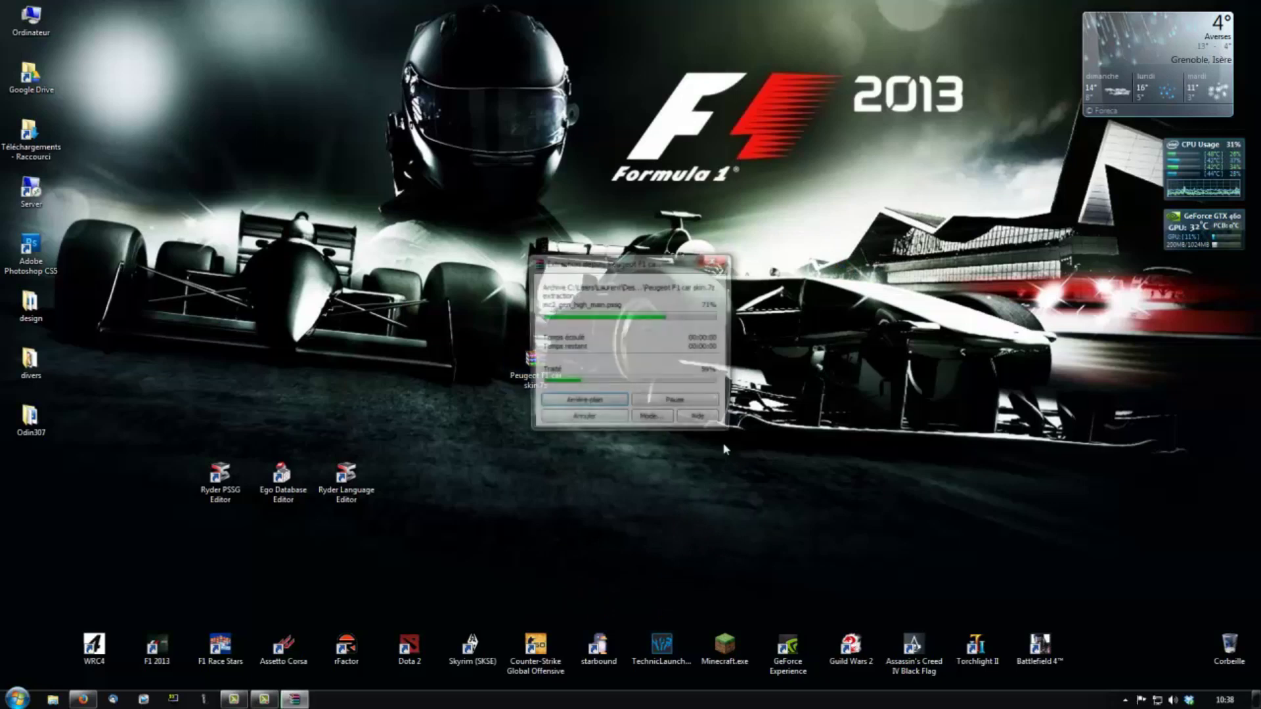
{"action": "left_click_drag", "start_coordinate": [30, 476], "coordinate": [409, 480]}
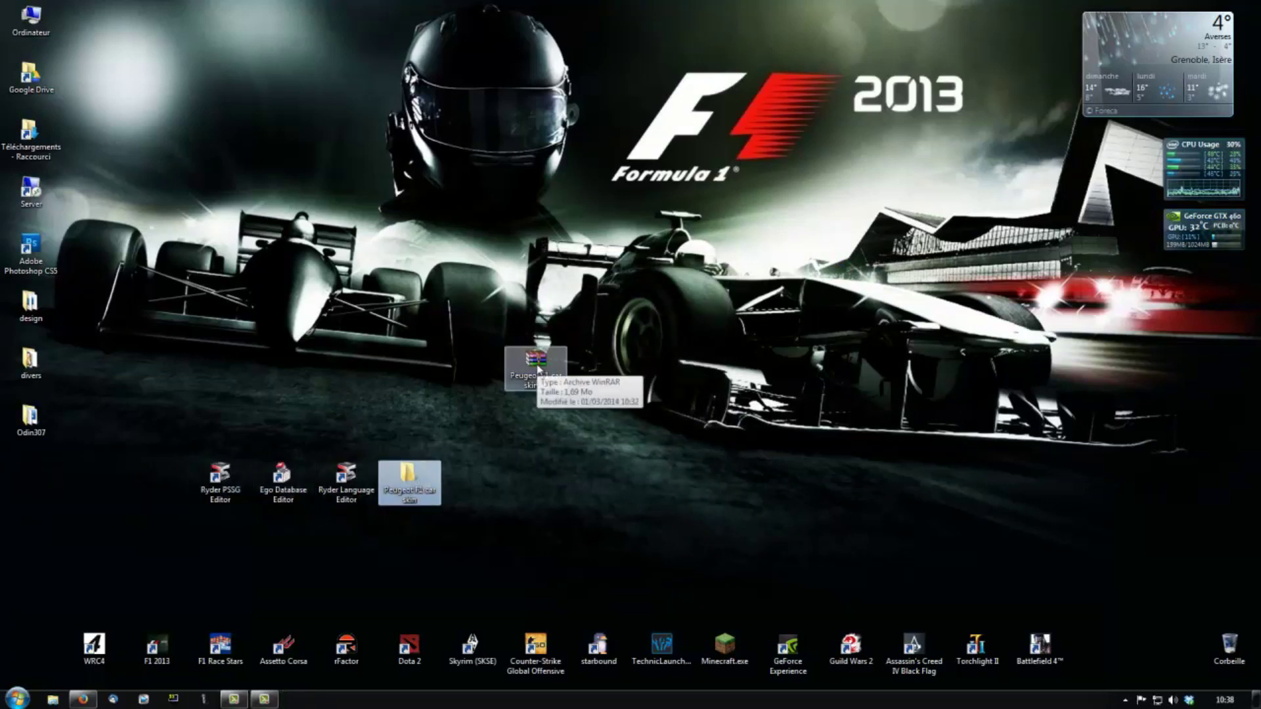
{"action": "left_click_drag", "start_coordinate": [540, 388], "coordinate": [1224, 647]}
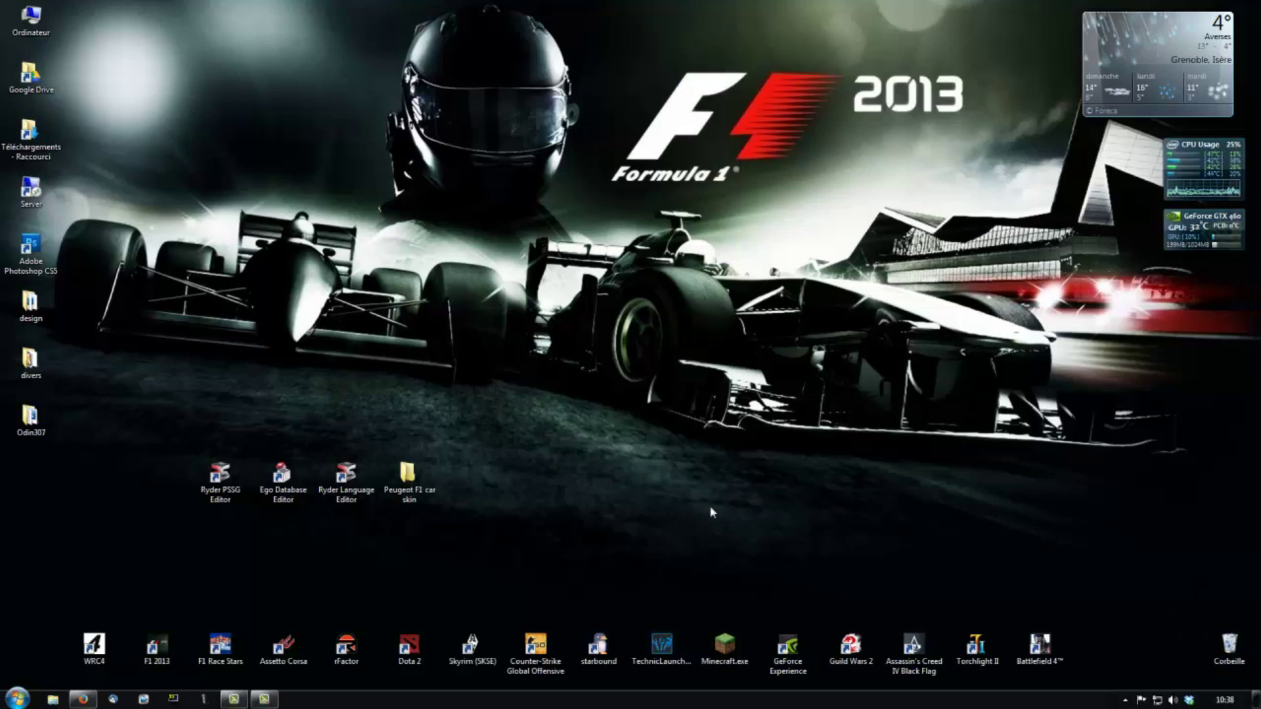
Look inside the extracted Peugeot F1 car skin folder at its 2013 and 2014 version folders, and close it
{"action": "double_click", "coordinate": [408, 478]}
{"action": "double_click", "coordinate": [200, 123]}
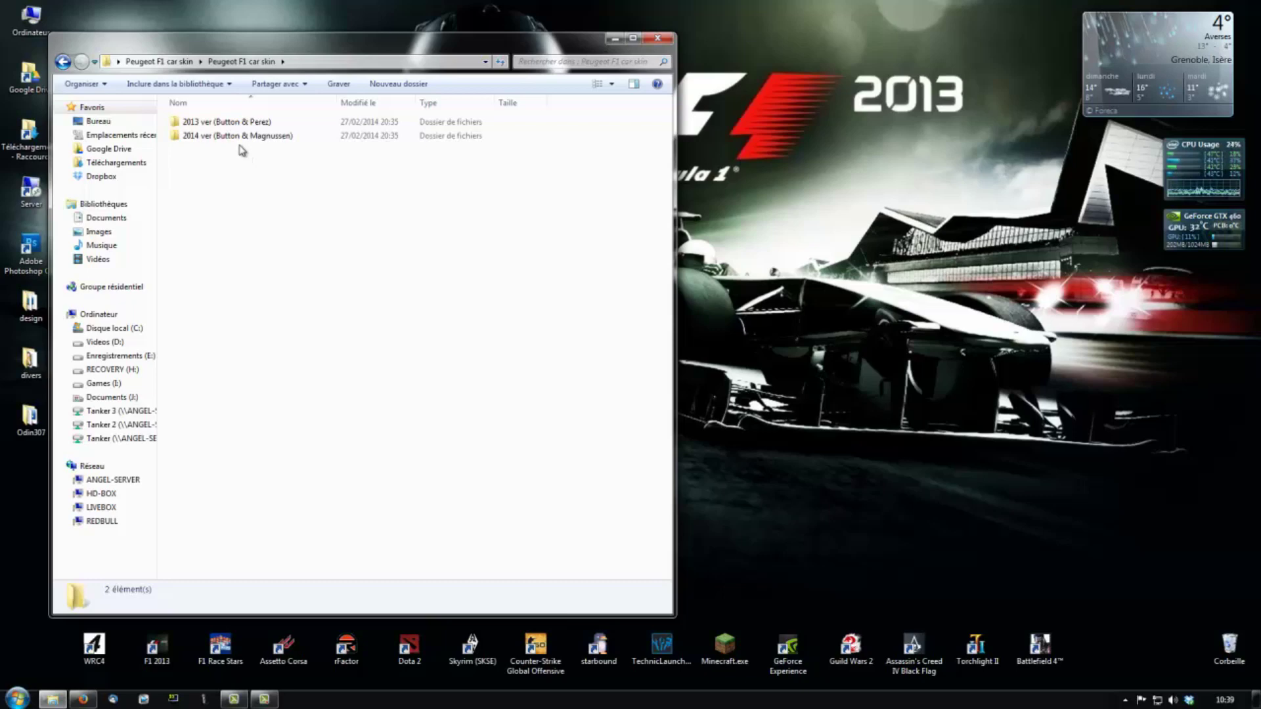
{"action": "left_click", "coordinate": [657, 38]}
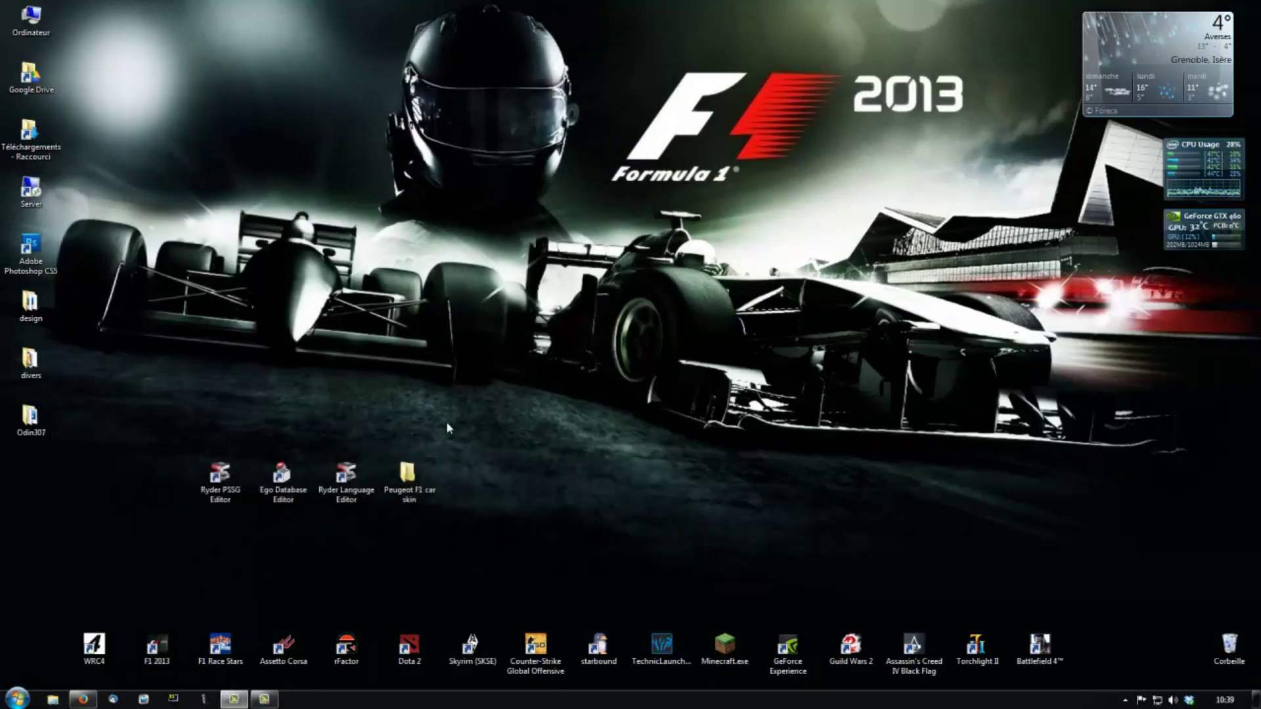
Launch Ryder PSSG Editor and browse for a file to open in the desktop Peugeot F1 car skin folder's 2014 ver subfolder
{"action": "double_click", "coordinate": [224, 476]}
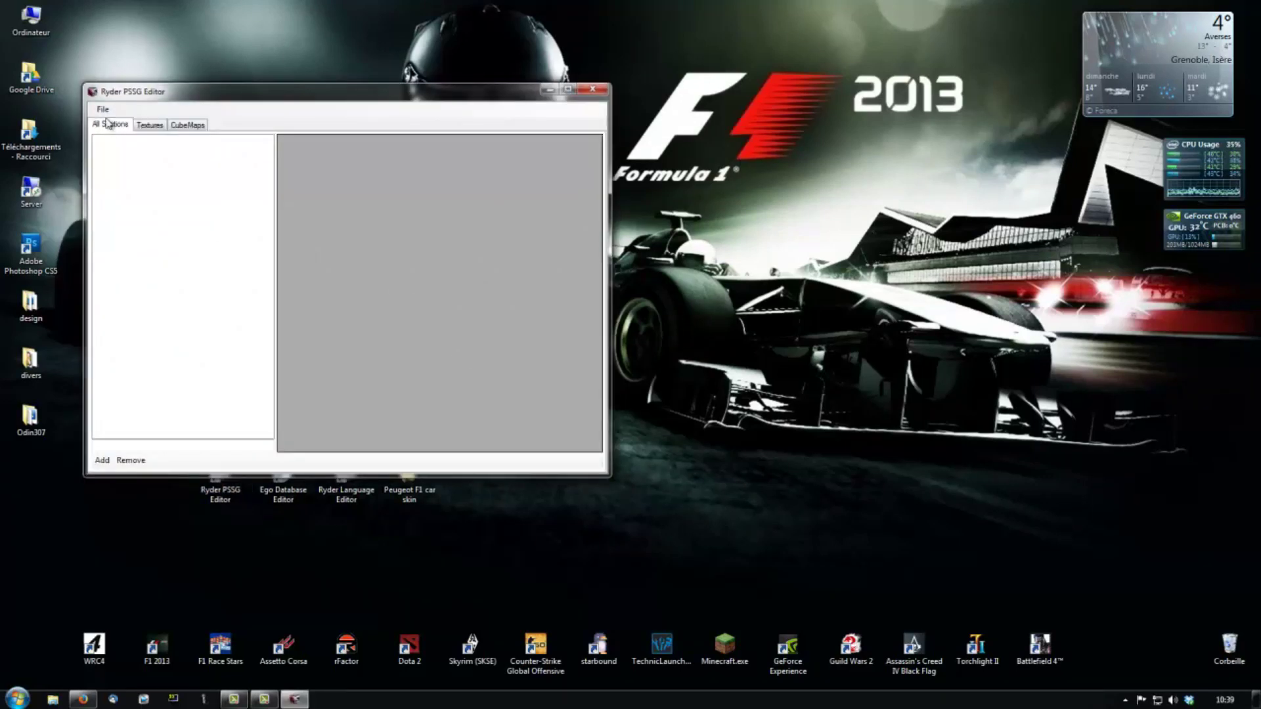
{"action": "left_click", "coordinate": [103, 109]}
{"action": "left_click", "coordinate": [117, 145]}
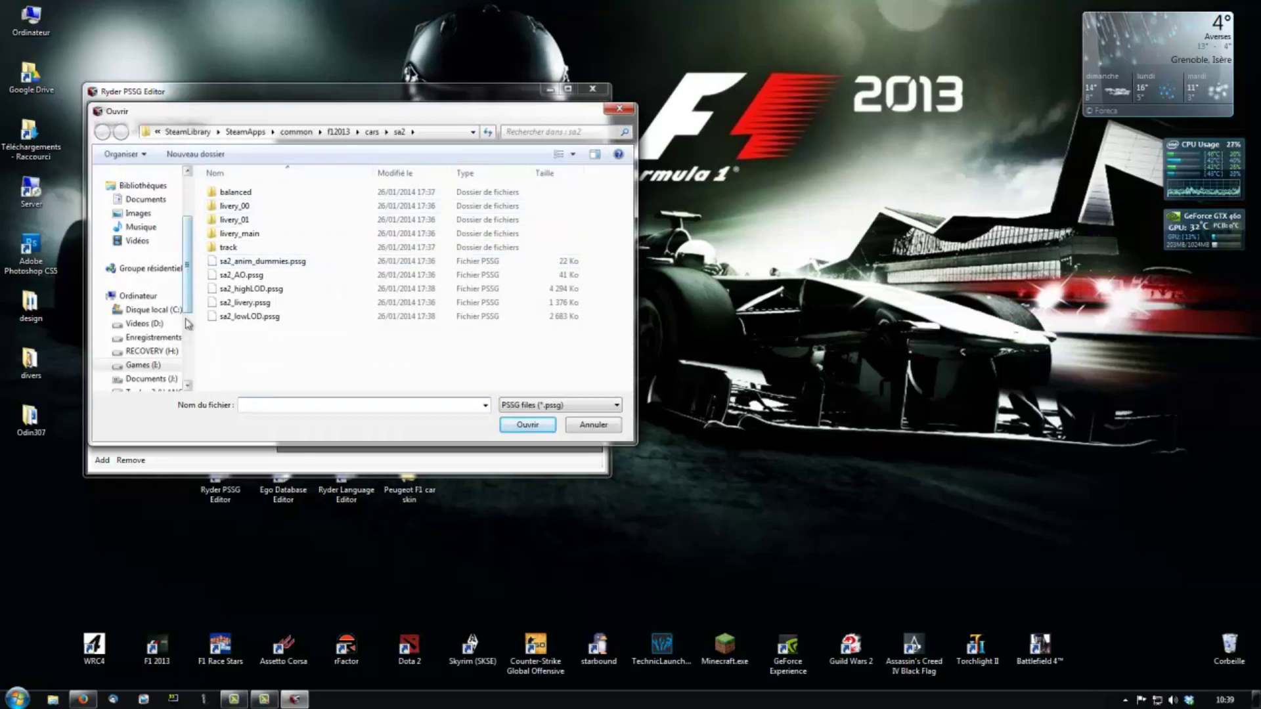
{"action": "scroll", "coordinate": [189, 201], "scroll_direction": "up", "scroll_amount": 3}
{"action": "left_click", "coordinate": [139, 191]}
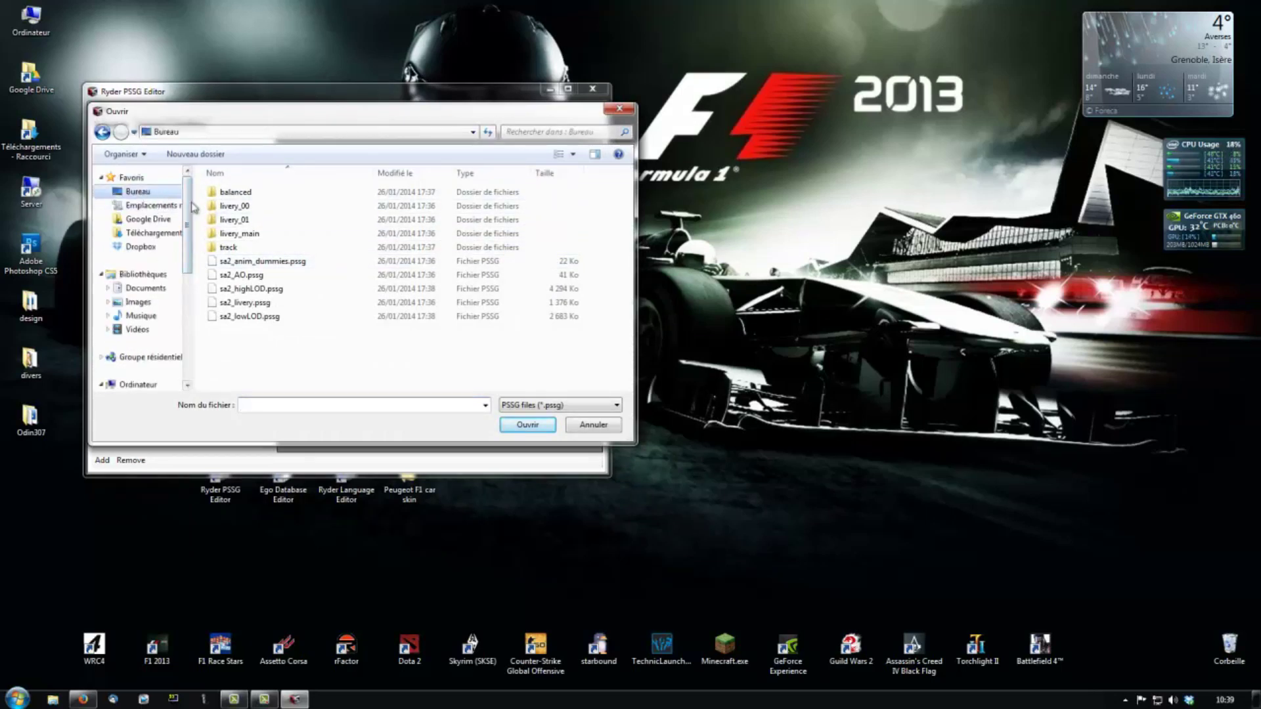
{"action": "double_click", "coordinate": [250, 285]}
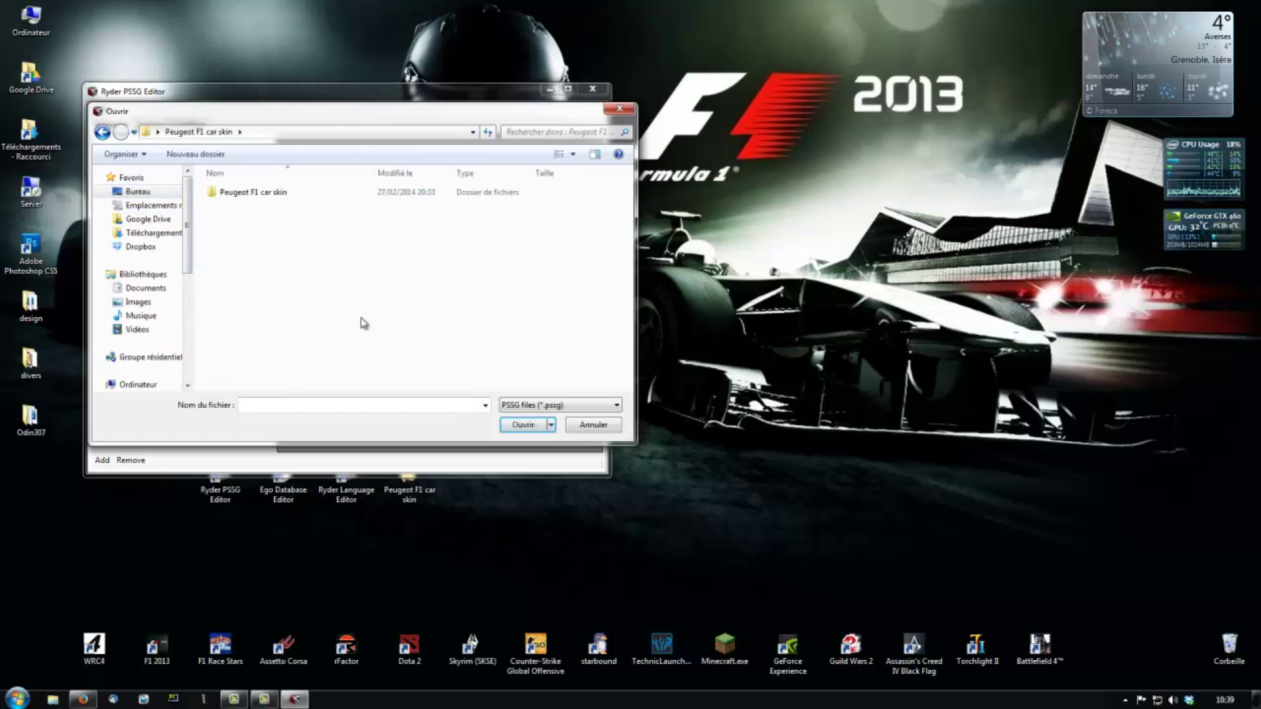
{"action": "double_click", "coordinate": [255, 193]}
{"action": "double_click", "coordinate": [254, 207]}
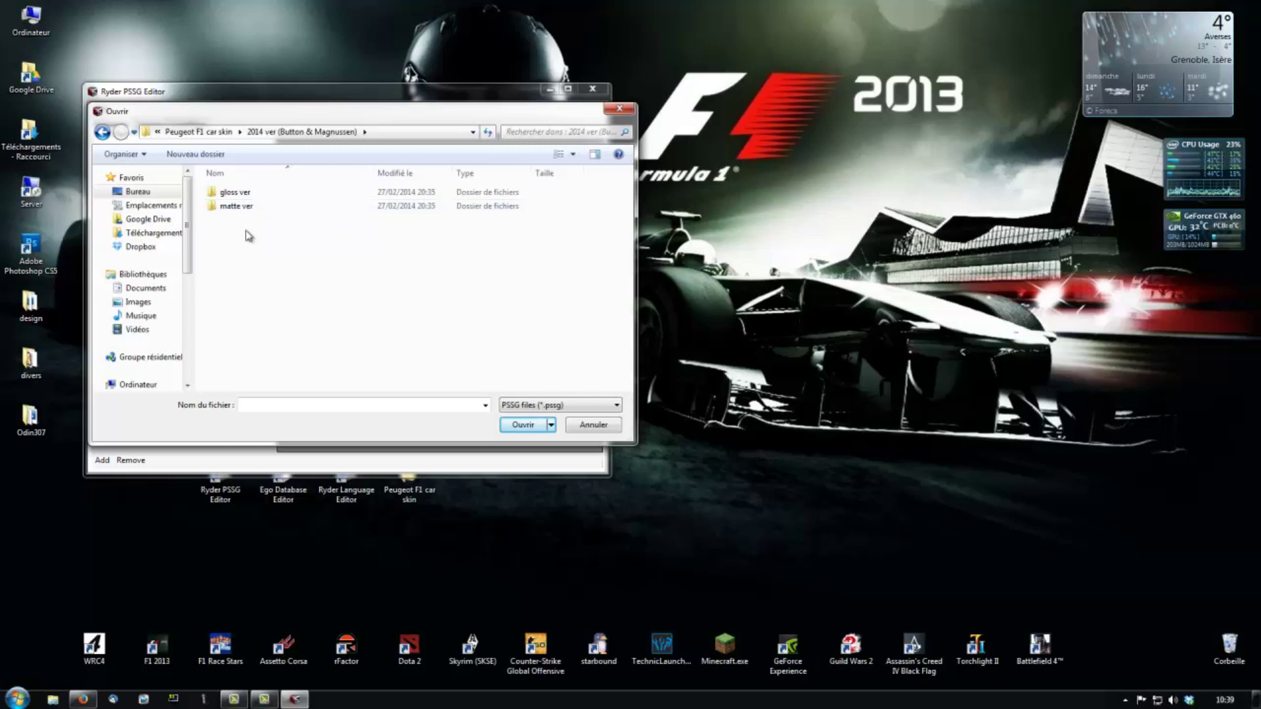
Open mc2_gen_high_main.pssg from matte ver, F1 2013, cars, mc2, livery_main, textures_high
{"action": "double_click", "coordinate": [250, 207]}
{"action": "double_click", "coordinate": [246, 197]}
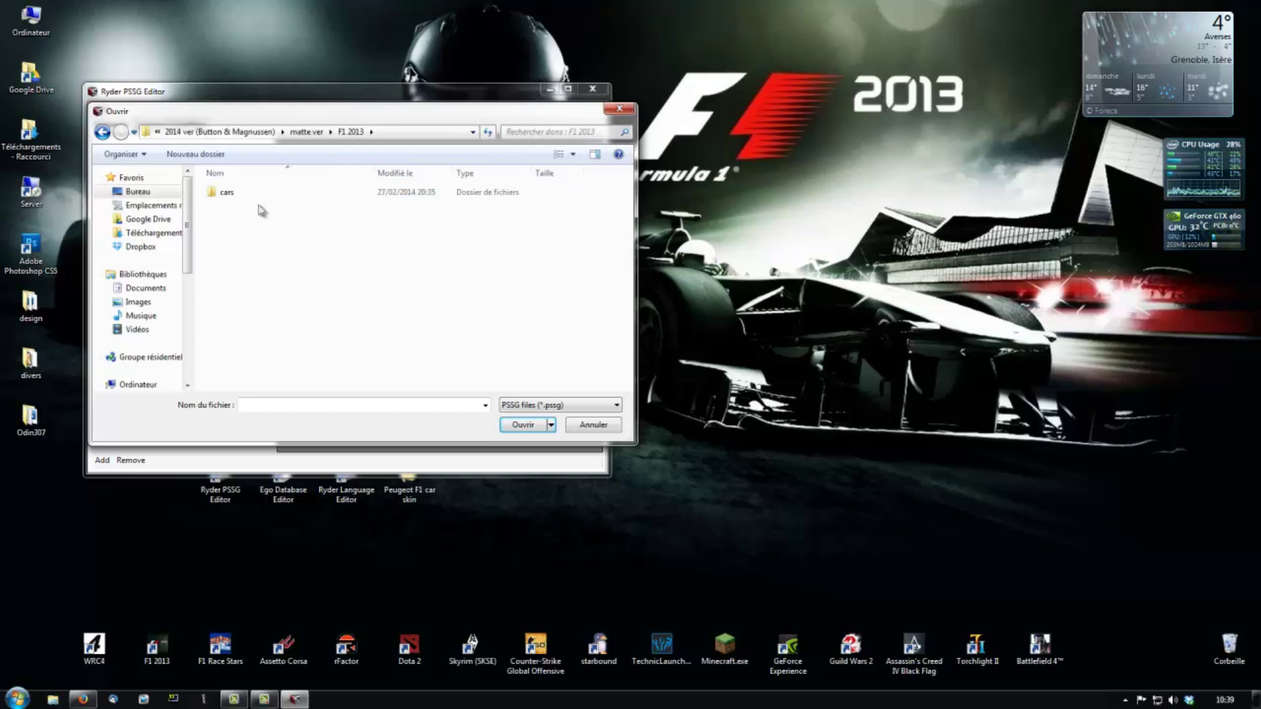
{"action": "double_click", "coordinate": [243, 194]}
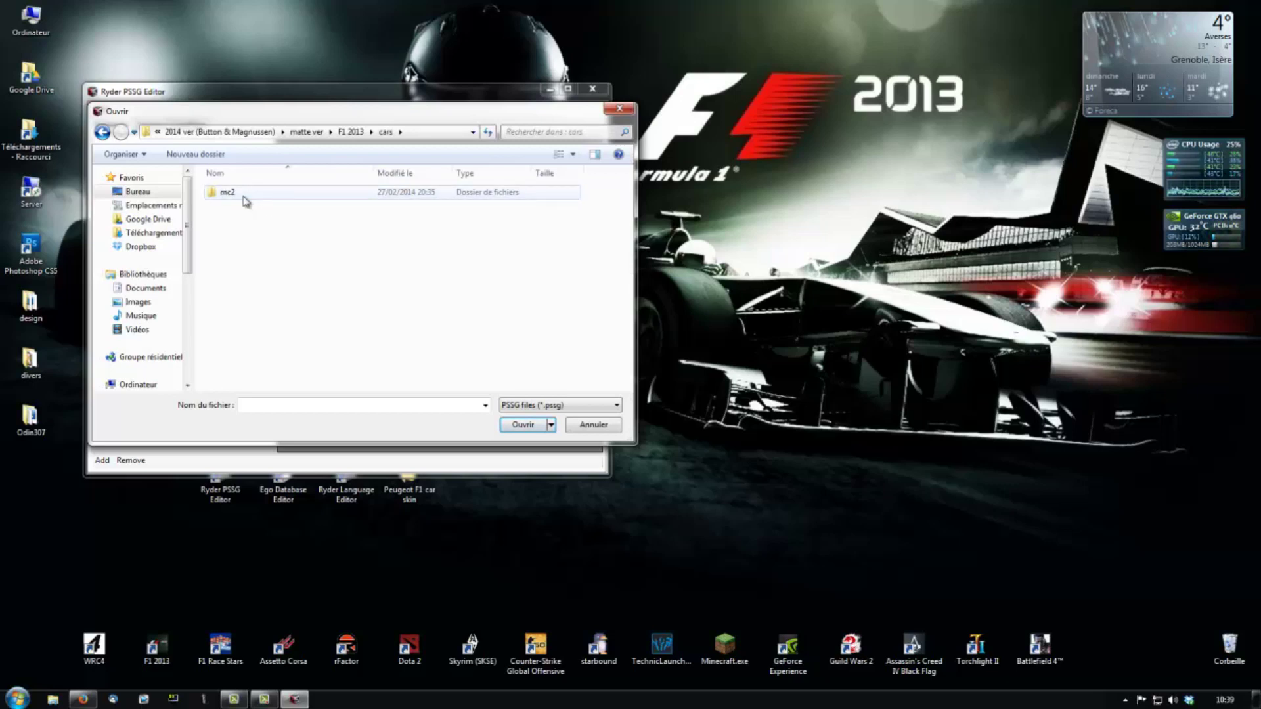
{"action": "double_click", "coordinate": [245, 197]}
{"action": "left_click", "coordinate": [244, 197]}
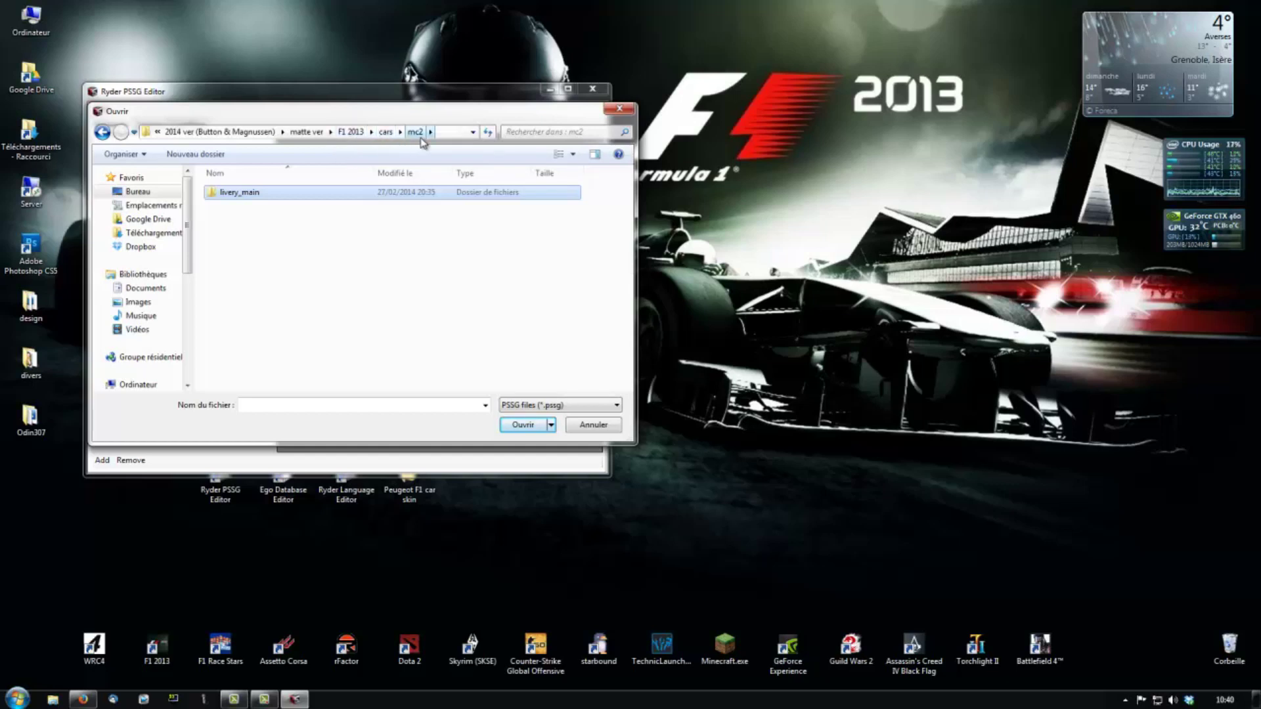
{"action": "double_click", "coordinate": [255, 197]}
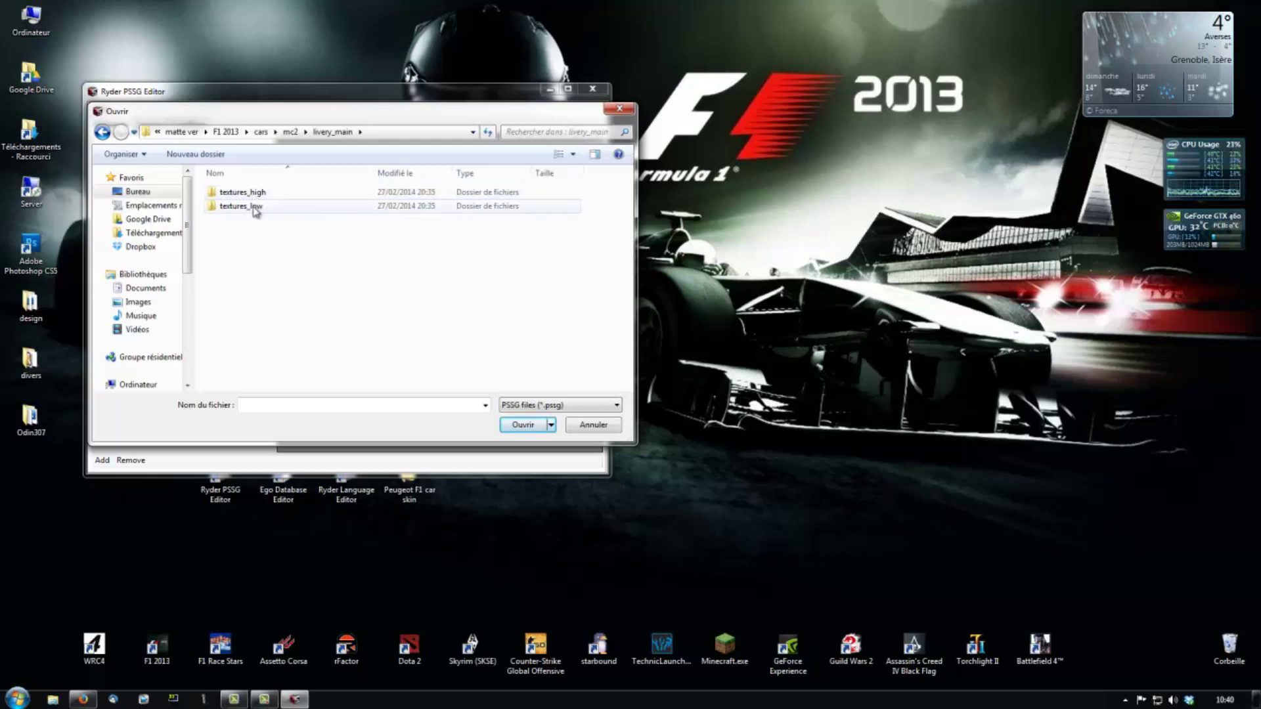
{"action": "double_click", "coordinate": [257, 197]}
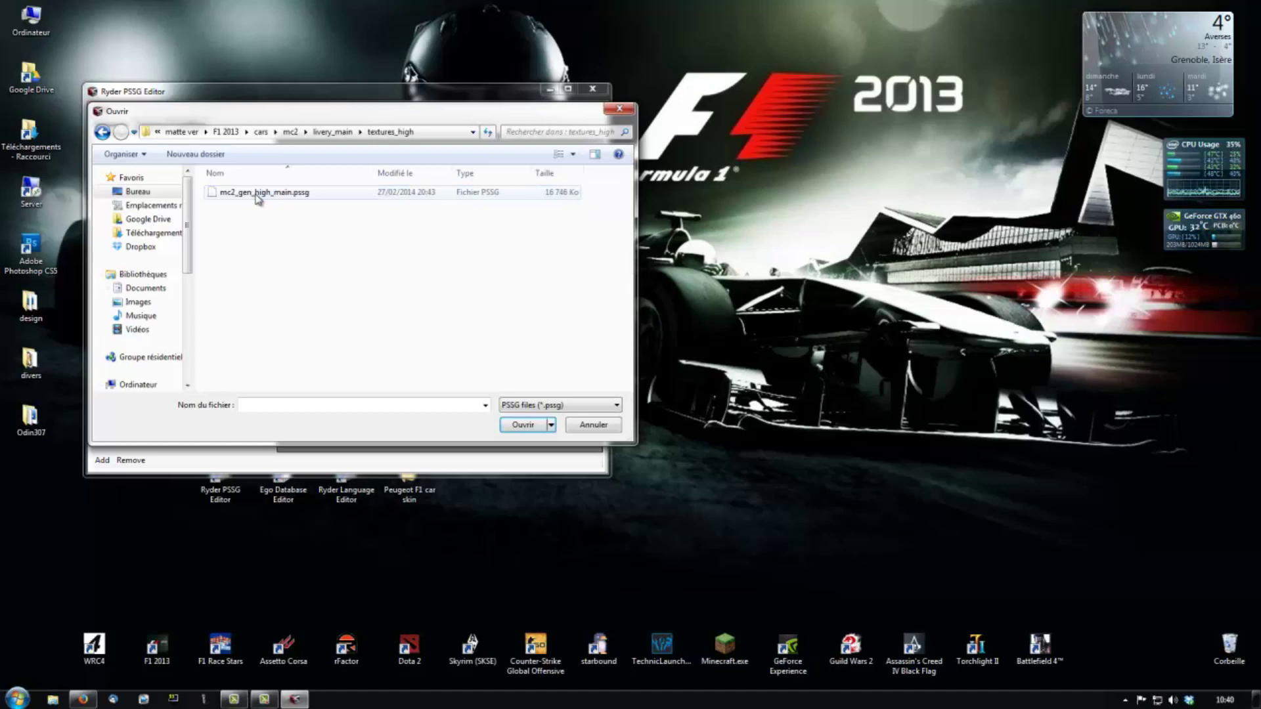
{"action": "double_click", "coordinate": [256, 197]}
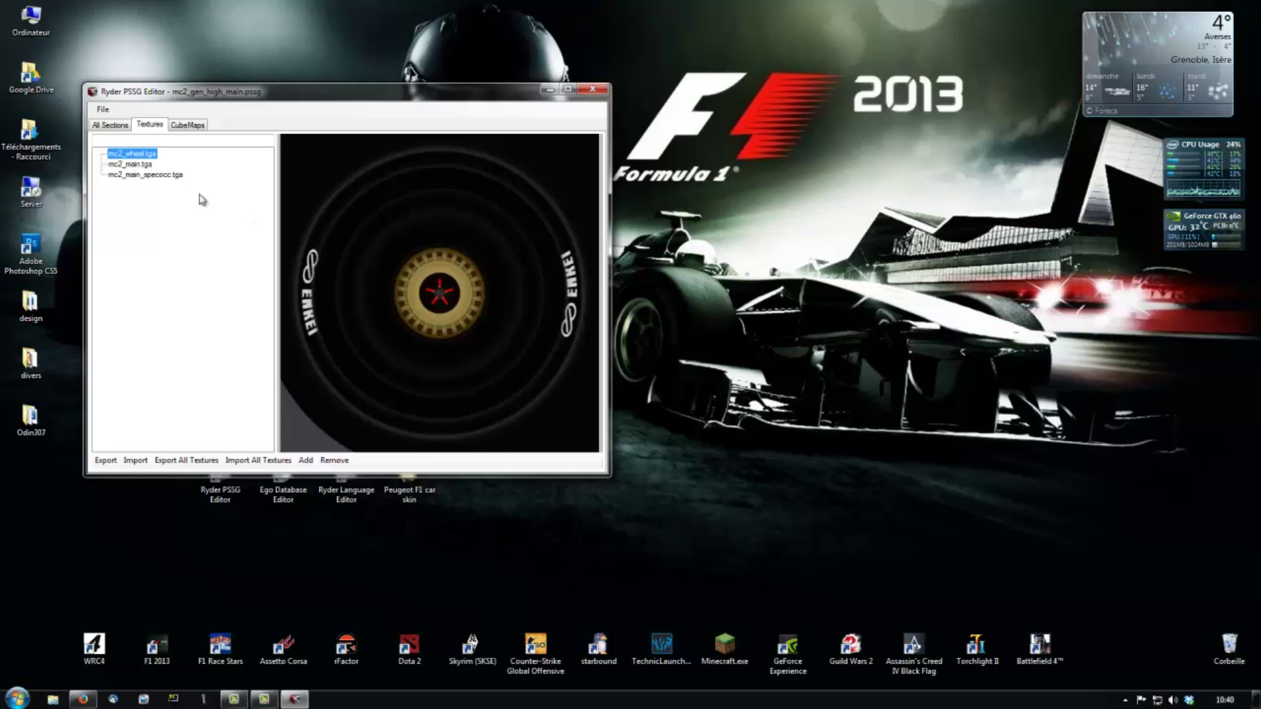
Preview the mc2_main.tga and mc2_main_specocc.tga textures of the opened livery file
{"action": "left_click", "coordinate": [143, 166]}
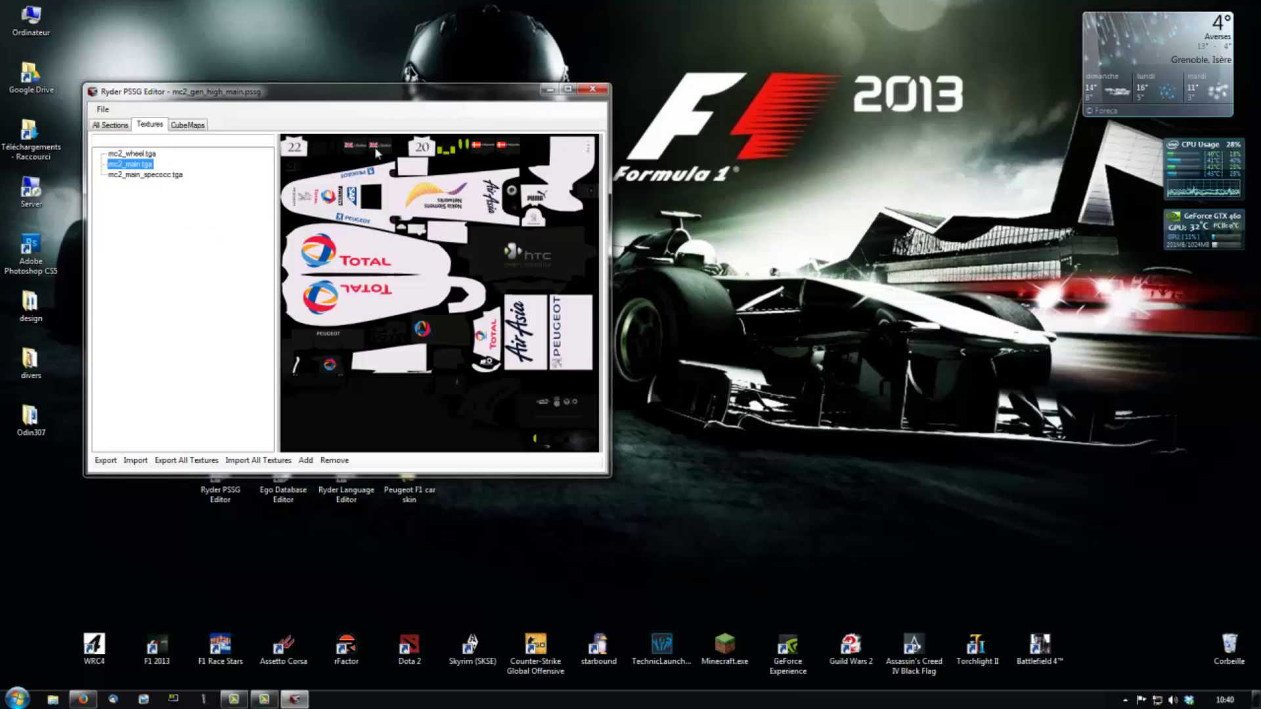
{"action": "left_click", "coordinate": [159, 175]}
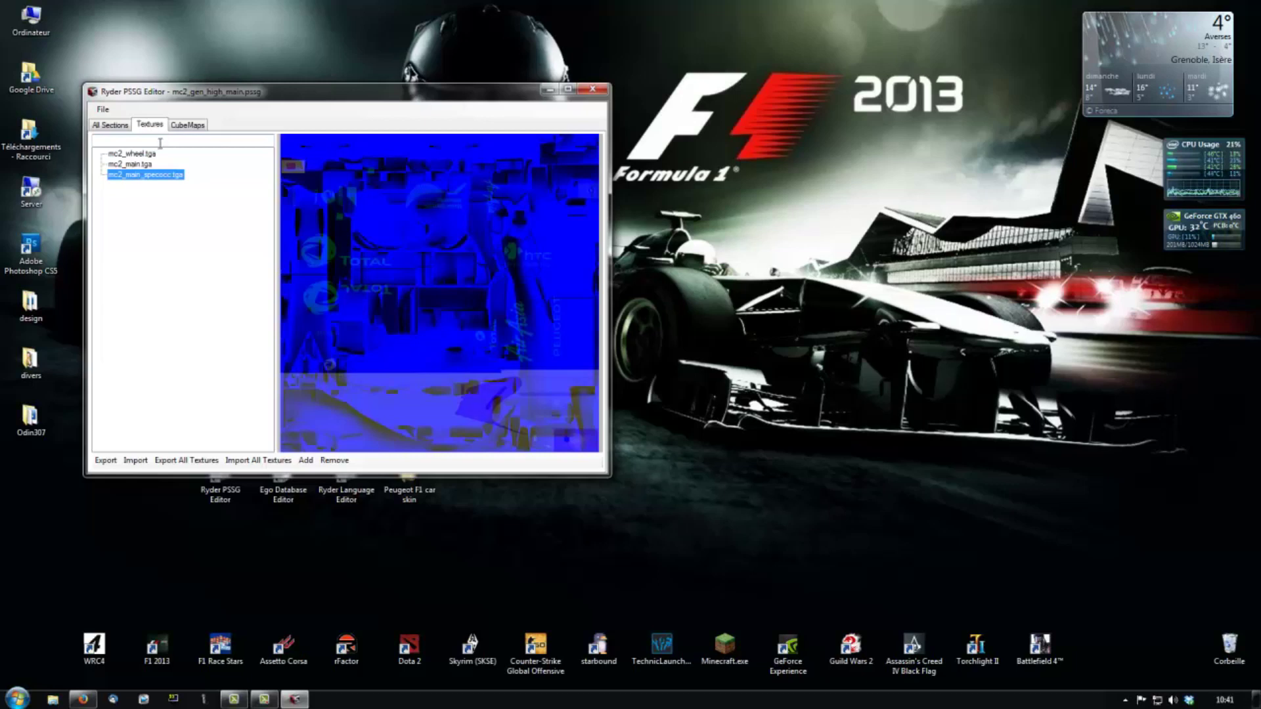
Export the mc2_main.tga texture as mc2_main.tga.dds into the desktop Peugeot F1 car skin folder and close the PSSG editor
{"action": "left_click", "coordinate": [153, 165]}
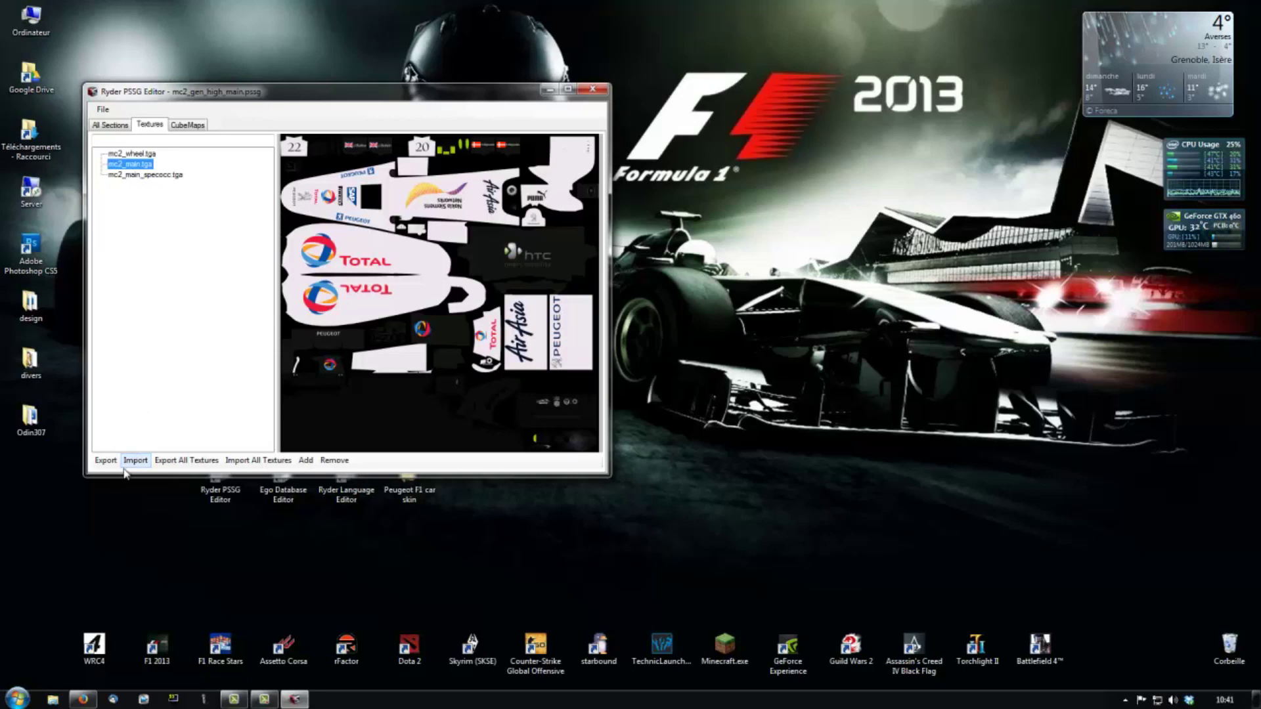
{"action": "left_click", "coordinate": [105, 460]}
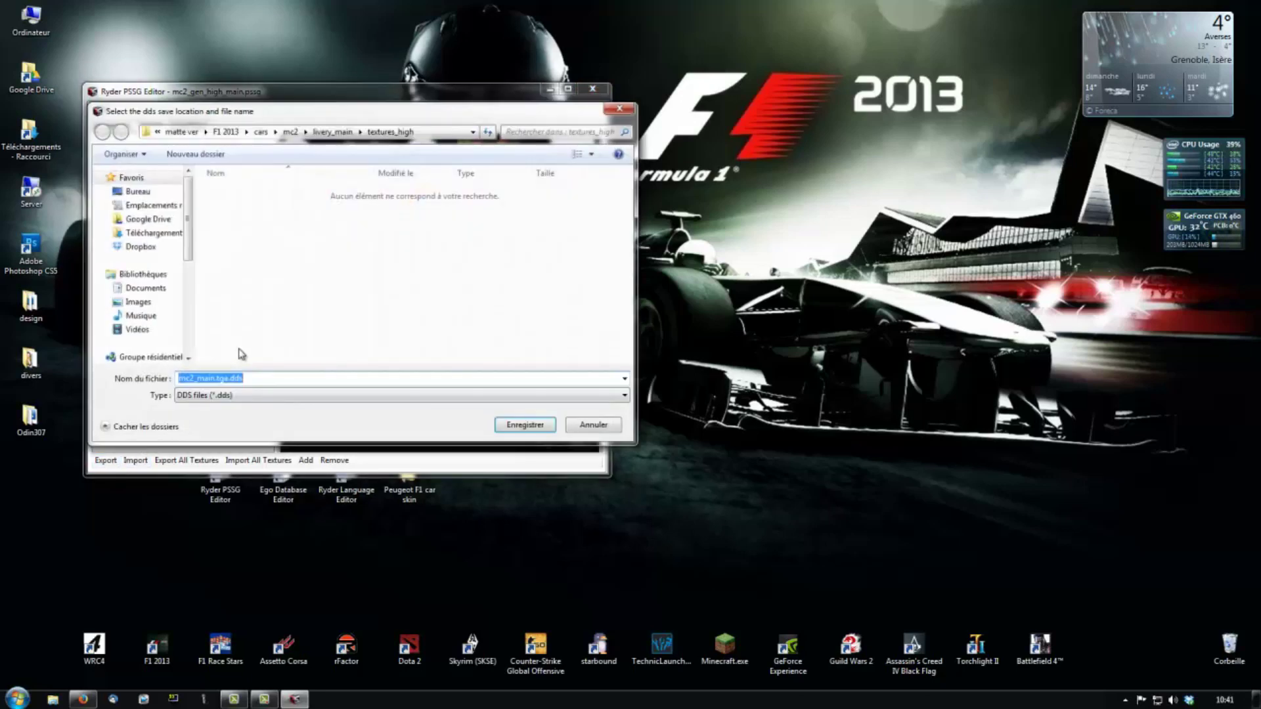
{"action": "left_click", "coordinate": [149, 192]}
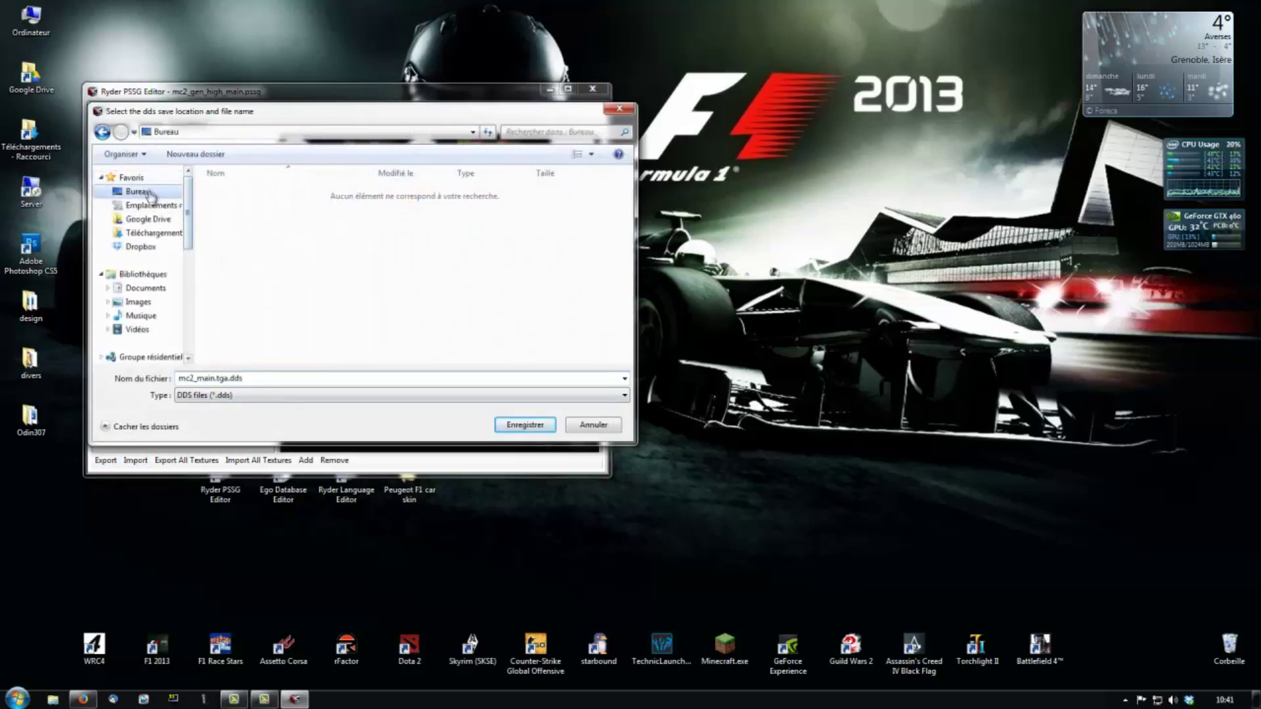
{"action": "double_click", "coordinate": [275, 285]}
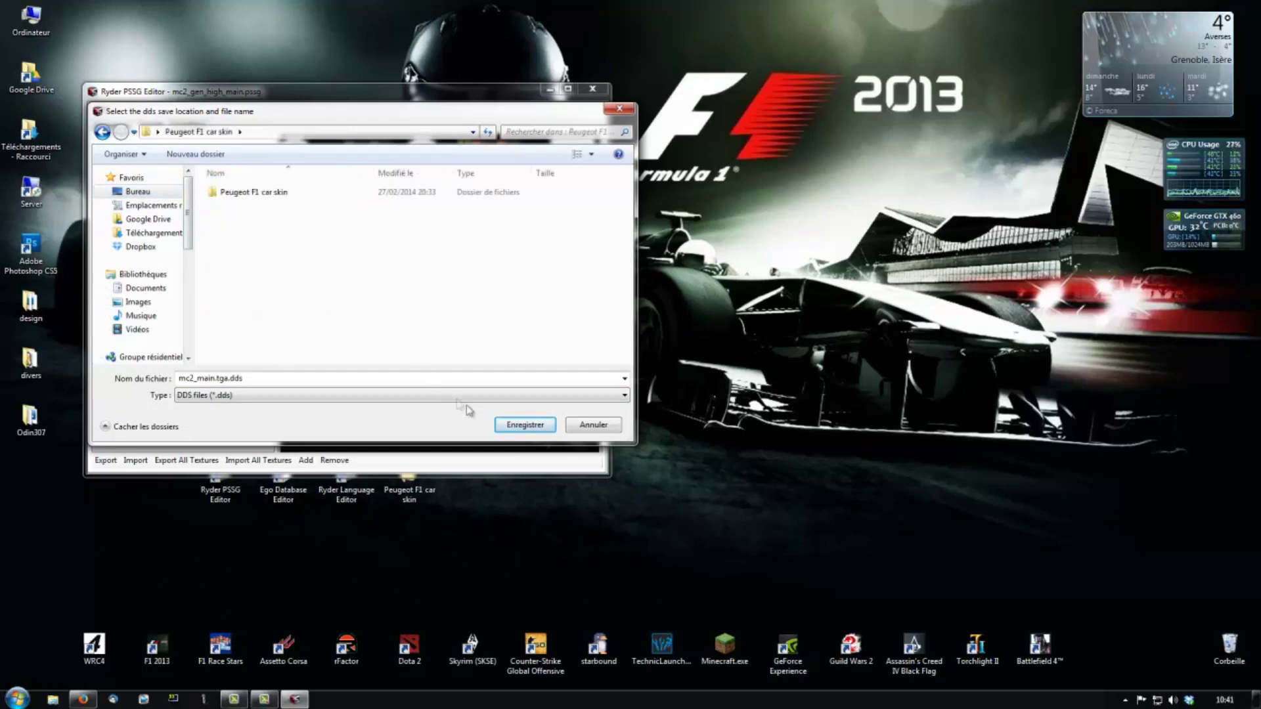
{"action": "left_click", "coordinate": [525, 427]}
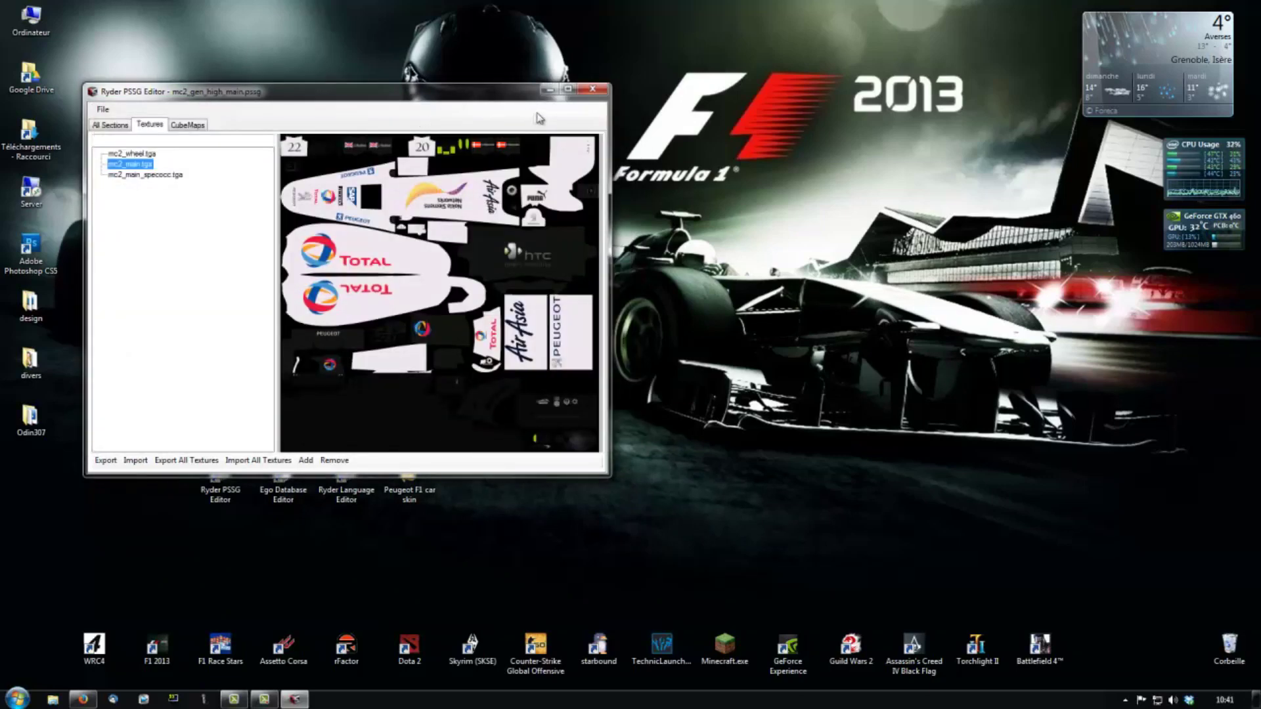
{"action": "left_click", "coordinate": [592, 89]}
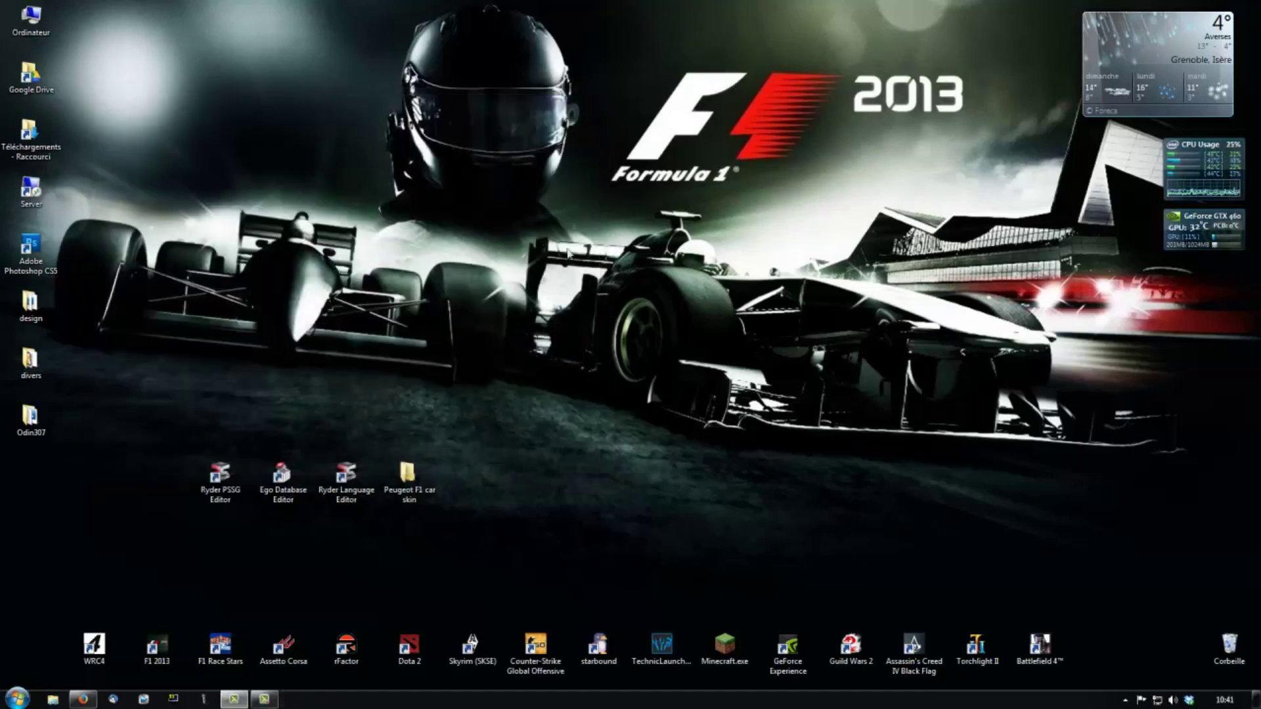
Open mc2_main.tga.dds from the Peugeot F1 car skin folder in Photoshop, loading it with default sizes
{"action": "double_click", "coordinate": [415, 479]}
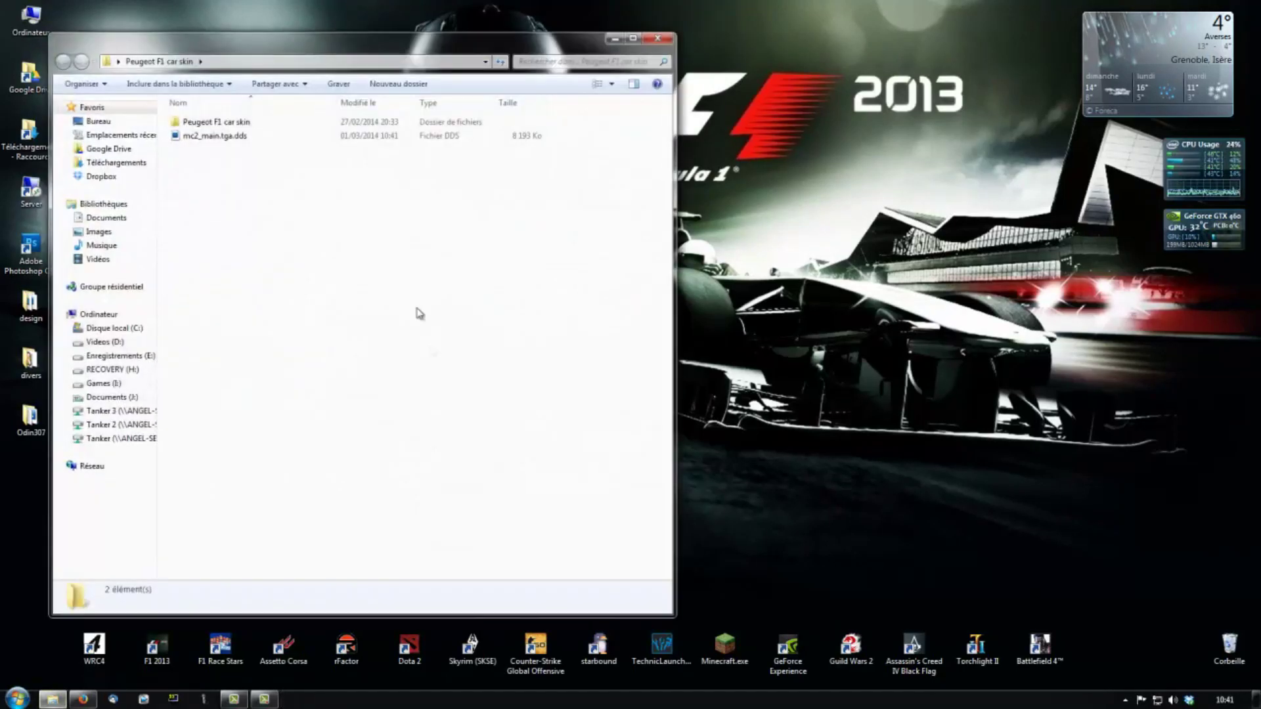
{"action": "double_click", "coordinate": [215, 136]}
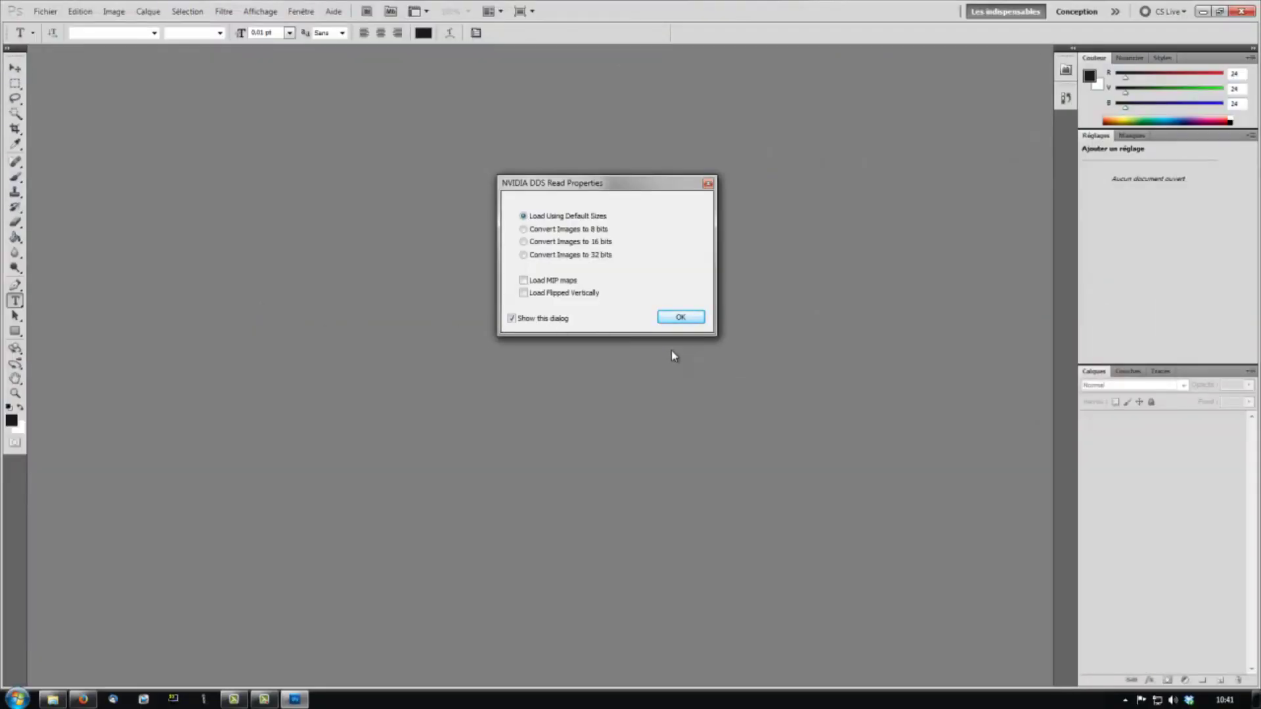
{"action": "left_click", "coordinate": [678, 318]}
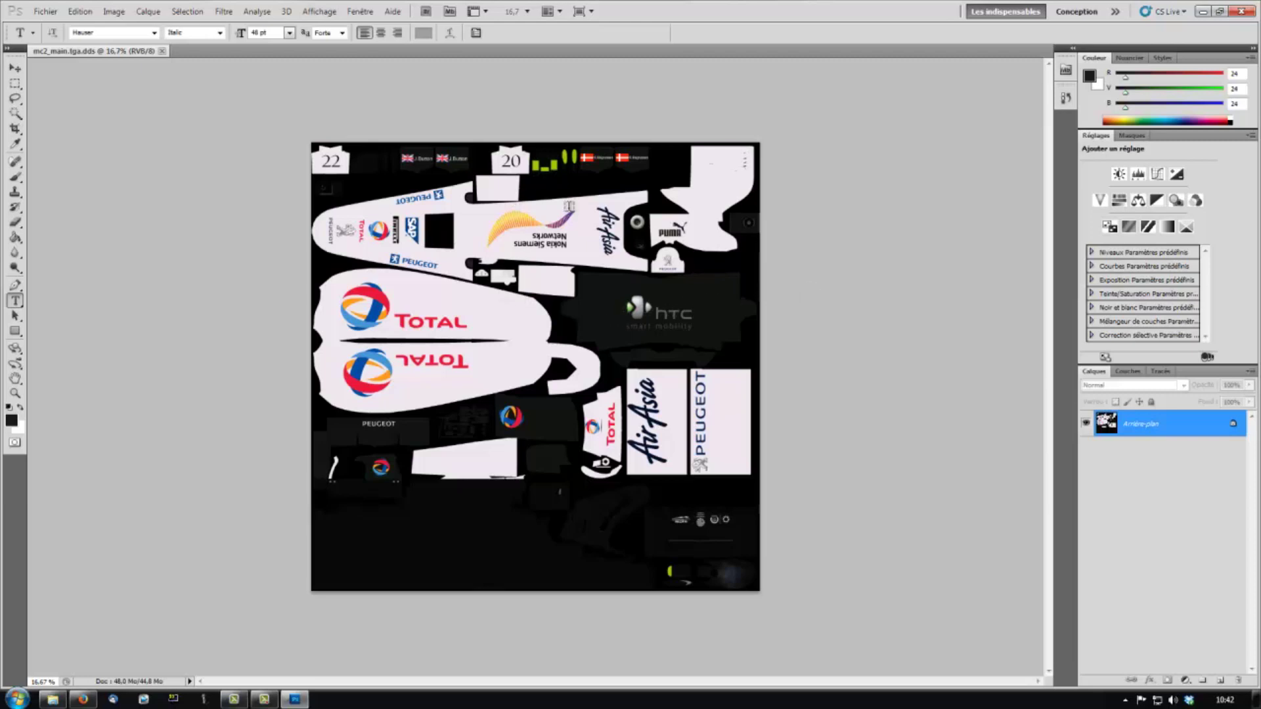
Show the Peugeot mod page's car renders in Firefox side by side with the Photoshop texture, with the Photoshop window slightly wider
{"action": "left_click", "coordinate": [83, 700]}
{"action": "left_click", "coordinate": [295, 10]}
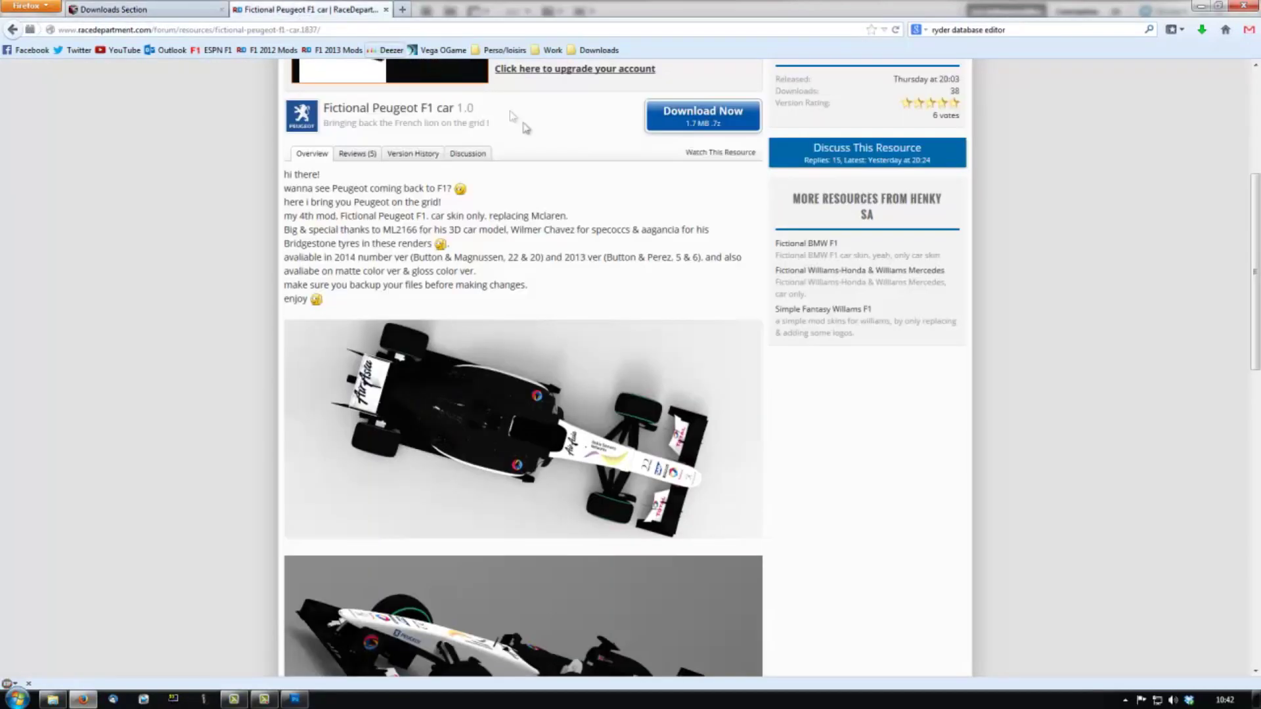
{"action": "scroll", "coordinate": [796, 377], "scroll_direction": "down", "scroll_amount": 3}
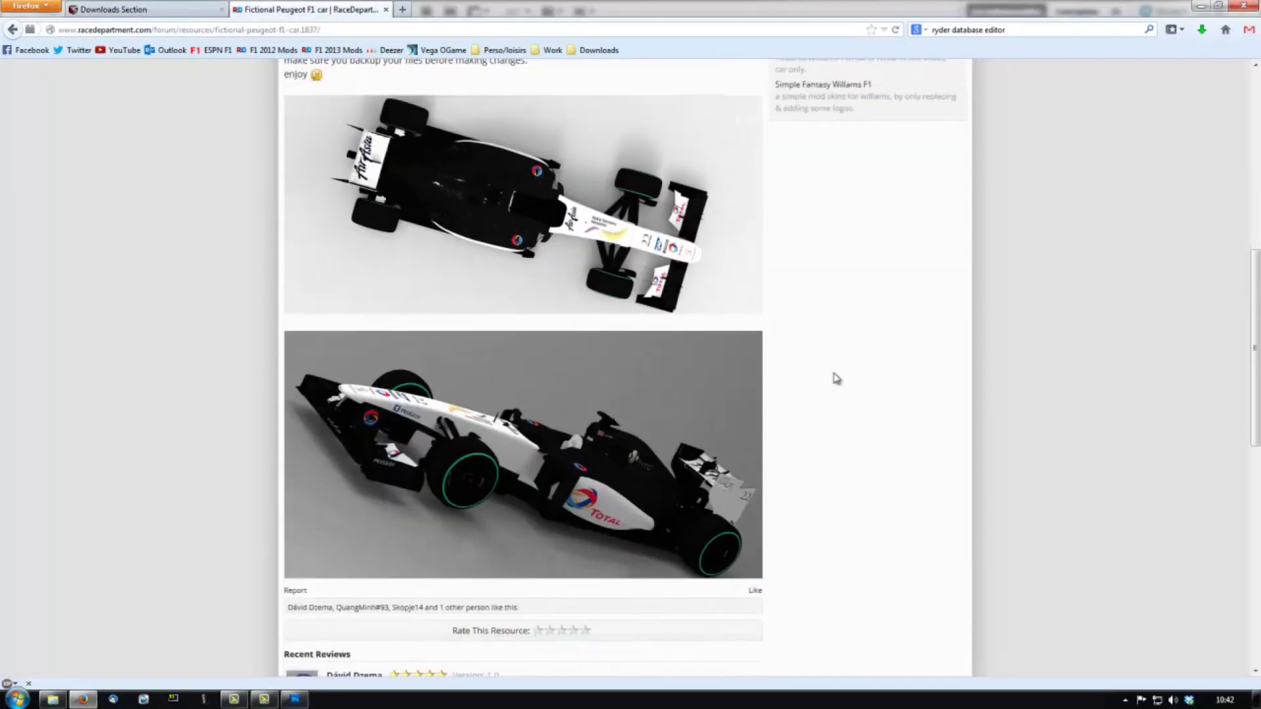
{"action": "double_click", "coordinate": [953, 13]}
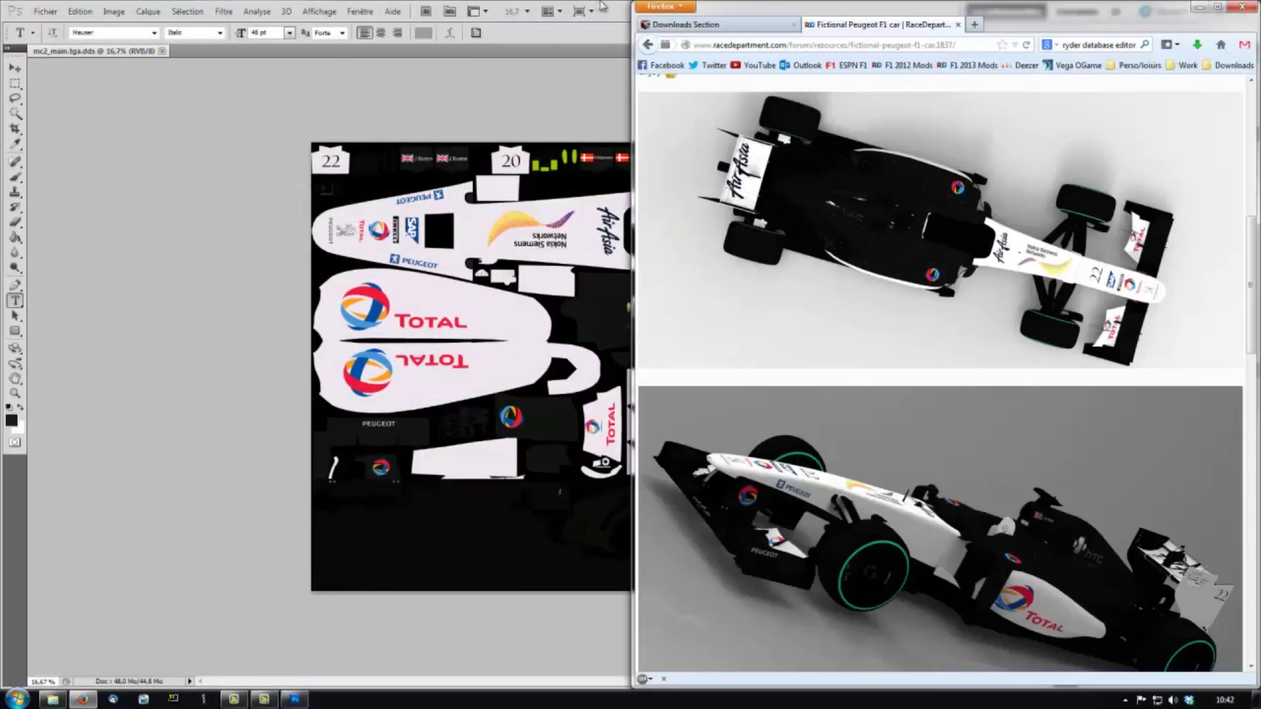
{"action": "left_click", "coordinate": [626, 13]}
{"action": "double_click", "coordinate": [626, 13]}
{"action": "key", "text": "super+Left"}
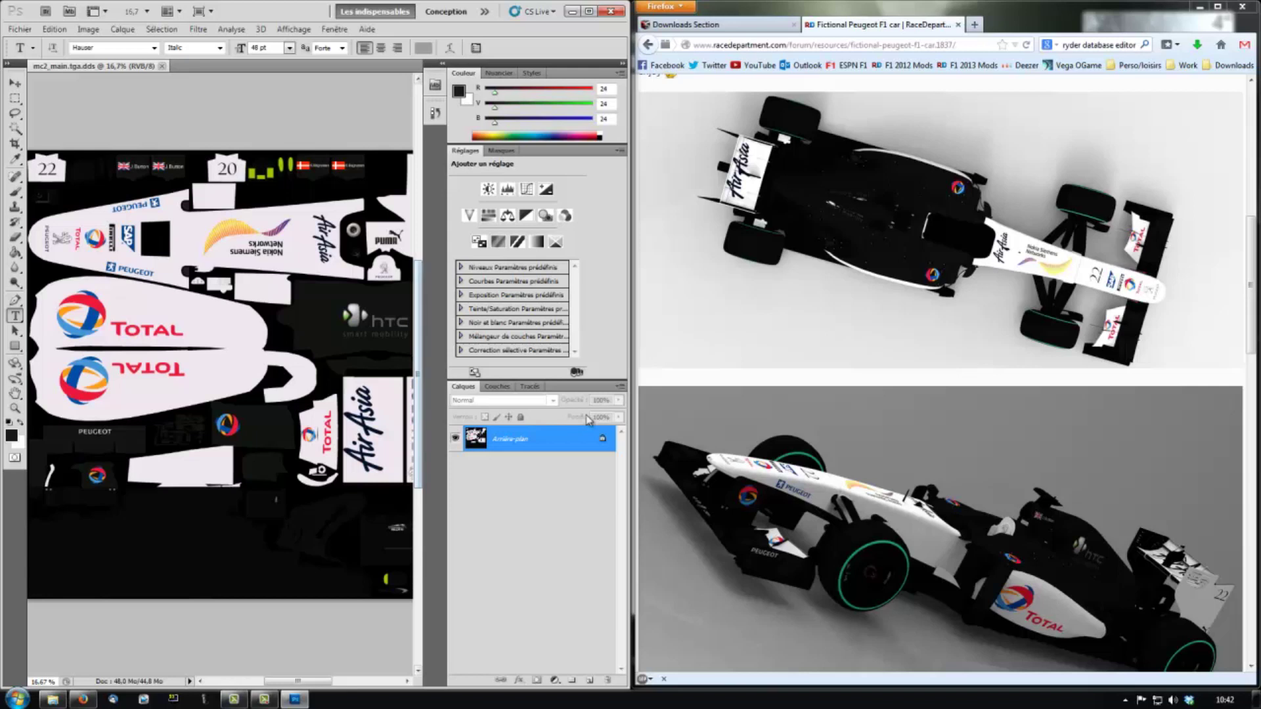
{"action": "left_click_drag", "start_coordinate": [630, 420], "coordinate": [714, 428]}
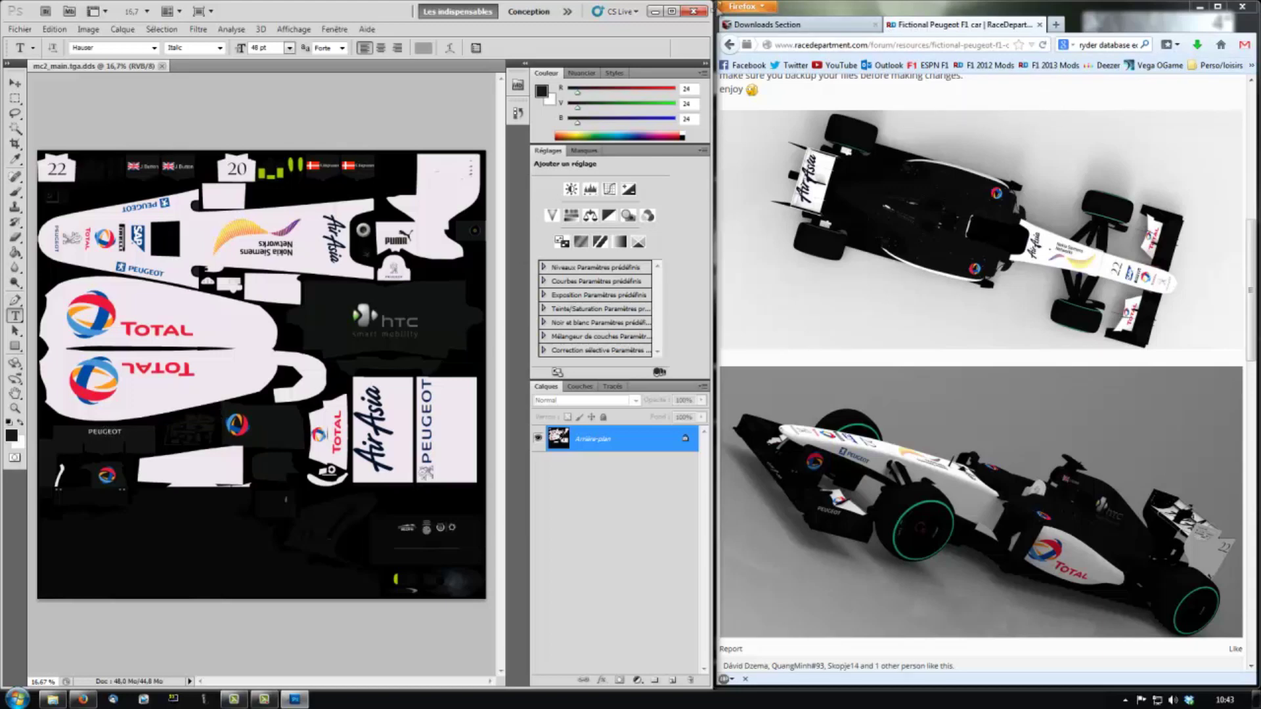
Maximize Photoshop and view the driver name and Danish flag panels along the texture's upper edge at 100% zoom
{"action": "left_click", "coordinate": [671, 11]}
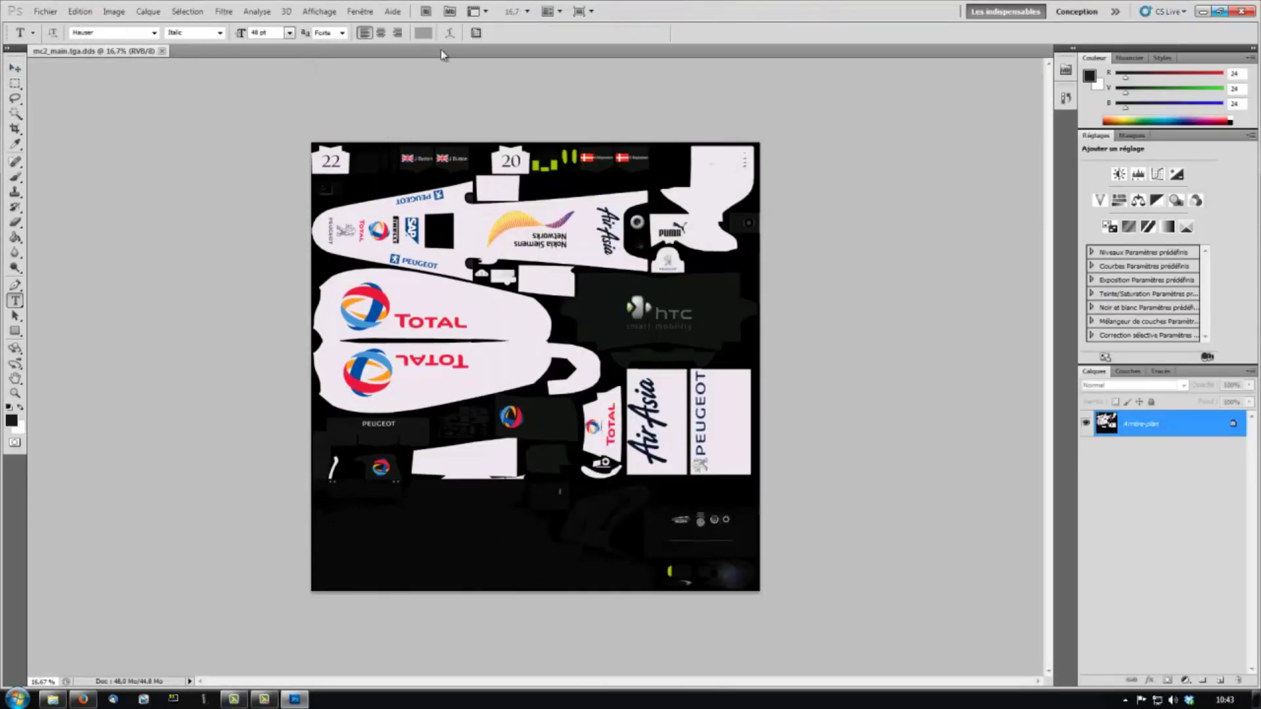
{"action": "left_click", "coordinate": [527, 11]}
{"action": "left_click", "coordinate": [525, 55]}
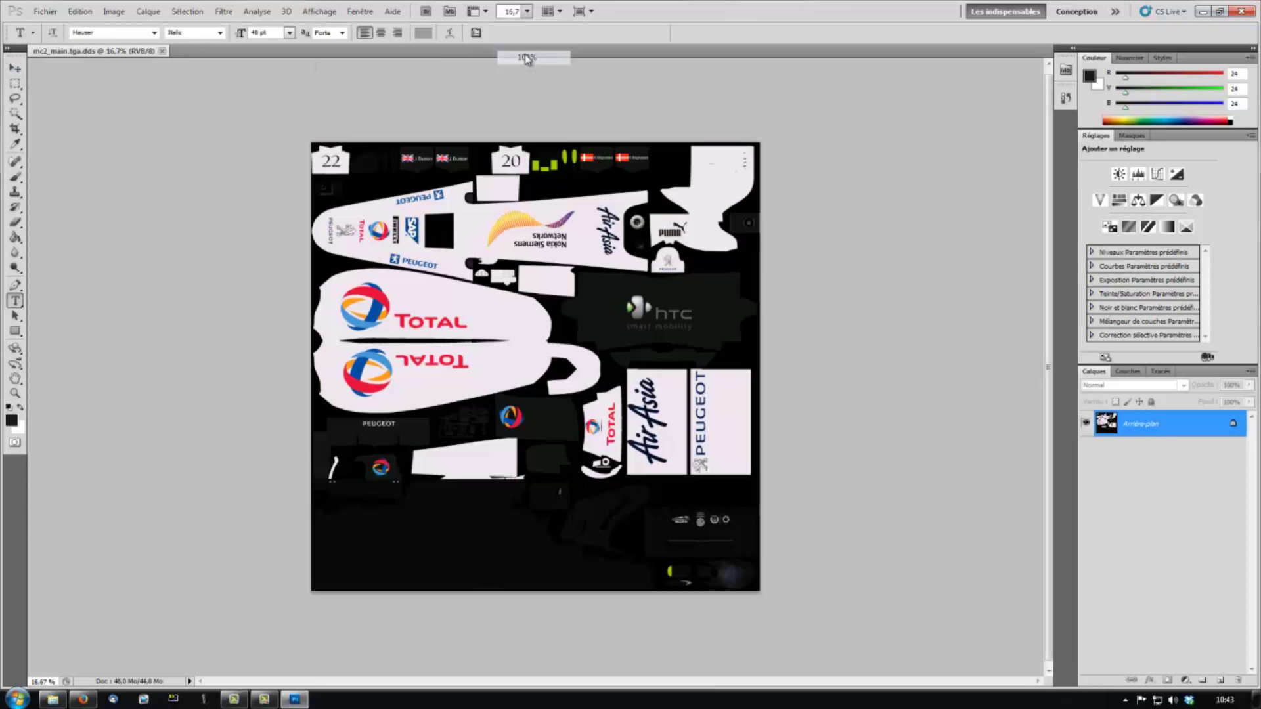
{"action": "scroll", "coordinate": [568, 191], "scroll_direction": "up", "scroll_amount": 10}
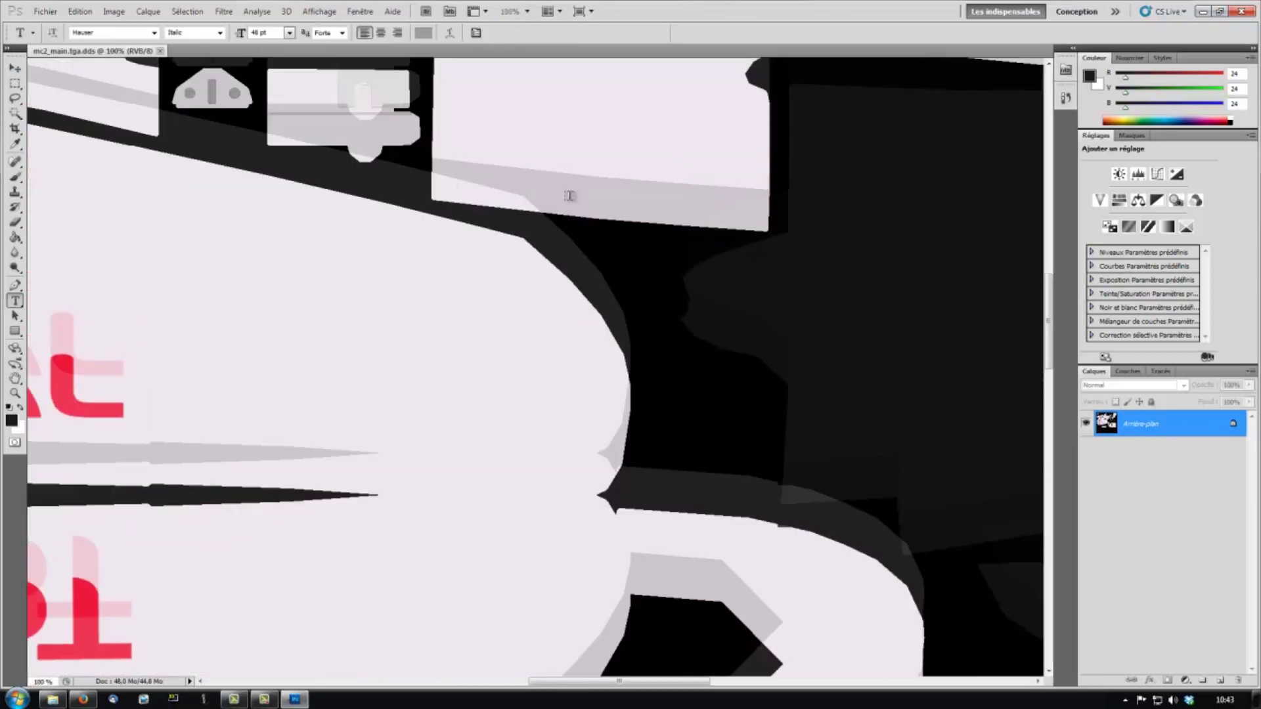
{"action": "scroll", "coordinate": [569, 196], "scroll_direction": "up", "scroll_amount": 6}
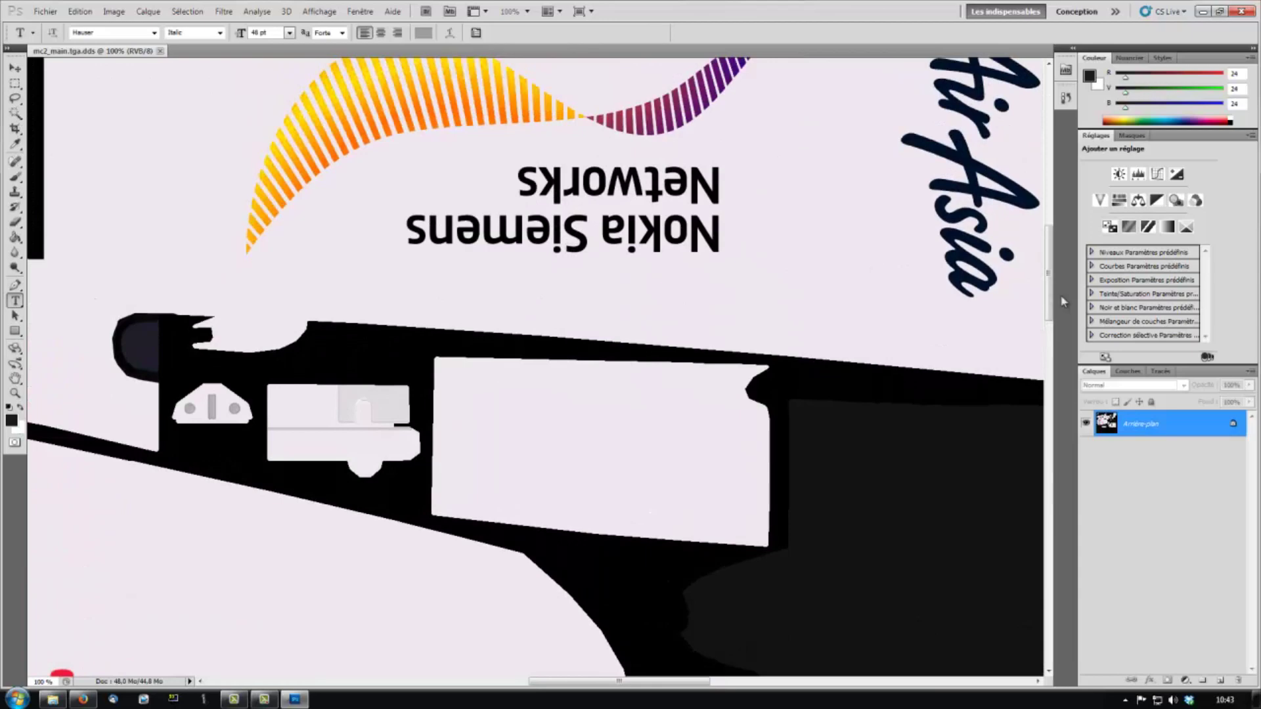
{"action": "left_click_drag", "start_coordinate": [1049, 308], "coordinate": [1062, 195]}
{"action": "left_click_drag", "start_coordinate": [611, 683], "coordinate": [690, 683]}
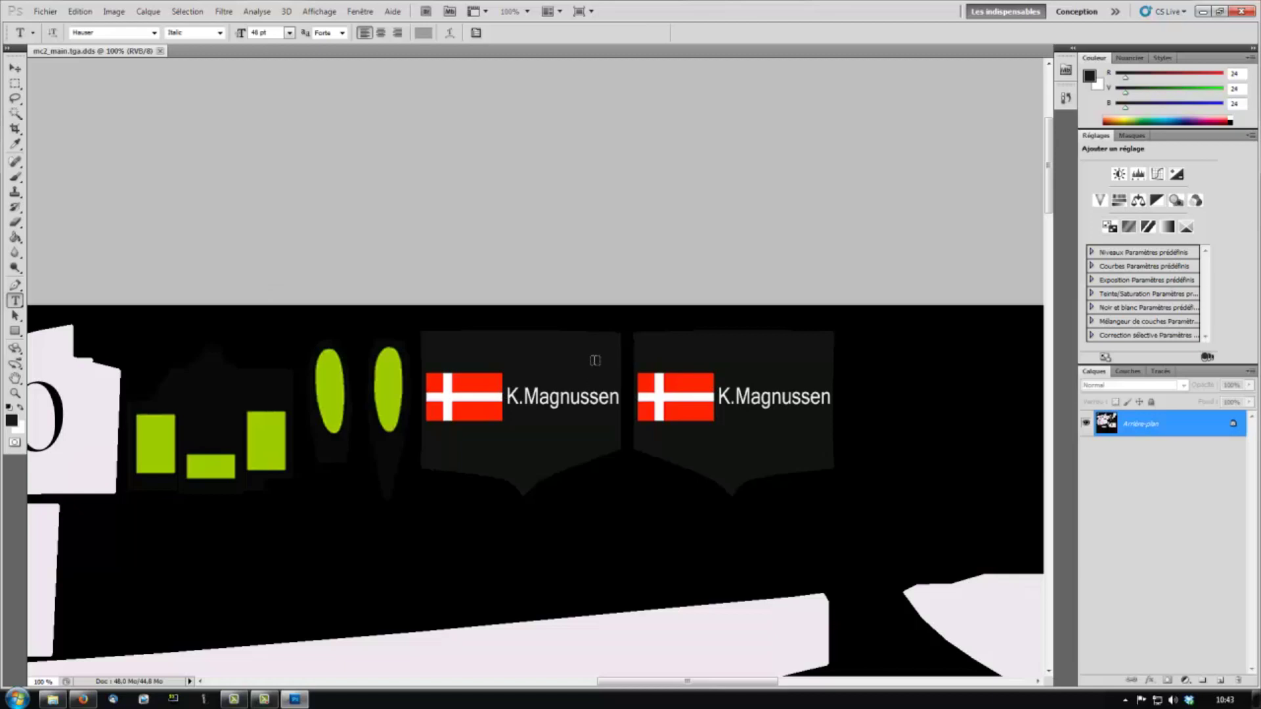
Switch to Firefox and search Google Images for "drapeau français png"
{"action": "left_click", "coordinate": [83, 699]}
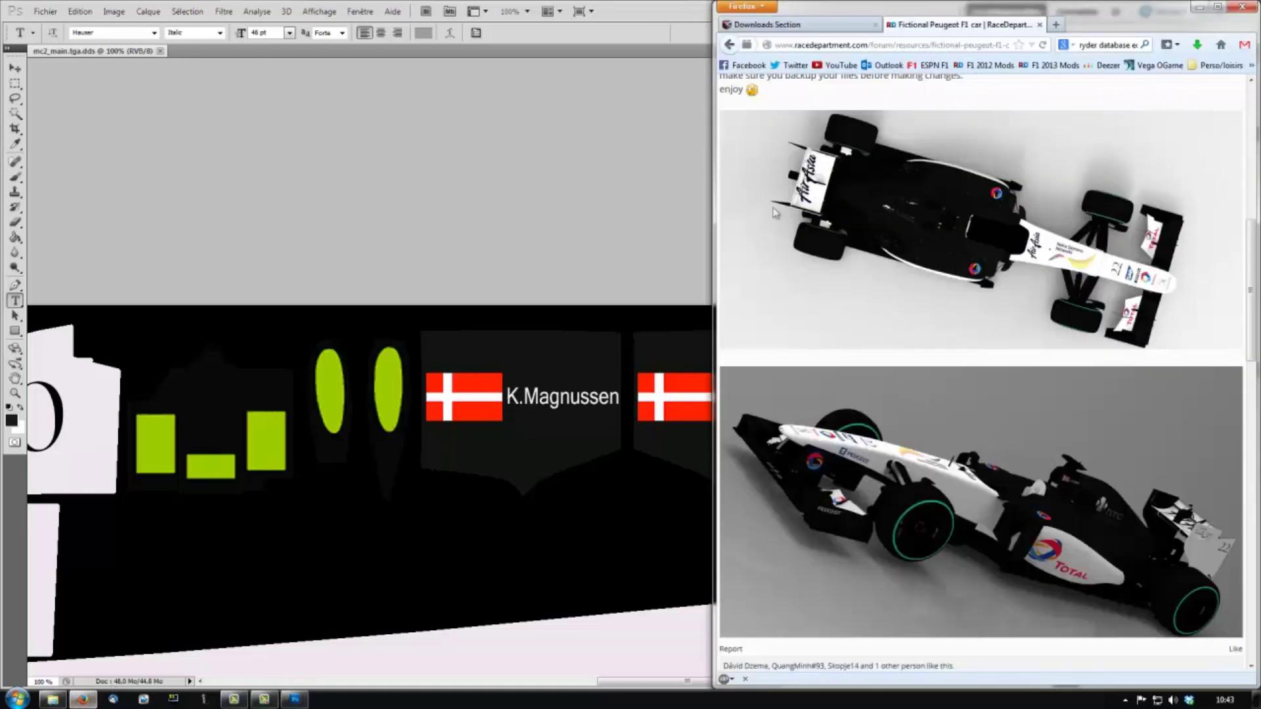
{"action": "left_click", "coordinate": [1117, 46]}
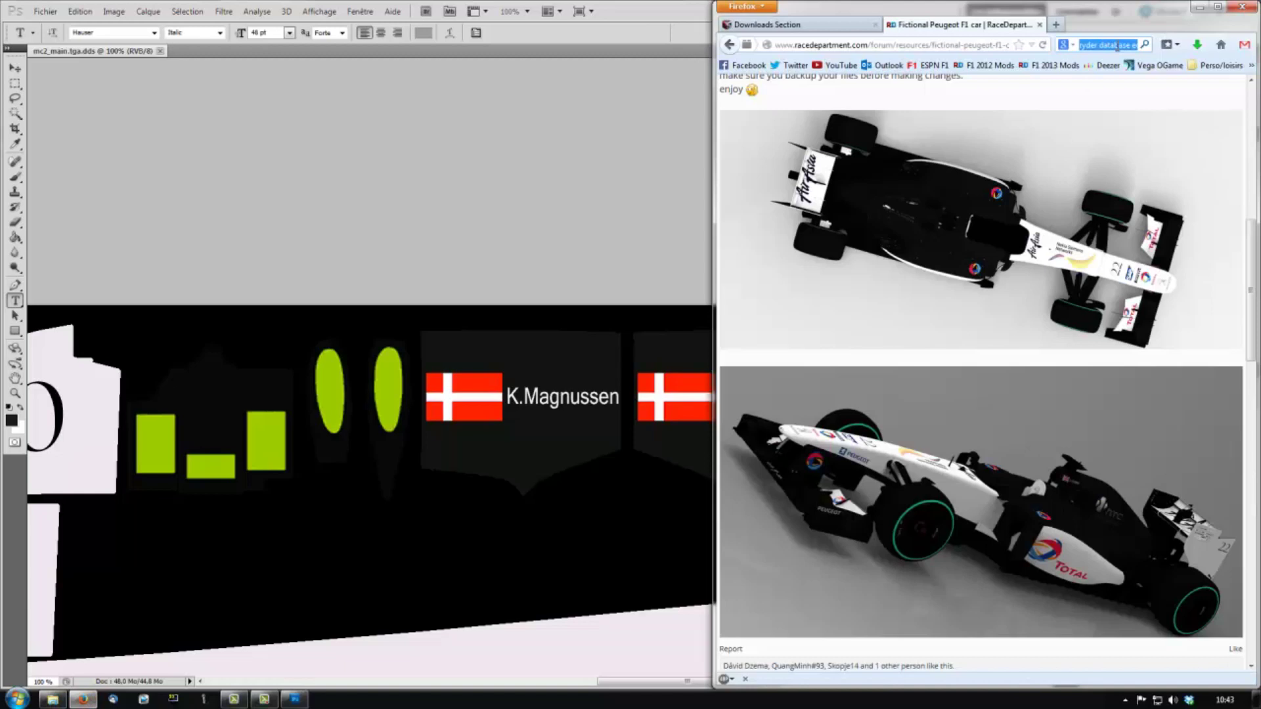
{"action": "type", "text": "drapeau fr"}
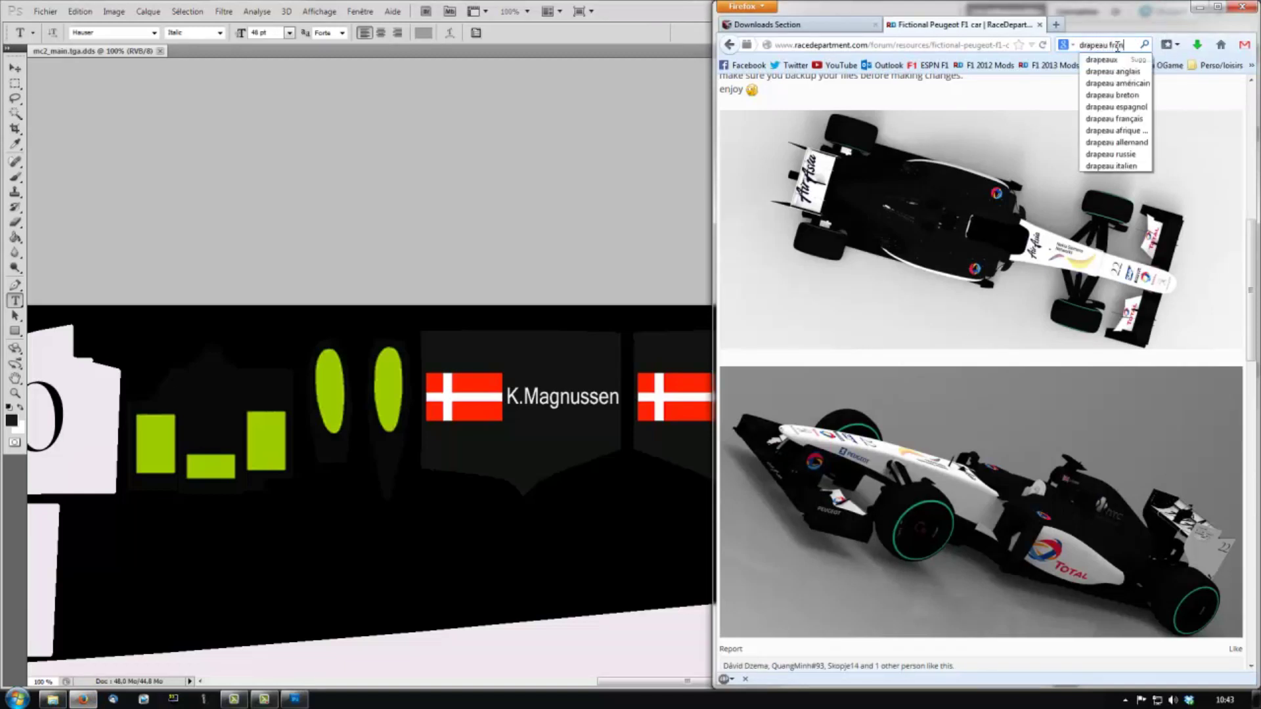
{"action": "type", "text": "ançais"}
{"action": "key", "text": "Return"}
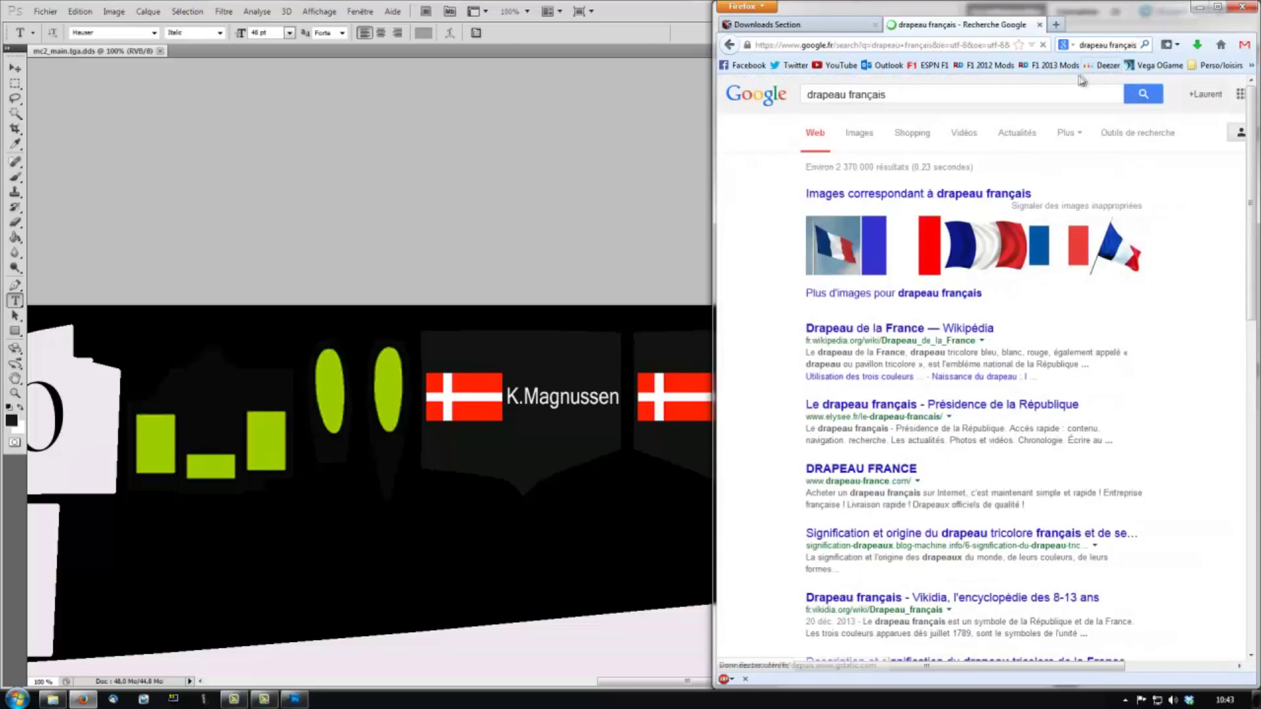
{"action": "left_click", "coordinate": [856, 133]}
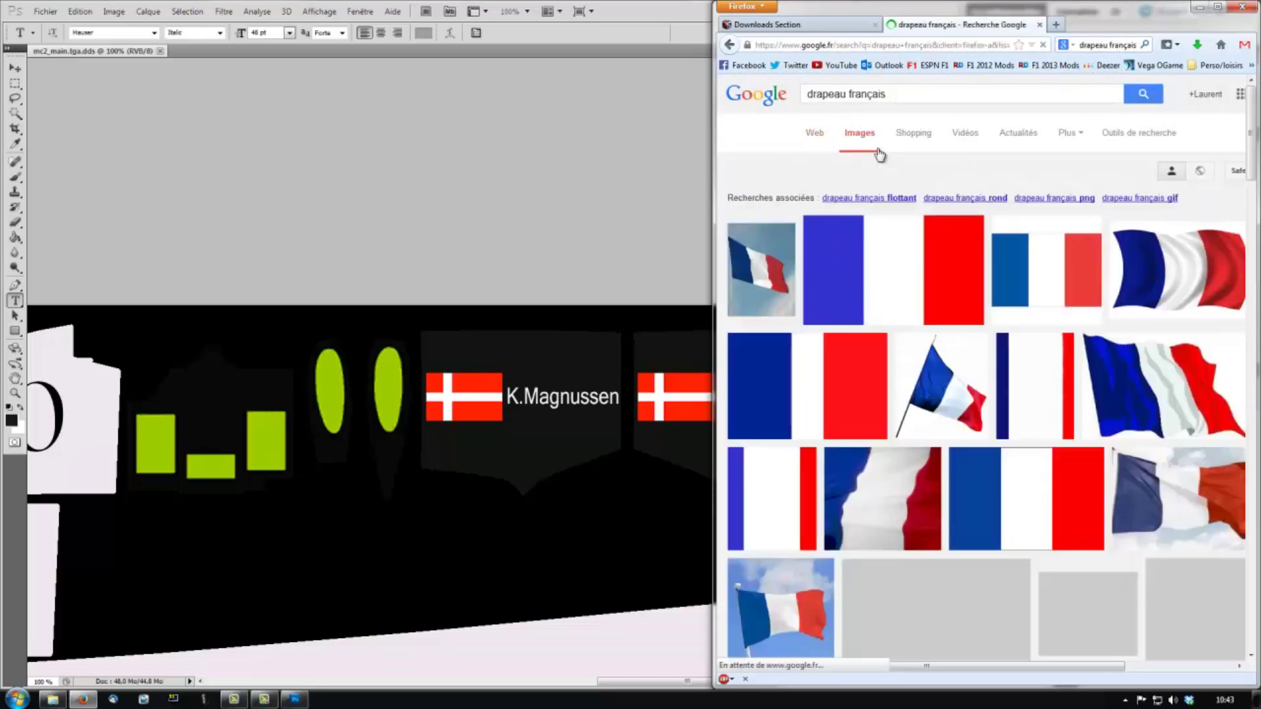
{"action": "left_click", "coordinate": [907, 95]}
{"action": "type", "text": "png"}
{"action": "key", "text": "Return"}
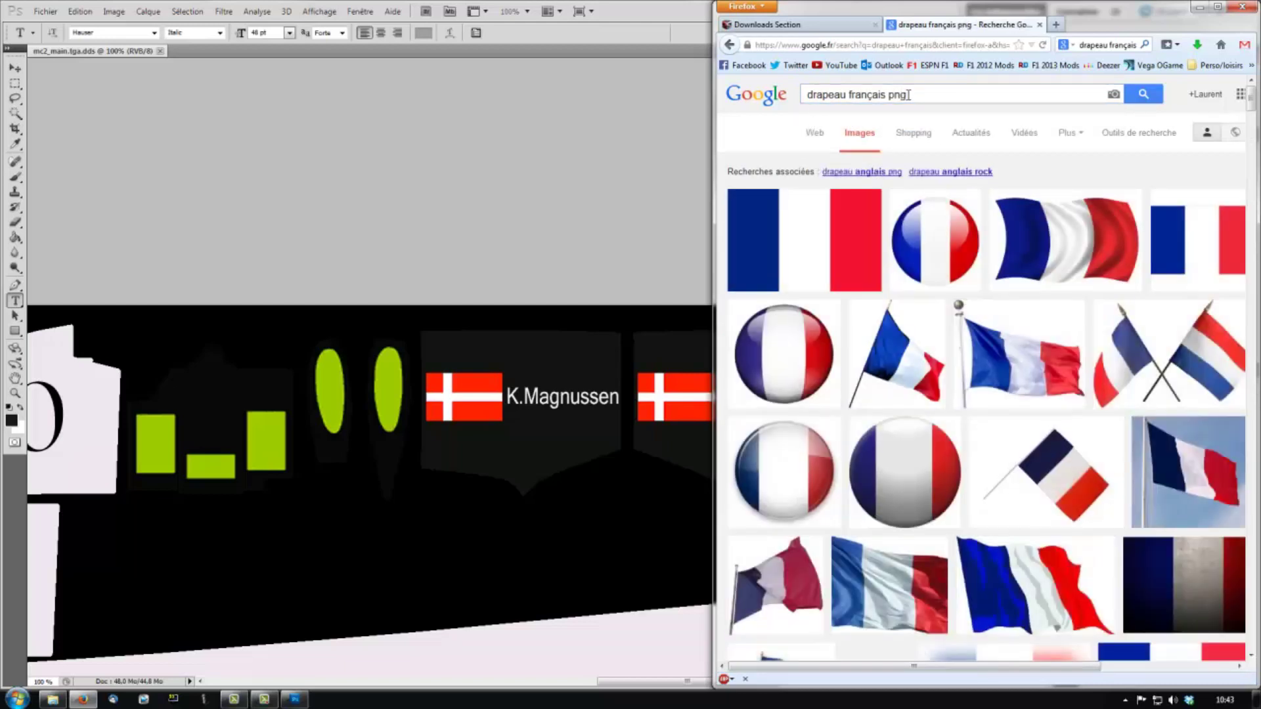
Open the first flat French flag result at full size, save it as a PNG in the Images library, and return to Photoshop
{"action": "left_click", "coordinate": [852, 246]}
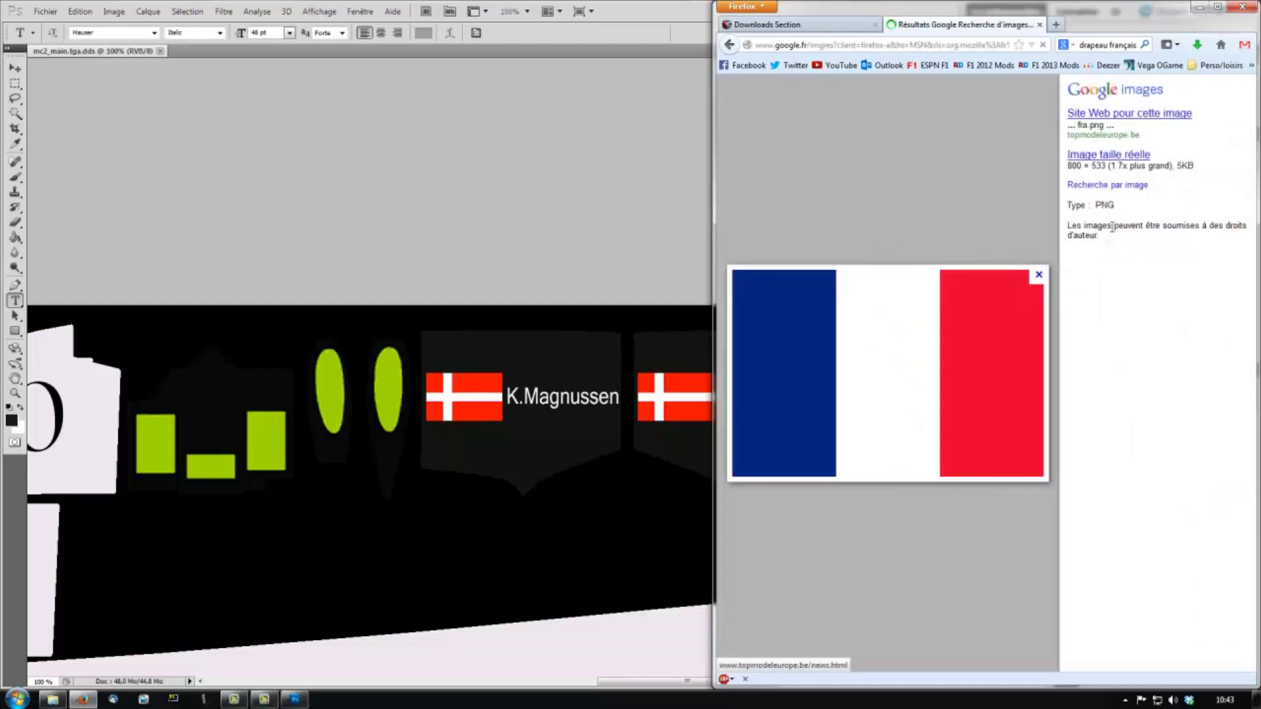
{"action": "left_click", "coordinate": [1101, 159]}
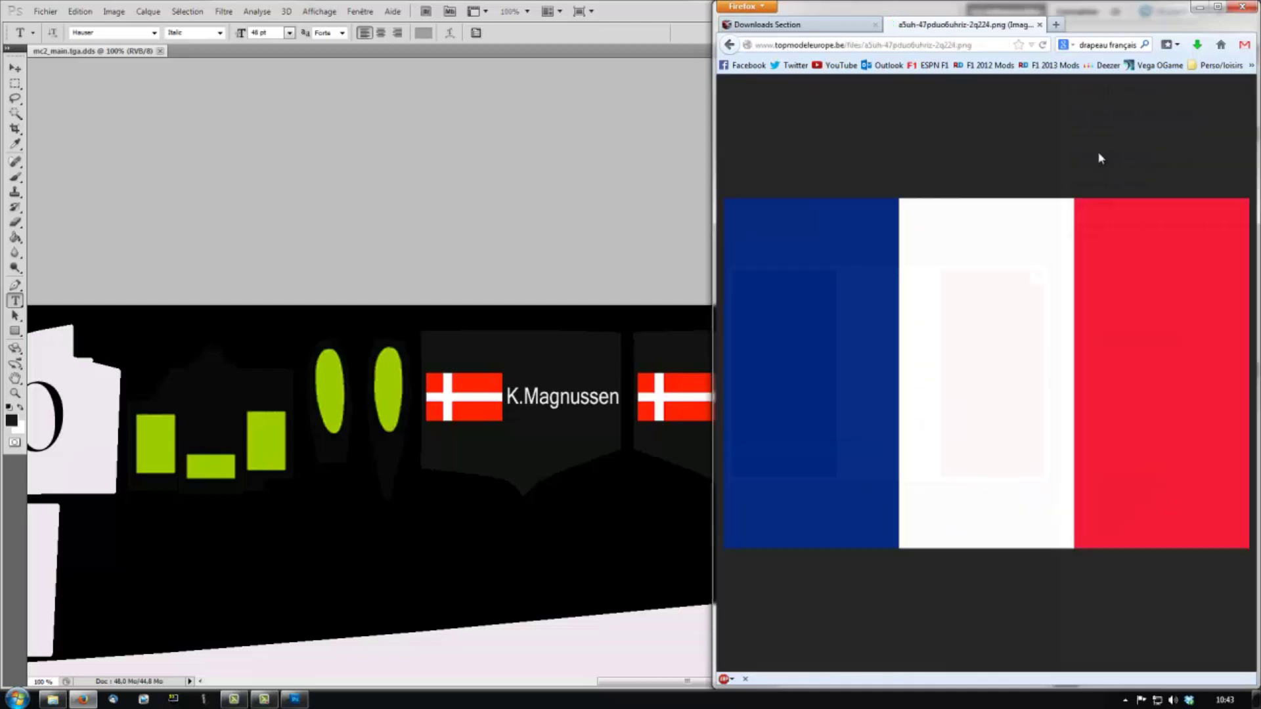
{"action": "right_click", "coordinate": [1018, 278]}
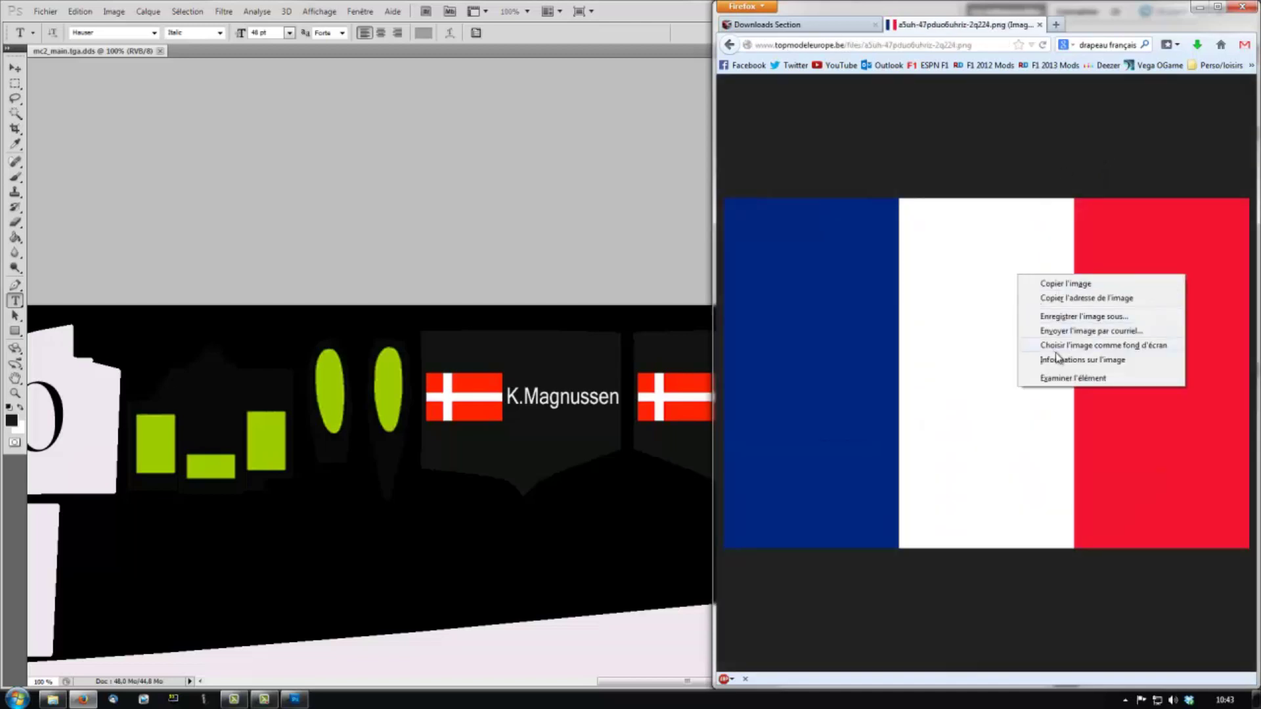
{"action": "left_click", "coordinate": [1080, 316]}
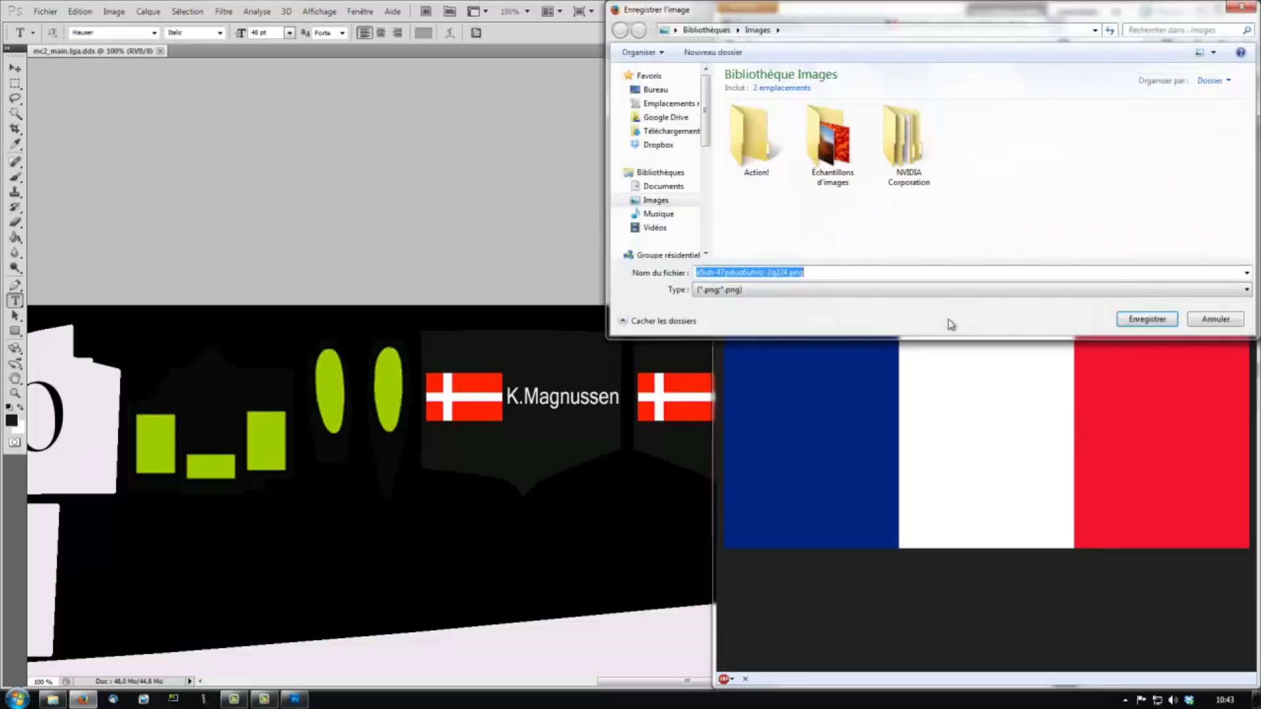
{"action": "left_click", "coordinate": [1163, 321]}
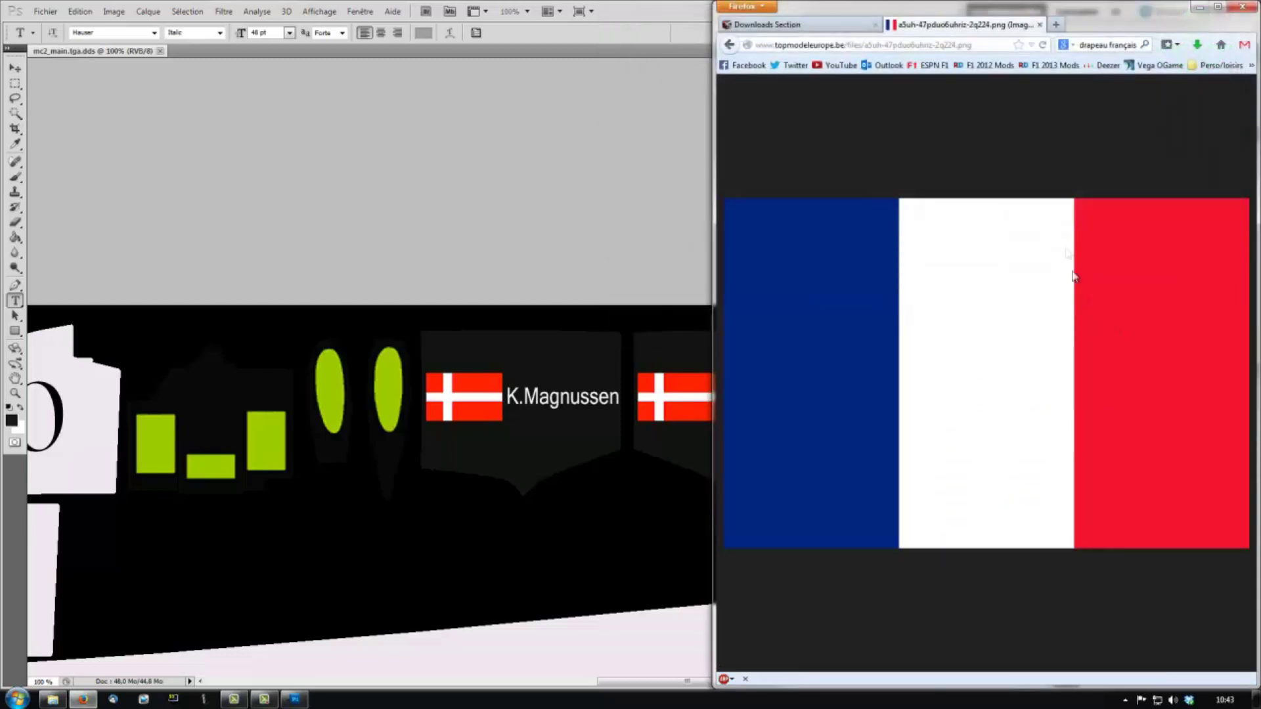
{"action": "left_click", "coordinate": [1199, 6]}
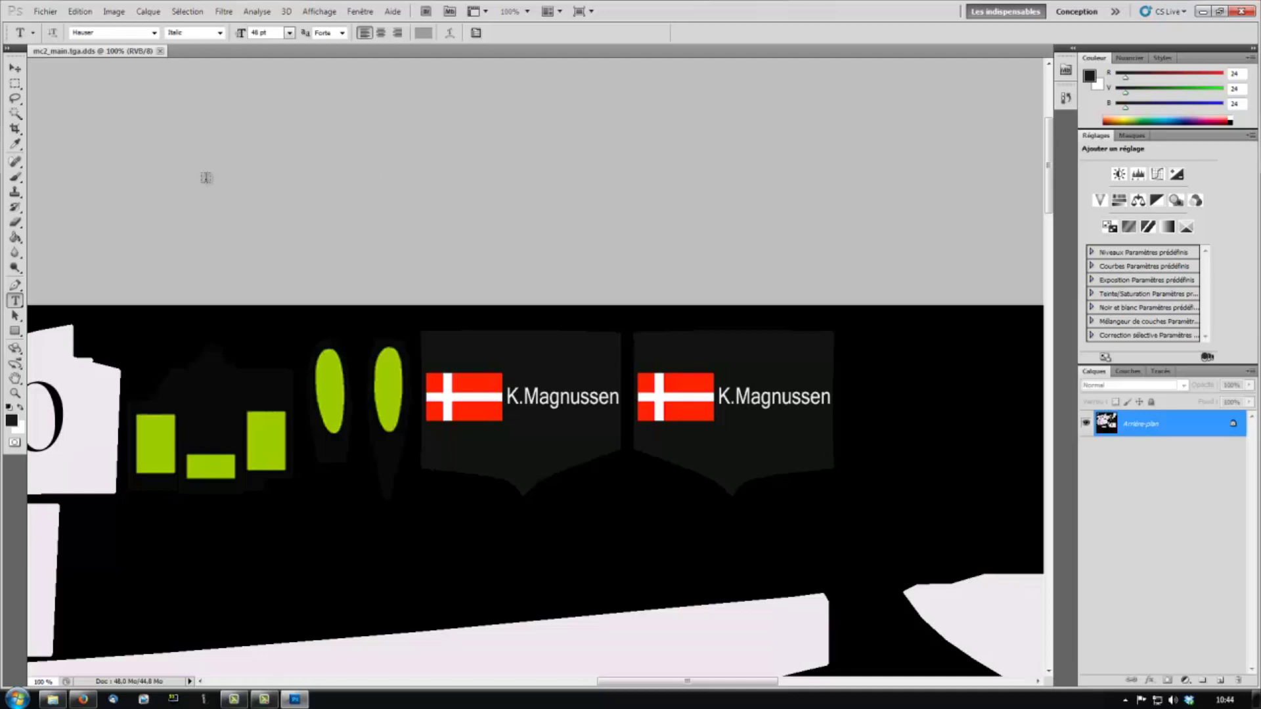
{"action": "left_click", "coordinate": [42, 12]}
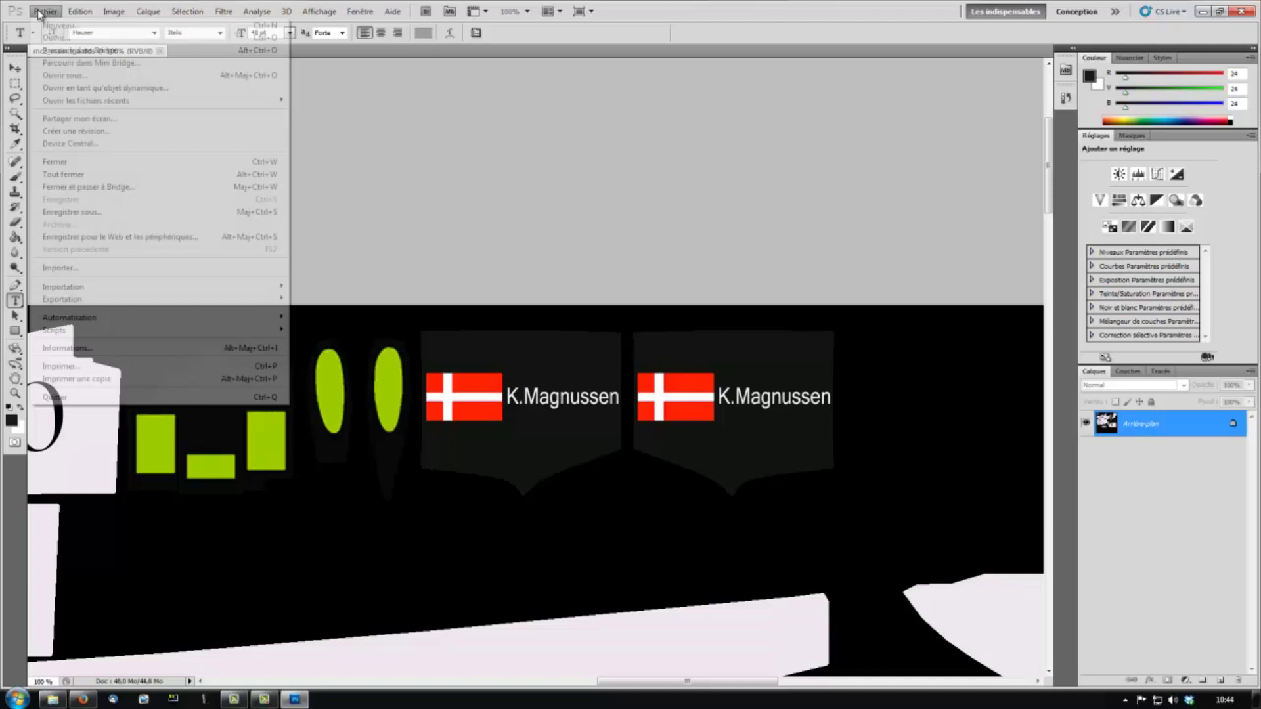
{"action": "left_click", "coordinate": [41, 12]}
{"action": "left_click", "coordinate": [40, 12]}
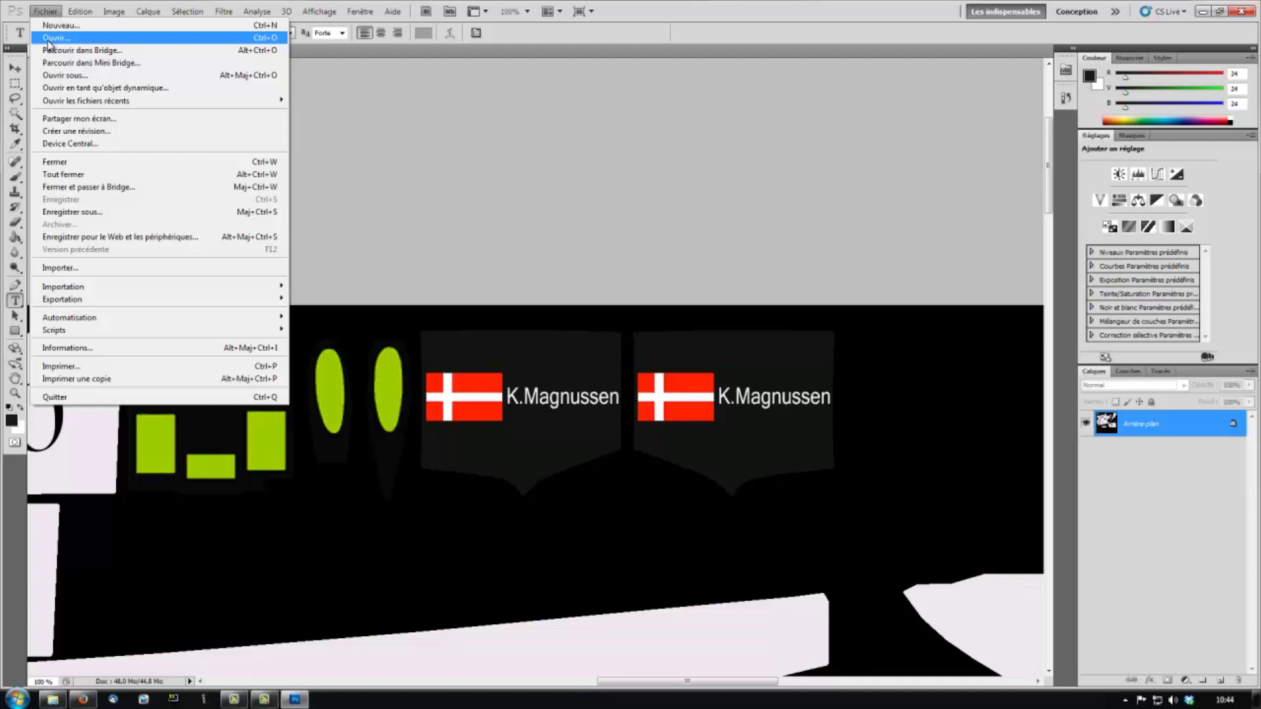
{"action": "left_click", "coordinate": [48, 39]}
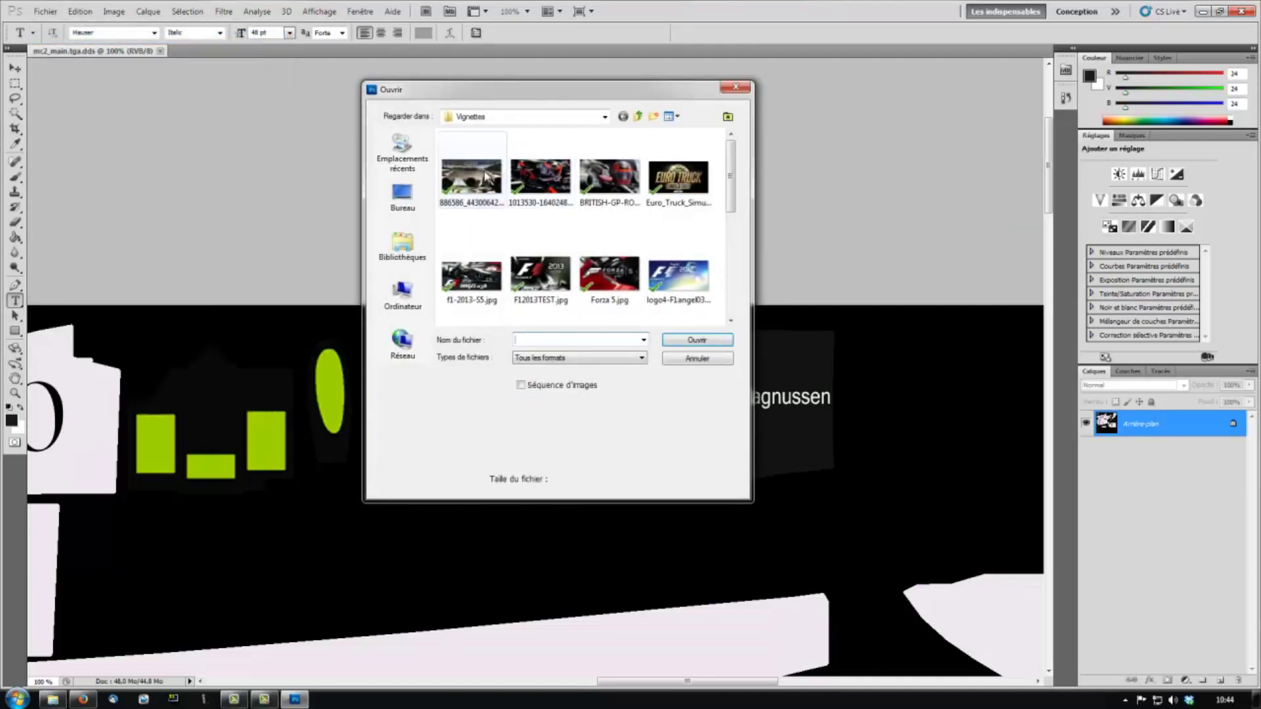
{"action": "left_click", "coordinate": [476, 116]}
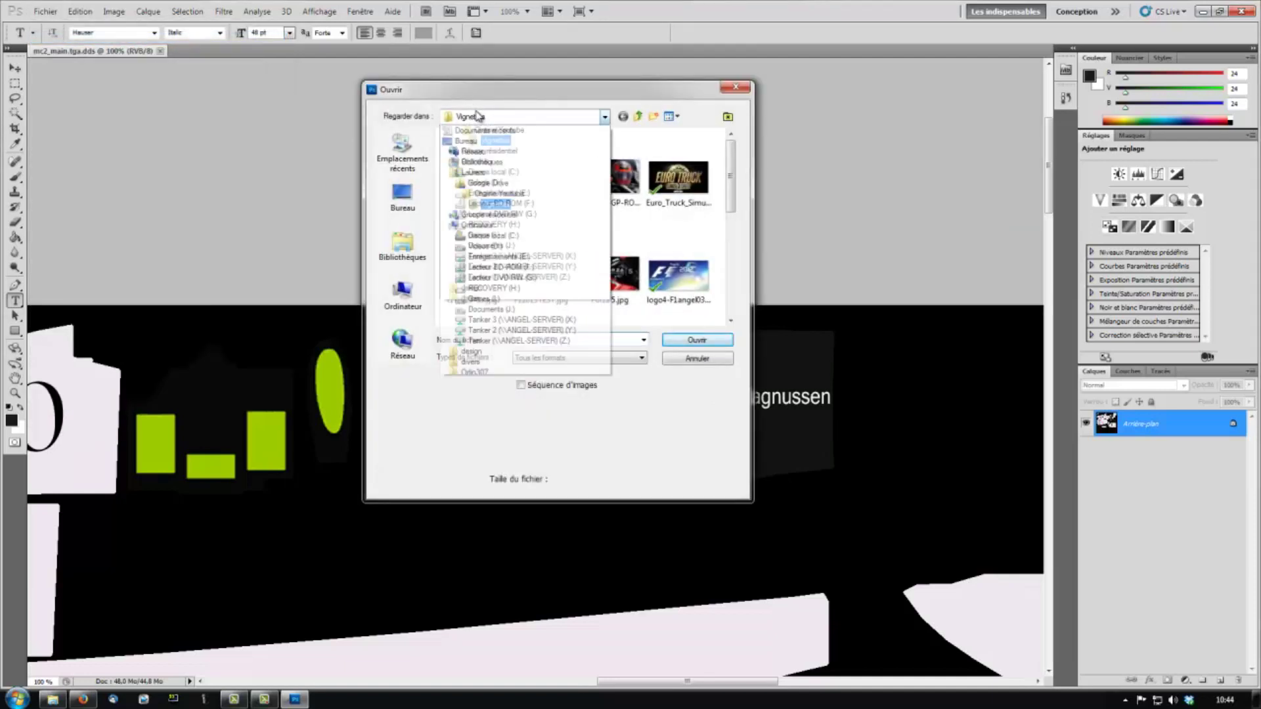
{"action": "left_click", "coordinate": [478, 162]}
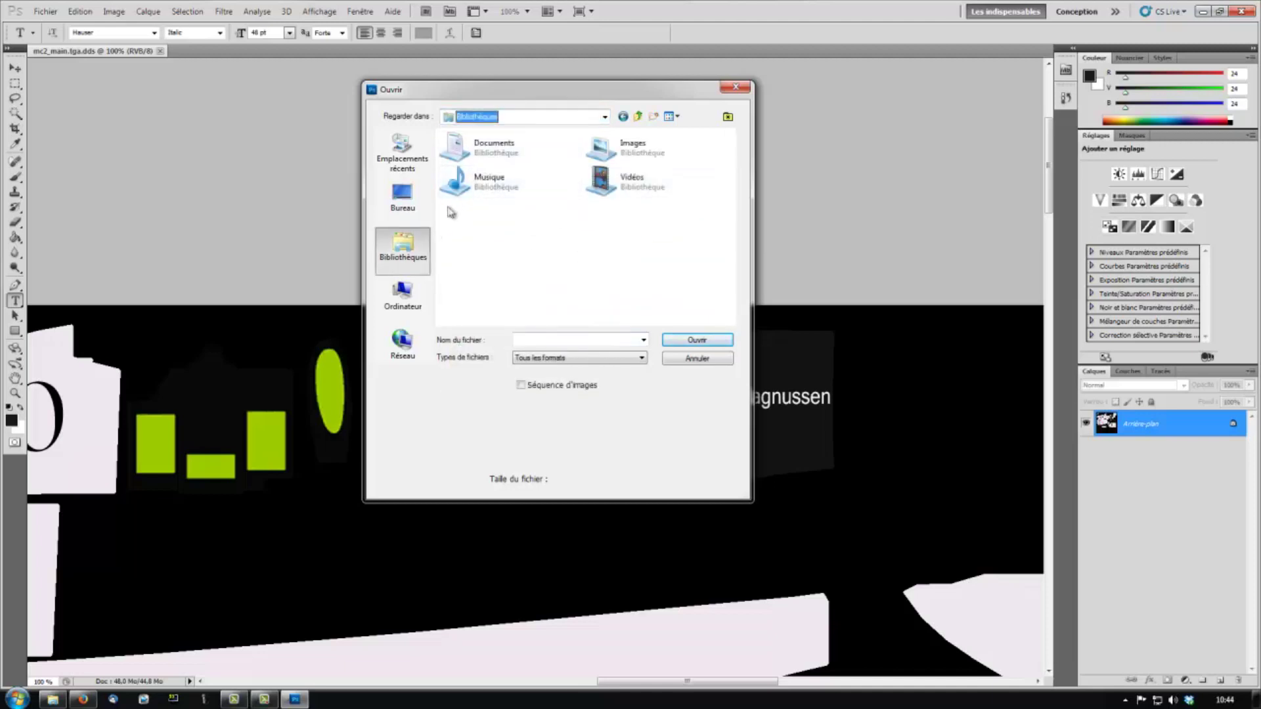
{"action": "left_click", "coordinate": [536, 118]}
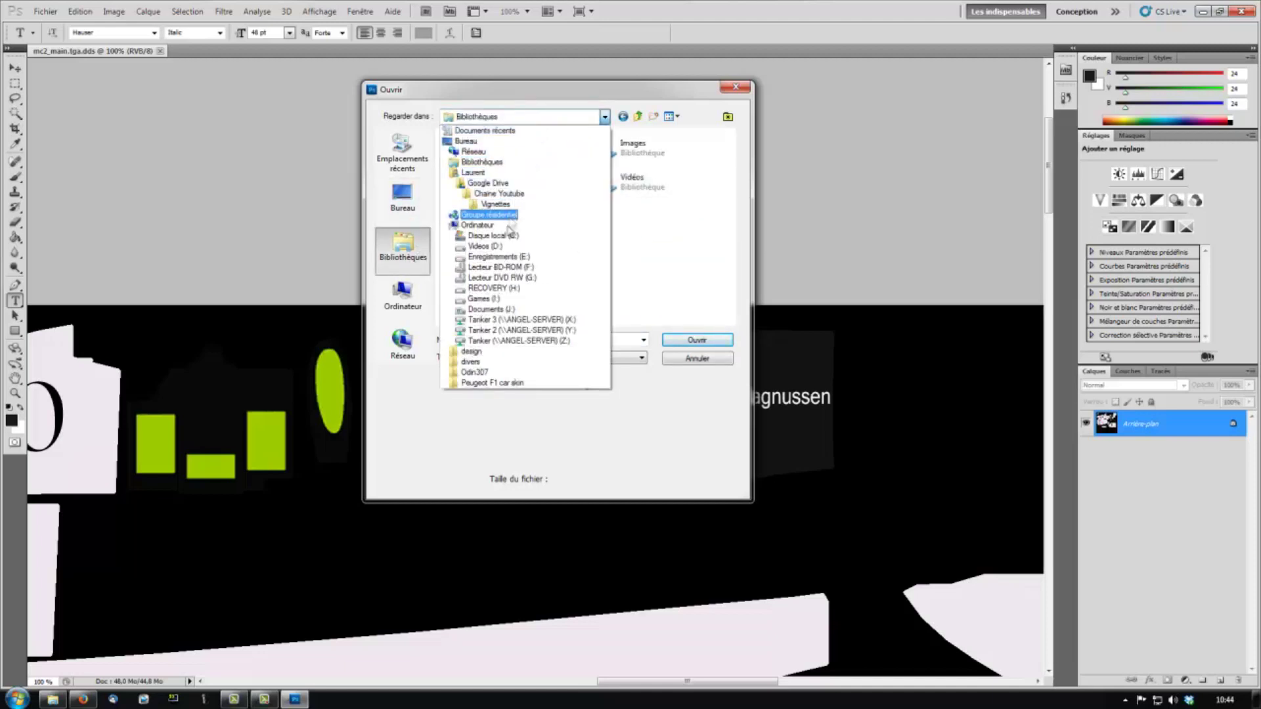
{"action": "left_click", "coordinate": [472, 172]}
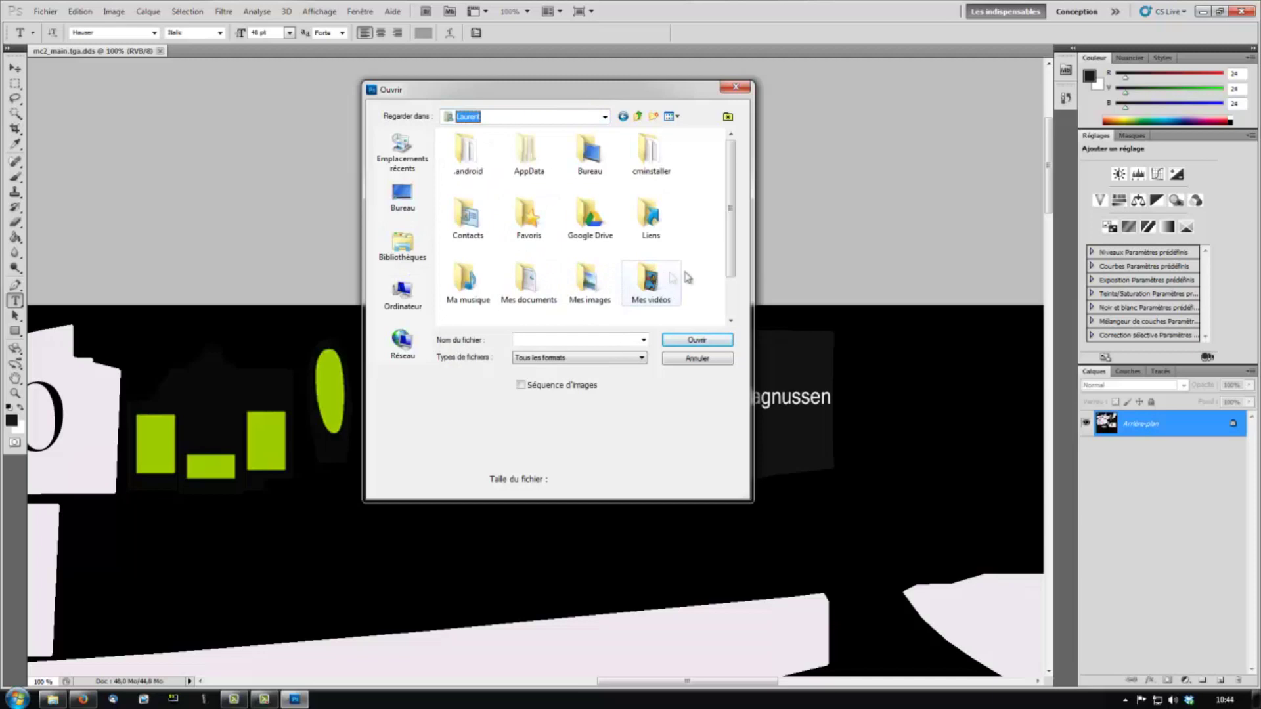
{"action": "left_click", "coordinate": [730, 295]}
{"action": "double_click", "coordinate": [596, 290]}
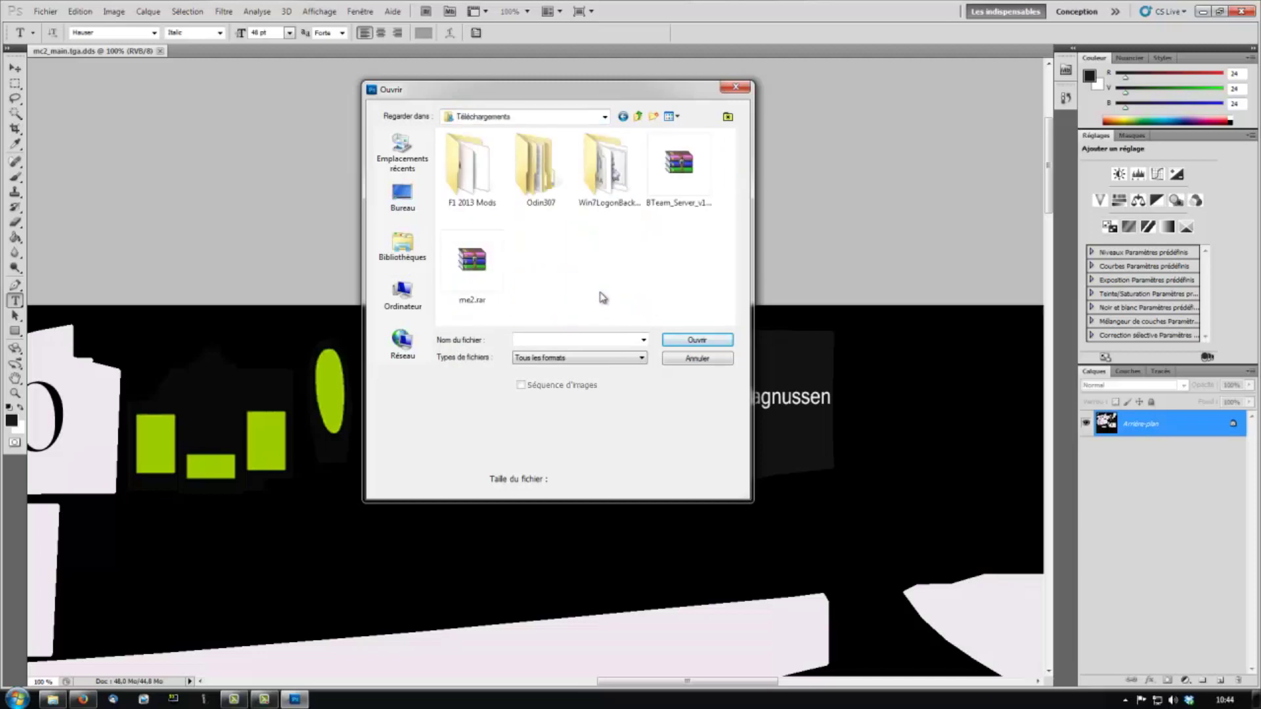
{"action": "left_click", "coordinate": [567, 358]}
{"action": "left_click", "coordinate": [566, 359]}
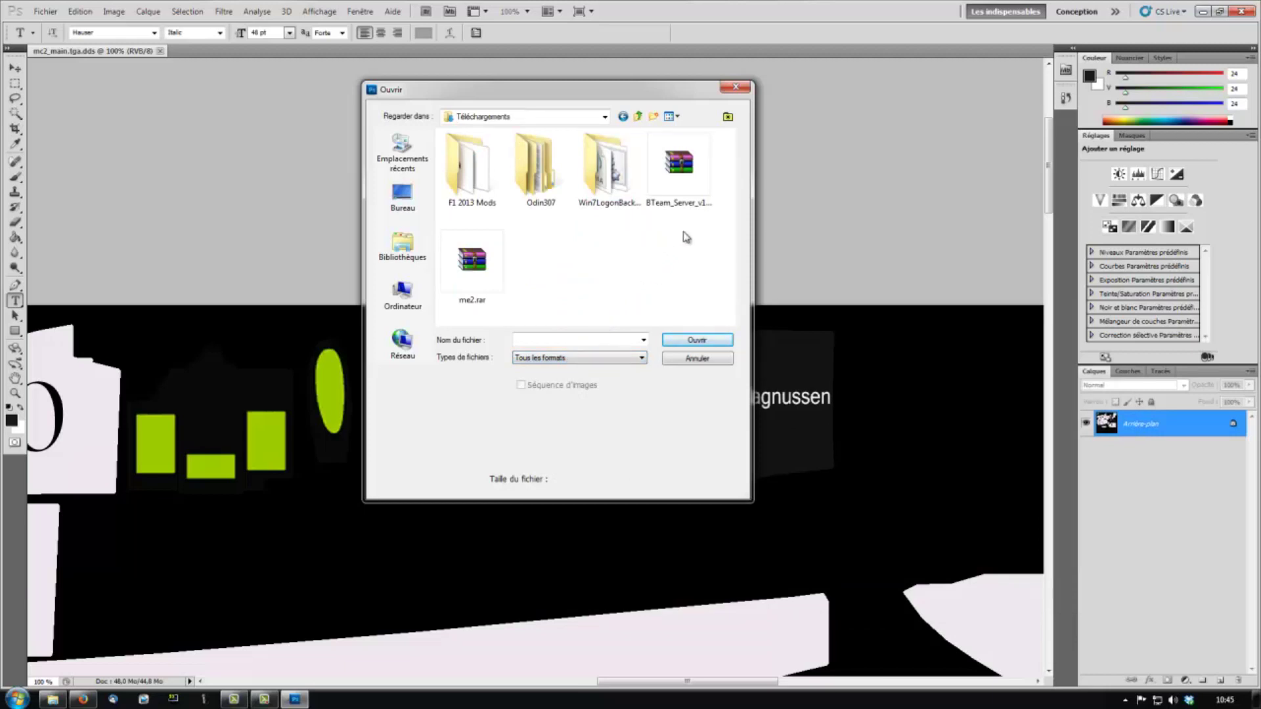
{"action": "left_click", "coordinate": [740, 89]}
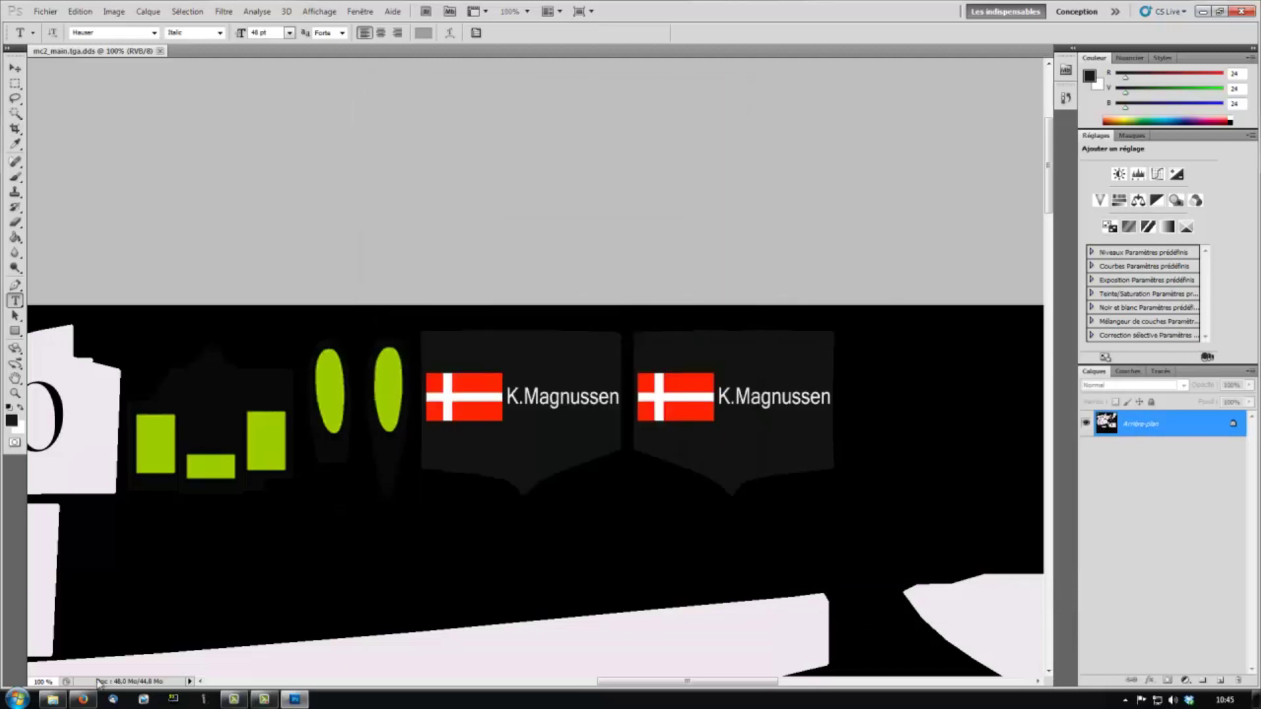
Switch to Firefox and save the French flag PNG into the Peugeot F1 car skin folder on the desktop
{"action": "left_click", "coordinate": [83, 699]}
{"action": "right_click", "coordinate": [884, 316]}
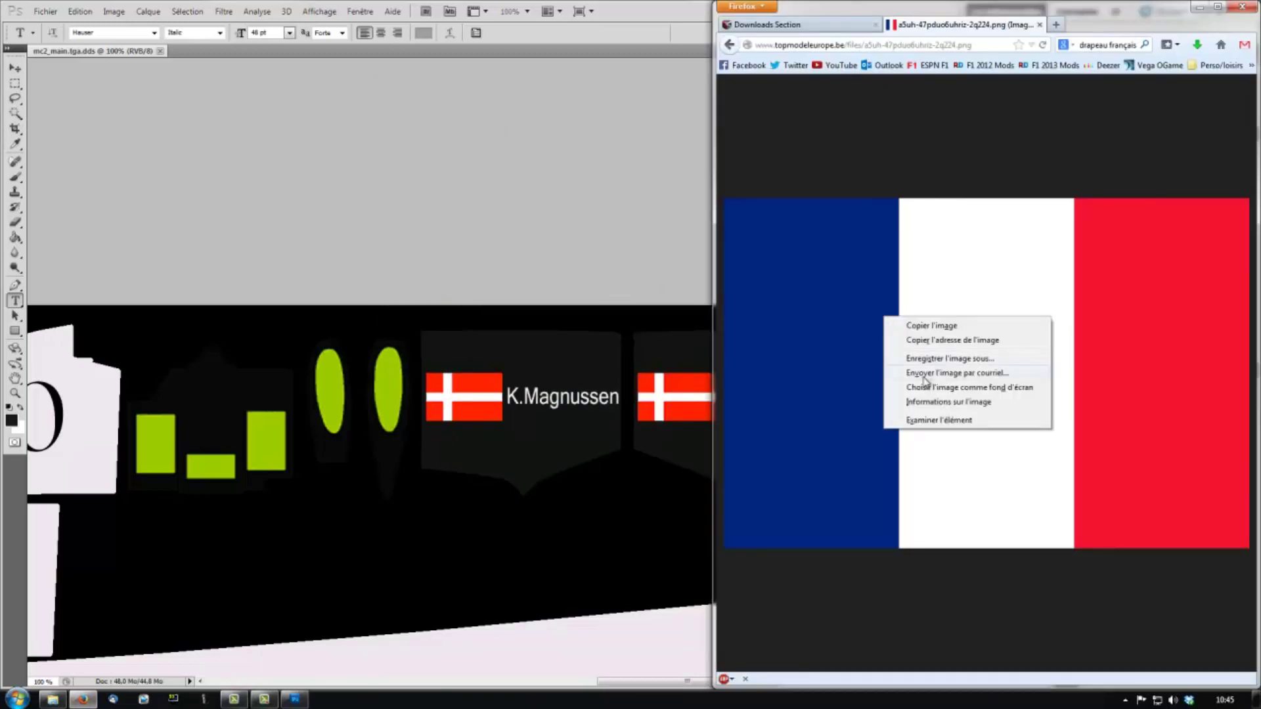
{"action": "left_click", "coordinate": [933, 359]}
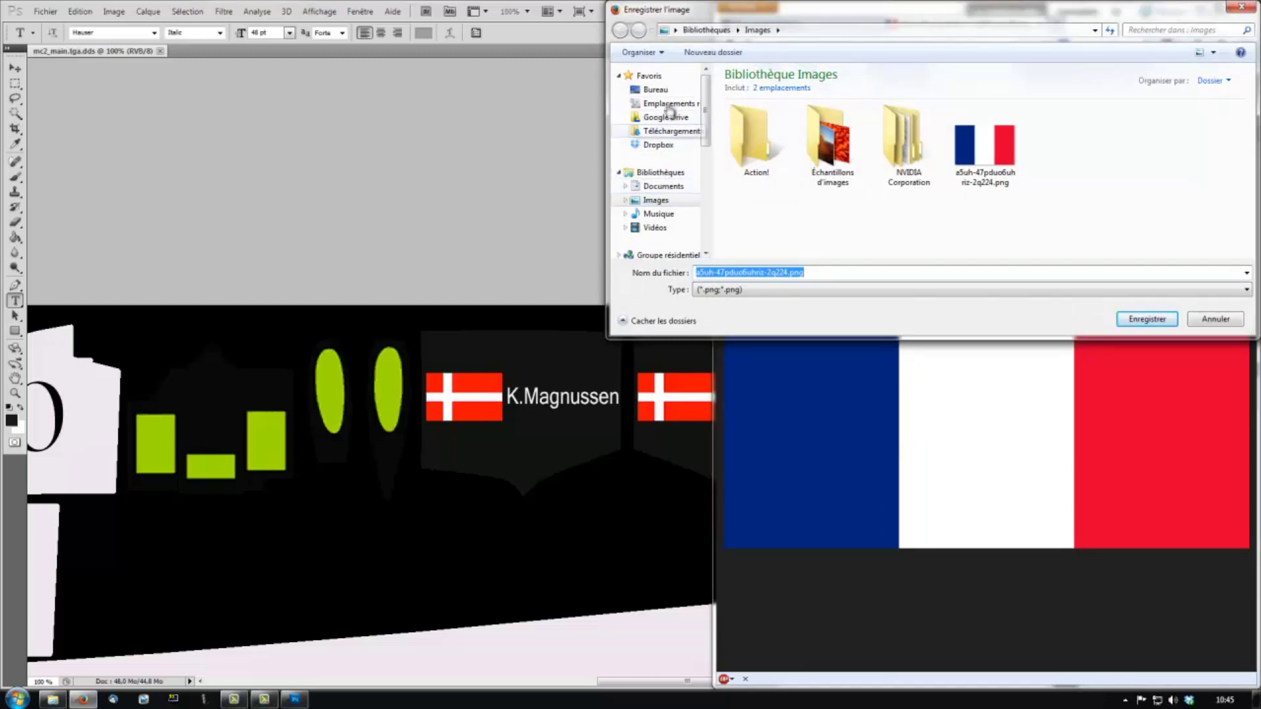
{"action": "left_click", "coordinate": [666, 130]}
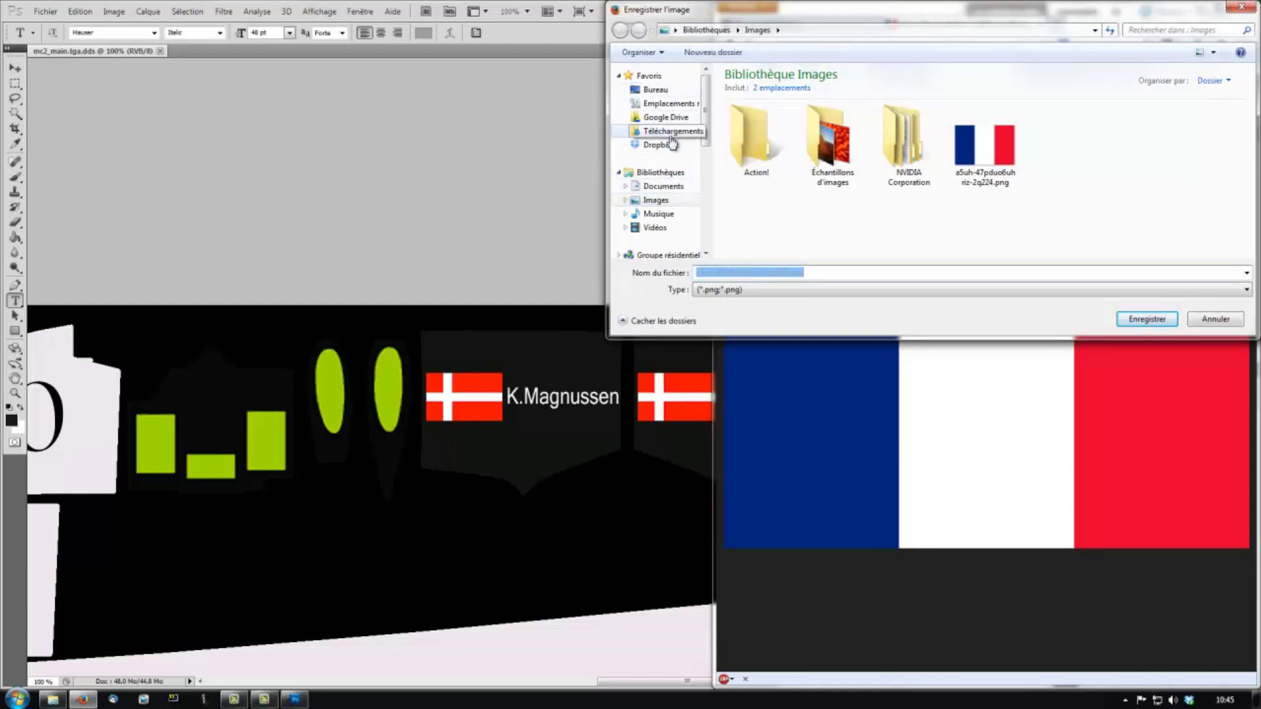
{"action": "left_click", "coordinate": [653, 90]}
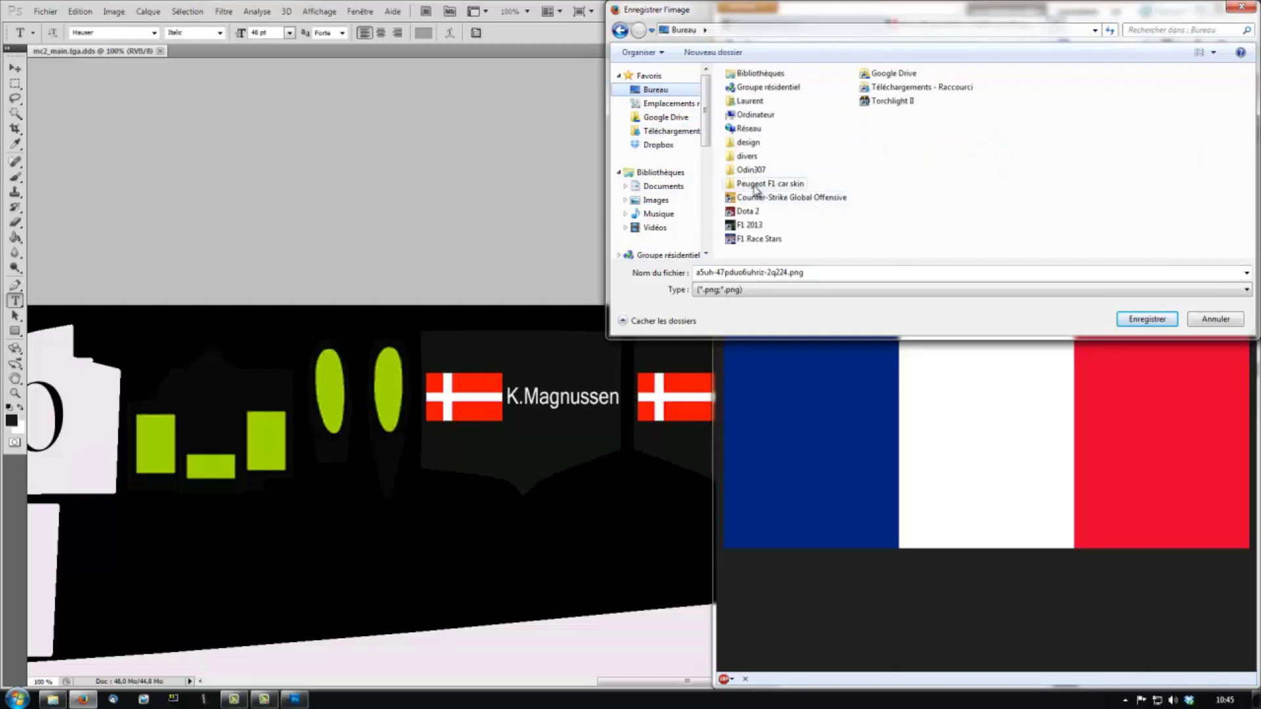
{"action": "double_click", "coordinate": [762, 184]}
{"action": "left_click", "coordinate": [1156, 320]}
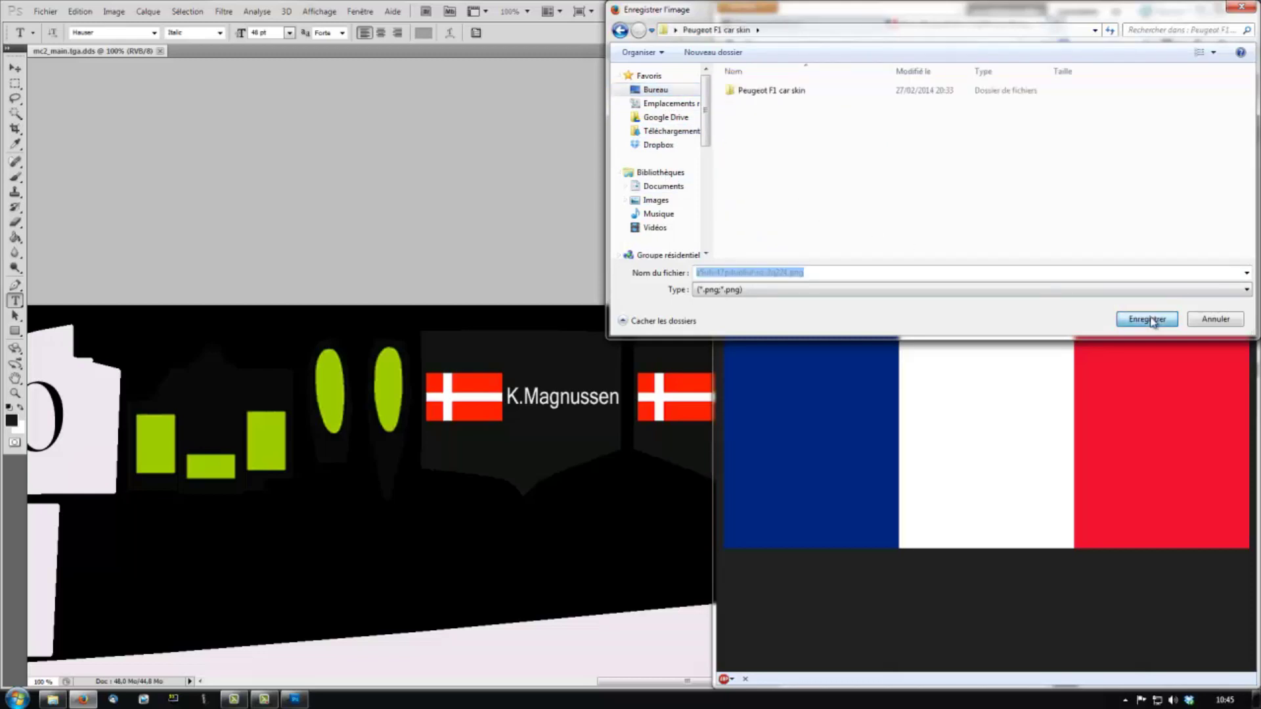
Return to Photoshop and open the French flag PNG from the desktop's Peugeot F1 car skin folder
{"action": "left_click", "coordinate": [60, 29]}
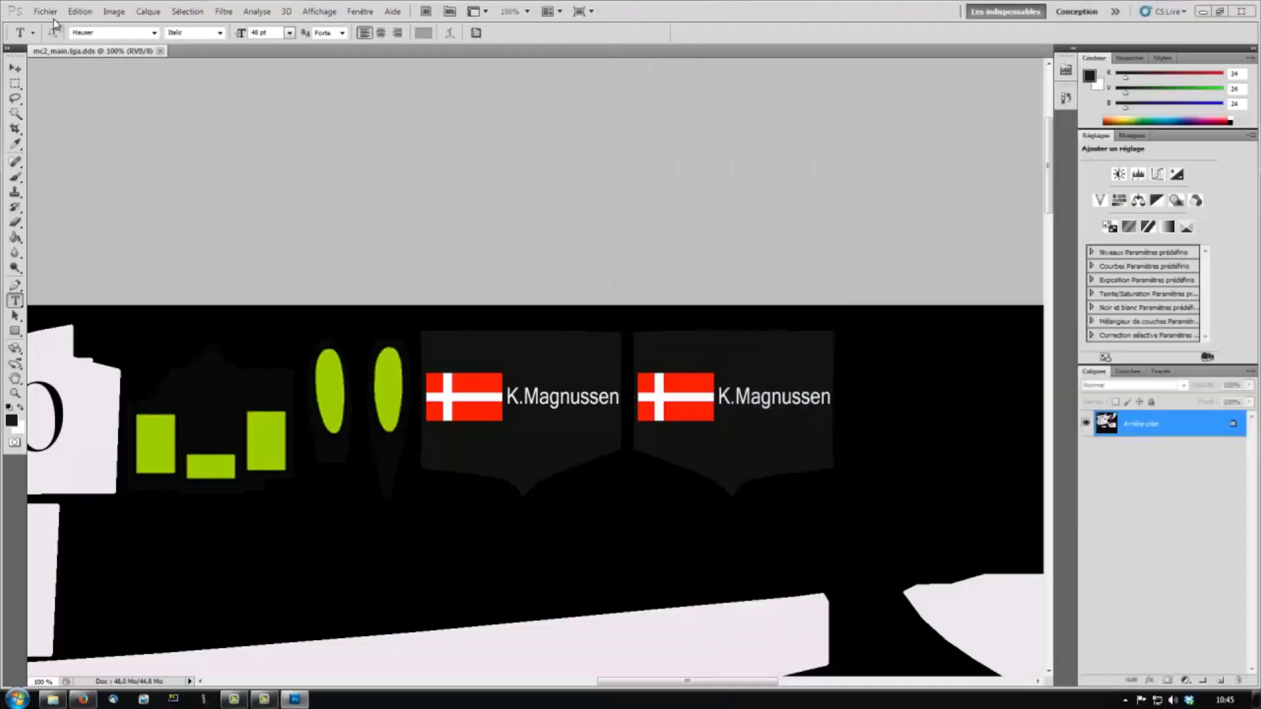
{"action": "left_click", "coordinate": [45, 11]}
{"action": "left_click", "coordinate": [667, 219]}
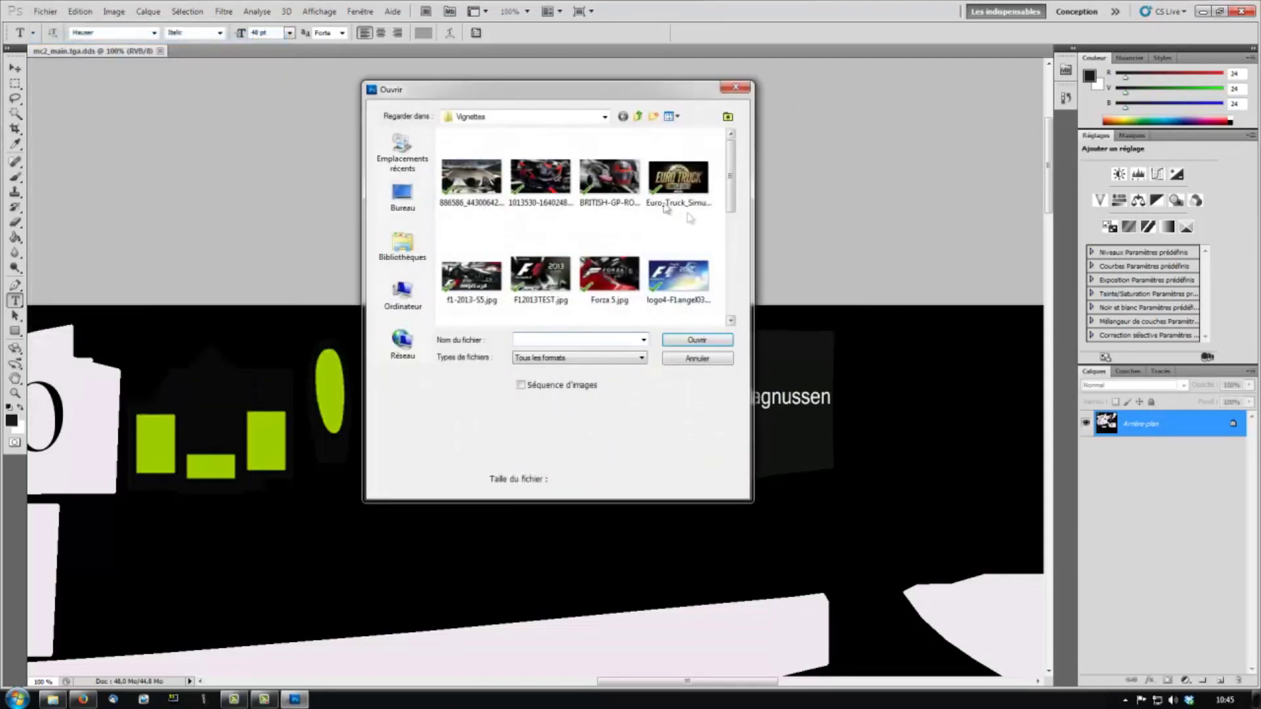
{"action": "left_click", "coordinate": [538, 117]}
{"action": "left_click", "coordinate": [486, 151]}
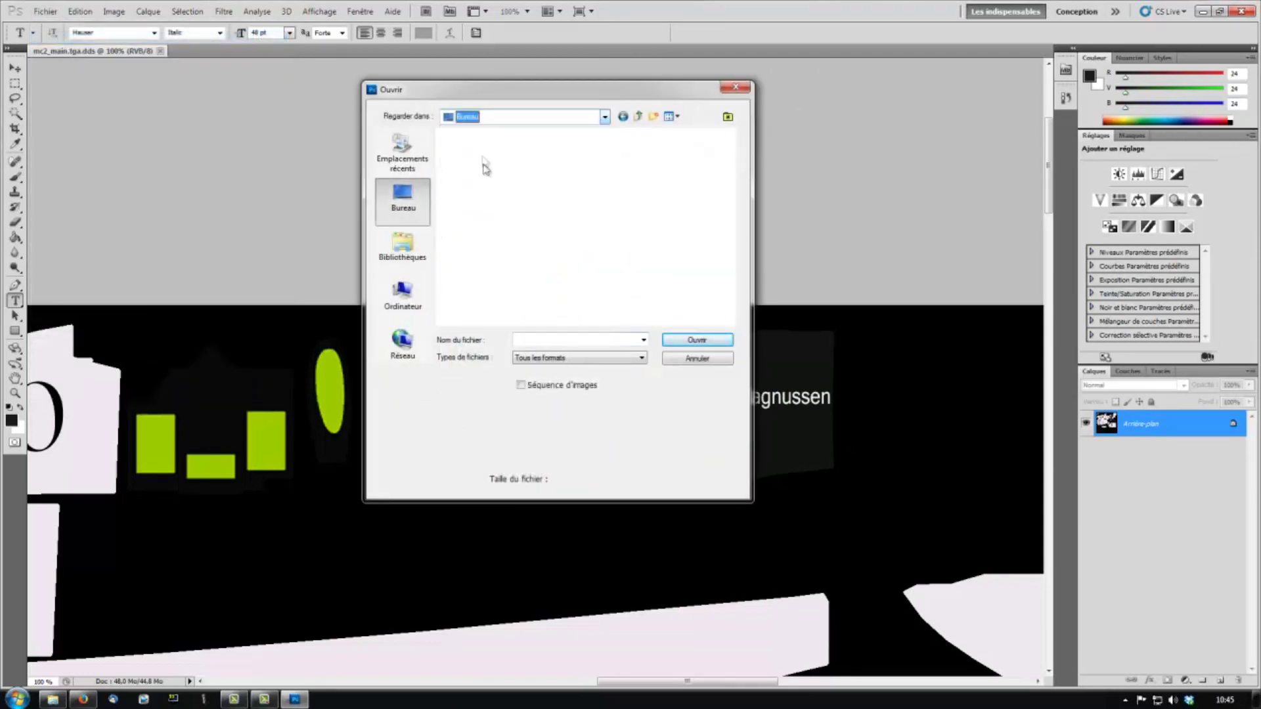
{"action": "scroll", "coordinate": [736, 172], "scroll_direction": "down", "scroll_amount": 5}
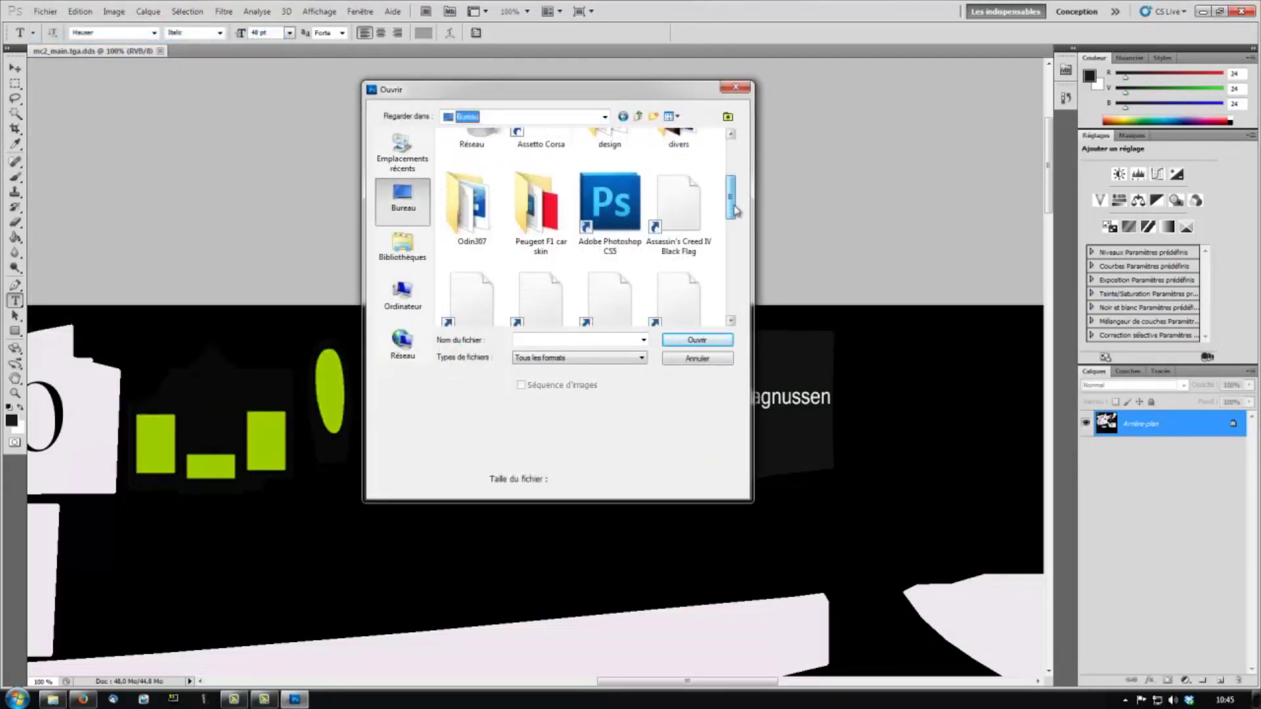
{"action": "double_click", "coordinate": [473, 161]}
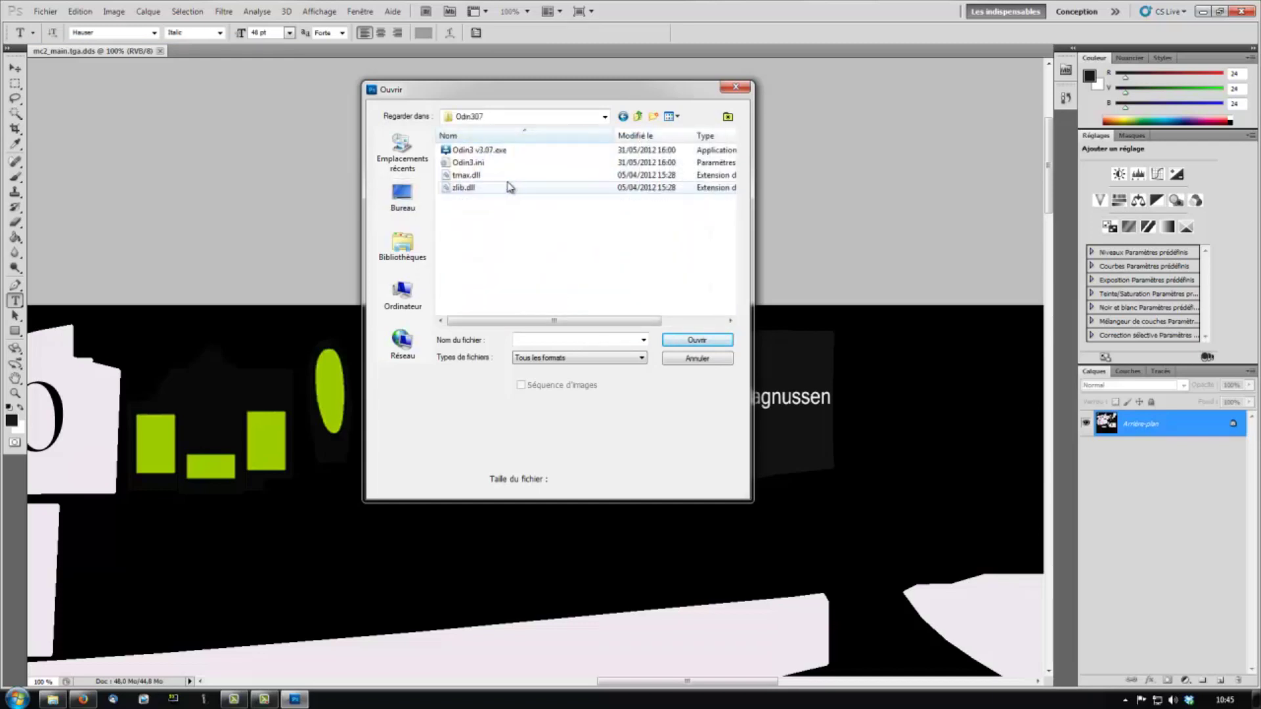
{"action": "key", "text": "BackSpace"}
{"action": "left_click", "coordinate": [558, 191]}
{"action": "scroll", "coordinate": [589, 210], "scroll_direction": "down", "scroll_amount": 1}
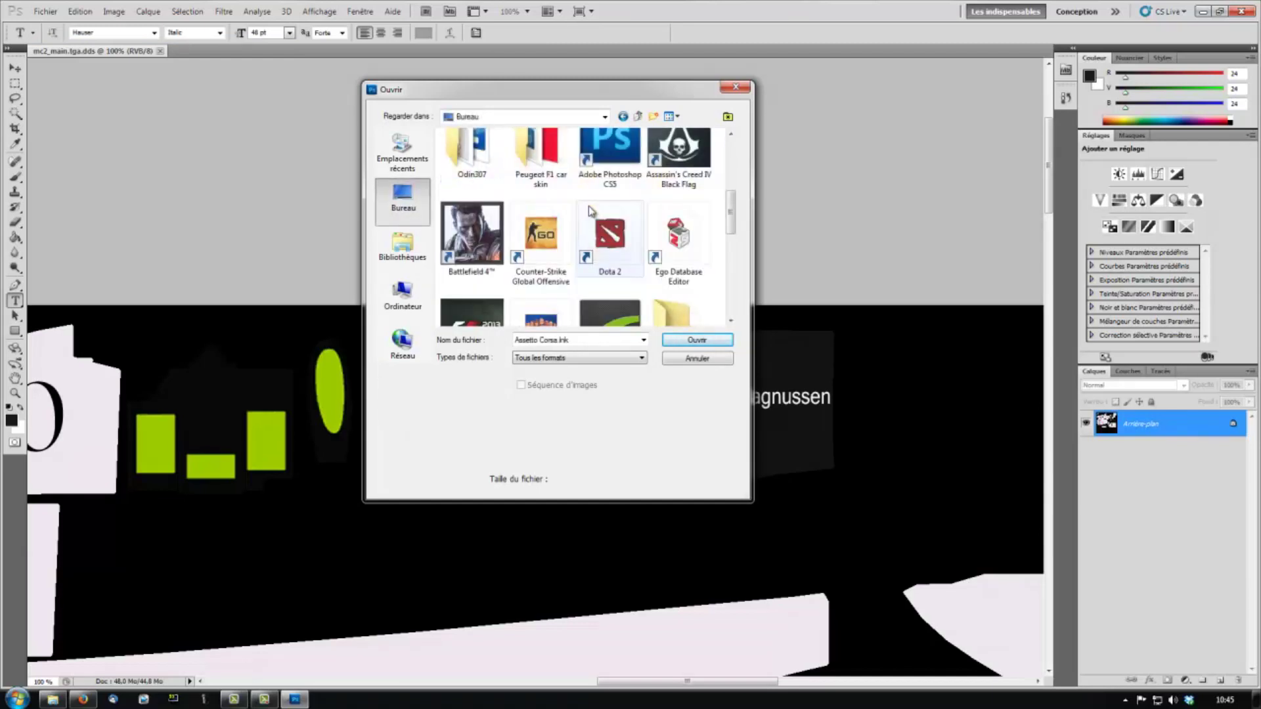
{"action": "double_click", "coordinate": [541, 153]}
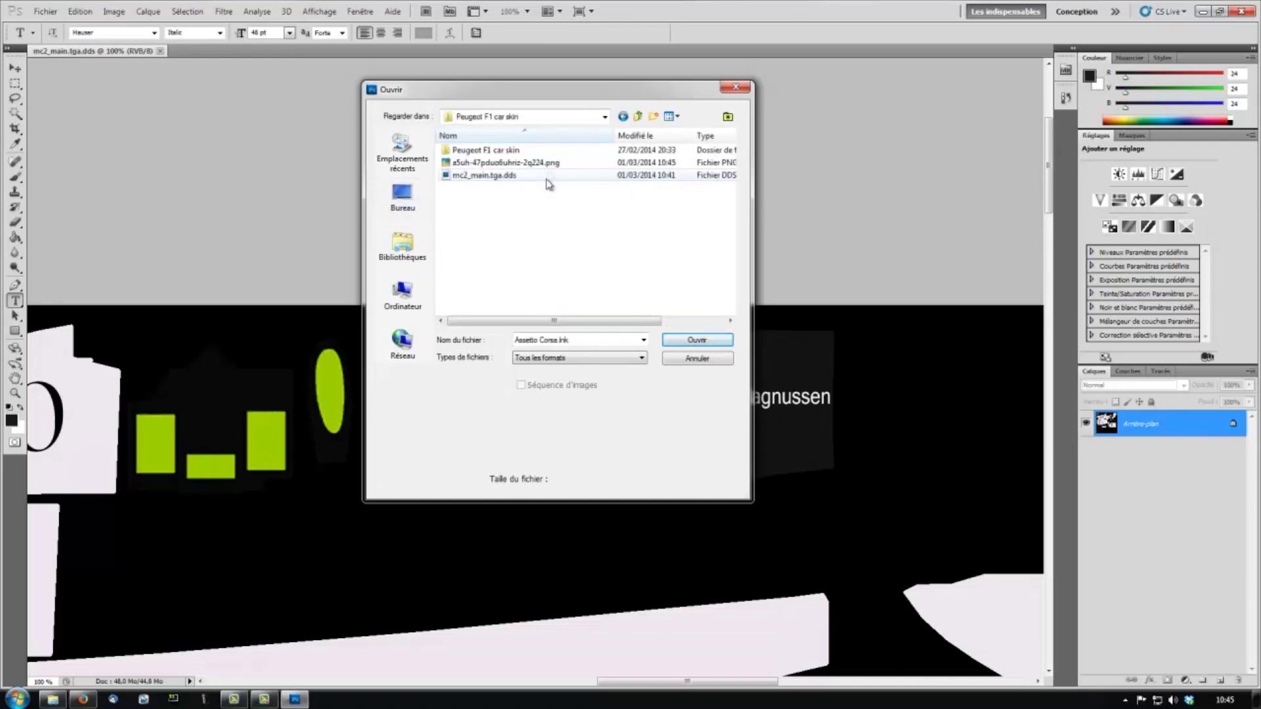
{"action": "double_click", "coordinate": [486, 163]}
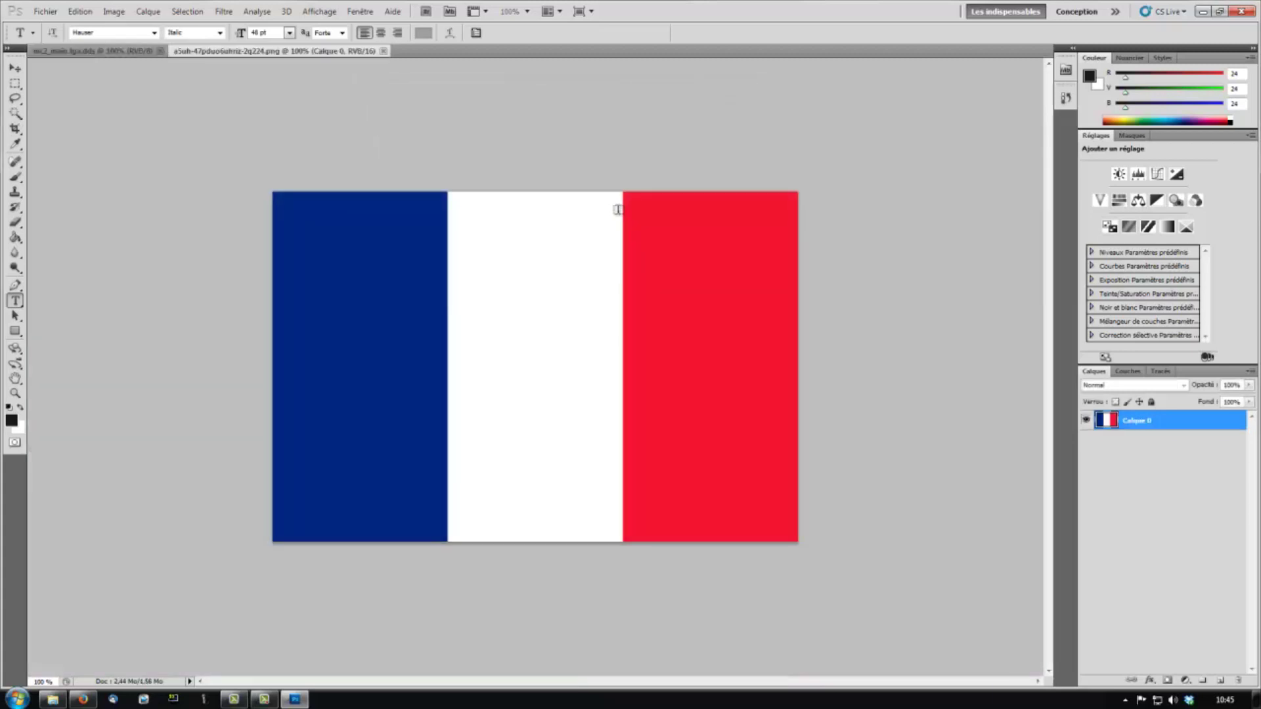
Copy the entire French flag image and paste it into the mc2_main.tga.dds texture as a new layer
{"action": "key", "text": "ctrl+a"}
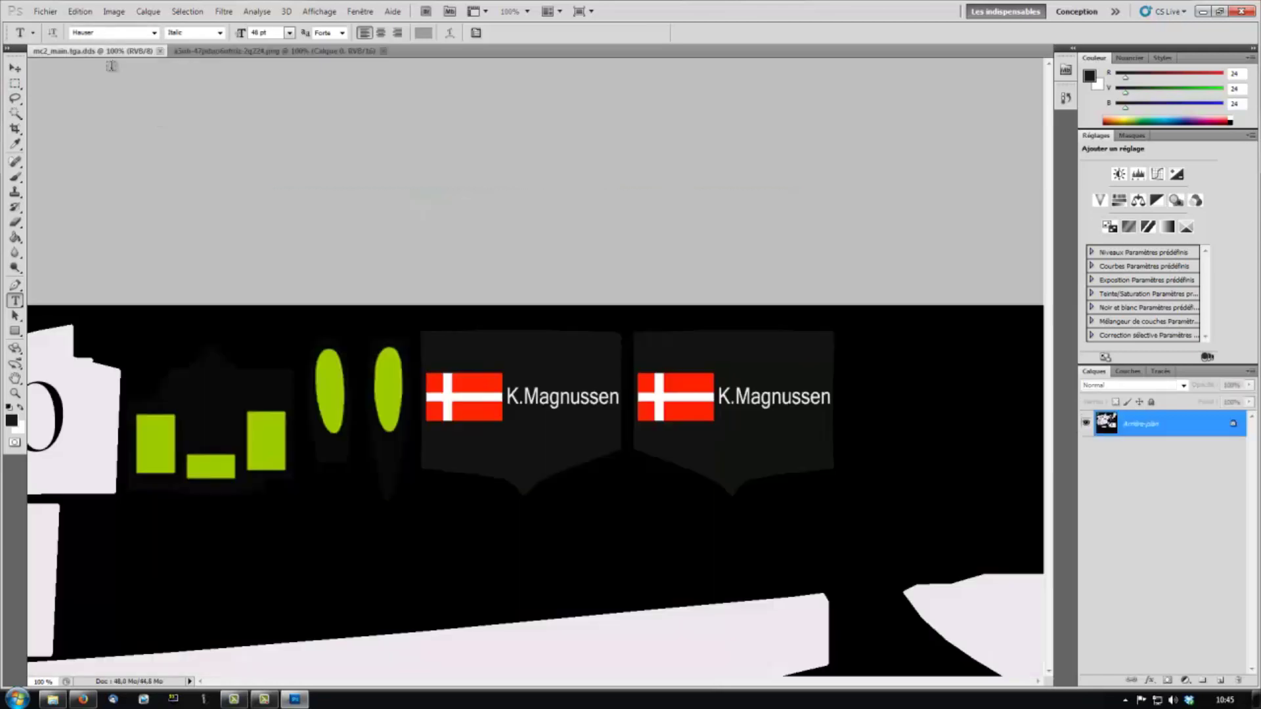
{"action": "left_click", "coordinate": [103, 52]}
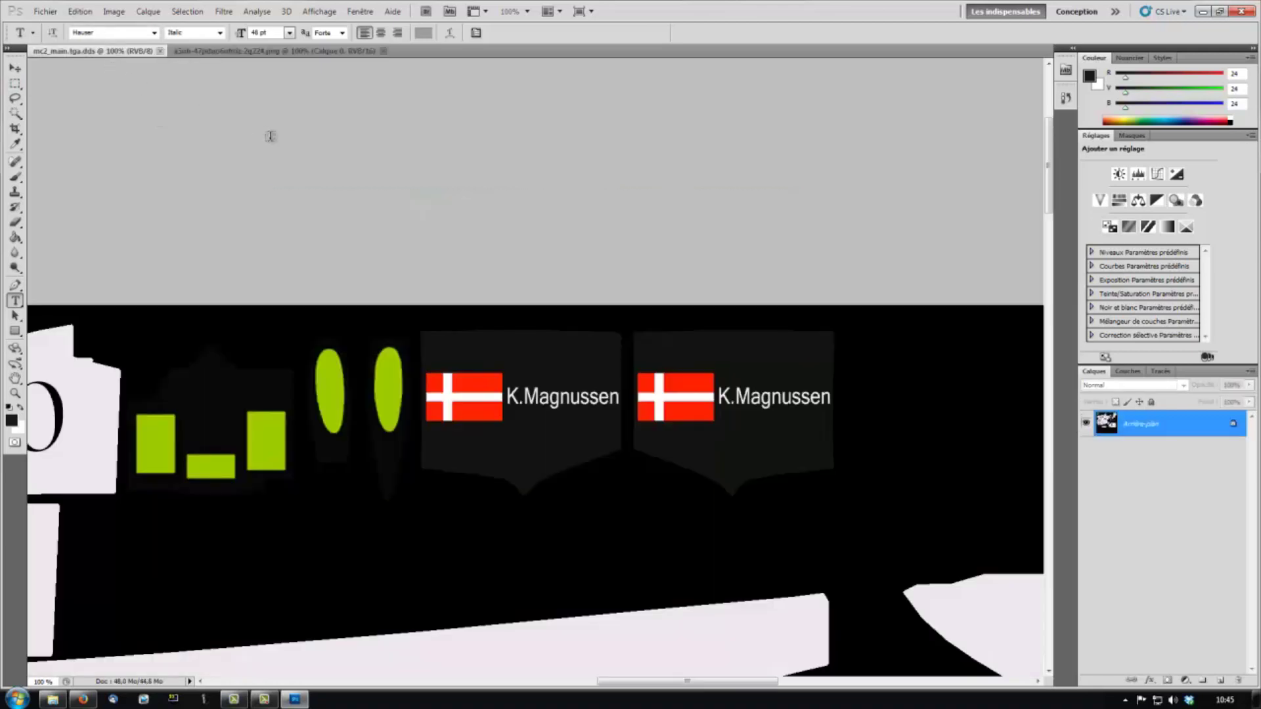
{"action": "key", "text": "ctrl+v"}
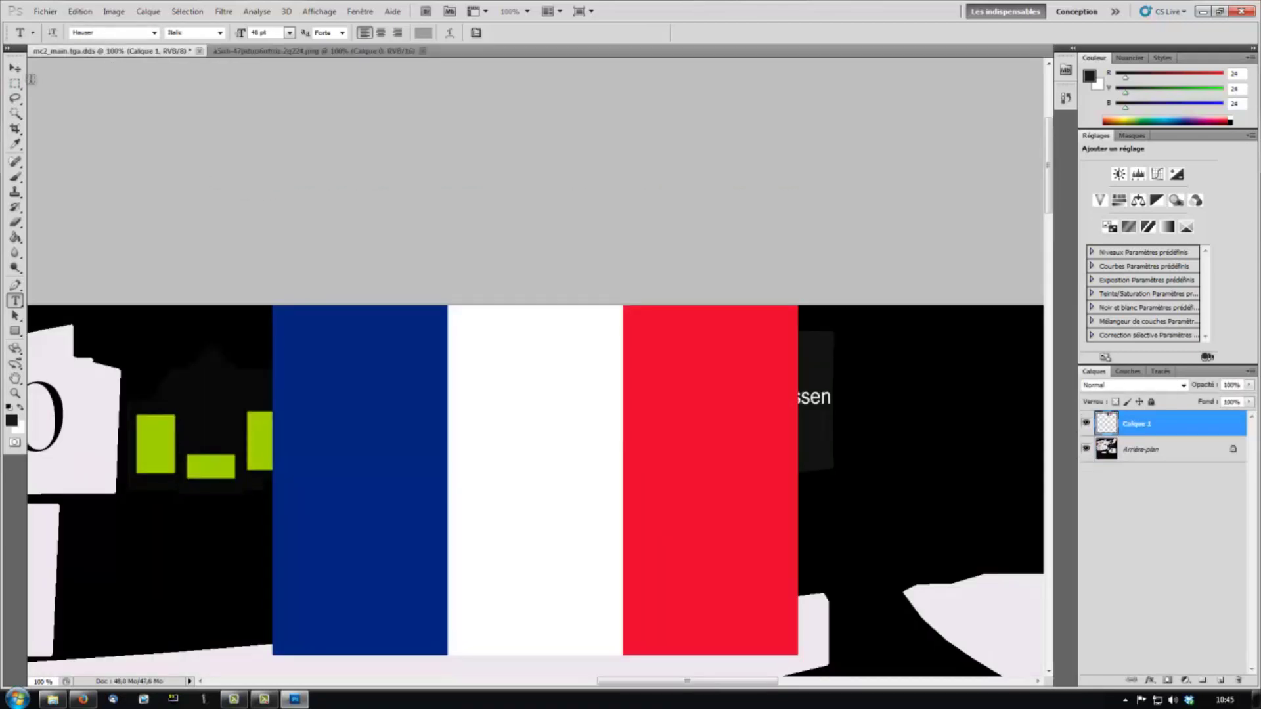
Scale the pasted French flag to about 14.4% and place it over the Danish flag in the right-hand driver name panel
{"action": "left_click", "coordinate": [16, 69]}
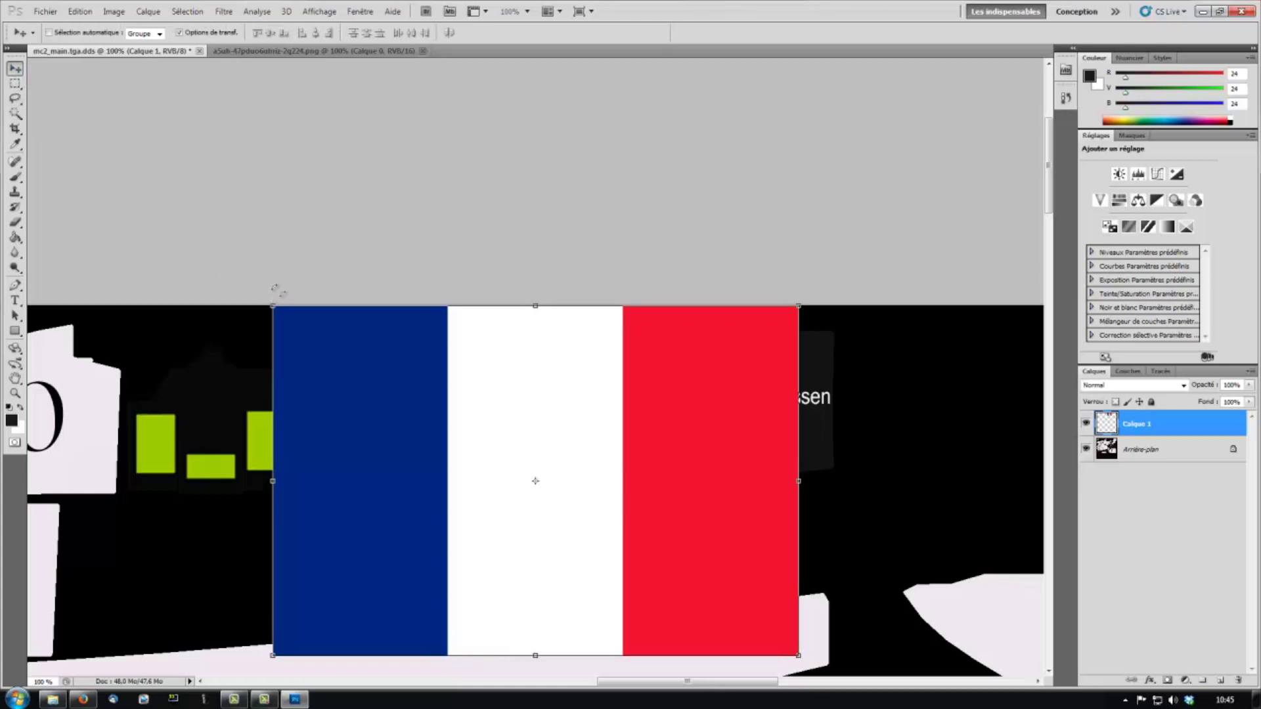
{"action": "left_click_drag", "start_coordinate": [274, 306], "coordinate": [712, 429]}
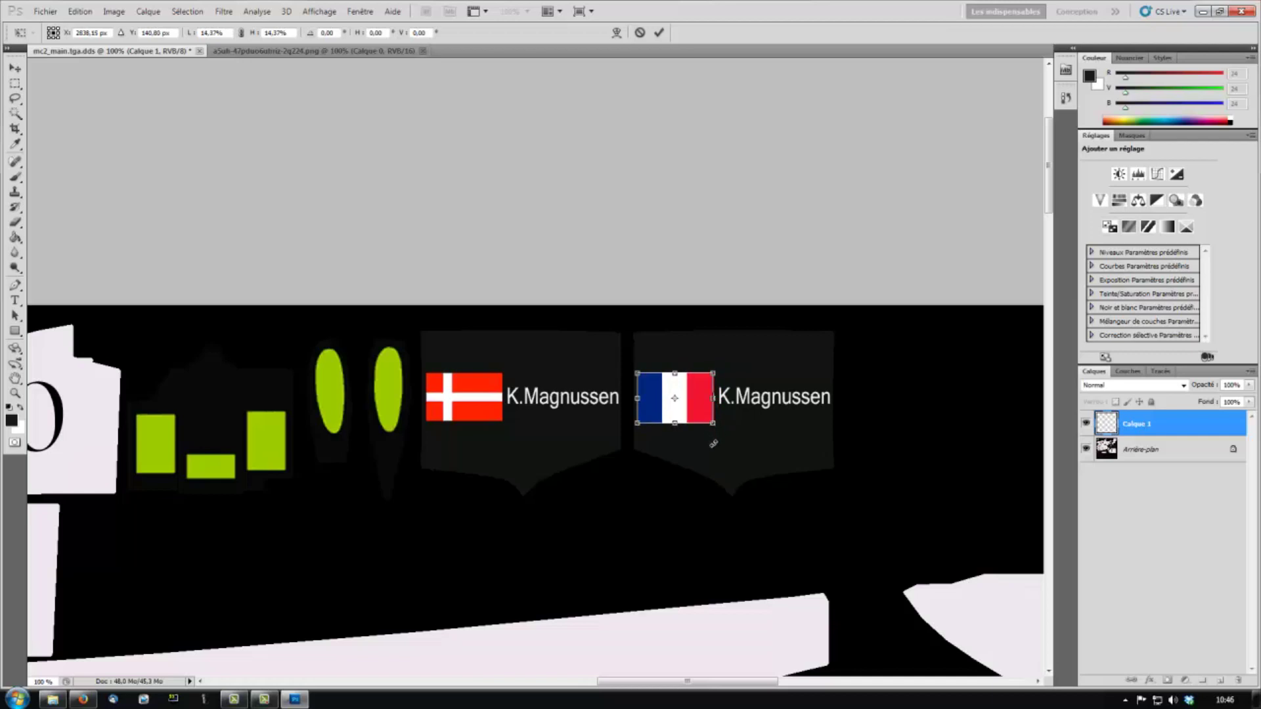
{"action": "left_click", "coordinate": [658, 34]}
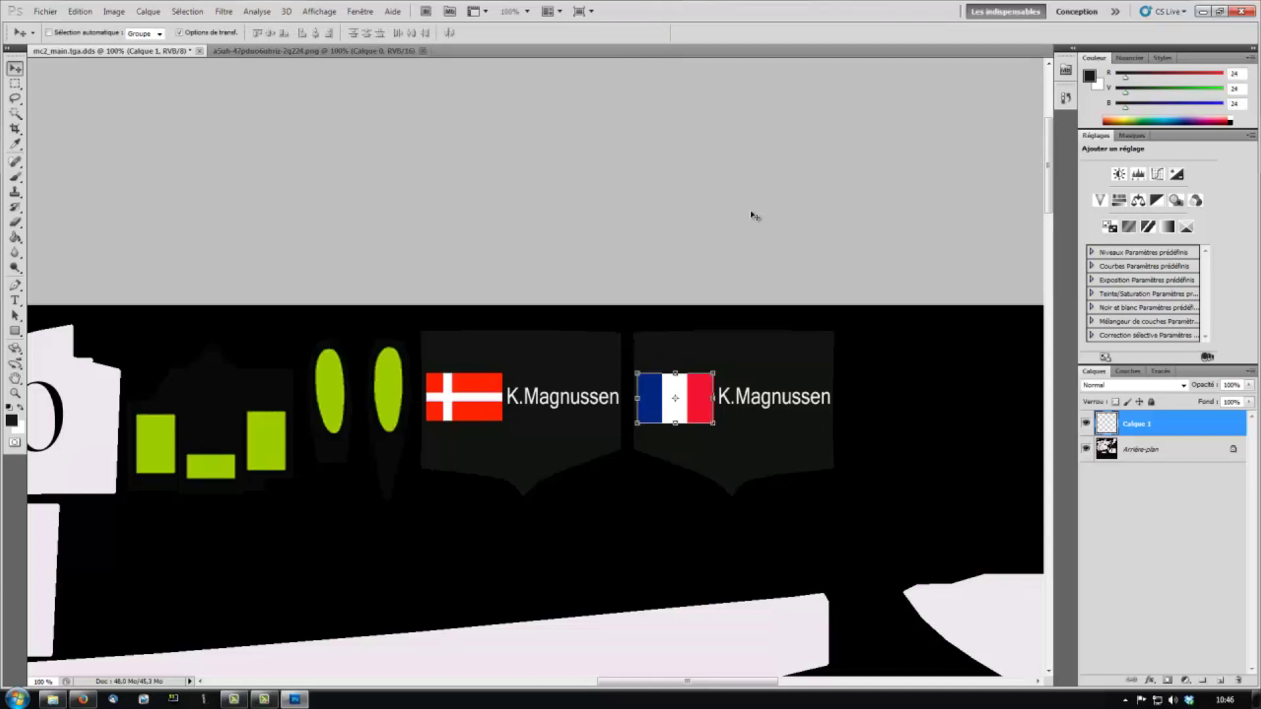
Paste a second French flag and fit it over the left-hand panel's Danish flag, at about 14.4% width and 14.9% height
{"action": "key", "text": "ctrl+v"}
{"action": "left_click_drag", "start_coordinate": [799, 654], "coordinate": [433, 416]}
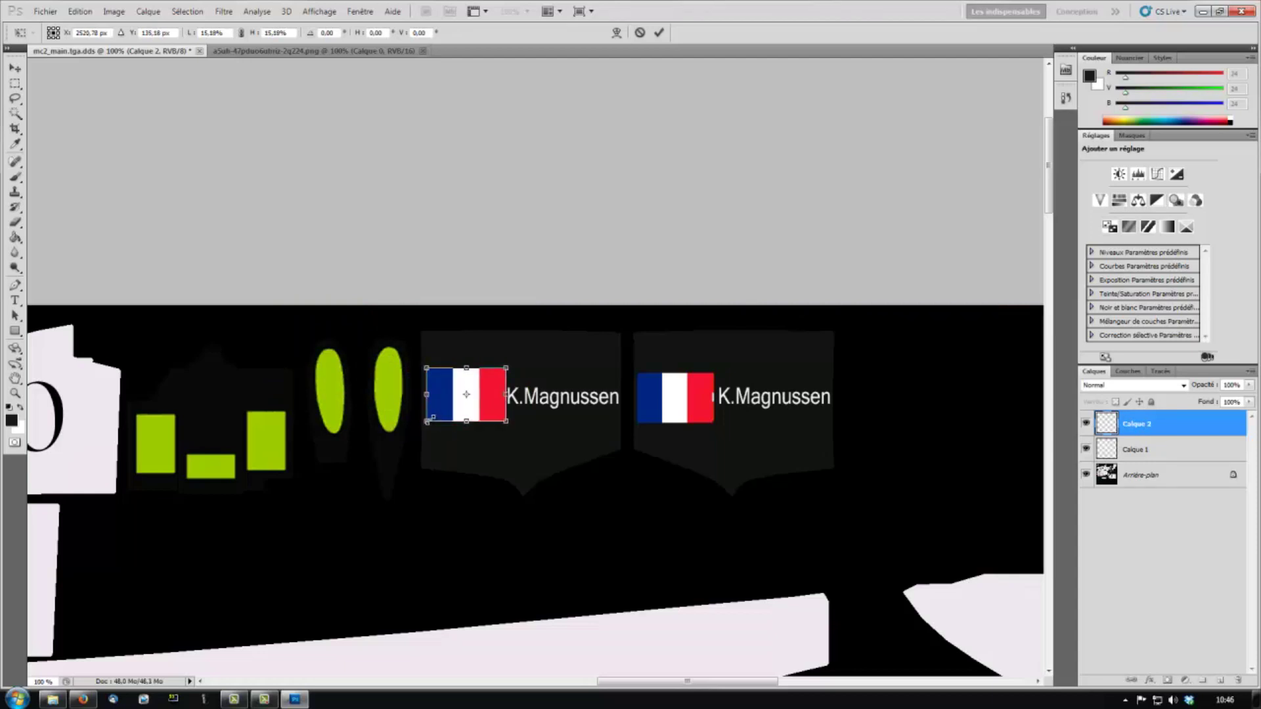
{"action": "left_click_drag", "start_coordinate": [509, 367], "coordinate": [504, 370]}
{"action": "left_click_drag", "start_coordinate": [504, 424], "coordinate": [501, 421]}
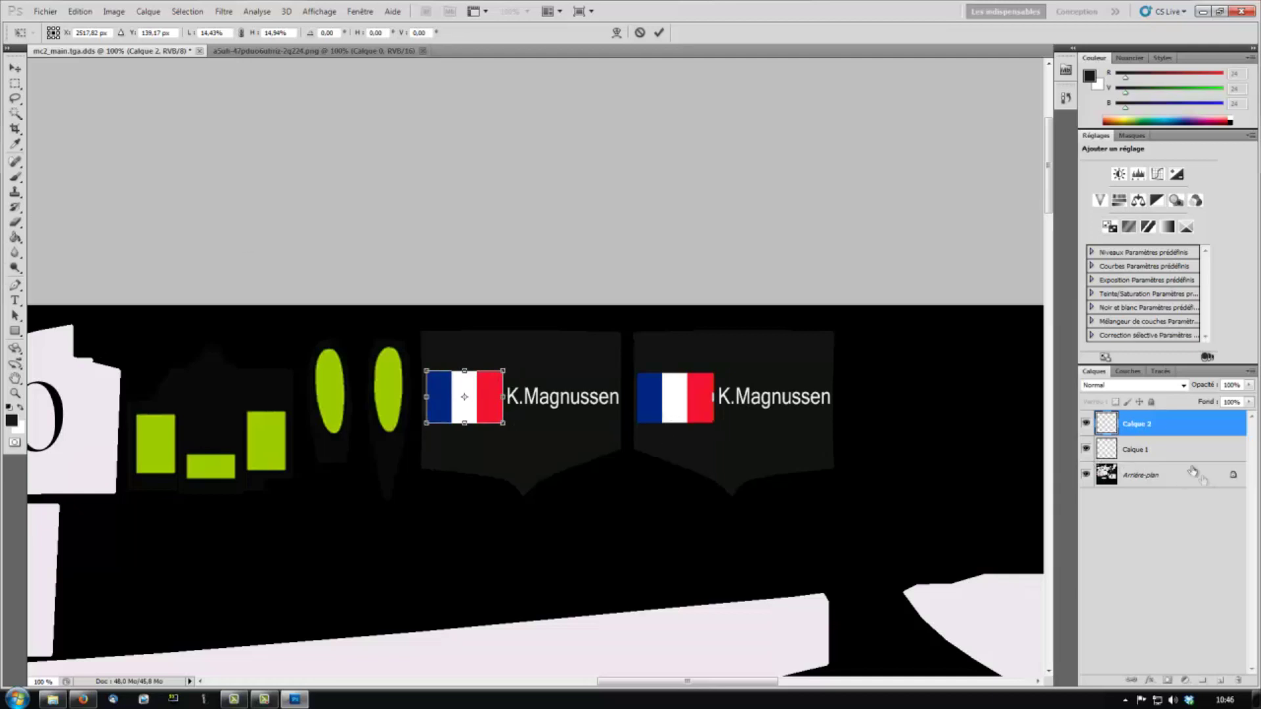
{"action": "left_click", "coordinate": [658, 32]}
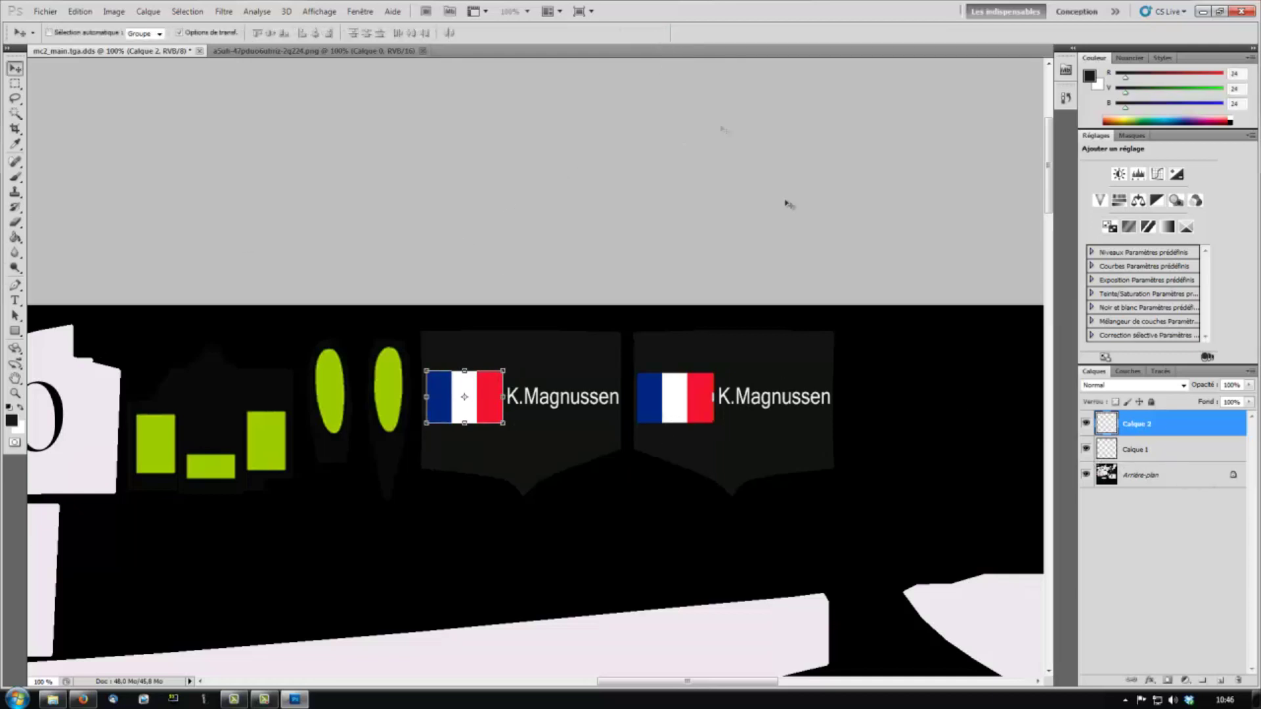
Widen the French flag layer in the right-hand name panel to about 101.7% to cover the Danish flag's edge
{"action": "left_click", "coordinate": [1162, 449]}
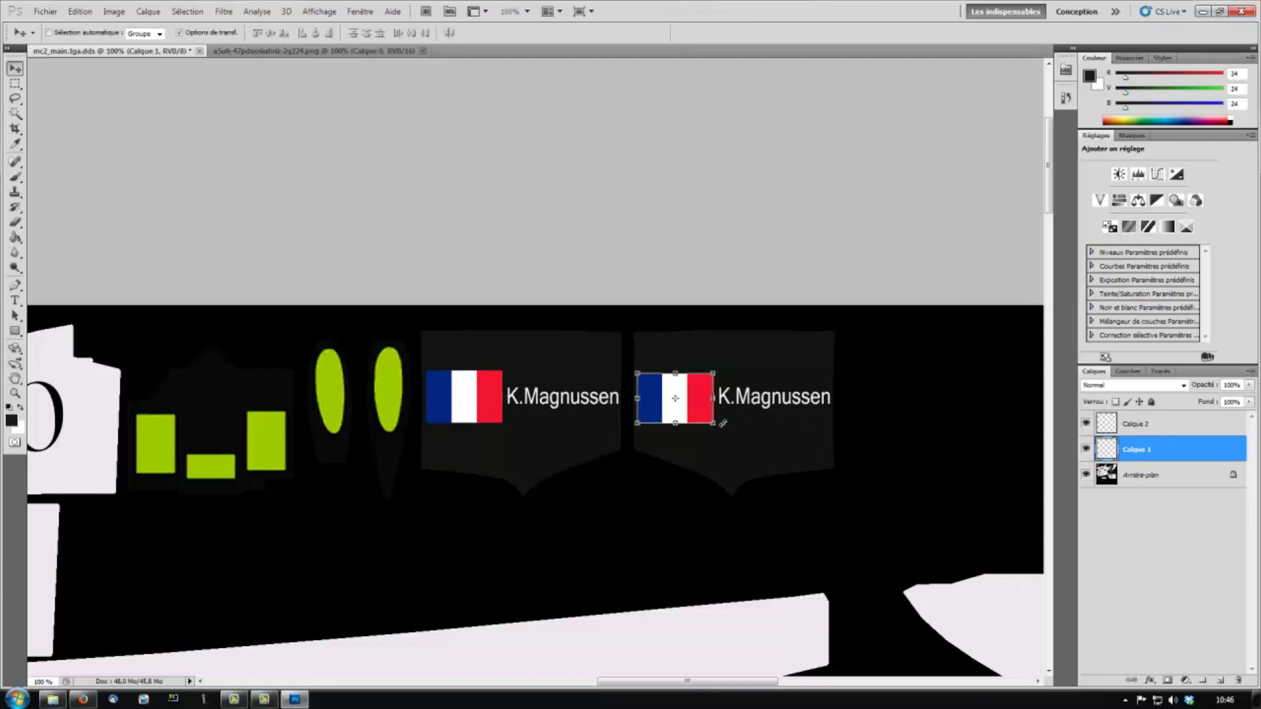
{"action": "left_click_drag", "start_coordinate": [715, 430], "coordinate": [716, 423]}
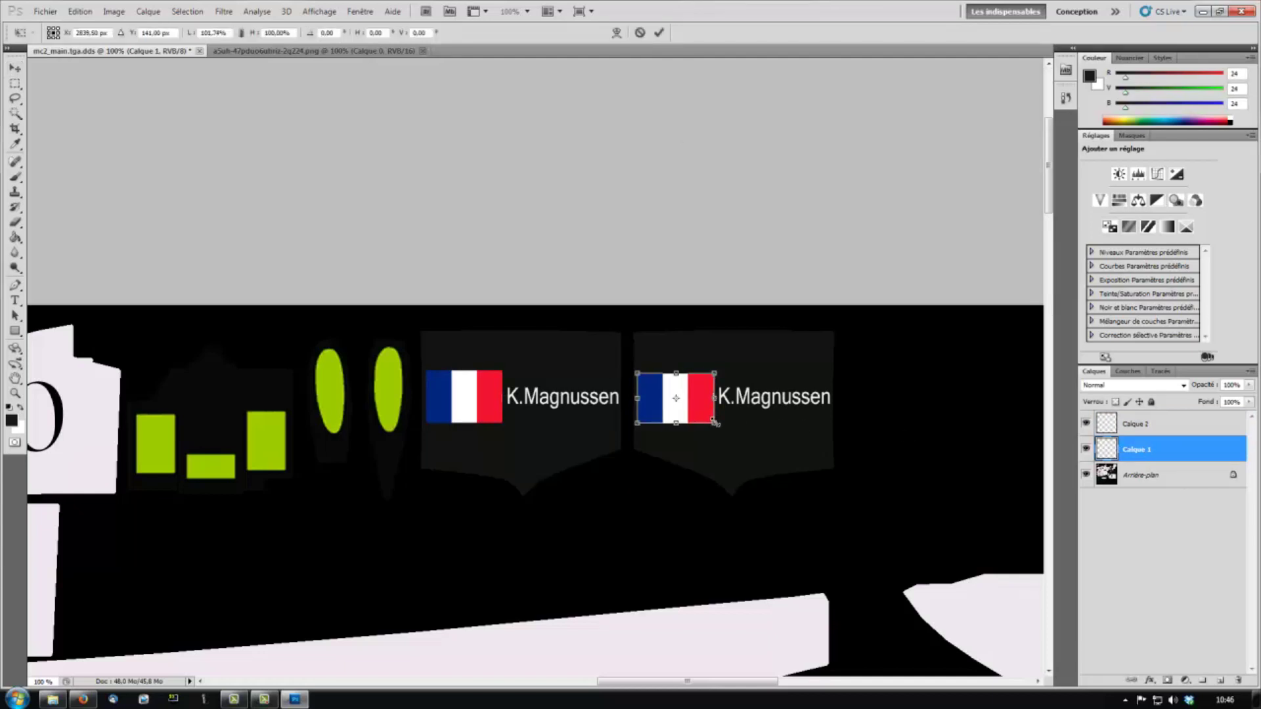
{"action": "left_click", "coordinate": [658, 32]}
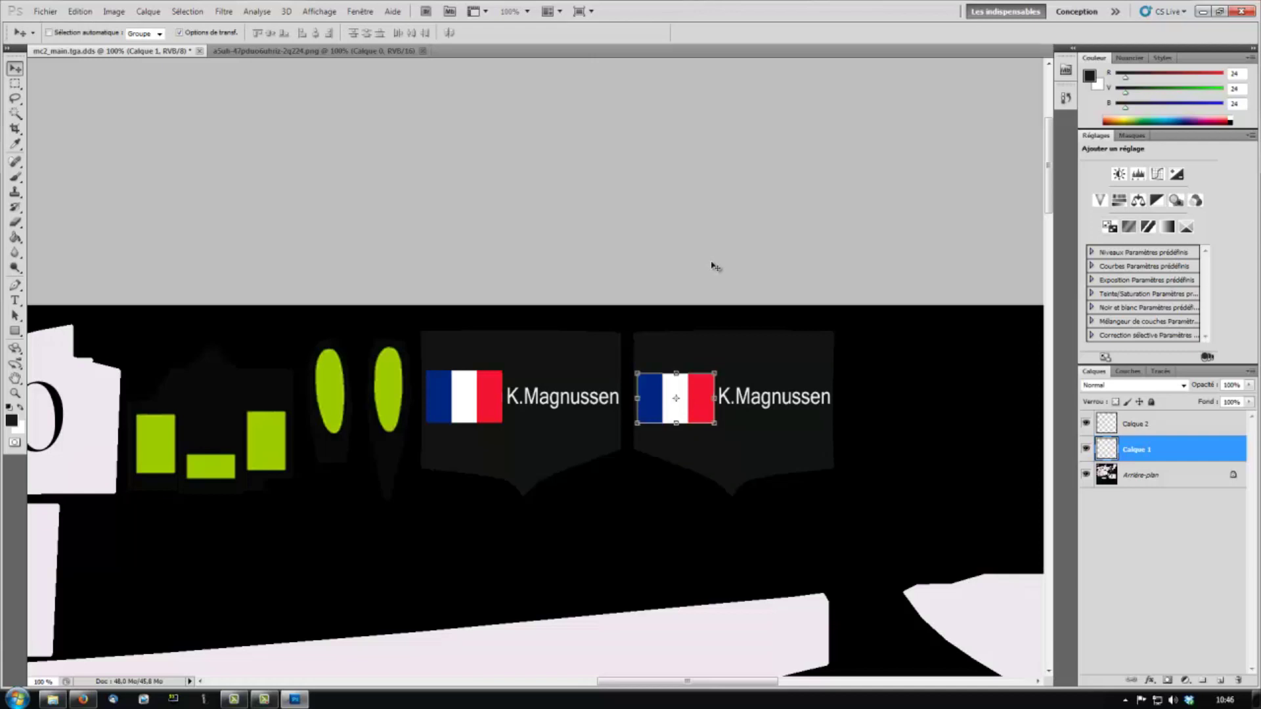
Convert the locked background of the mc2_main.tga.dds texture into a regular layer, keeping the default settings
{"action": "left_click", "coordinate": [1176, 478]}
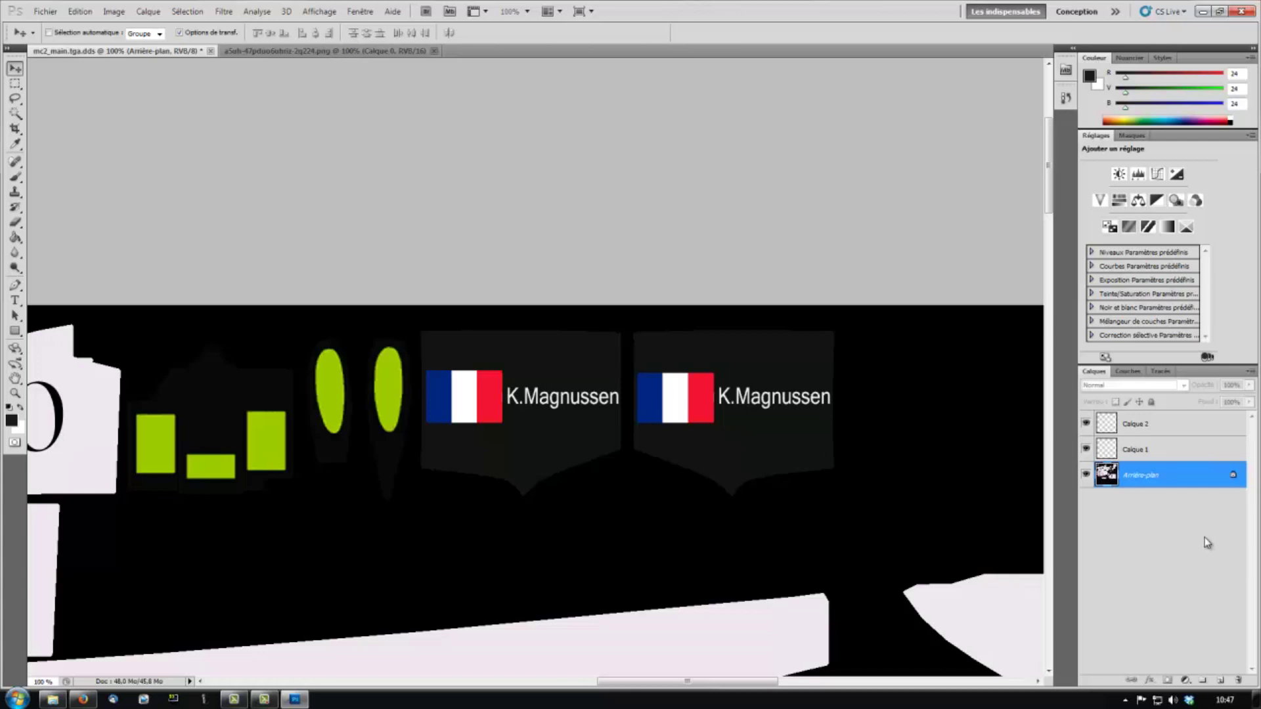
{"action": "double_click", "coordinate": [1233, 476]}
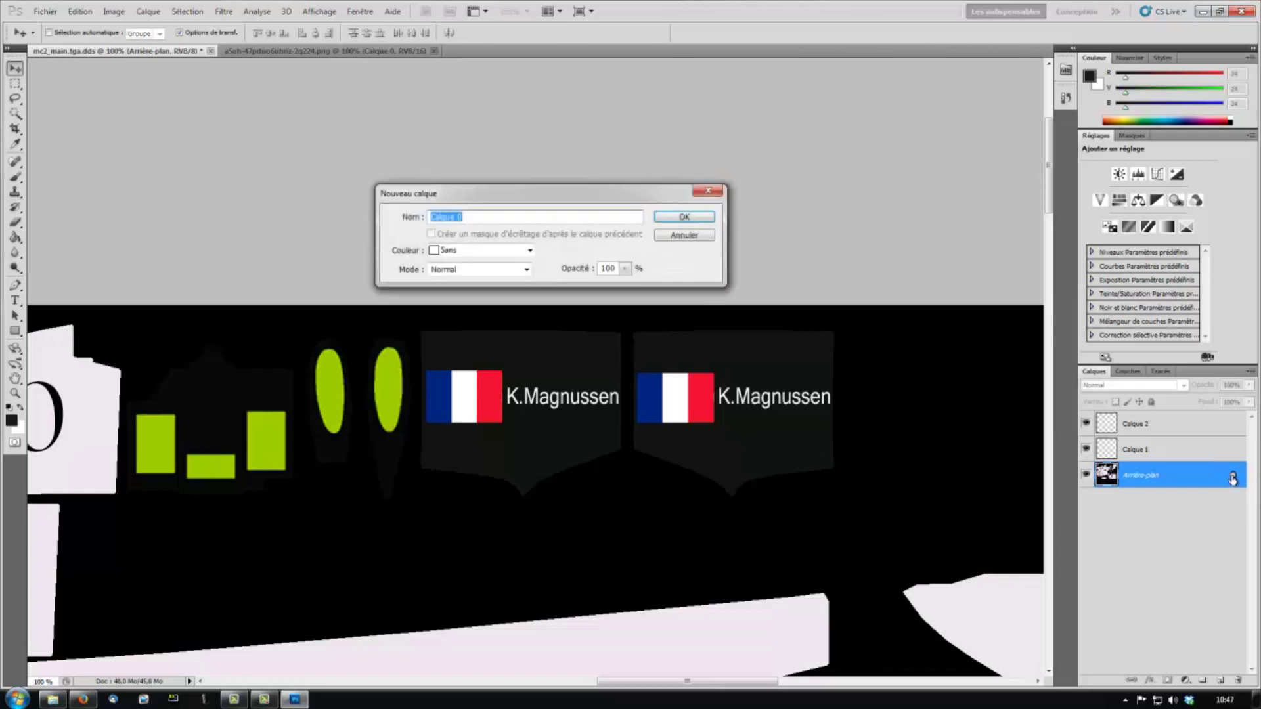
{"action": "left_click", "coordinate": [679, 216]}
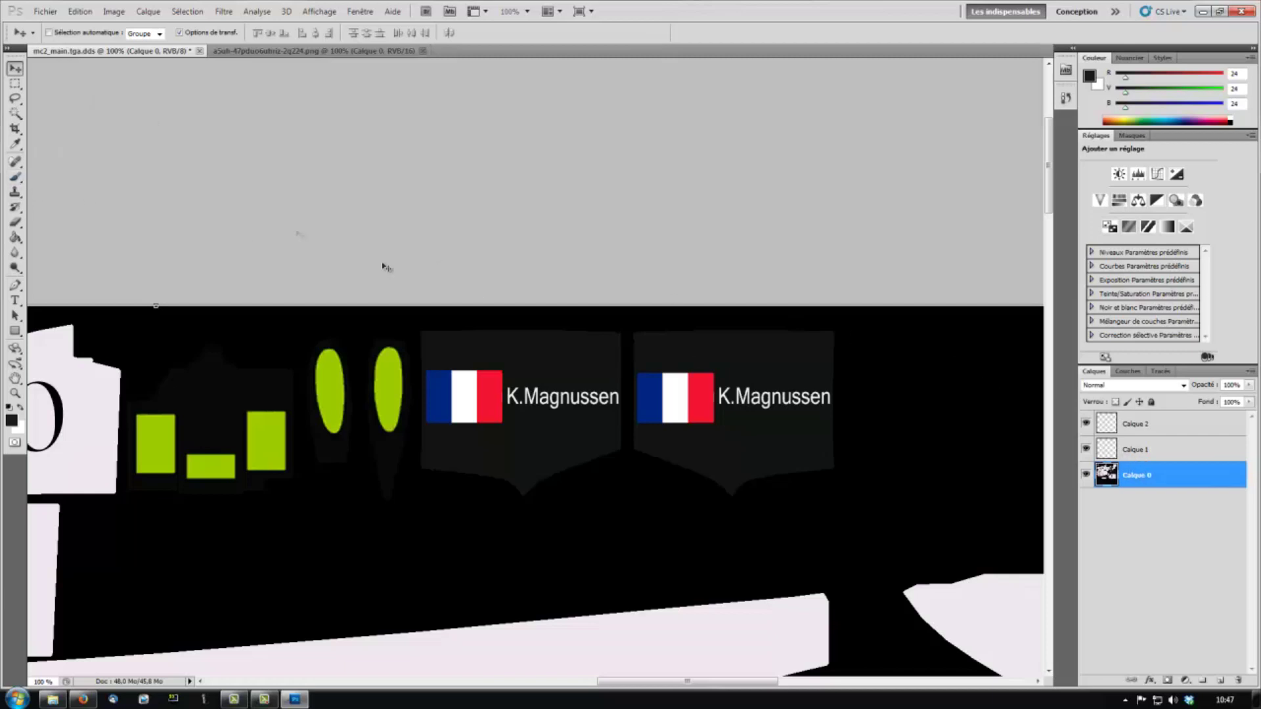
Try to erase the first letter of the driver's name in the right-hand flag panel, and undo the erasure
{"action": "left_click", "coordinate": [15, 222]}
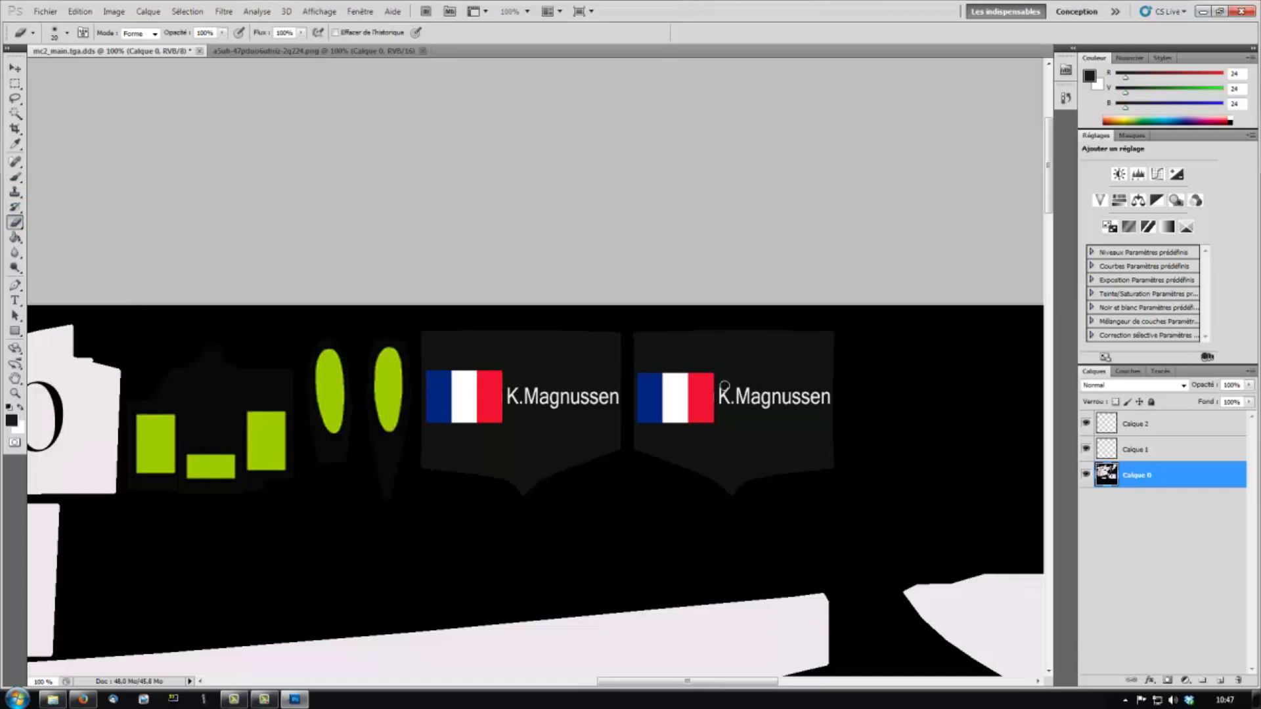
{"action": "left_click_drag", "start_coordinate": [725, 386], "coordinate": [726, 402]}
{"action": "left_click", "coordinate": [79, 12]}
{"action": "left_click", "coordinate": [105, 25]}
Sample the dark panel colour and paint over the driver's name beside both French flags, enlarging the brush to 30 px
{"action": "left_click", "coordinate": [15, 143]}
{"action": "left_click", "coordinate": [742, 349]}
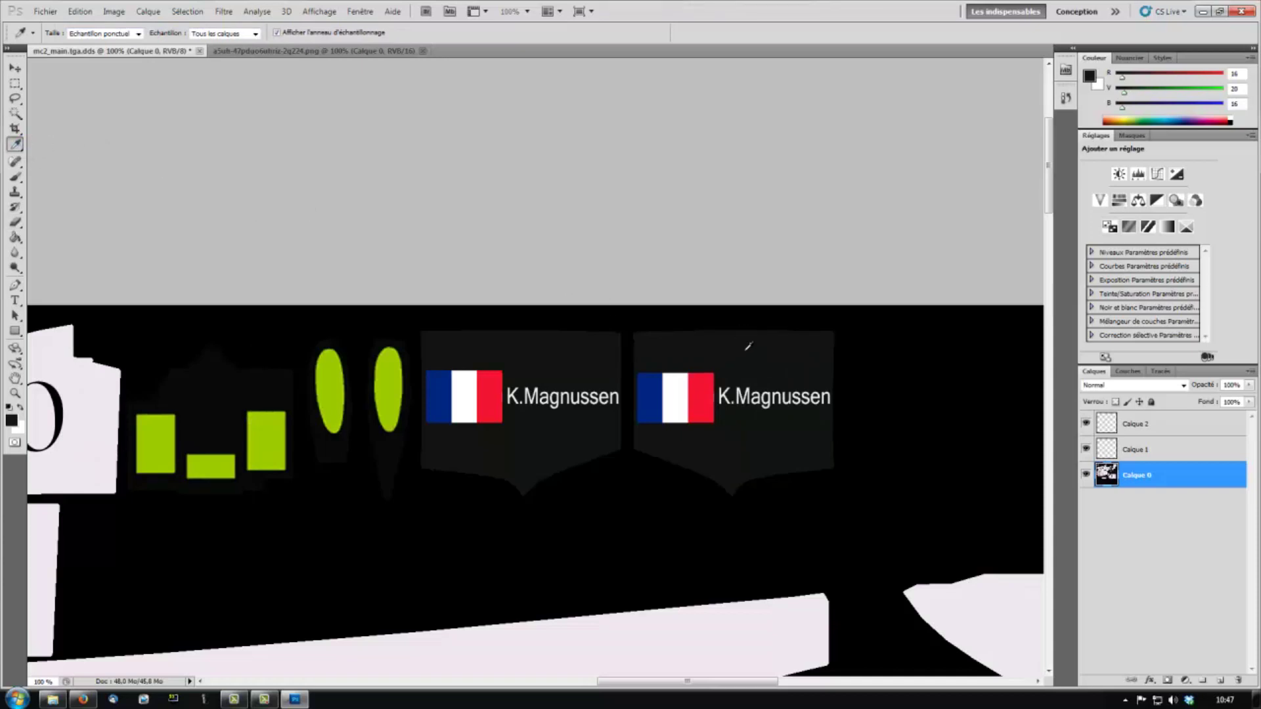
{"action": "left_click", "coordinate": [15, 177]}
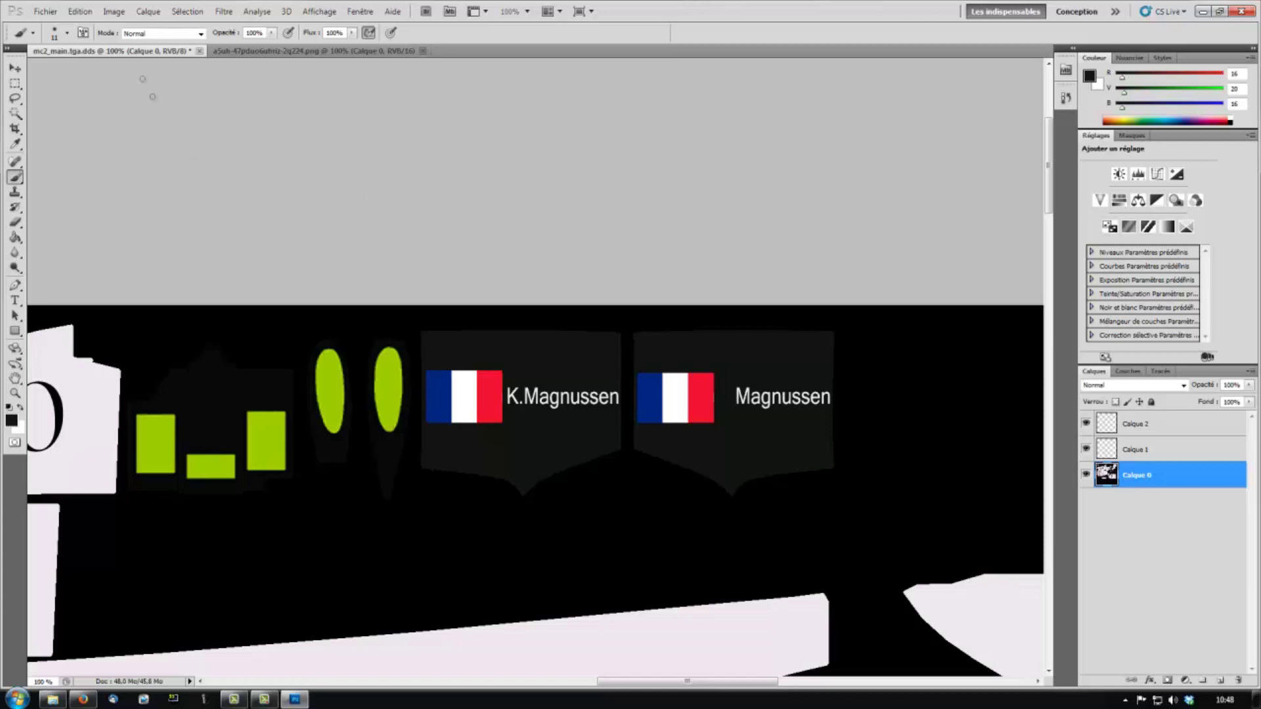
{"action": "left_click", "coordinate": [67, 33]}
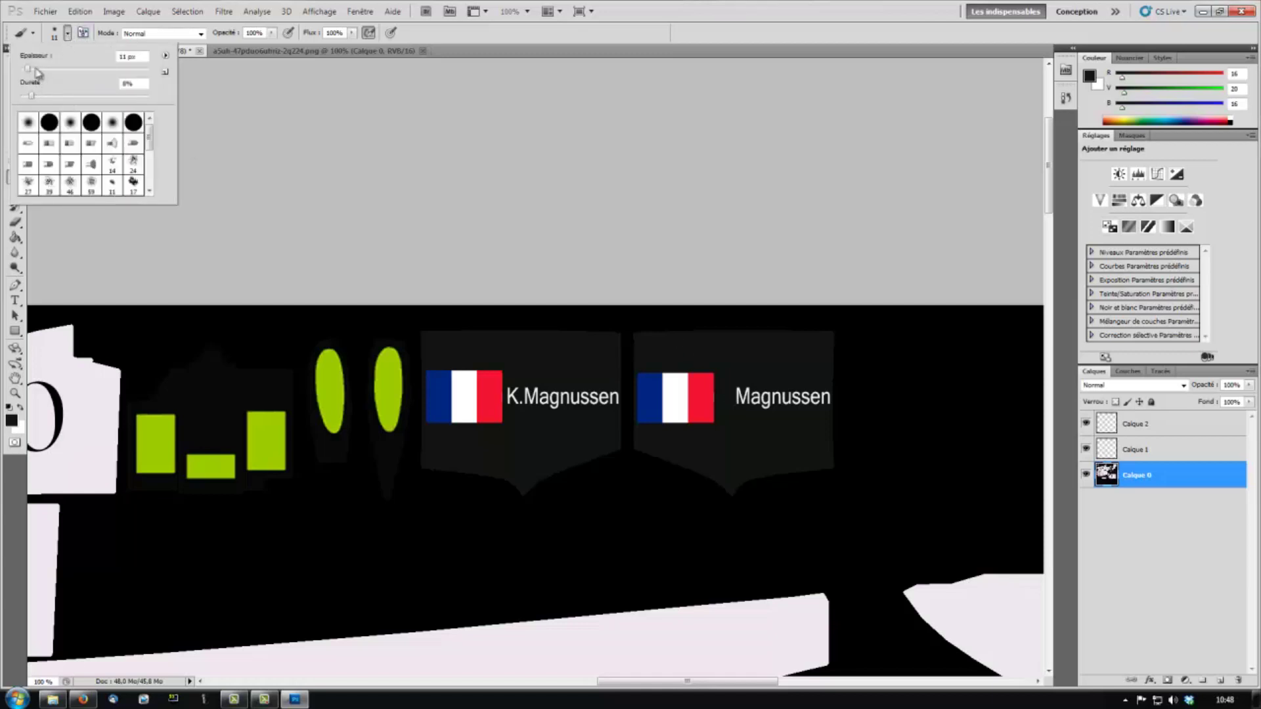
{"action": "left_click_drag", "start_coordinate": [29, 70], "coordinate": [26, 70]}
{"action": "left_click", "coordinate": [749, 388]}
{"action": "mouse_move", "coordinate": [748, 387]}
{"action": "left_mouse_down"}
{"action": "mouse_move", "coordinate": [764, 414]}
{"action": "mouse_move", "coordinate": [770, 386]}
{"action": "mouse_move", "coordinate": [762, 402]}
{"action": "mouse_move", "coordinate": [743, 390]}
{"action": "mouse_move", "coordinate": [787, 405]}
{"action": "mouse_move", "coordinate": [818, 389]}
{"action": "mouse_move", "coordinate": [822, 406]}
{"action": "mouse_move", "coordinate": [824, 386]}
{"action": "mouse_move", "coordinate": [827, 399]}
{"action": "mouse_move", "coordinate": [821, 410]}
{"action": "mouse_move", "coordinate": [781, 407]}
{"action": "left_mouse_up"}
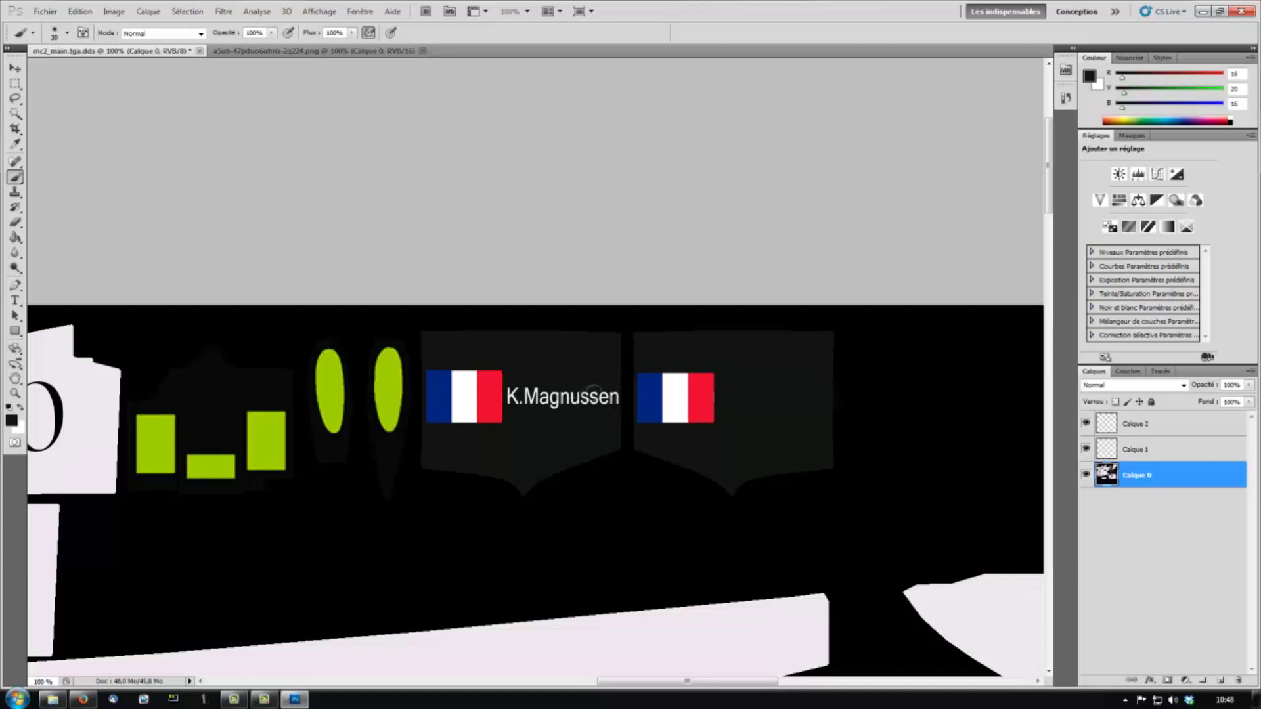
{"action": "left_click_drag", "start_coordinate": [604, 390], "coordinate": [611, 403]}
{"action": "mouse_move", "coordinate": [601, 396]}
{"action": "left_mouse_down"}
{"action": "mouse_move", "coordinate": [514, 403]}
{"action": "mouse_move", "coordinate": [512, 384]}
{"action": "mouse_move", "coordinate": [594, 394]}
{"action": "mouse_move", "coordinate": [529, 399]}
{"action": "left_mouse_up"}
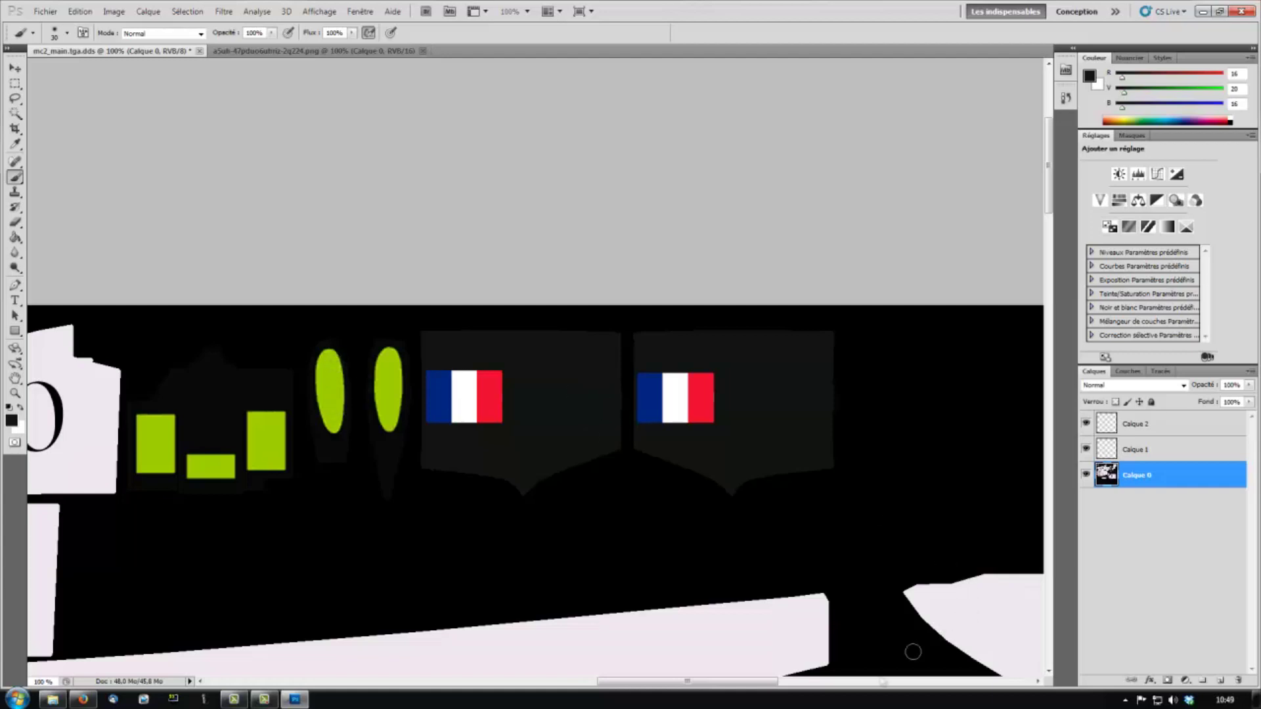
Try a brush stroke on Calque 1 over the driver's name beside the British flag, and undo it
{"action": "left_click_drag", "start_coordinate": [699, 686], "coordinate": [609, 681]}
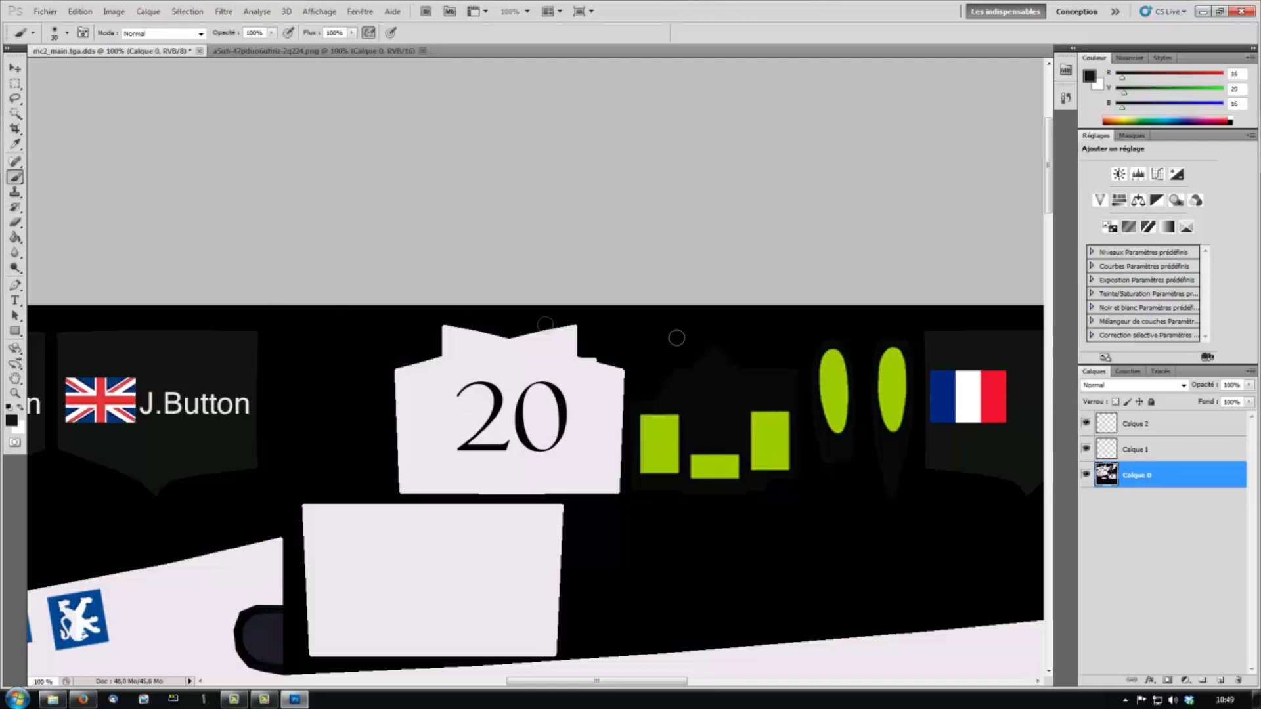
{"action": "left_click", "coordinate": [1141, 449]}
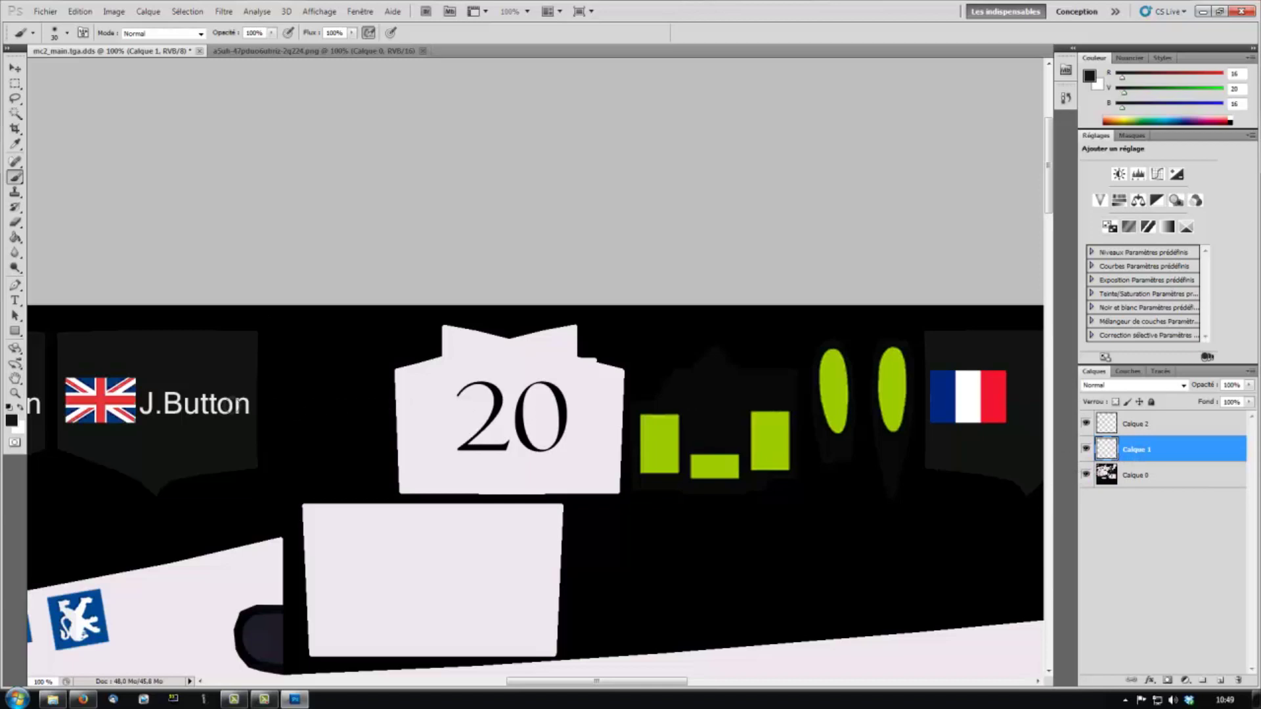
{"action": "left_click", "coordinate": [233, 405]}
{"action": "left_click", "coordinate": [114, 11]}
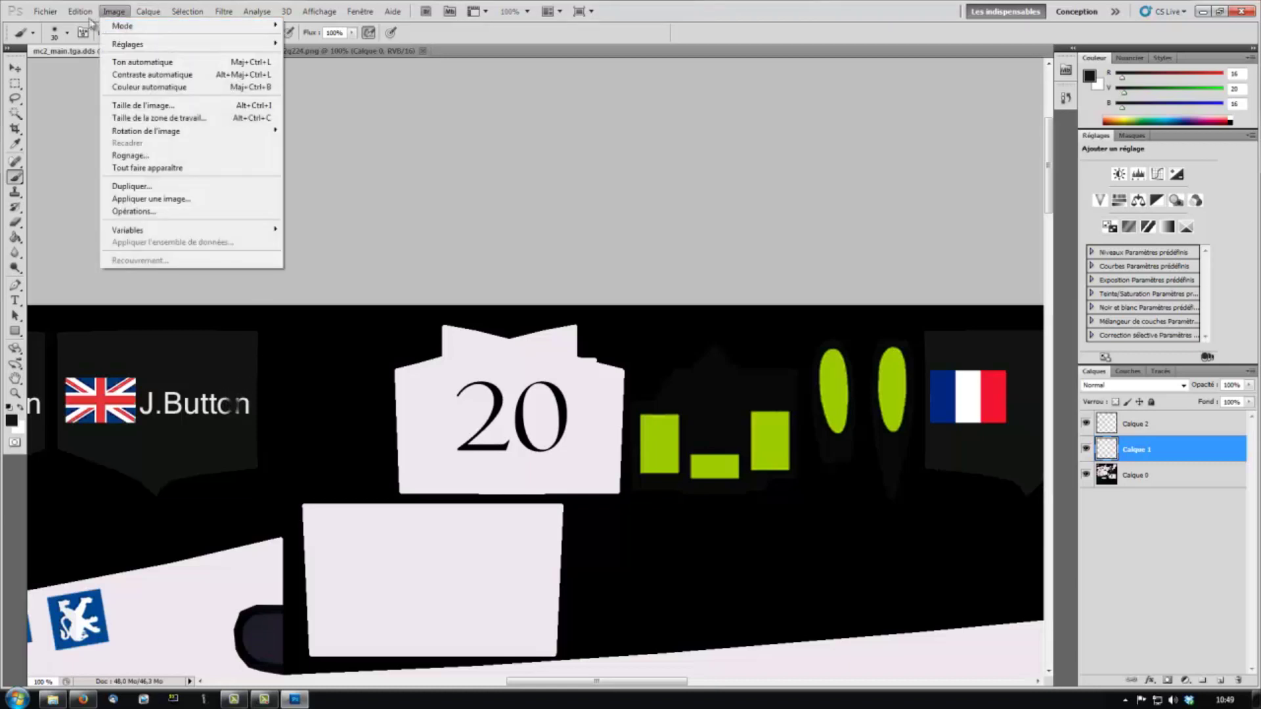
{"action": "left_click", "coordinate": [98, 25]}
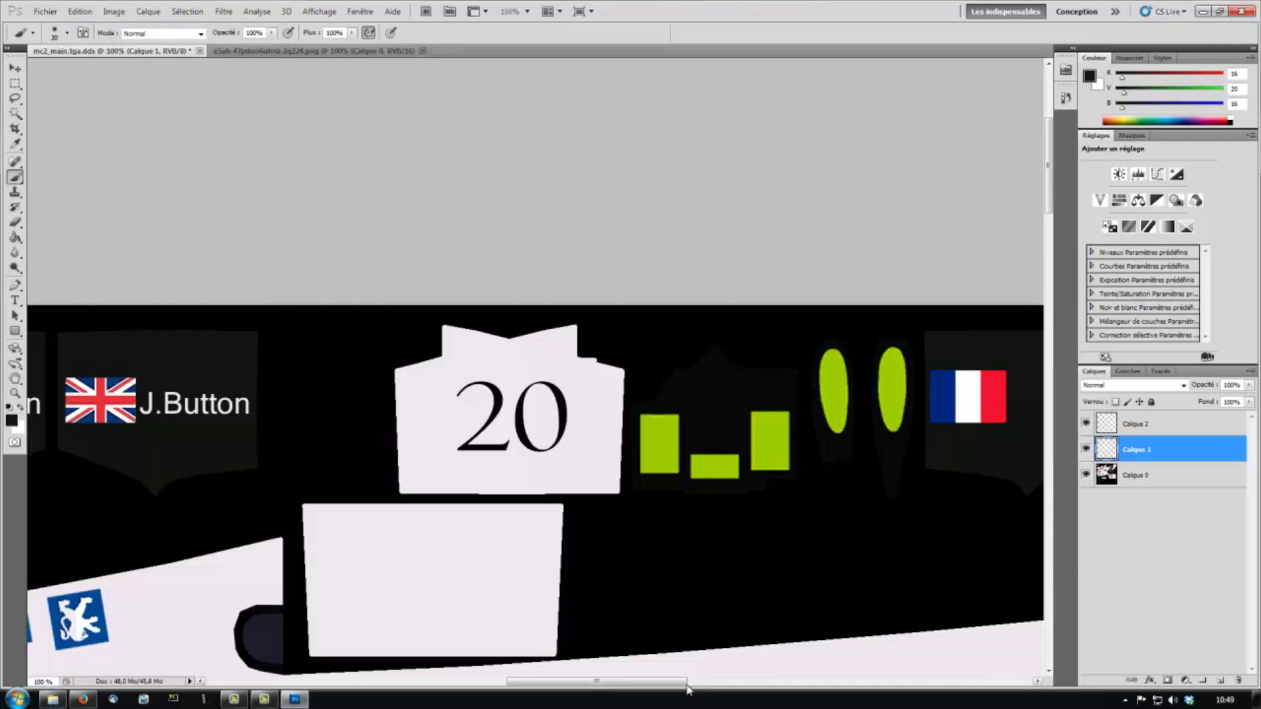
Add a Hauser Italic text layer directly above Calque 0 with the new driver's nickname, beside the flag in the left-hand French panel
{"action": "left_click_drag", "start_coordinate": [675, 683], "coordinate": [705, 685]}
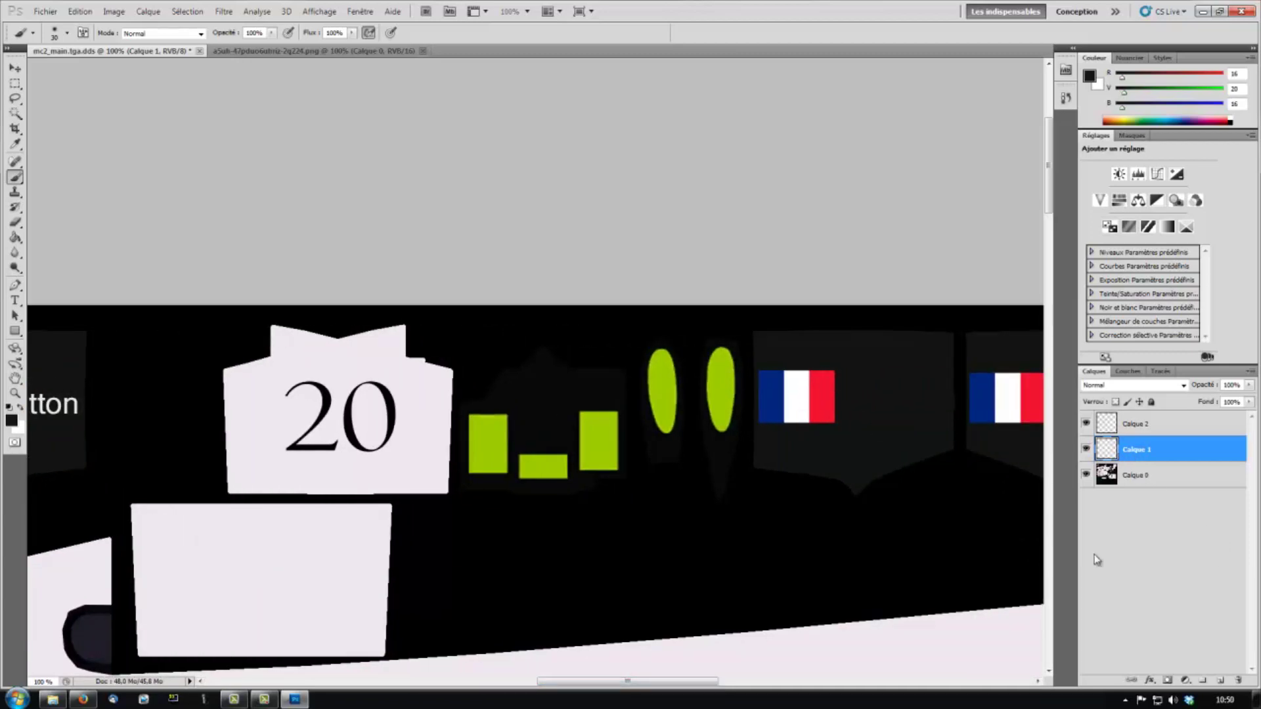
{"action": "left_click", "coordinate": [1143, 478]}
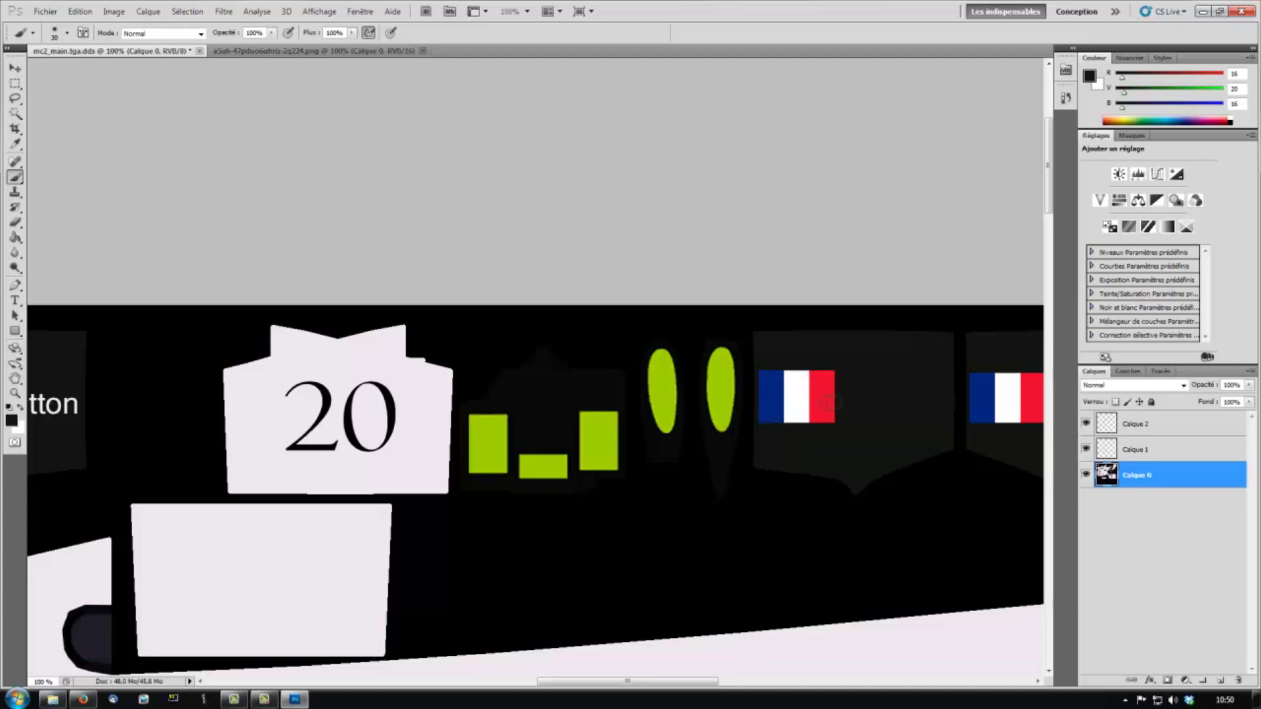
{"action": "left_click_drag", "start_coordinate": [707, 682], "coordinate": [744, 686]}
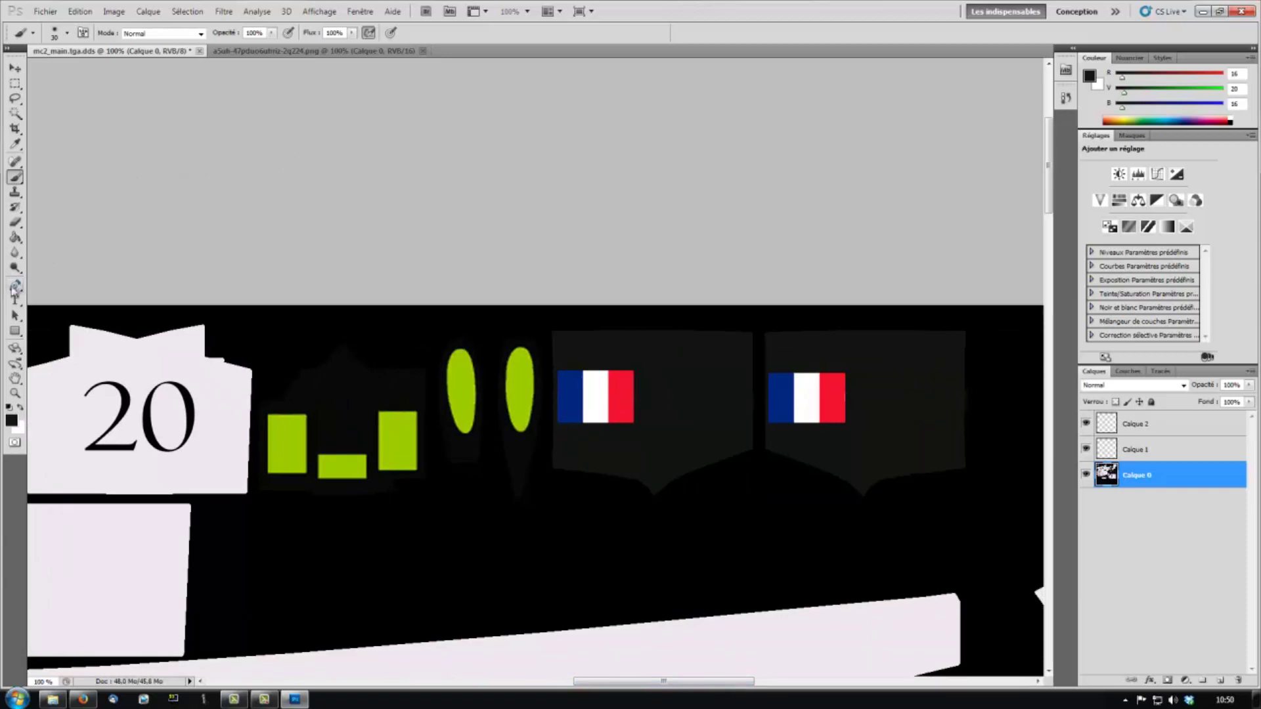
{"action": "left_click", "coordinate": [14, 300]}
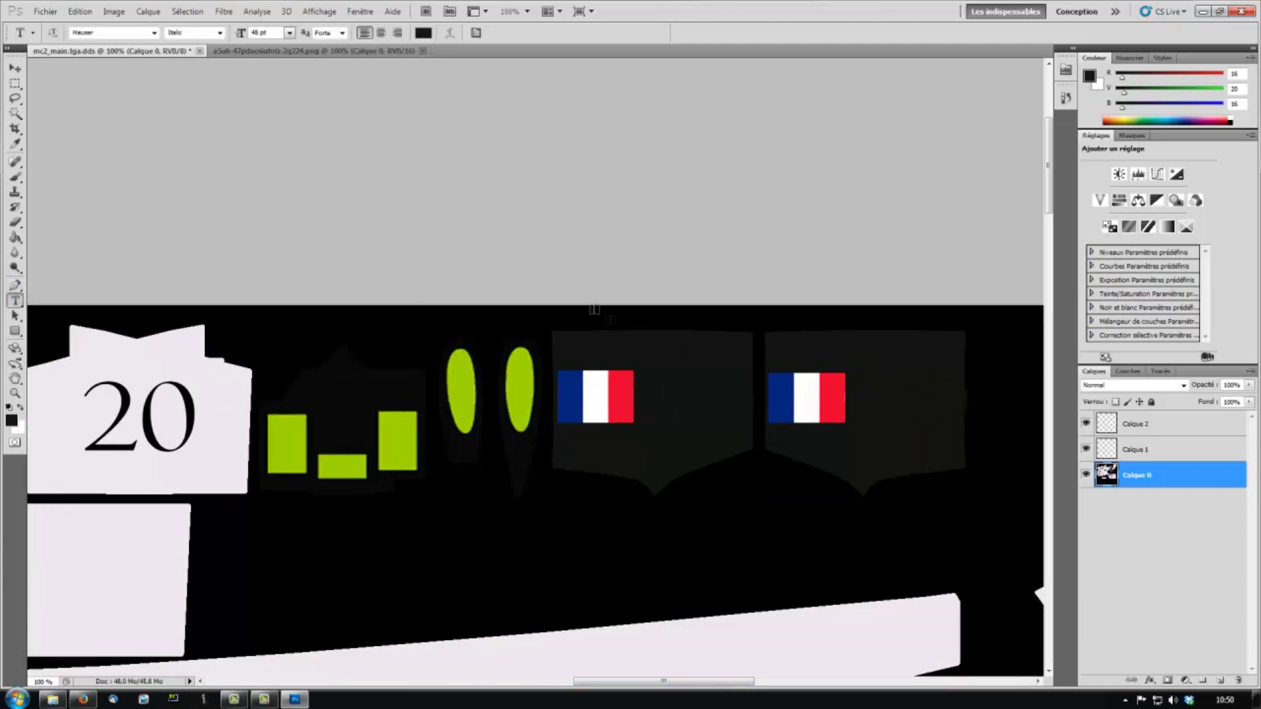
{"action": "left_click", "coordinate": [153, 32]}
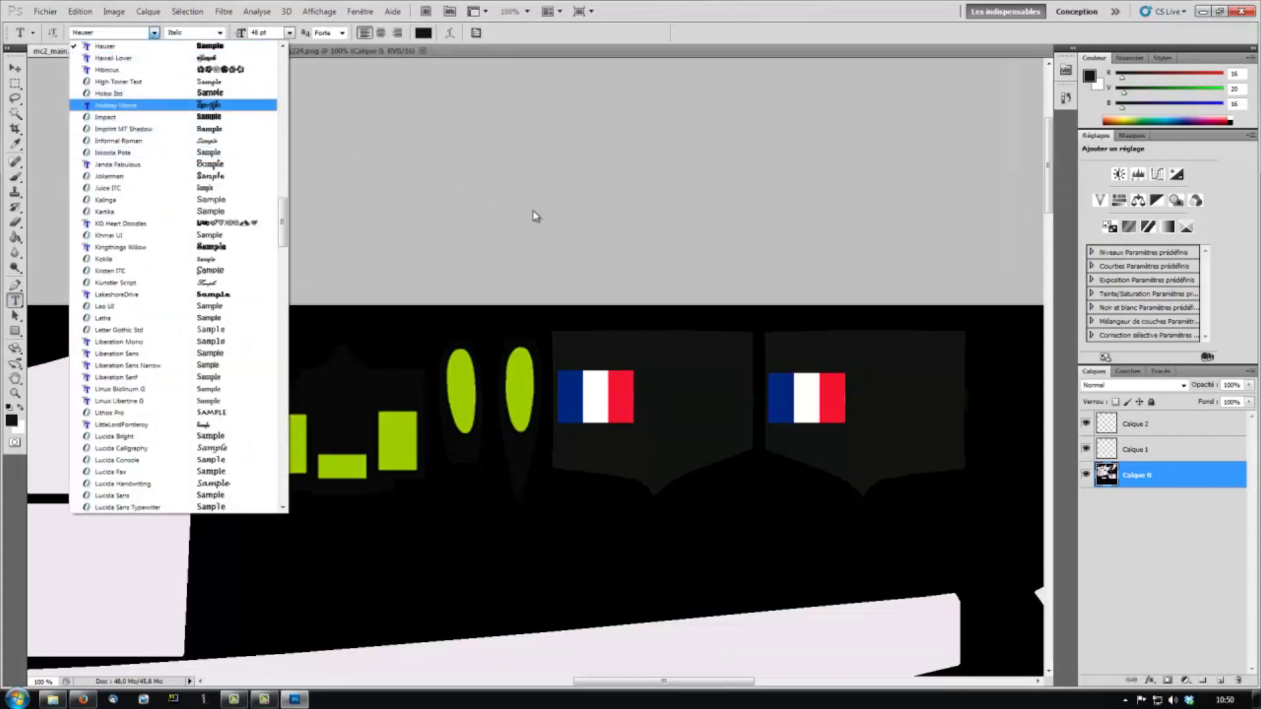
{"action": "left_click", "coordinate": [680, 398]}
{"action": "left_click", "coordinate": [659, 394]}
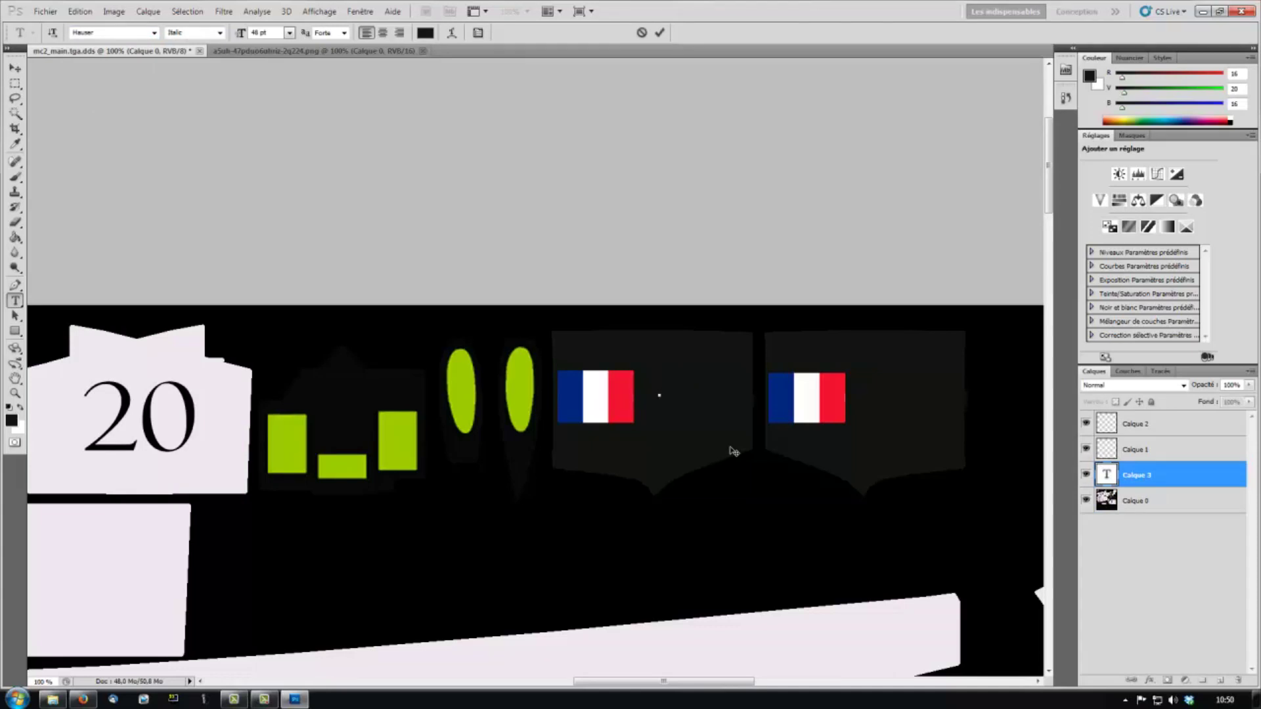
{"action": "type", "text": "_______"}
Set the colour of the whole nickname text to white (ffffff) and commit the text
{"action": "double_click", "coordinate": [785, 381]}
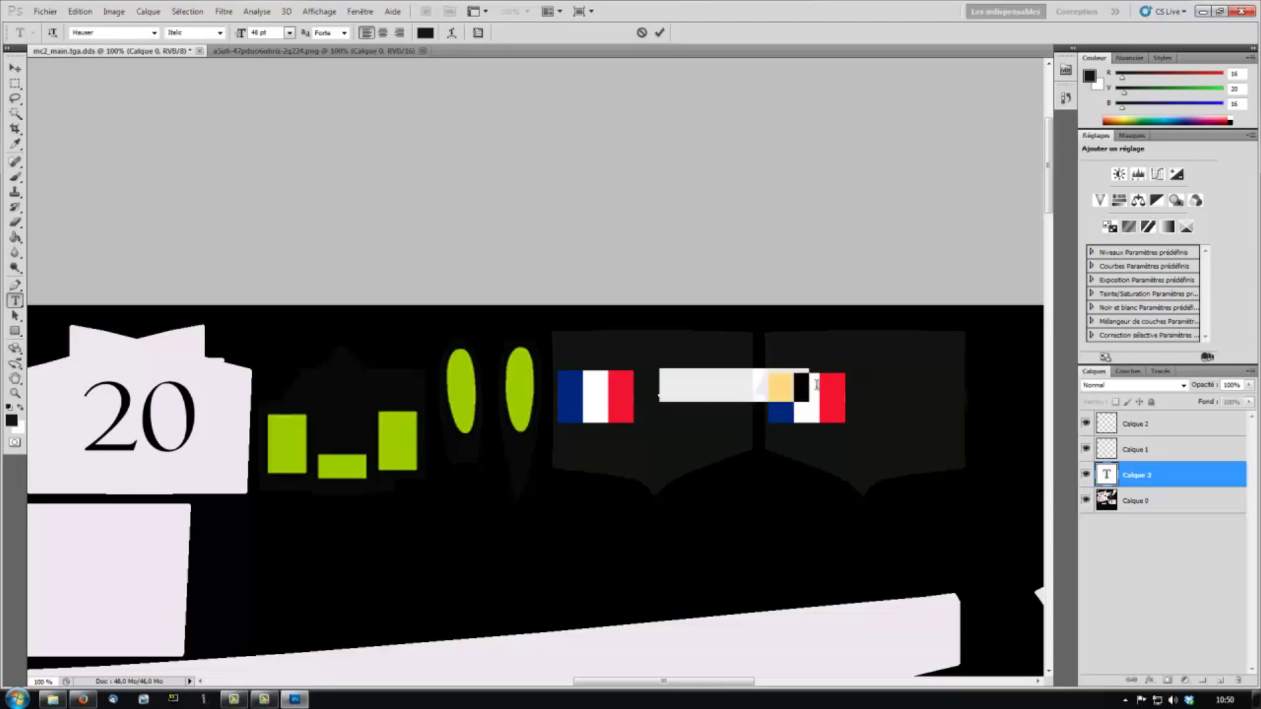
{"action": "left_click", "coordinate": [426, 33]}
{"action": "left_click", "coordinate": [647, 315]}
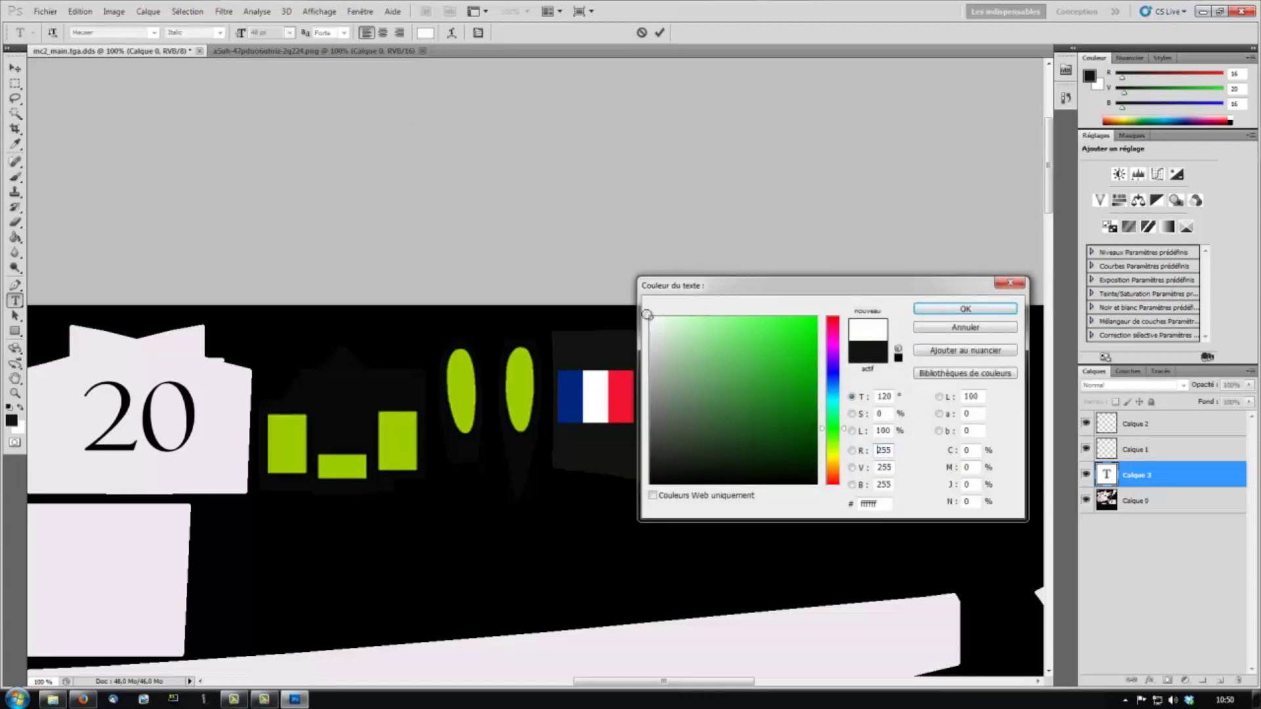
{"action": "left_click", "coordinate": [922, 309]}
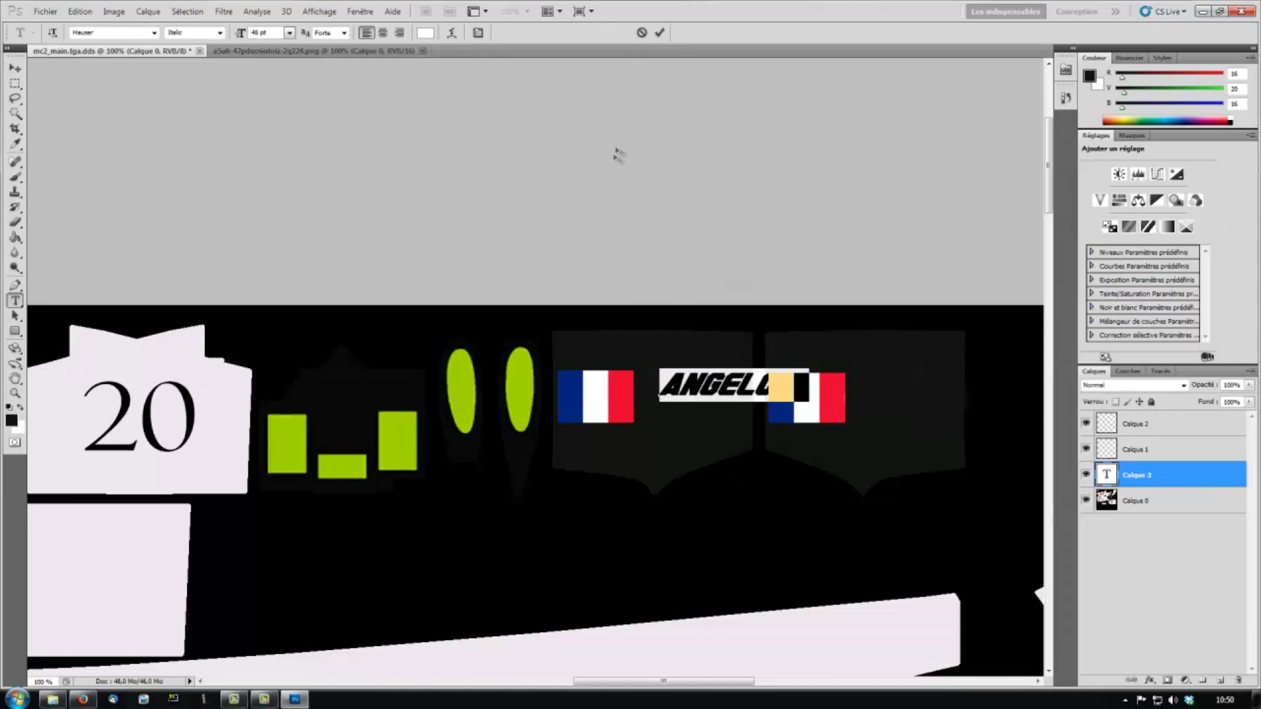
{"action": "left_click", "coordinate": [662, 38]}
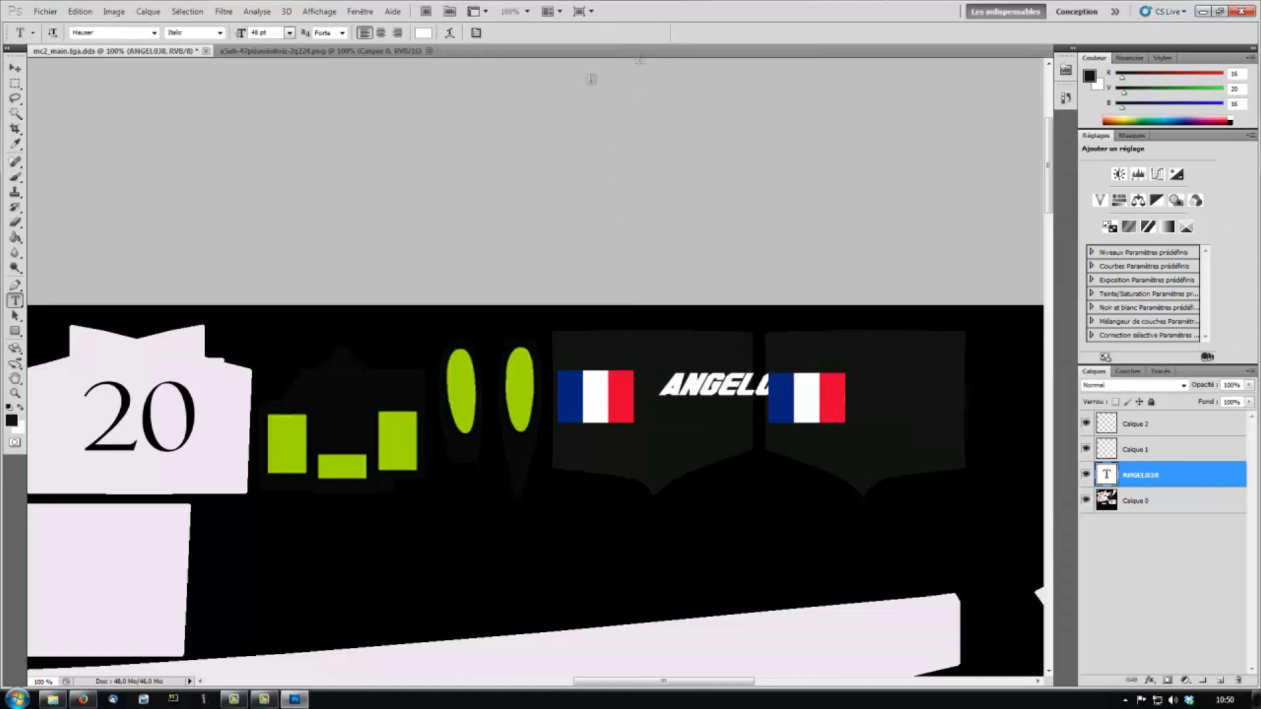
Narrow the nickname text to about 54.2% width and fit it beside the flag in the left-hand French panel
{"action": "left_click", "coordinate": [15, 68]}
{"action": "left_click_drag", "start_coordinate": [751, 392], "coordinate": [691, 397]}
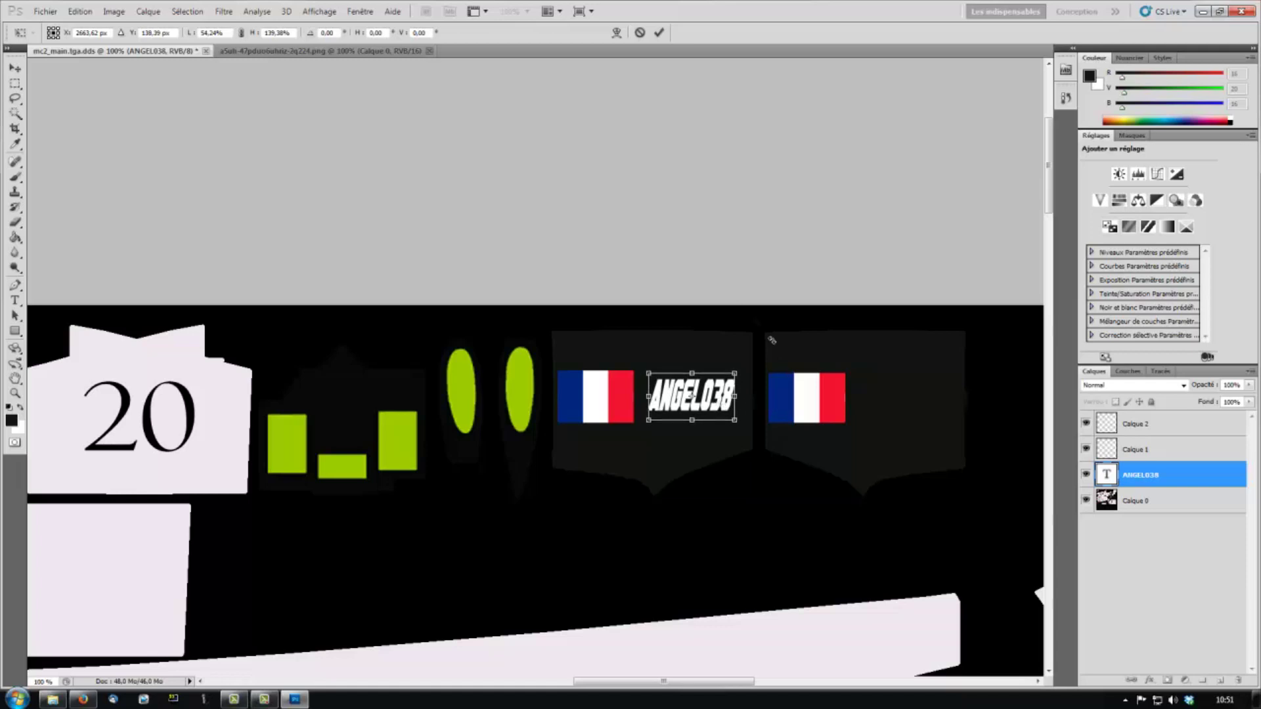
{"action": "left_click", "coordinate": [658, 32]}
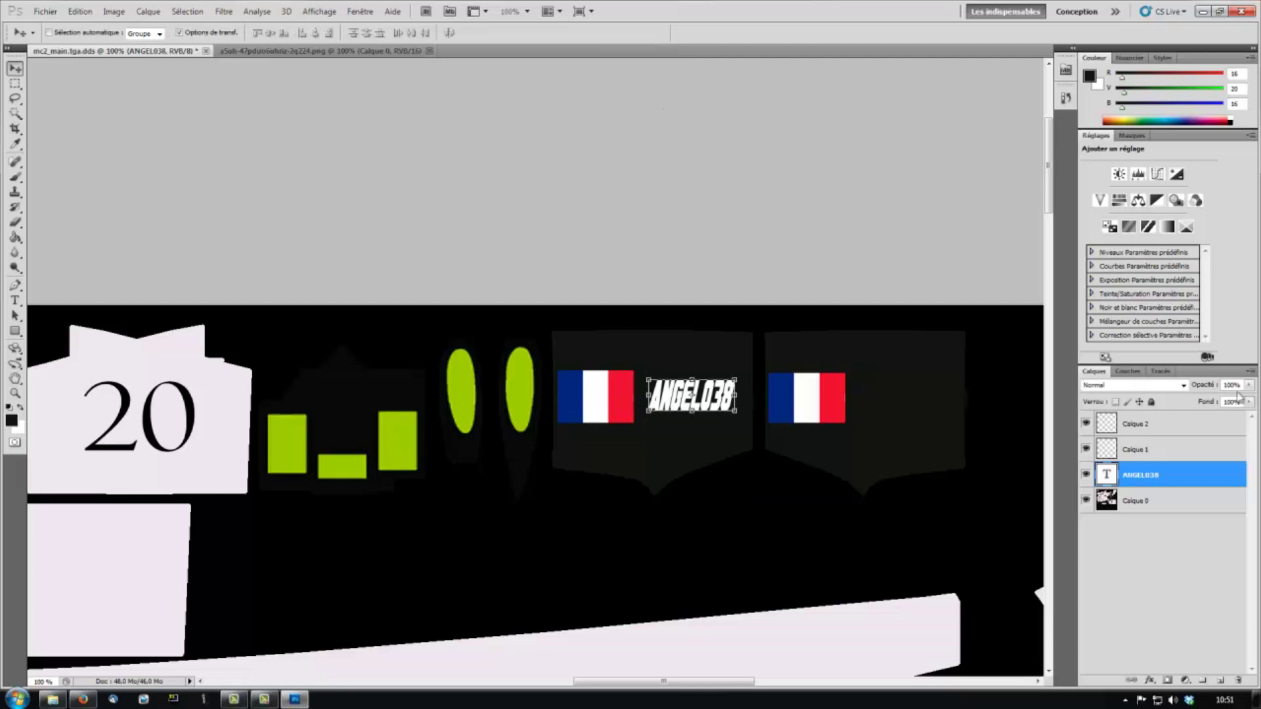
Duplicate the nickname text layer within the texture and place the copy beside the flag in the right-hand French panel
{"action": "right_click", "coordinate": [1152, 484]}
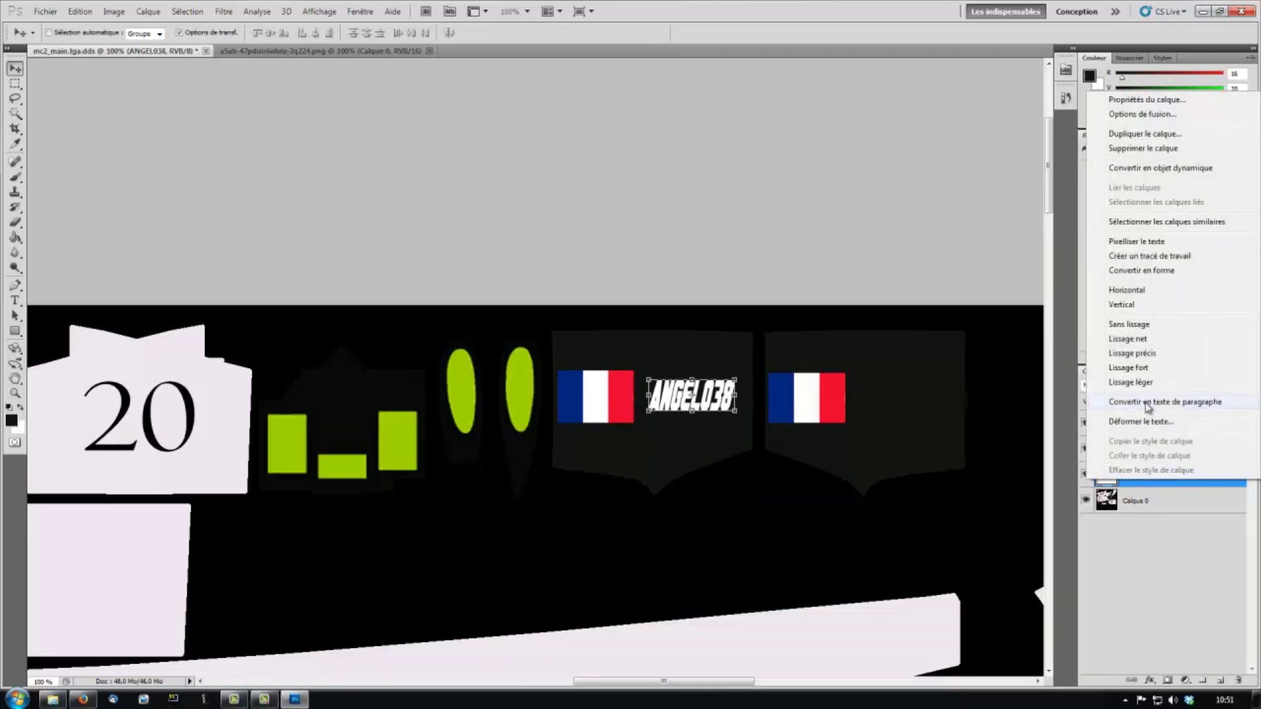
{"action": "left_click", "coordinate": [1143, 134]}
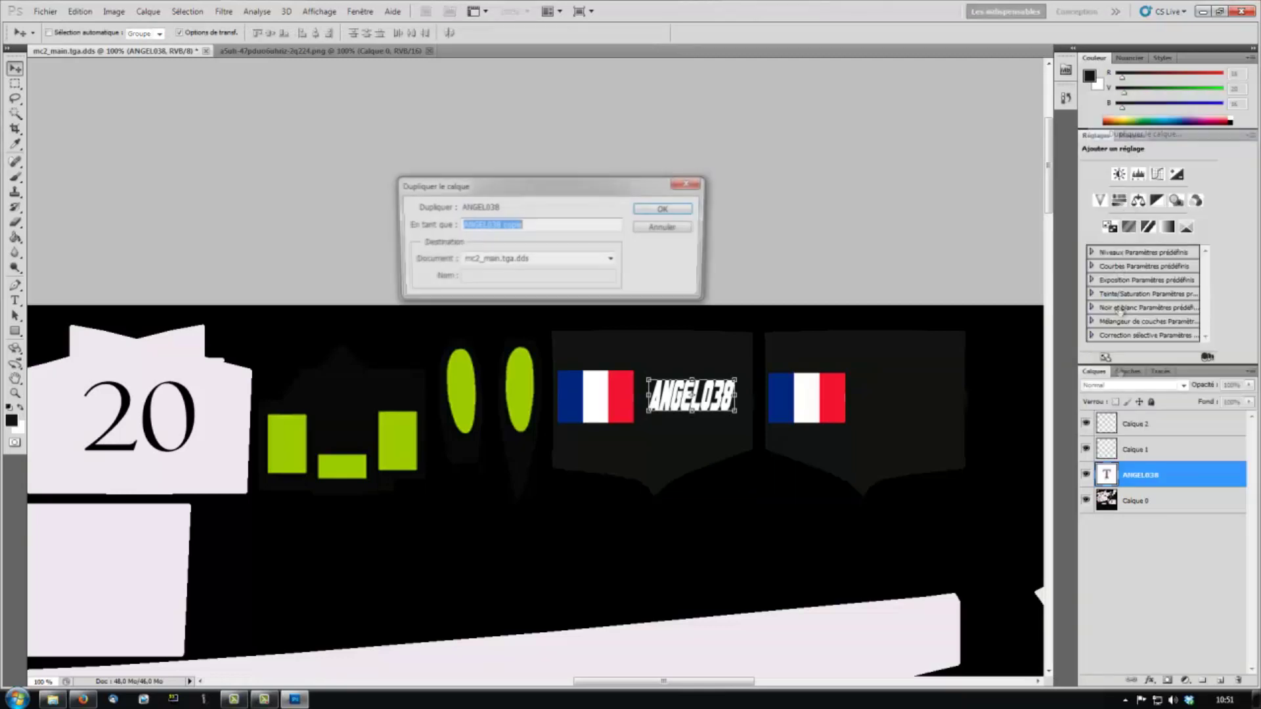
{"action": "left_click", "coordinate": [681, 214]}
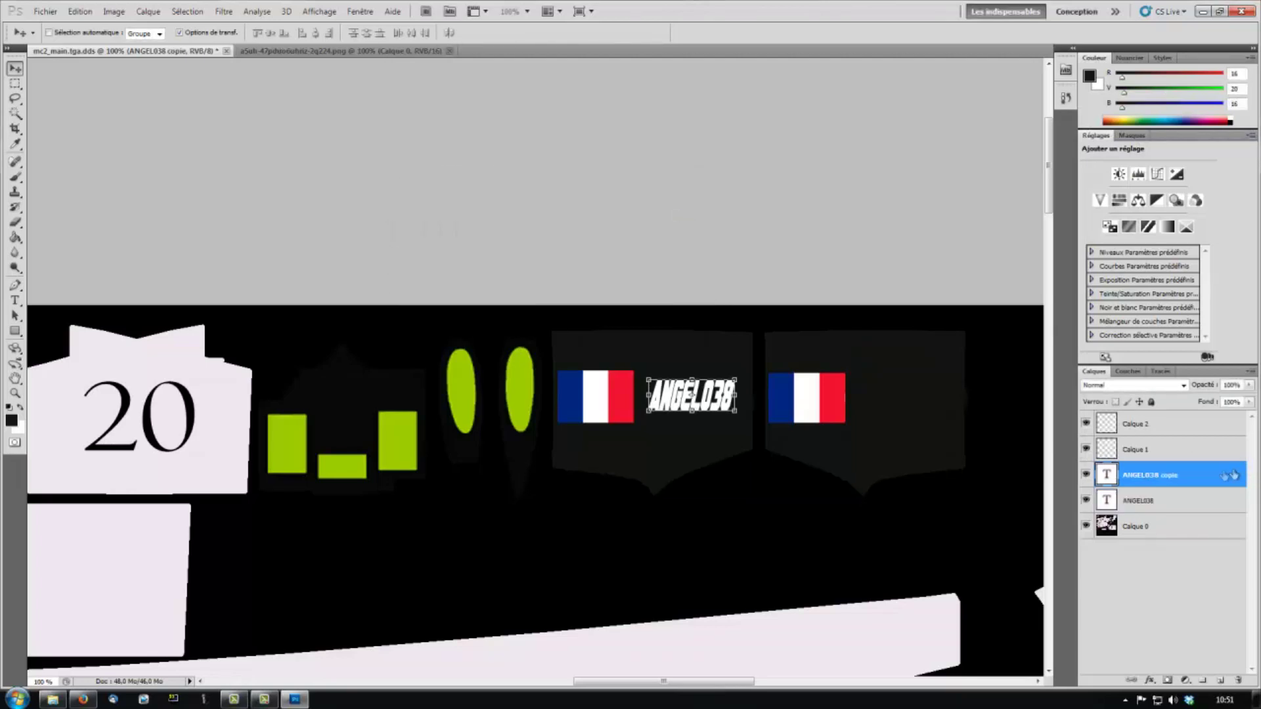
{"action": "left_click_drag", "start_coordinate": [709, 408], "coordinate": [917, 405]}
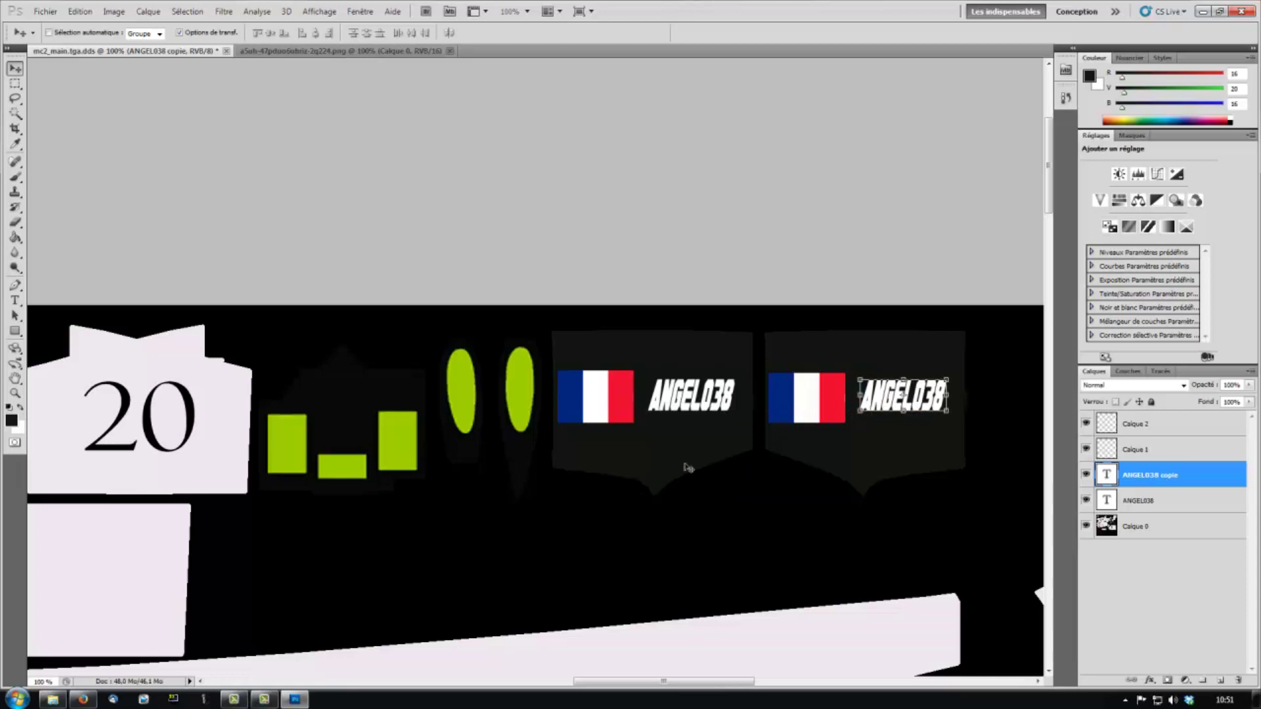
Compare the new flag and name panels with the other driver's panels and the overall texture at 50% and 25% zoom
{"action": "left_click_drag", "start_coordinate": [748, 681], "coordinate": [657, 680]}
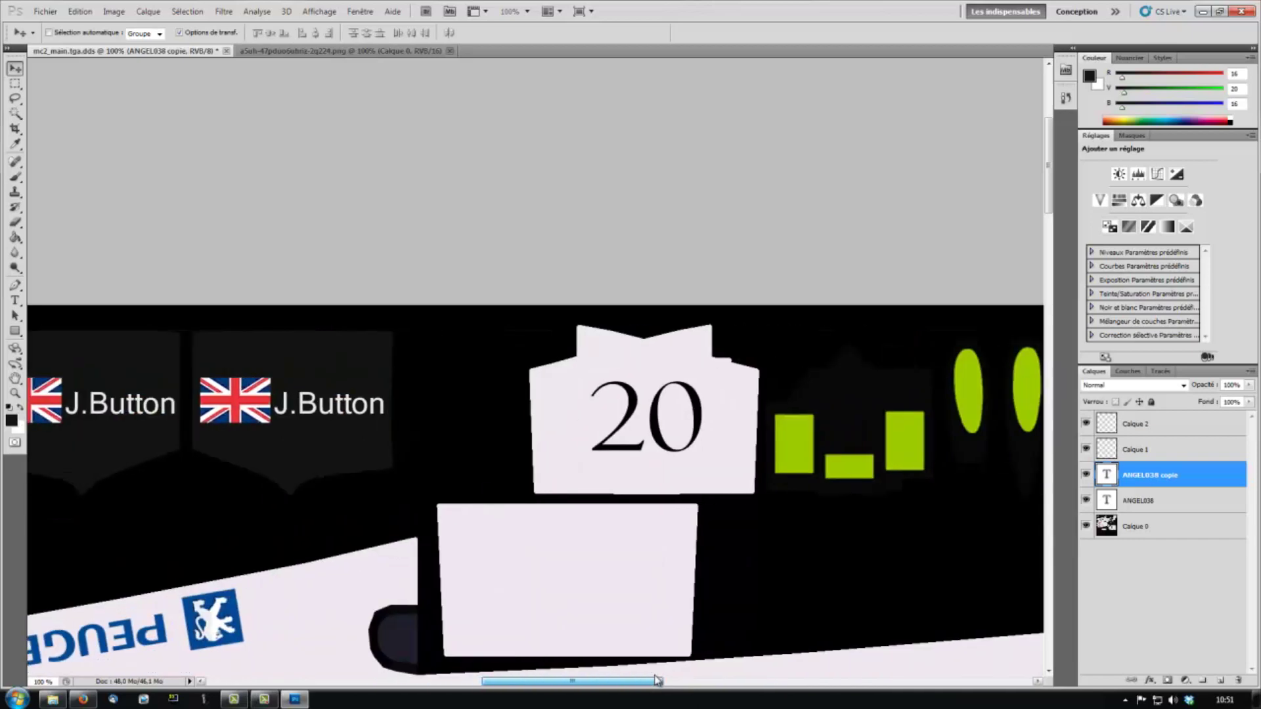
{"action": "left_click_drag", "start_coordinate": [656, 681], "coordinate": [747, 683]}
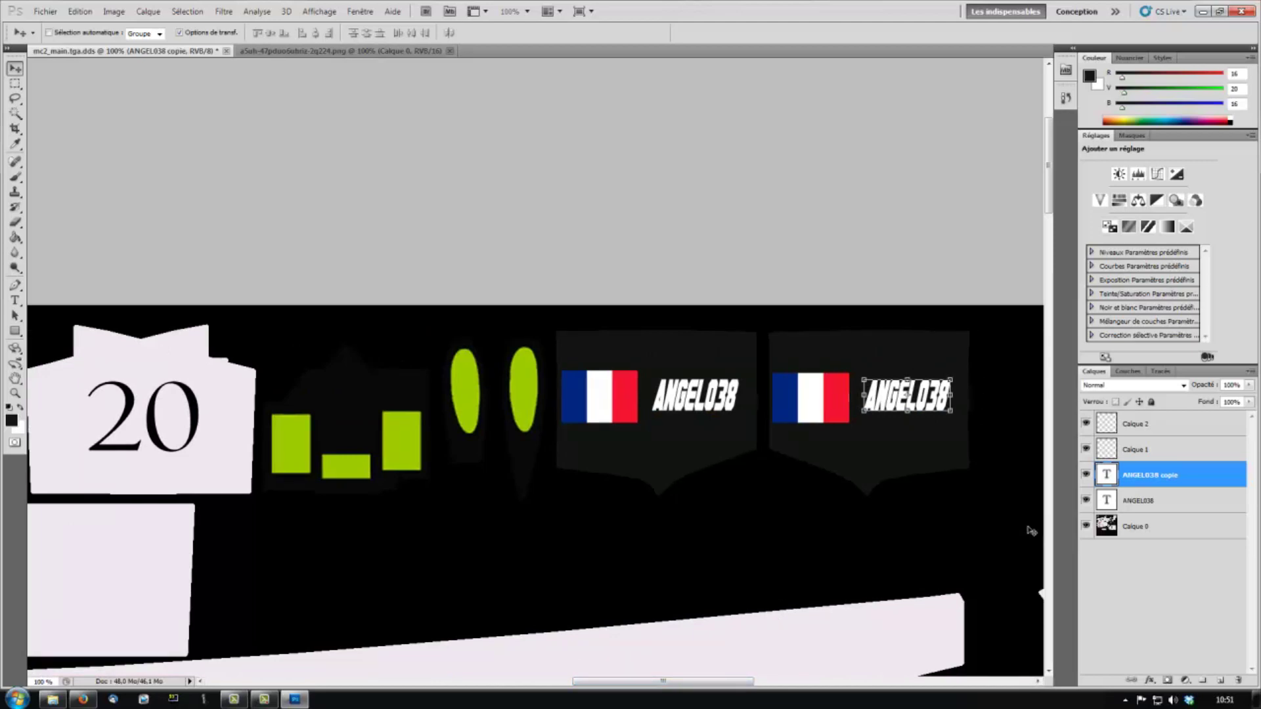
{"action": "left_click", "coordinate": [527, 11]}
{"action": "left_click", "coordinate": [532, 37]}
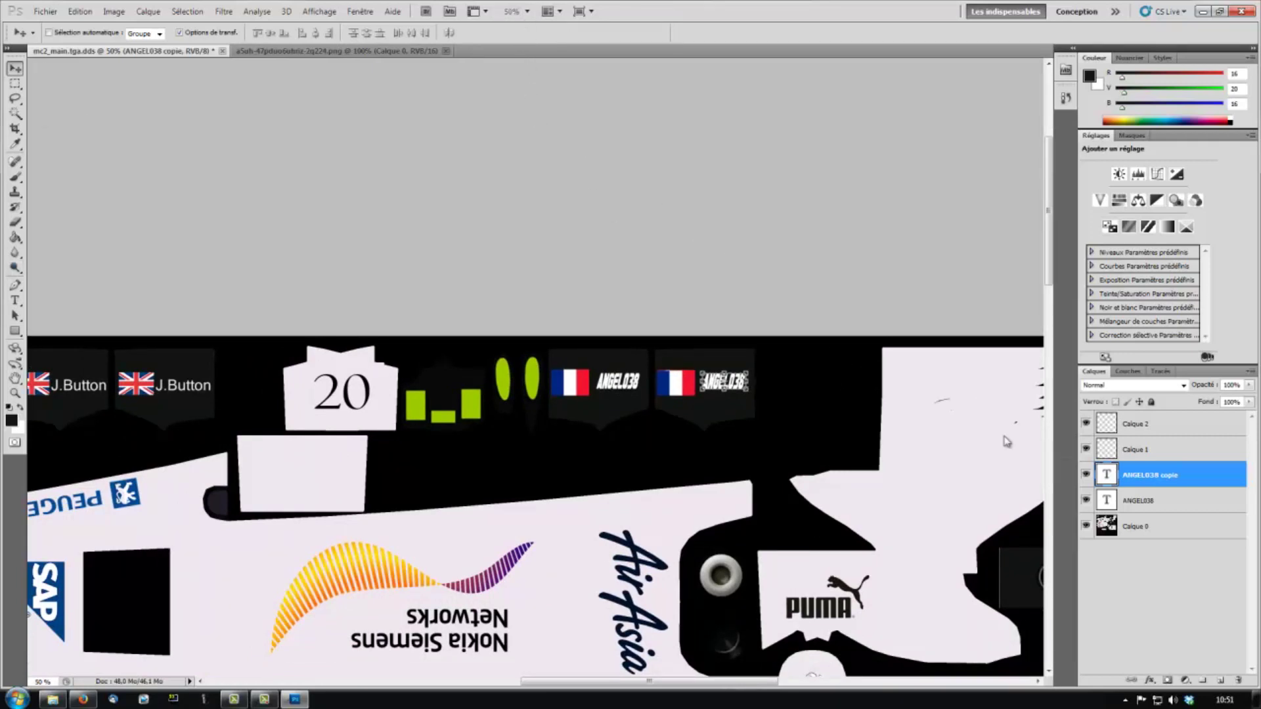
{"action": "left_click", "coordinate": [1149, 449]}
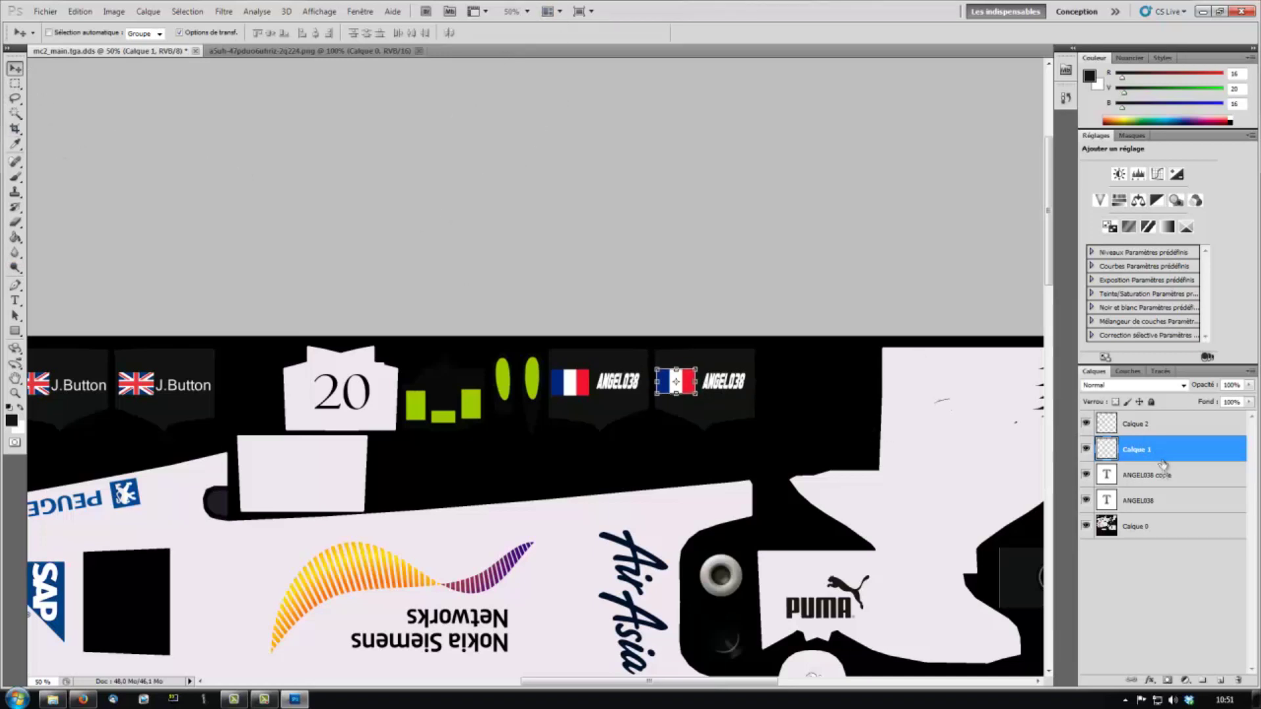
{"action": "left_click", "coordinate": [527, 11]}
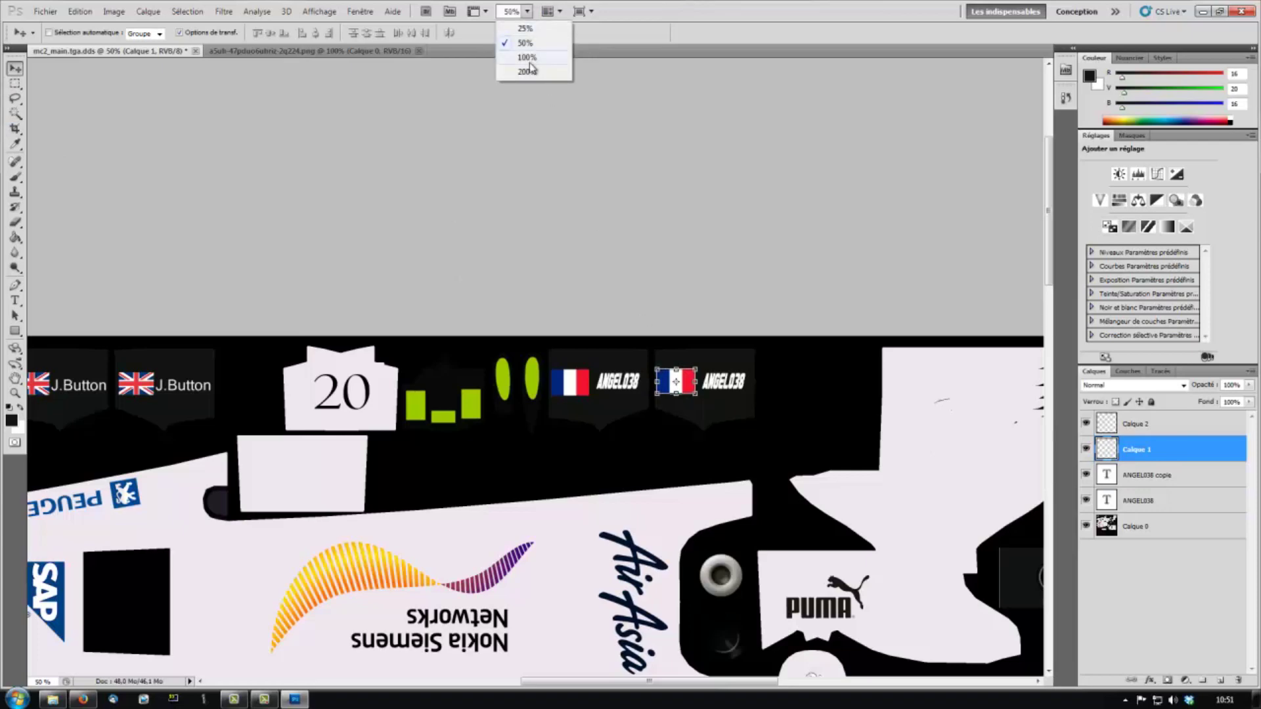
{"action": "left_click", "coordinate": [525, 29]}
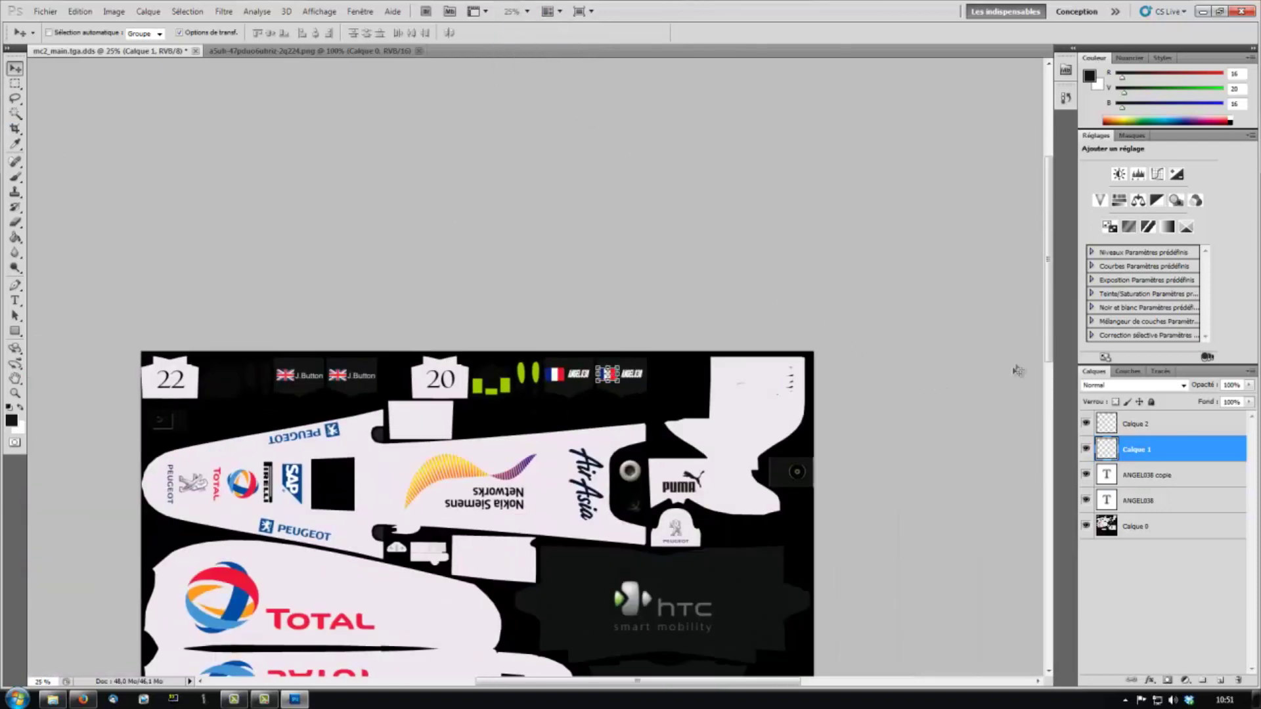
Select all five layers of the car texture, from Calque 2 down to Calque 0, and merge them into one layer
{"action": "left_click_drag", "start_coordinate": [1046, 328], "coordinate": [1055, 401]}
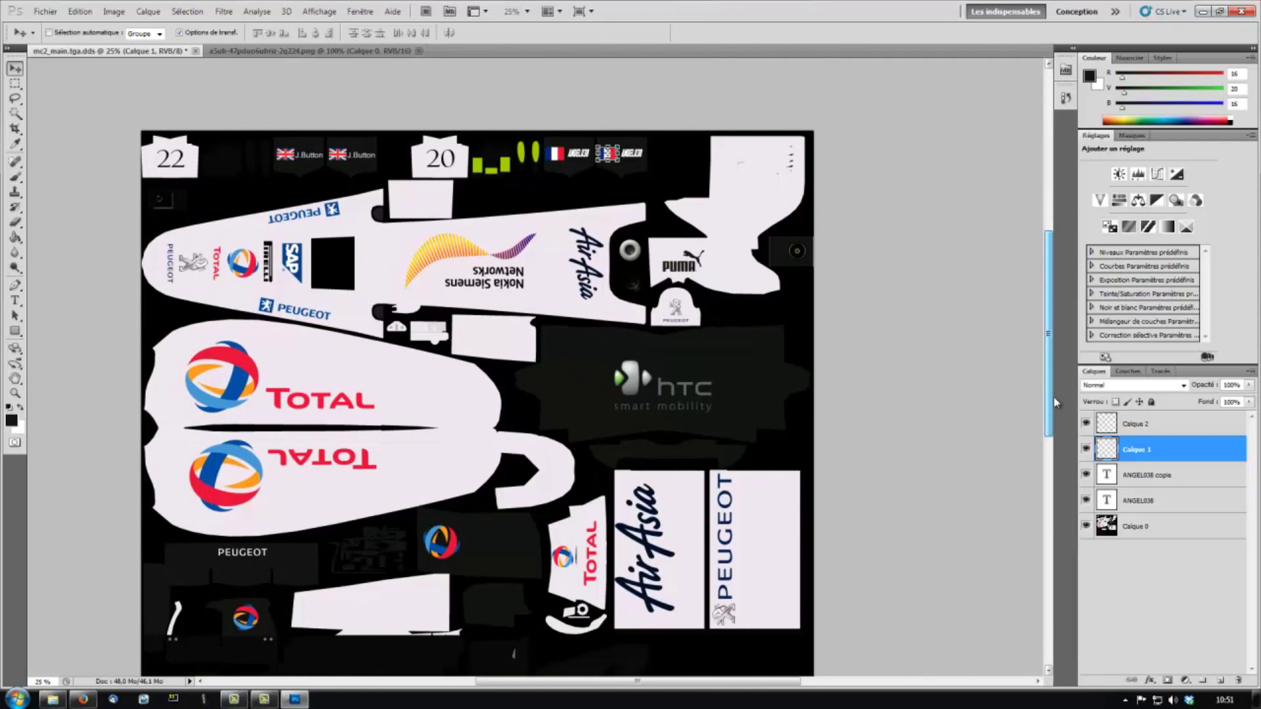
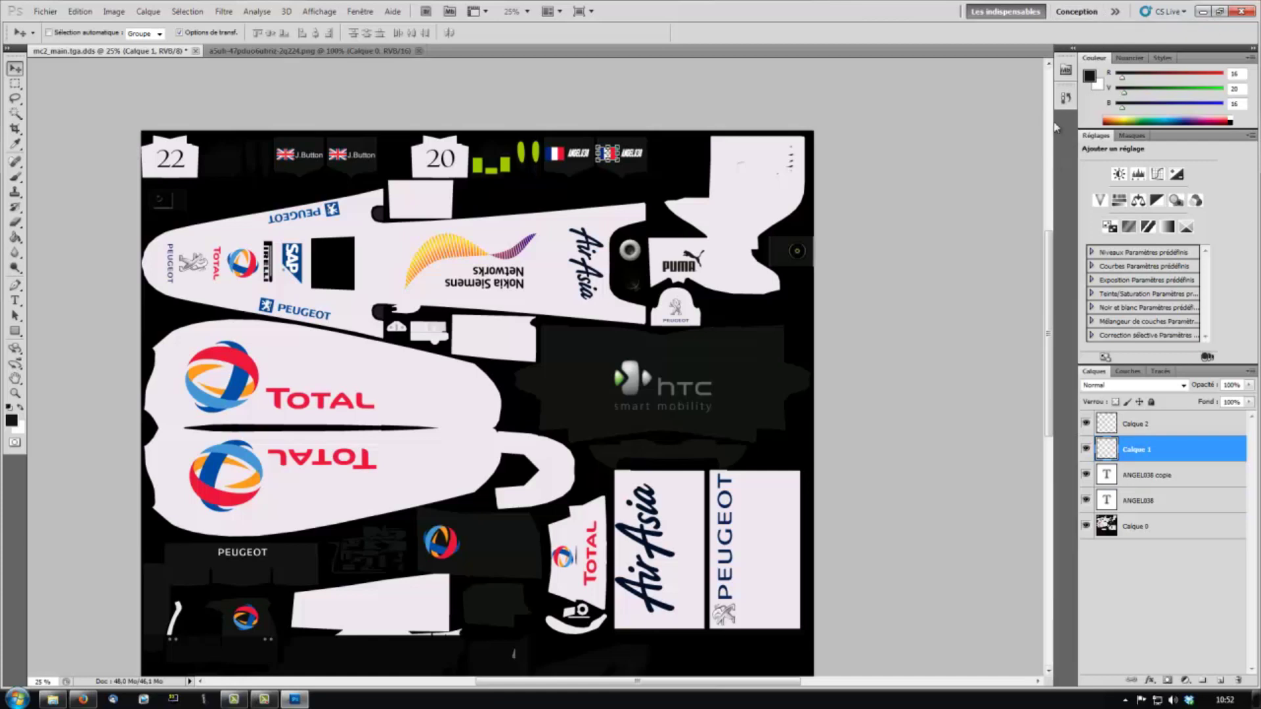
{"action": "left_click", "coordinate": [1241, 11]}
{"action": "left_click", "coordinate": [1136, 428]}
{"action": "left_click", "coordinate": [1153, 537], "text": "shift"}
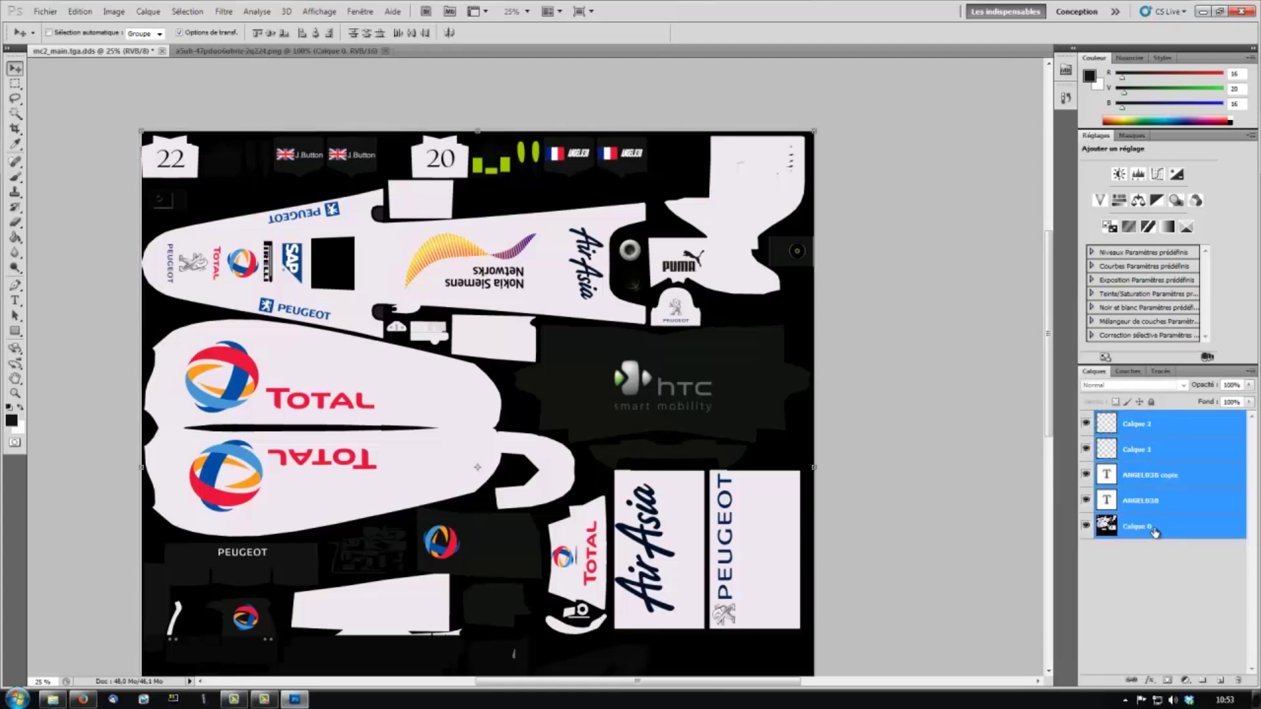
{"action": "right_click", "coordinate": [1154, 531]}
{"action": "left_click", "coordinate": [1152, 488]}
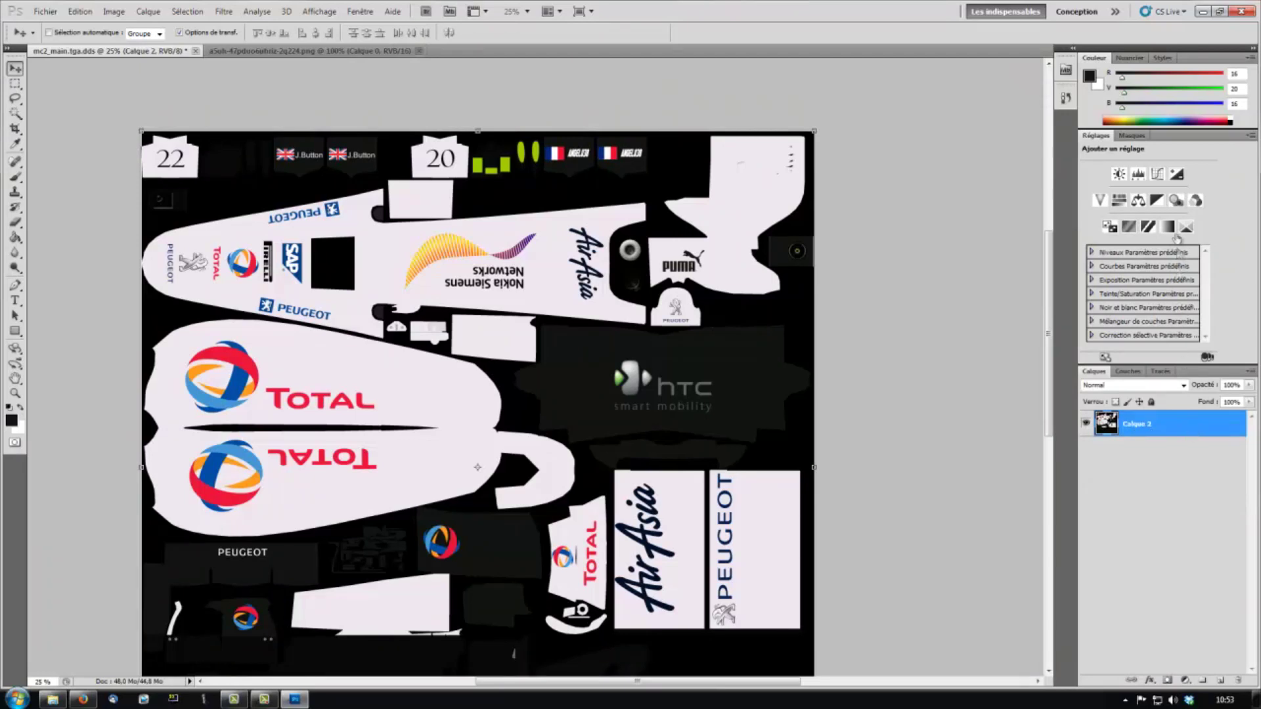
Quit the image editor, saving mc2_main.tga.dds as DXT1 RGB without alpha and with generated MIP maps, and close the folder window
{"action": "left_click", "coordinate": [1251, 17]}
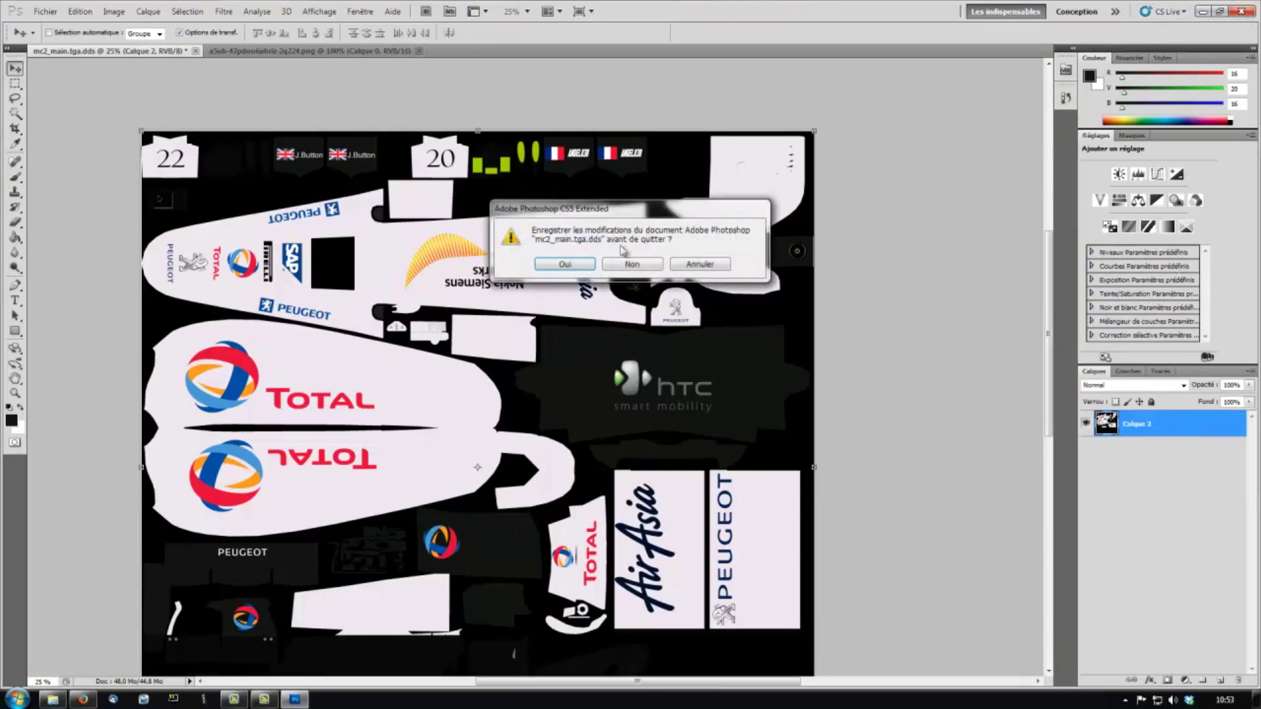
{"action": "left_click", "coordinate": [564, 264]}
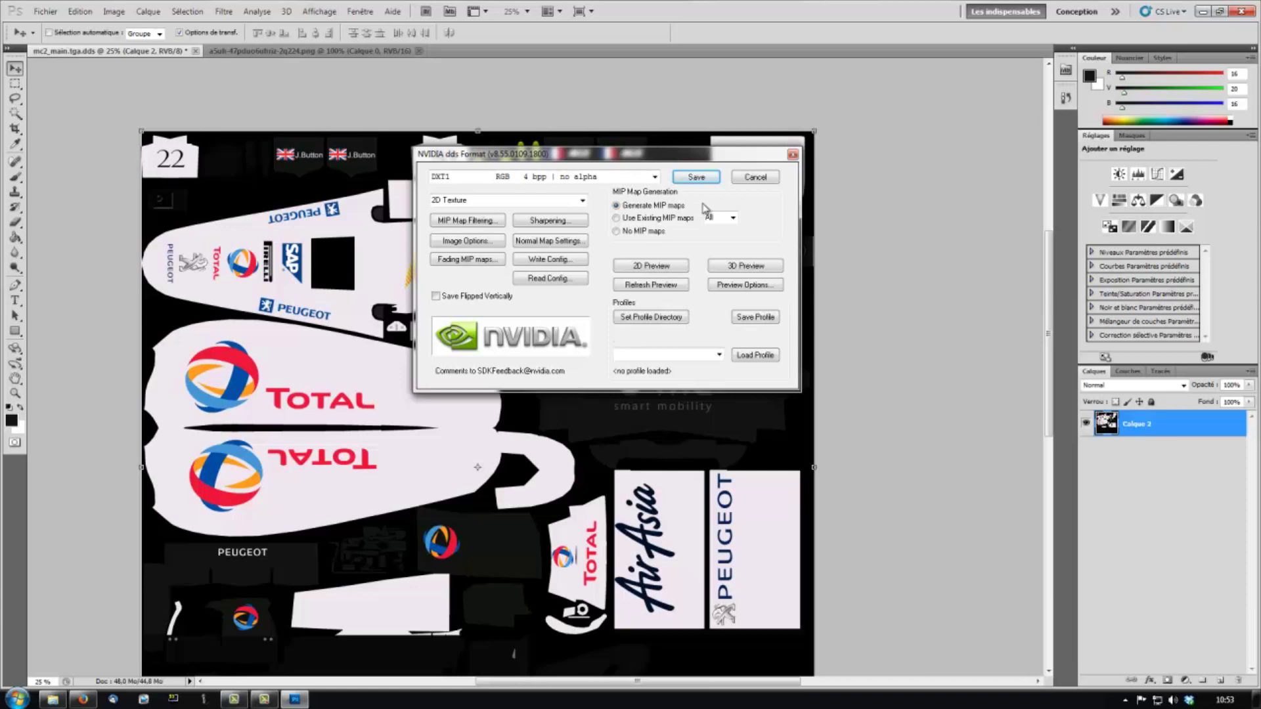
{"action": "left_click", "coordinate": [696, 177]}
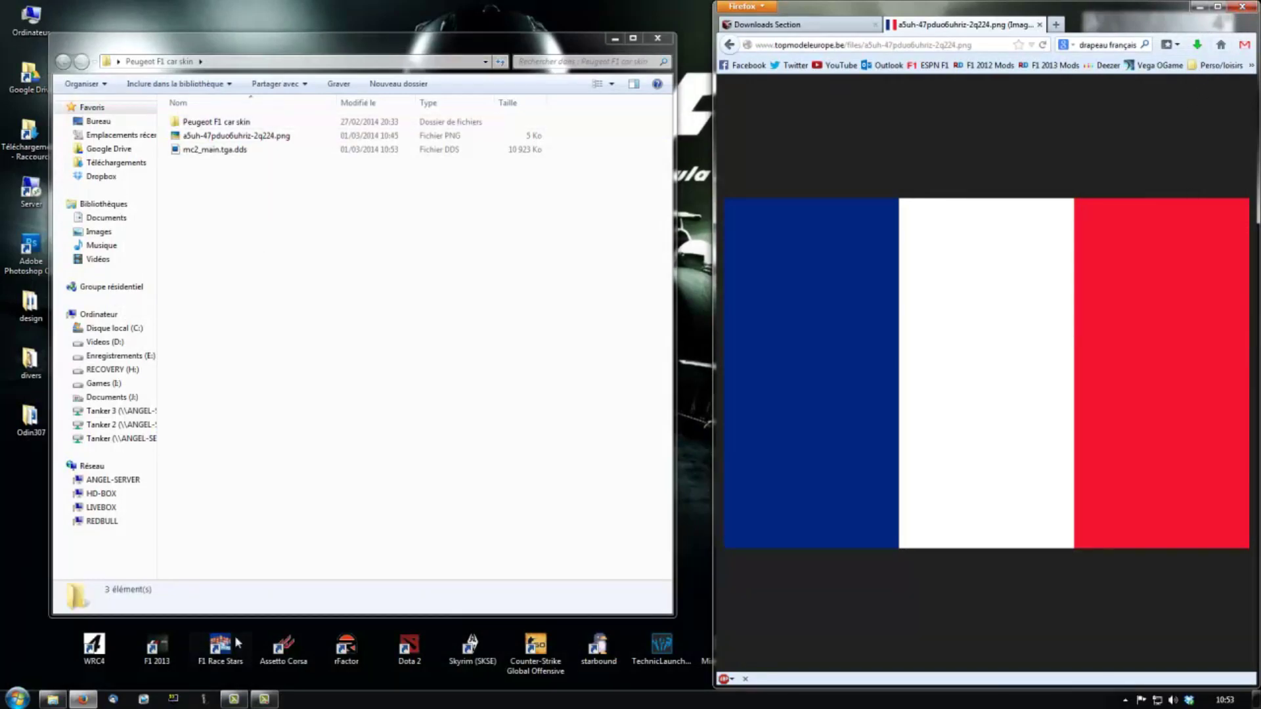
{"action": "left_click", "coordinate": [664, 38]}
Switch to Ryder PSSG Editor and open mc2_gen_high_main.pssg from the textures_high folder of the 2014 matte version of the Peugeot skin
{"action": "double_click", "coordinate": [223, 479]}
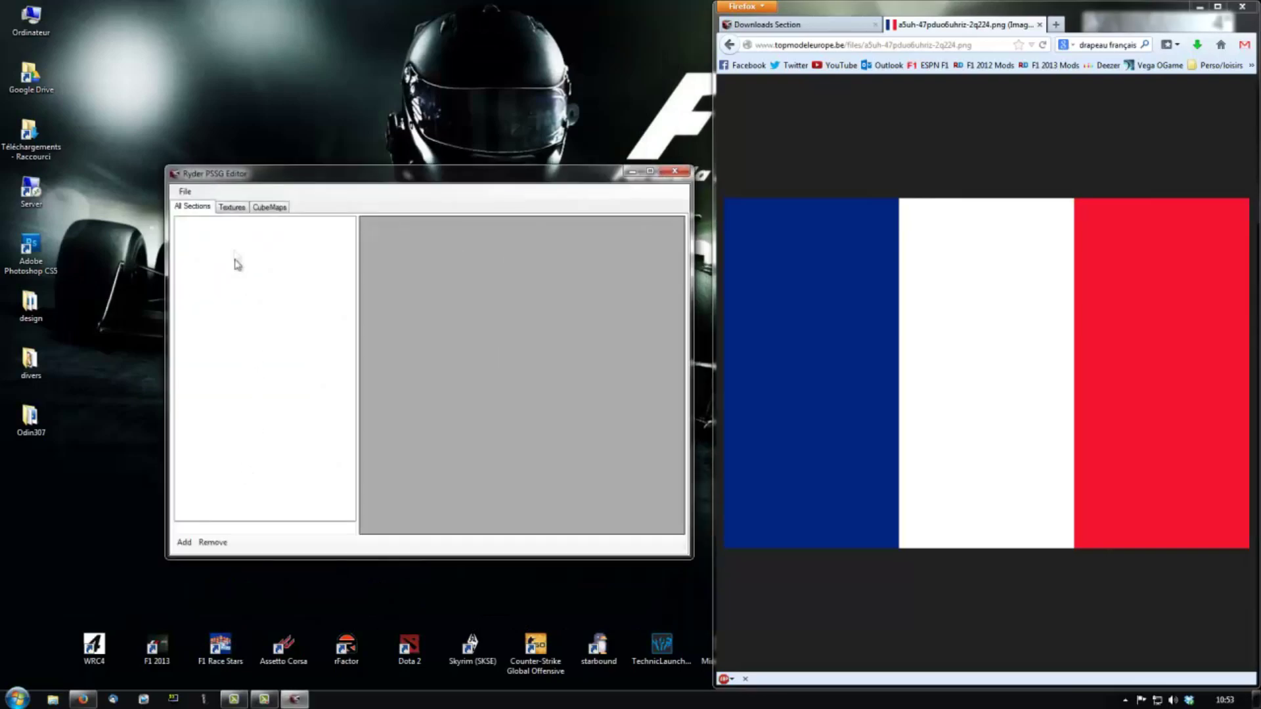
{"action": "left_click", "coordinate": [185, 191]}
{"action": "left_click", "coordinate": [197, 223]}
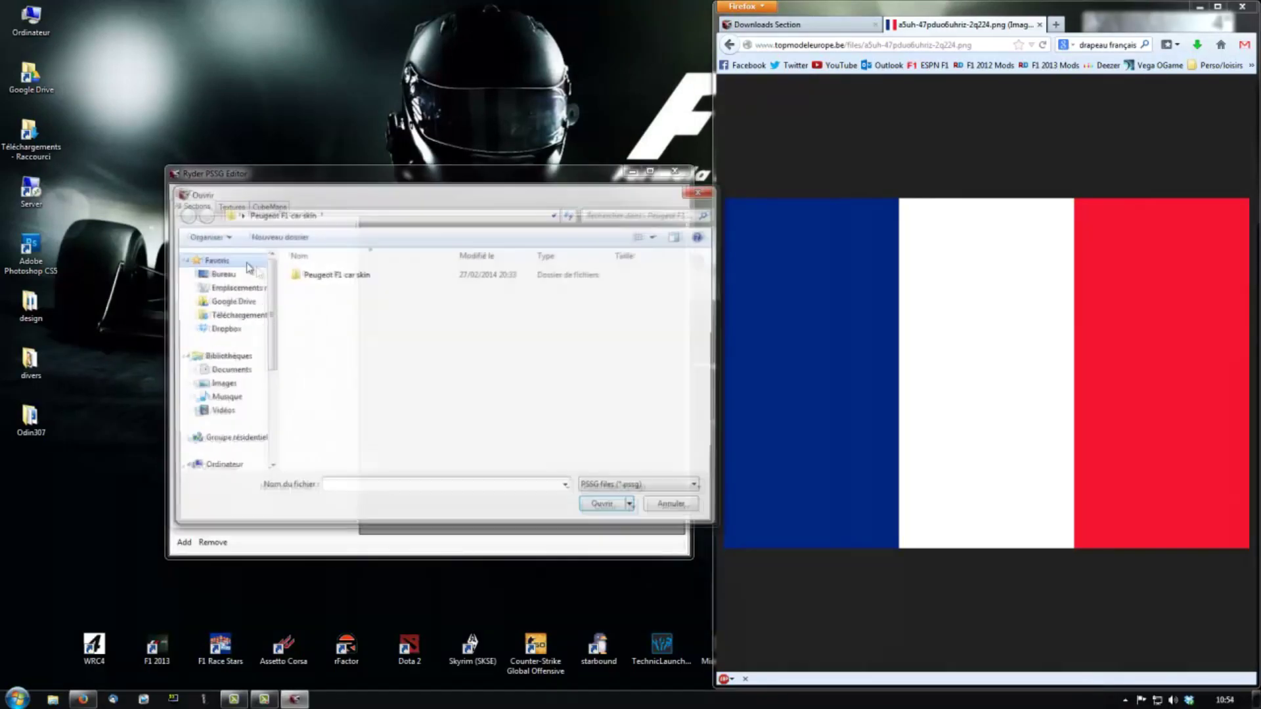
{"action": "double_click", "coordinate": [315, 276]}
{"action": "double_click", "coordinate": [343, 288]}
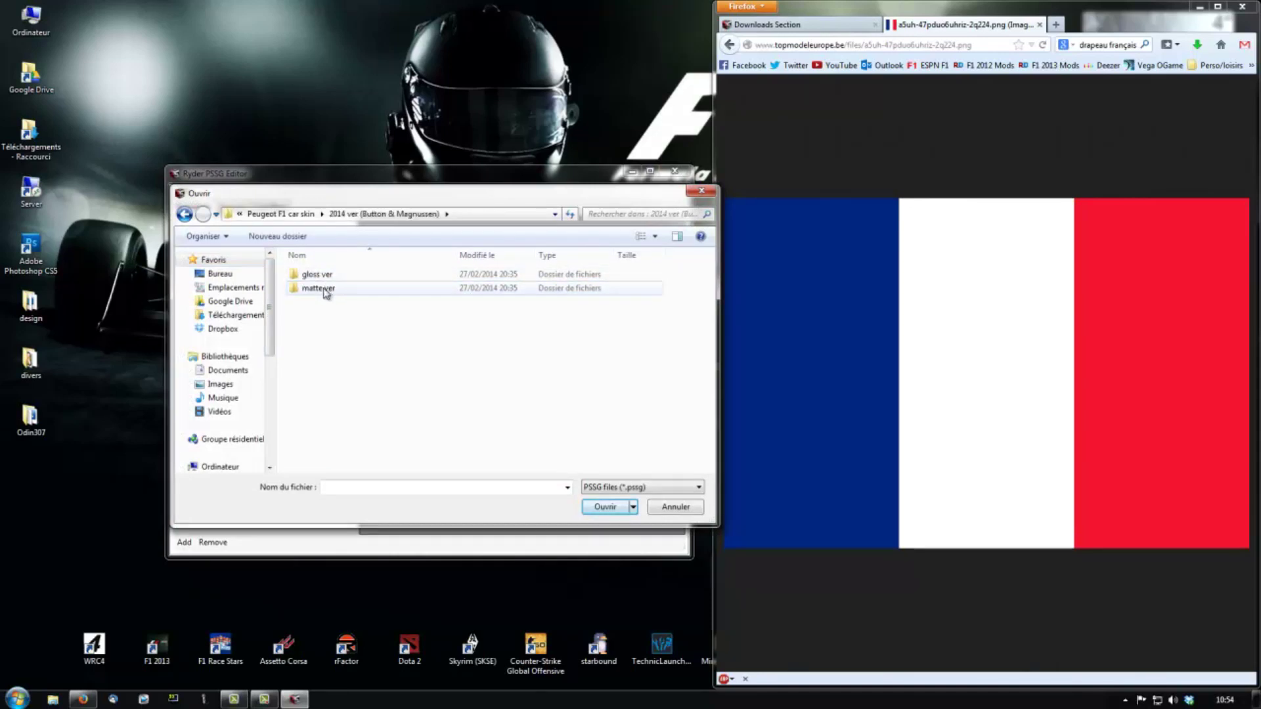
{"action": "double_click", "coordinate": [326, 290]}
{"action": "double_click", "coordinate": [326, 279]}
{"action": "double_click", "coordinate": [325, 281]}
{"action": "double_click", "coordinate": [326, 279]}
{"action": "double_click", "coordinate": [323, 279]}
{"action": "double_click", "coordinate": [324, 285]}
{"action": "double_click", "coordinate": [323, 285]}
{"action": "double_click", "coordinate": [324, 281]}
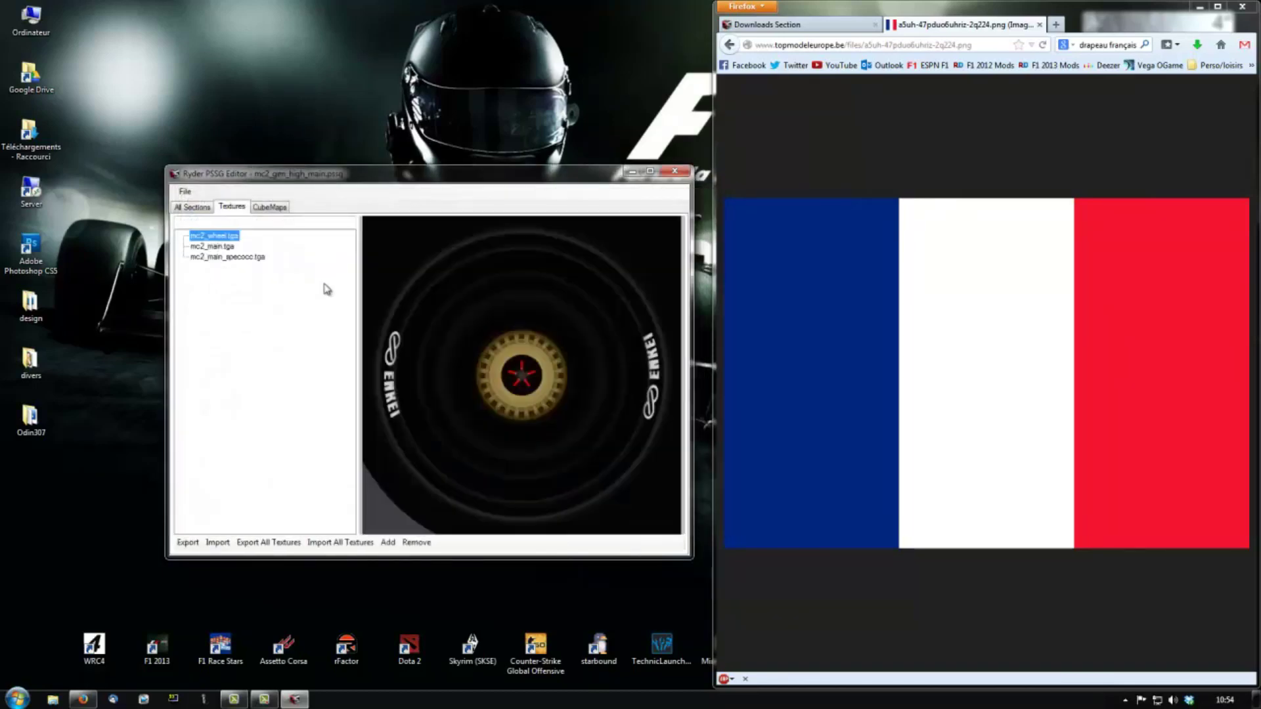
Replace the mc2_main.tga texture by importing the edited mc2_main.tga.dds from the outer Peugeot F1 car skin folder
{"action": "left_click", "coordinate": [221, 245]}
{"action": "left_click", "coordinate": [227, 543]}
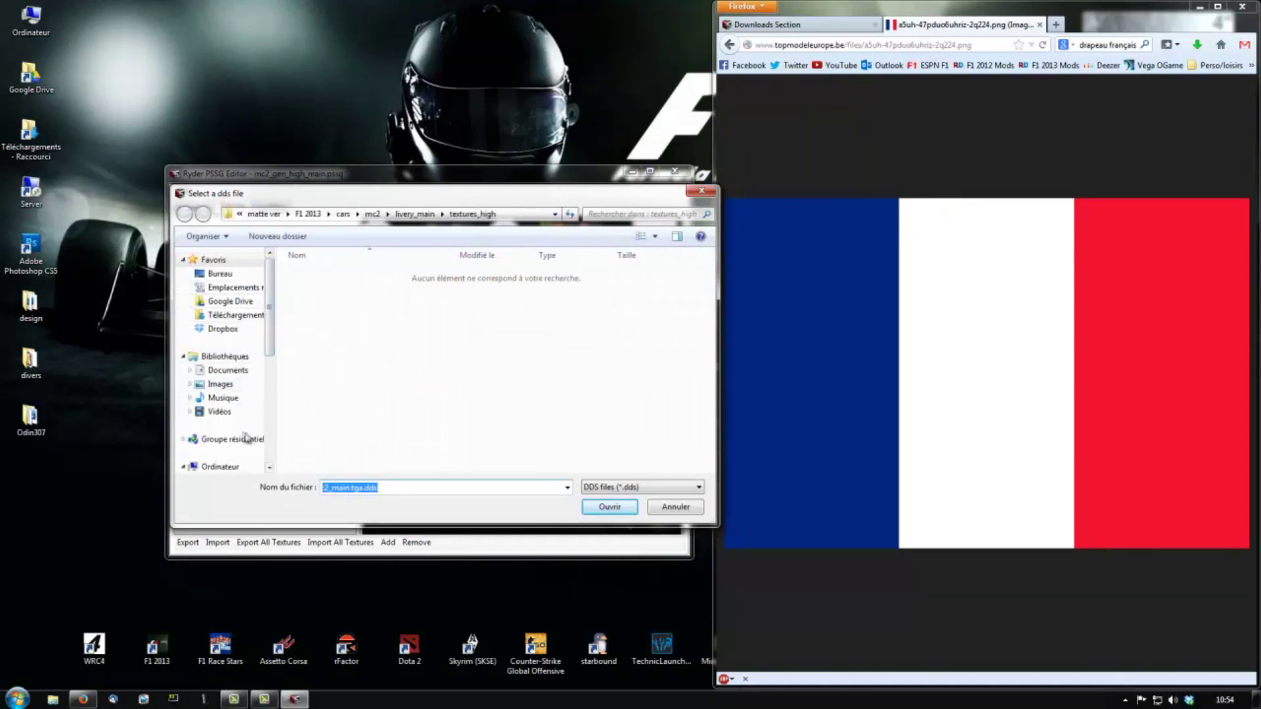
{"action": "left_click", "coordinate": [269, 214]}
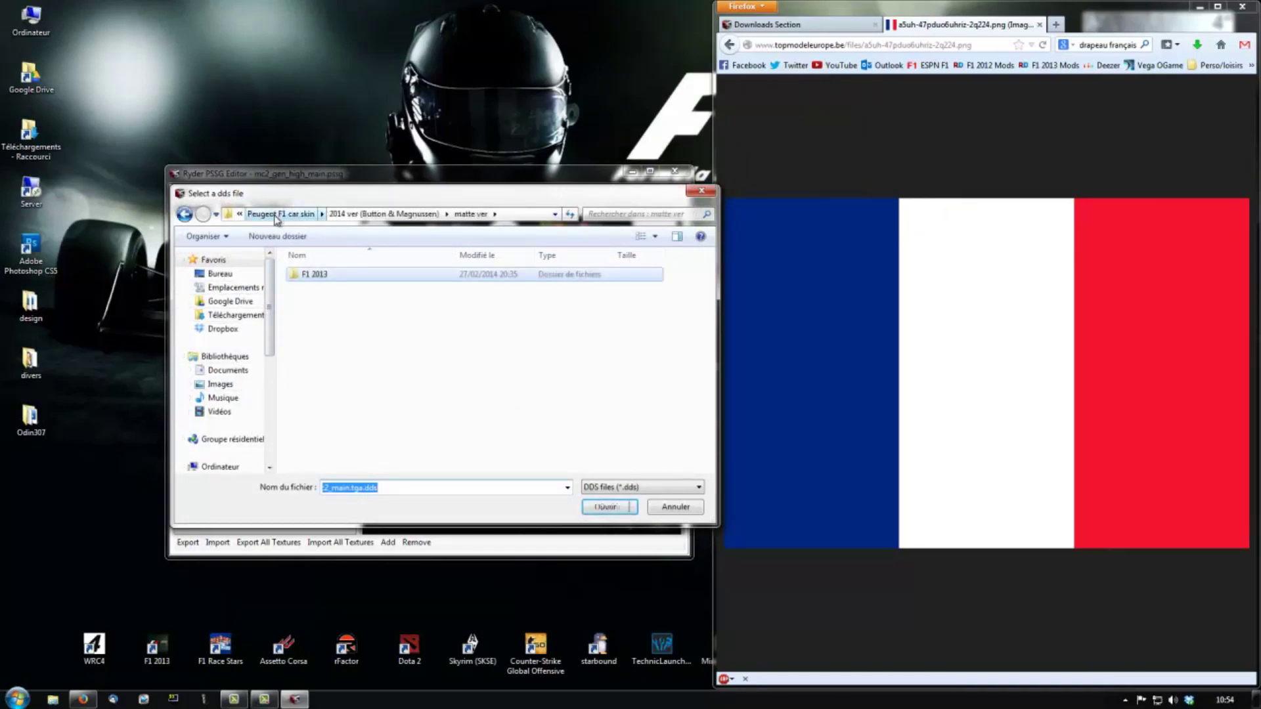
{"action": "left_click", "coordinate": [279, 214]}
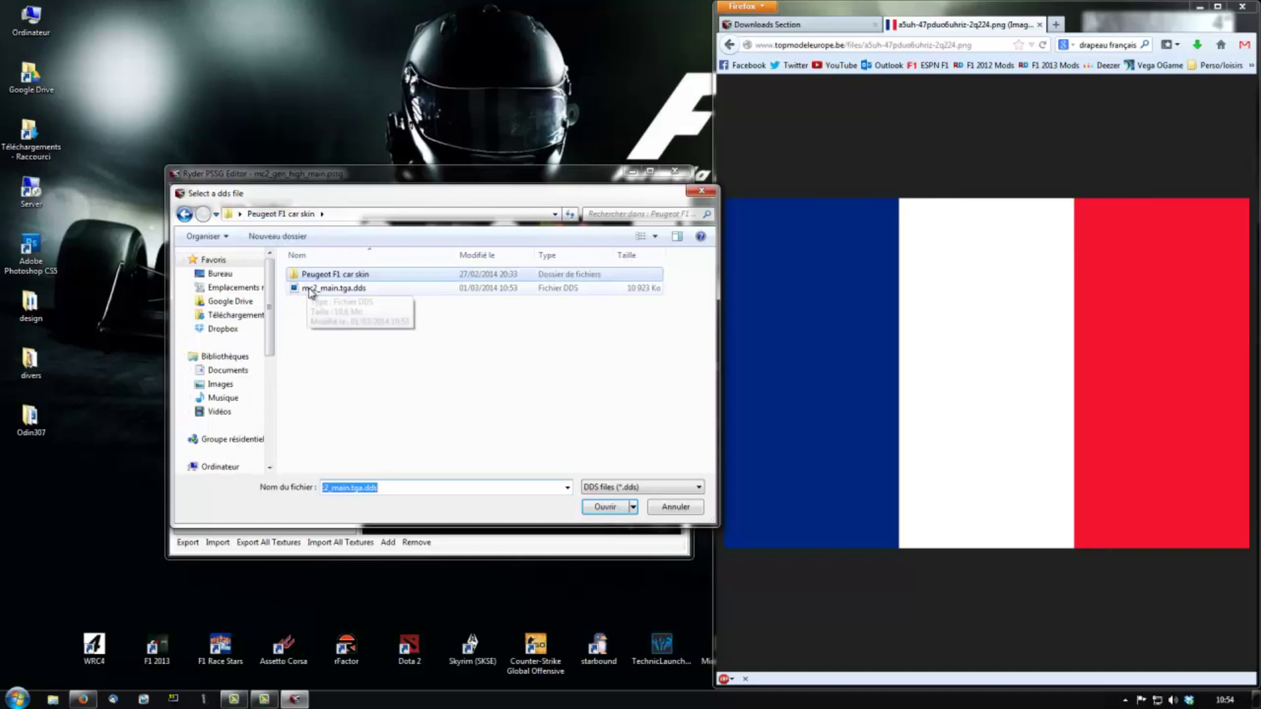
{"action": "double_click", "coordinate": [314, 288]}
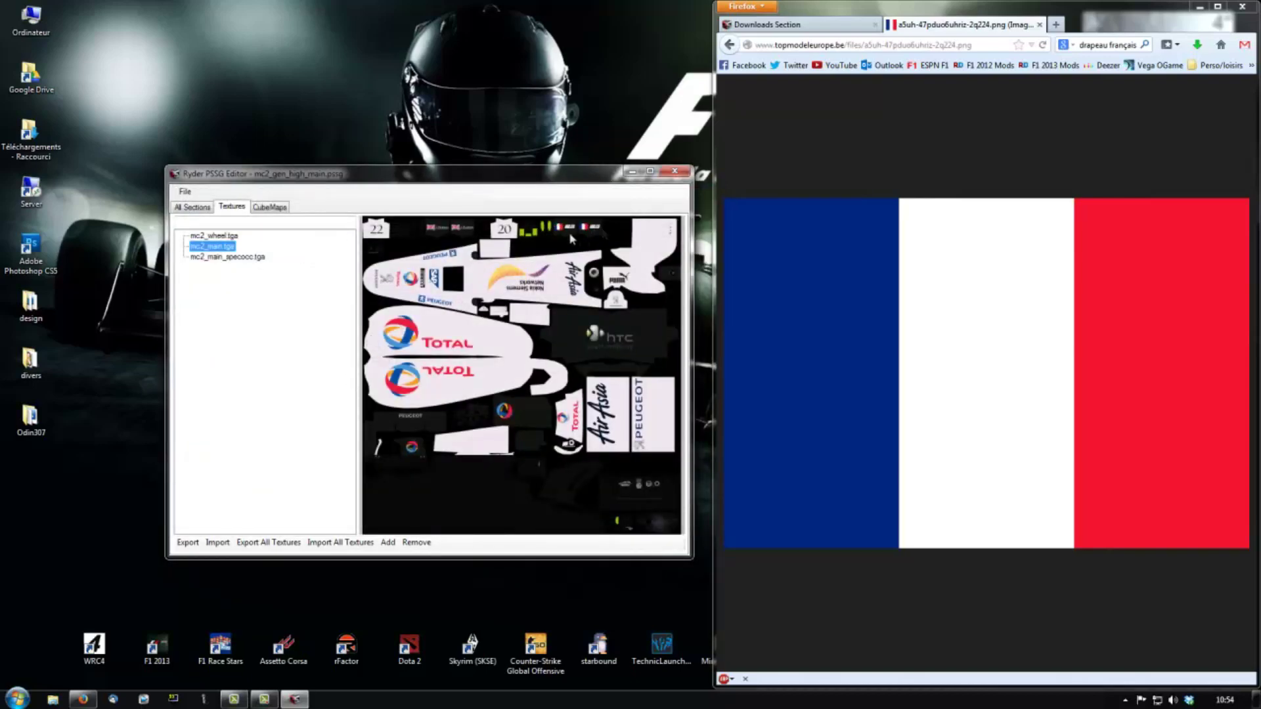
Save the package over the existing mc2_gen_high_main.pssg, check its mc2_main.tga texture and close the editor
{"action": "left_click", "coordinate": [184, 191]}
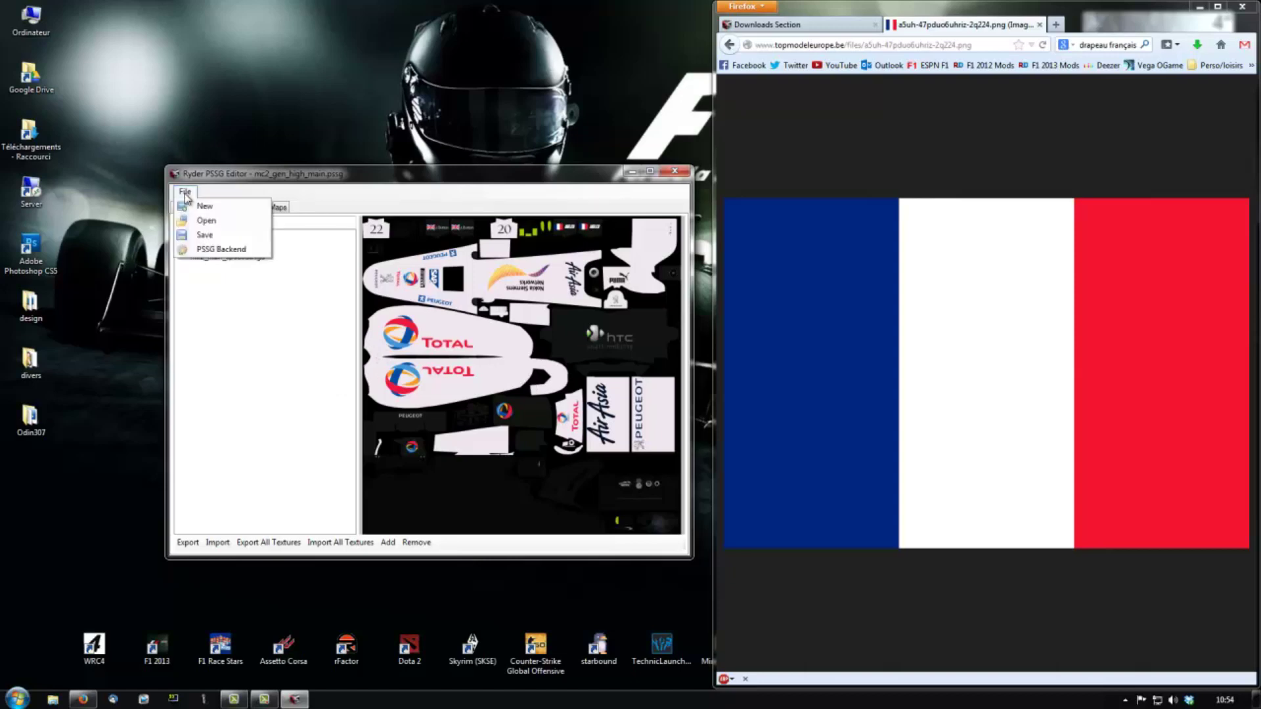
{"action": "left_click", "coordinate": [191, 237]}
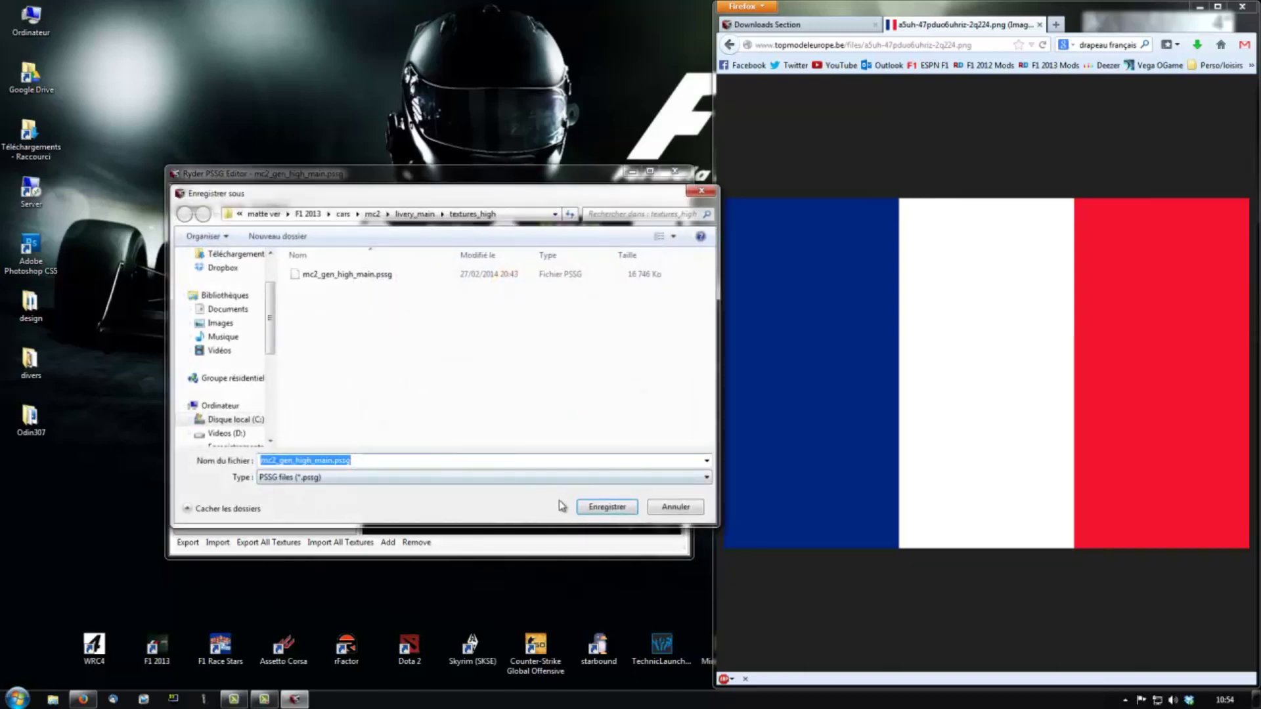
{"action": "left_click", "coordinate": [593, 509]}
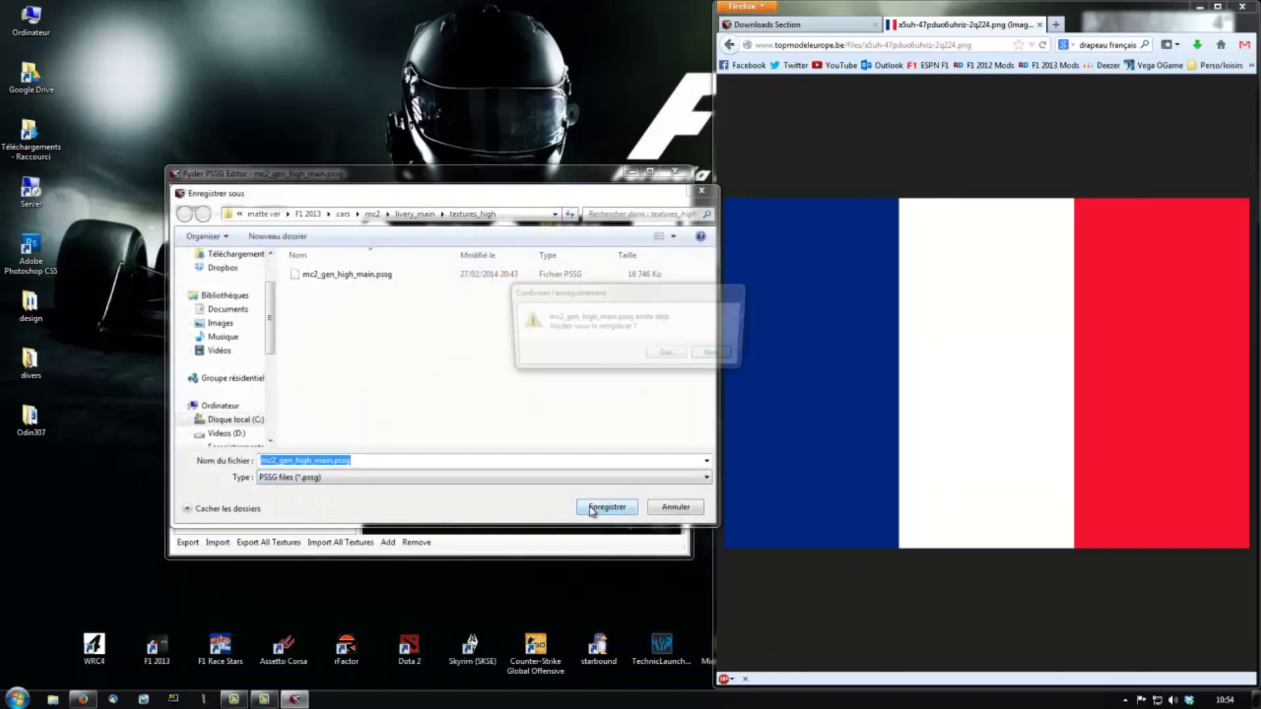
{"action": "left_click", "coordinate": [668, 356]}
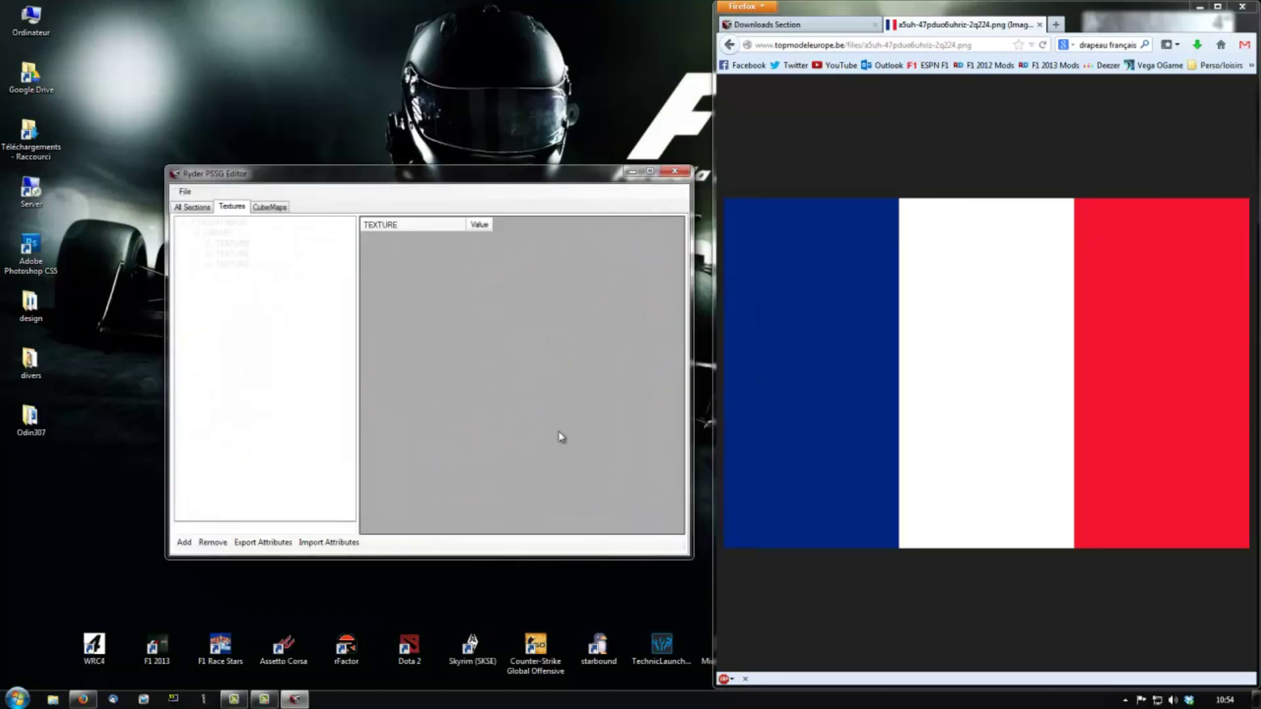
{"action": "left_click", "coordinate": [210, 246]}
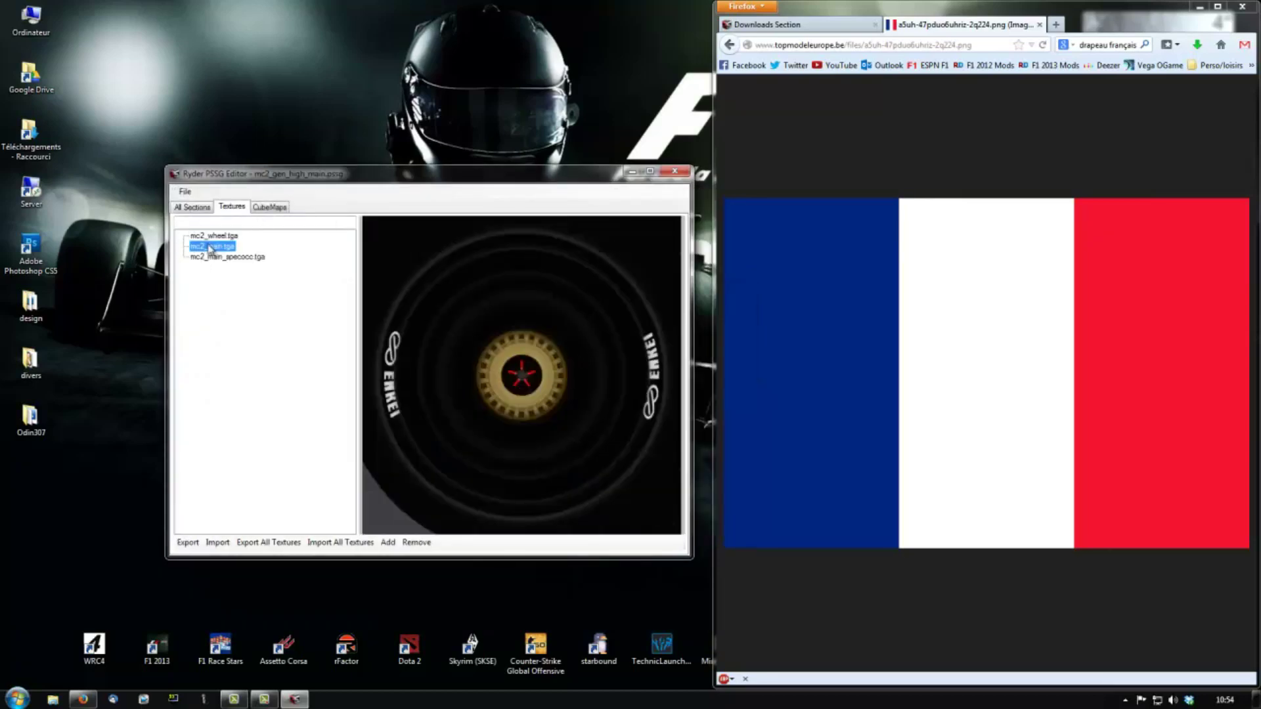
{"action": "left_click", "coordinate": [675, 172]}
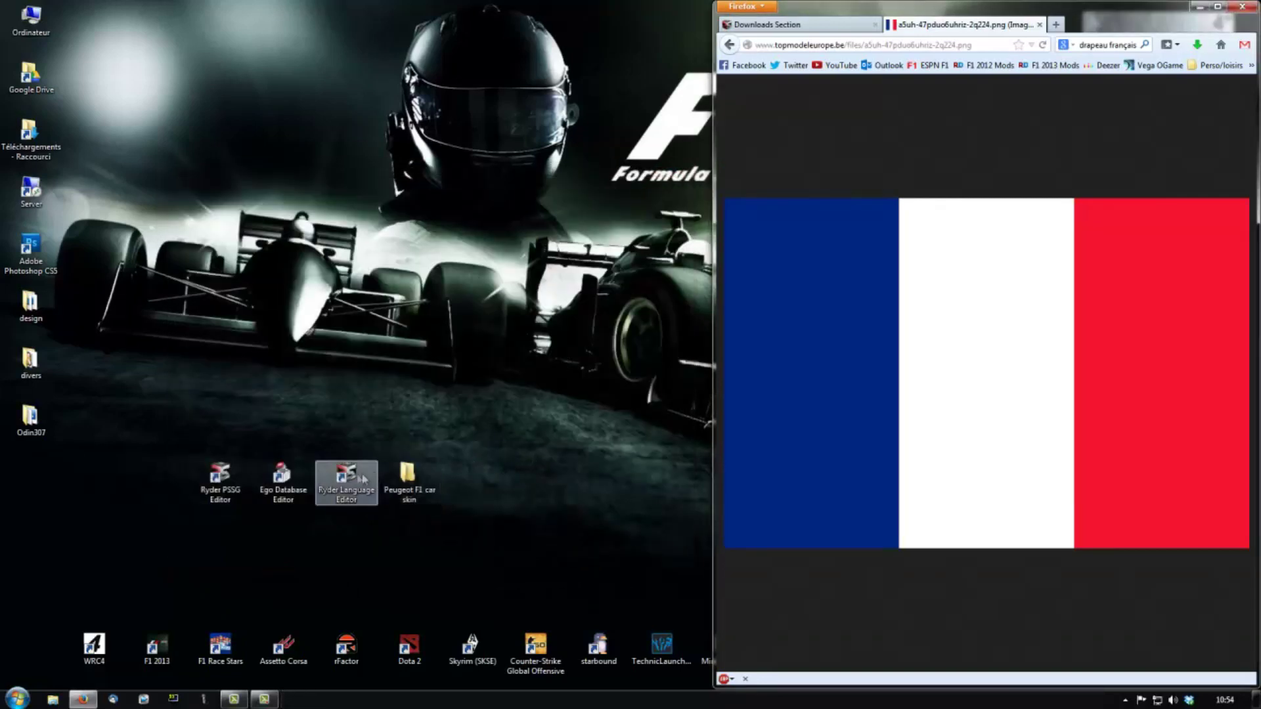
Switch to Ryder Language Editor, open language_eng.lng from the f12013 language folder and maximize the window
{"action": "key", "text": "super+d"}
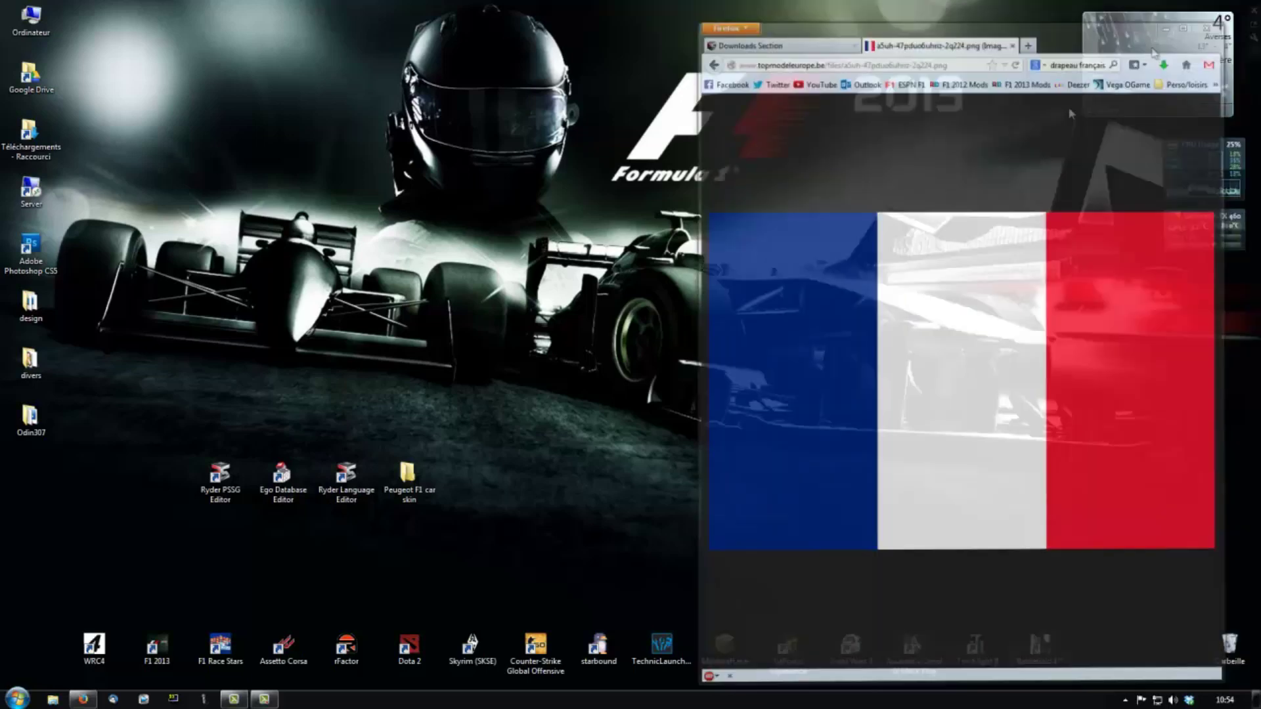
{"action": "double_click", "coordinate": [346, 472]}
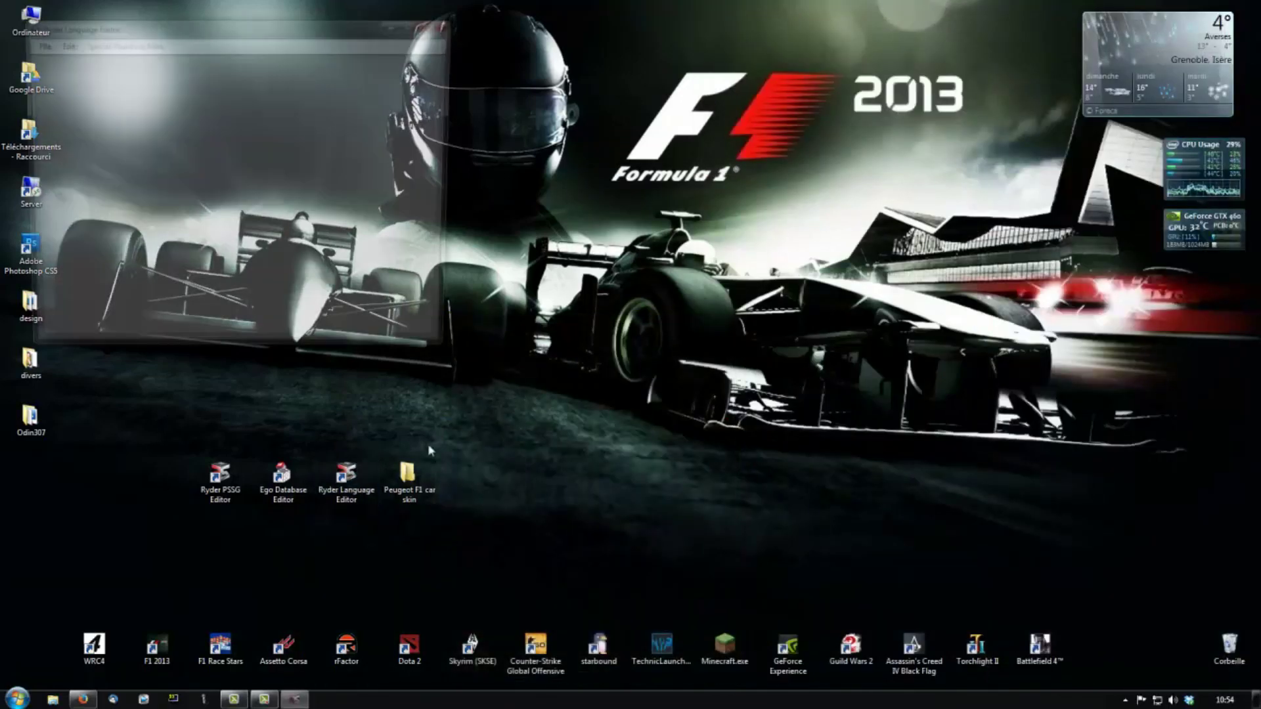
{"action": "left_click_drag", "start_coordinate": [236, 30], "coordinate": [551, 99]}
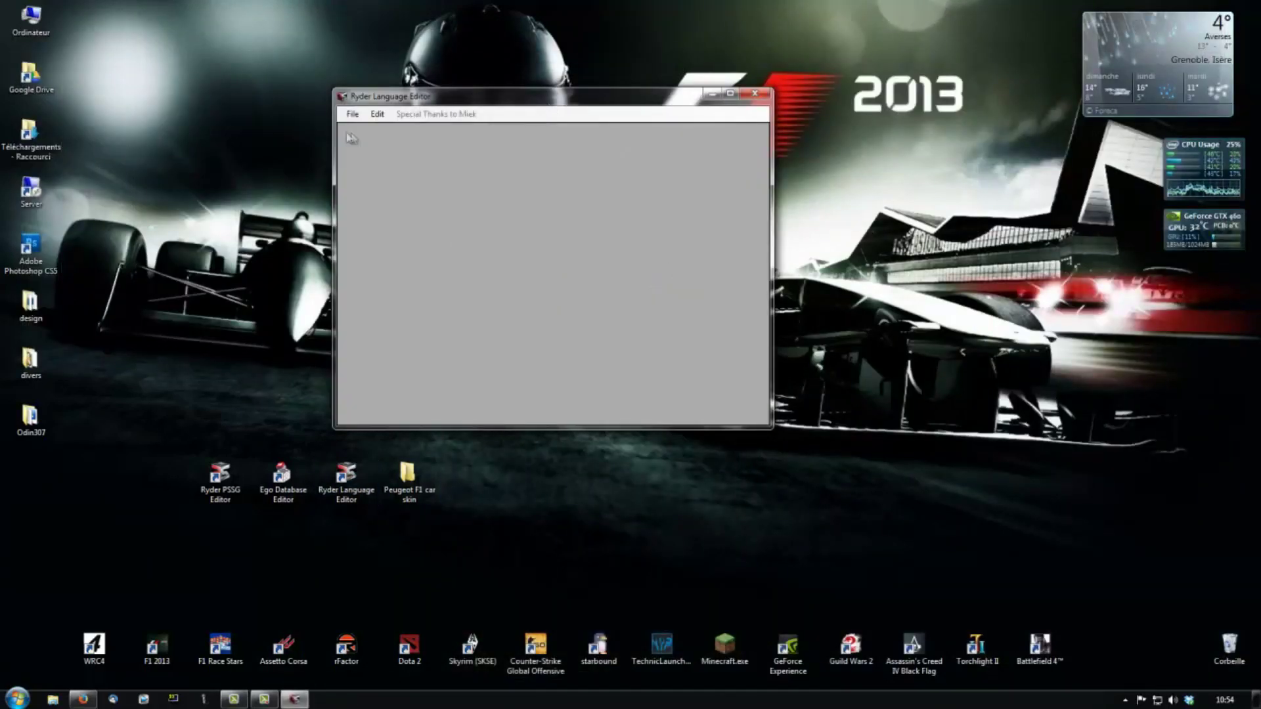
{"action": "left_click", "coordinate": [352, 115]}
{"action": "left_click", "coordinate": [369, 130]}
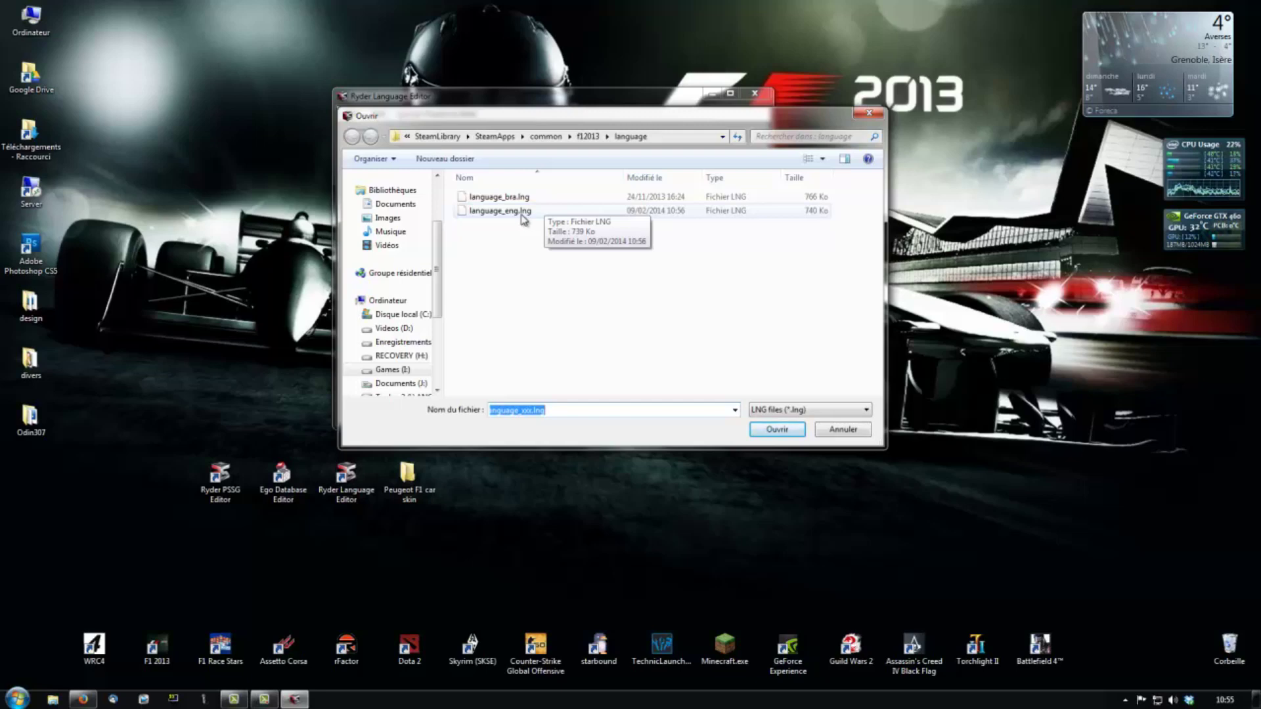
{"action": "double_click", "coordinate": [521, 213]}
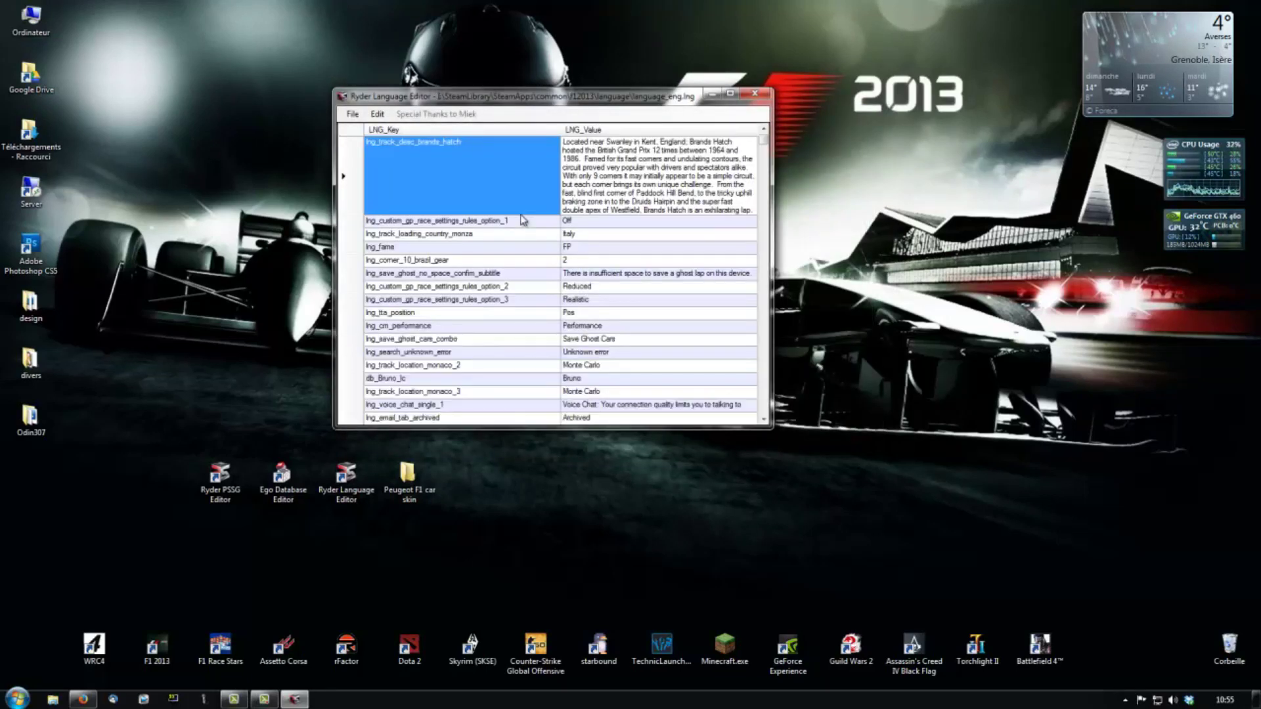
{"action": "left_click", "coordinate": [730, 93]}
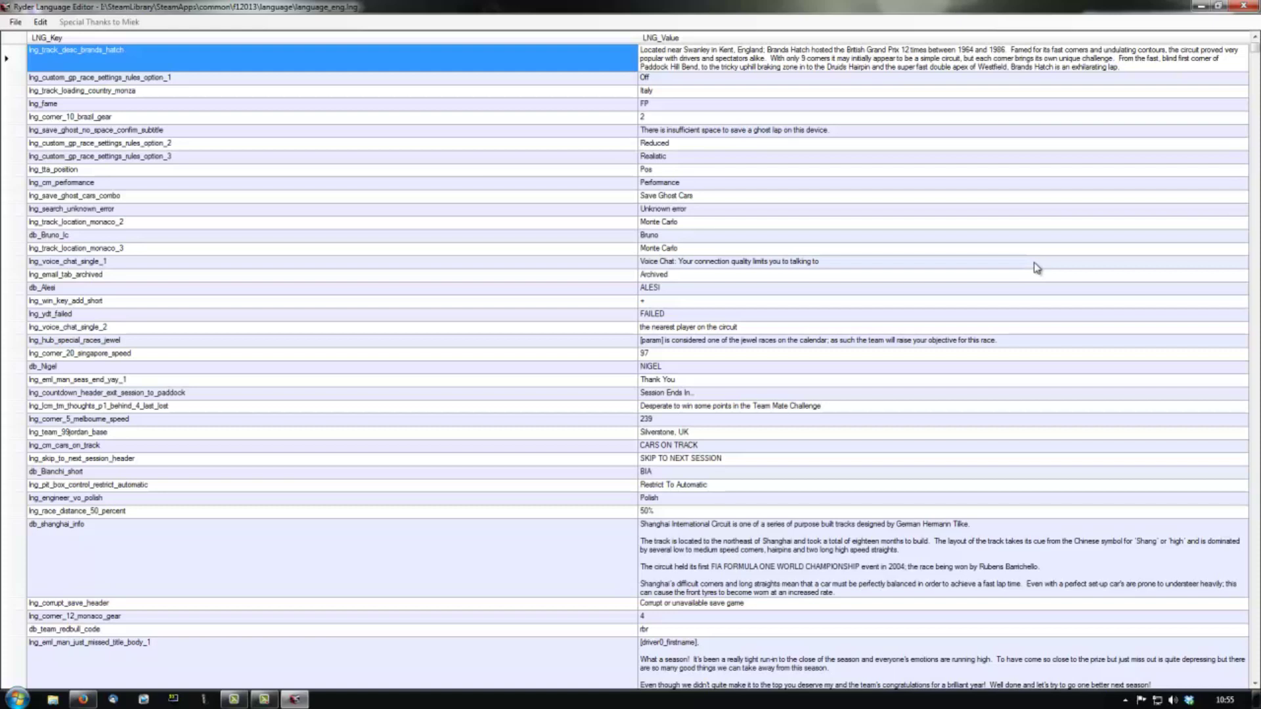
Search the language table for "Magn" to locate the driver's surname entry and uncover the matching row
{"action": "left_click", "coordinate": [14, 22]}
{"action": "left_click", "coordinate": [14, 21]}
{"action": "left_click", "coordinate": [40, 21]}
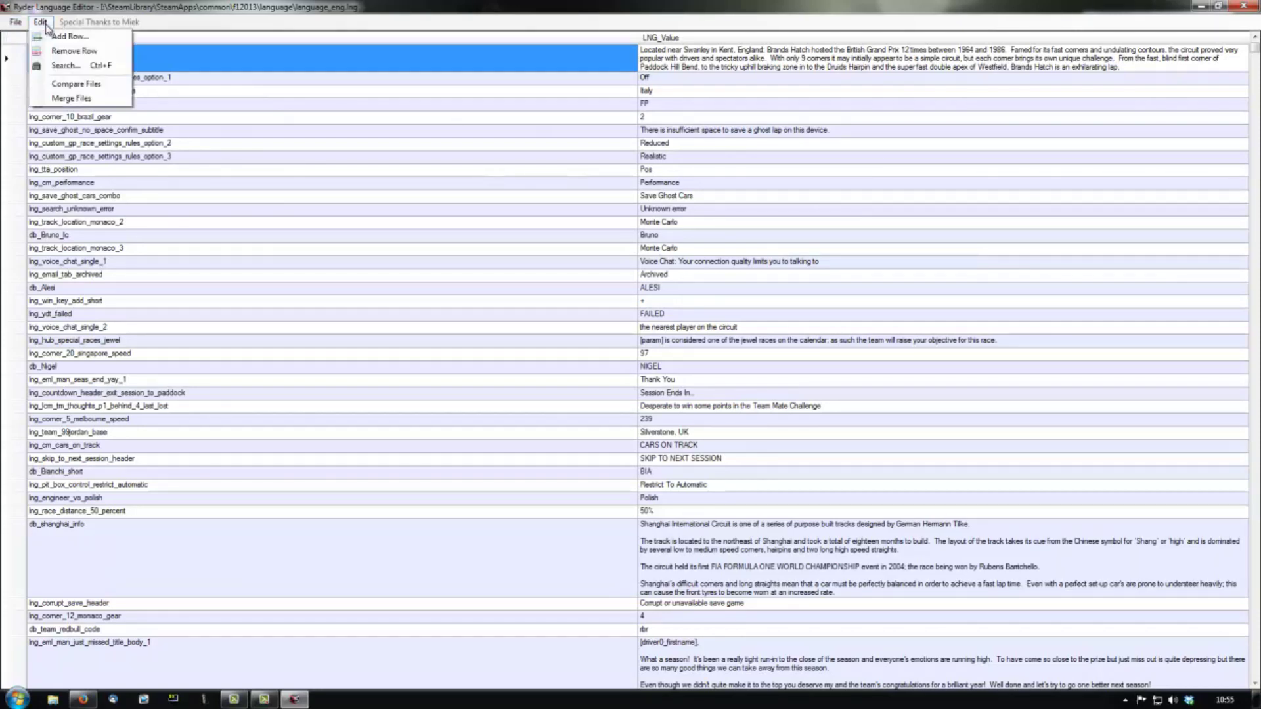
{"action": "left_click", "coordinate": [66, 66]}
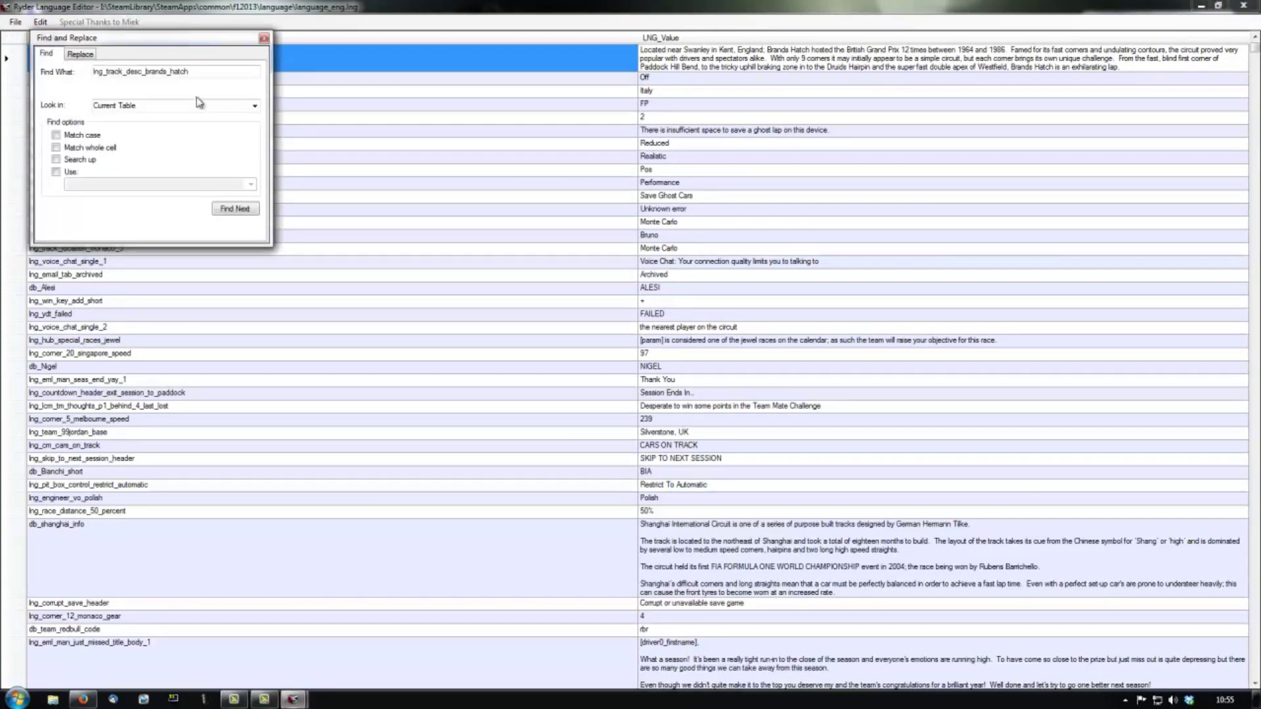
{"action": "left_click_drag", "start_coordinate": [211, 72], "coordinate": [91, 68]}
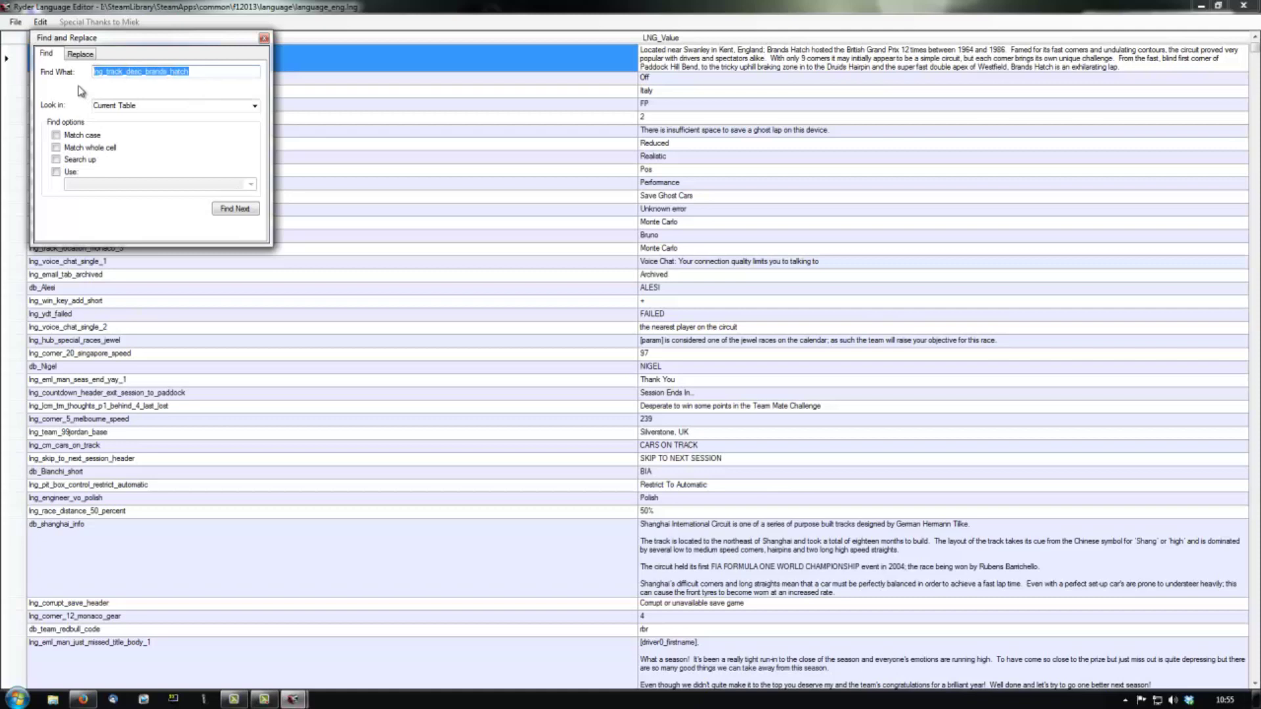
{"action": "type", "text": "mlA"}
{"action": "key", "text": "BackSpace"}
{"action": "key", "text": "BackSpace"}
{"action": "key", "text": "BackSpace"}
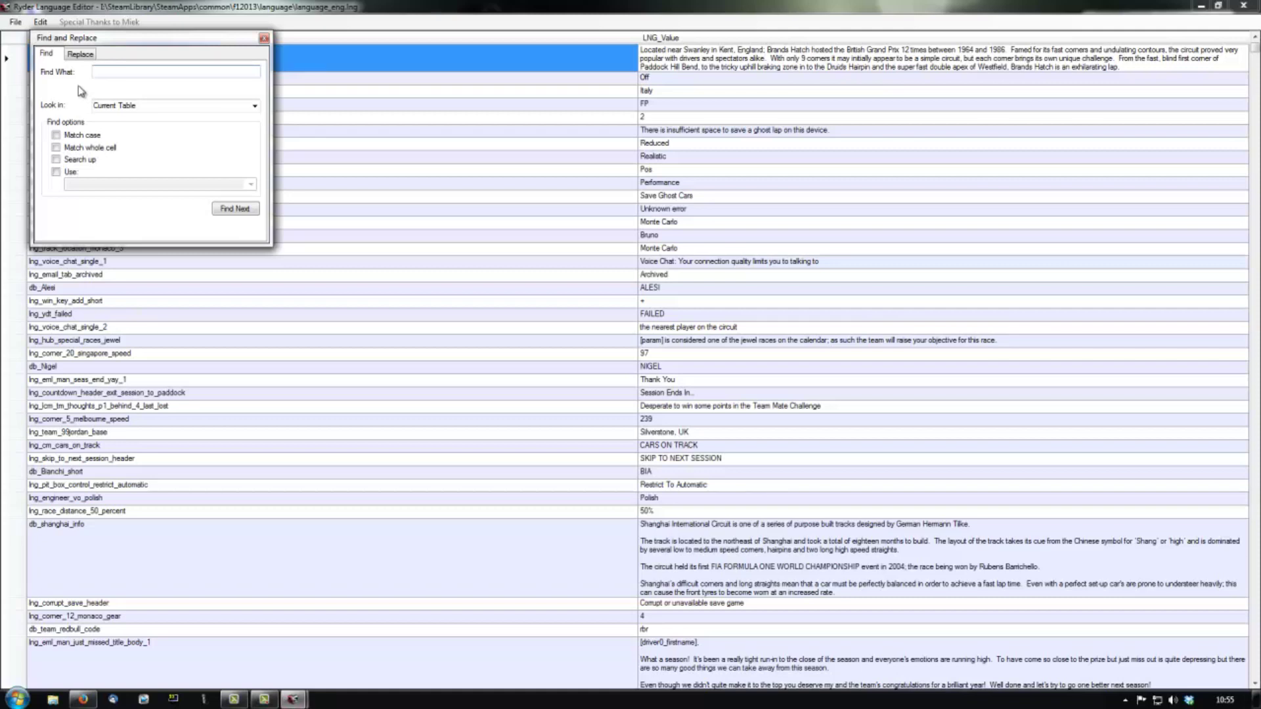
{"action": "type", "text": "Magnussen"}
{"action": "left_click", "coordinate": [229, 211]}
{"action": "left_click_drag", "start_coordinate": [128, 72], "coordinate": [111, 74]}
{"action": "key", "text": "BackSpace"}
{"action": "left_click", "coordinate": [235, 216]}
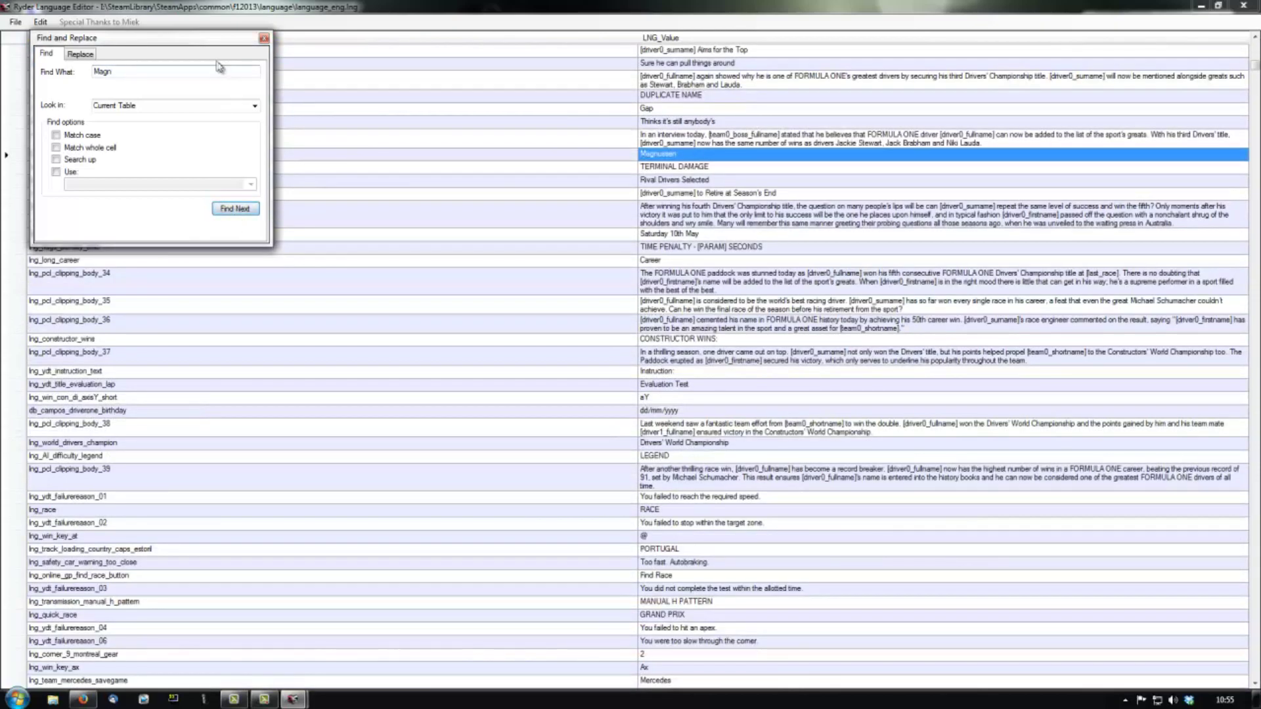
{"action": "left_click_drag", "start_coordinate": [201, 44], "coordinate": [396, 233]}
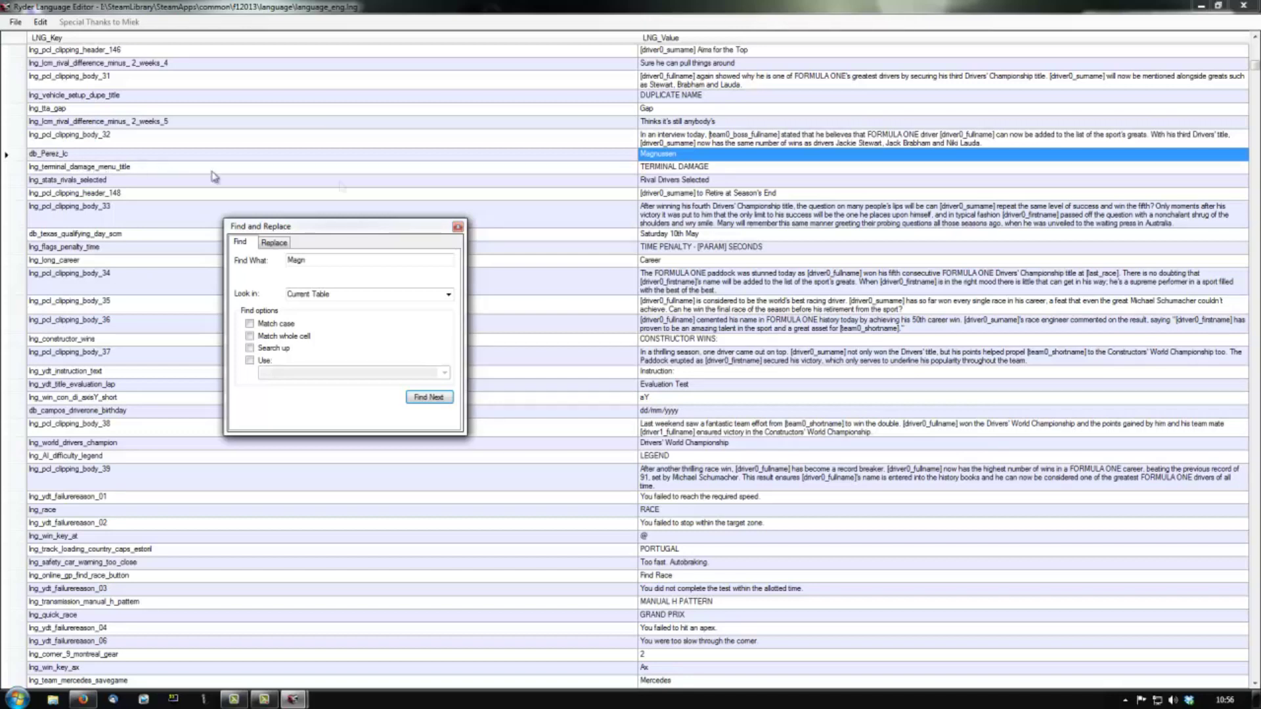
Replace the surname value of the db_Perez_lc entry with the custom driver nickname
{"action": "left_click", "coordinate": [676, 157]}
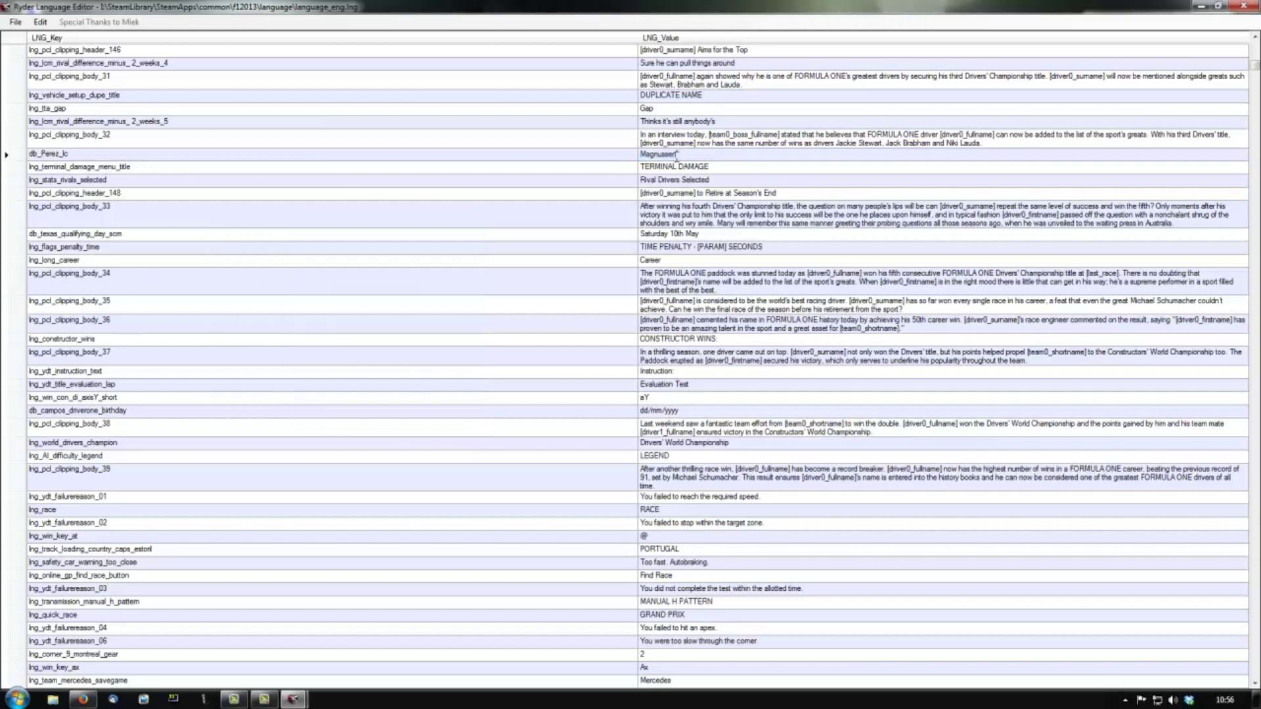
{"action": "left_click_drag", "start_coordinate": [677, 157], "coordinate": [643, 159]}
{"action": "type", "text": "Angel038"}
{"action": "mouse_move", "coordinate": [295, 699]}
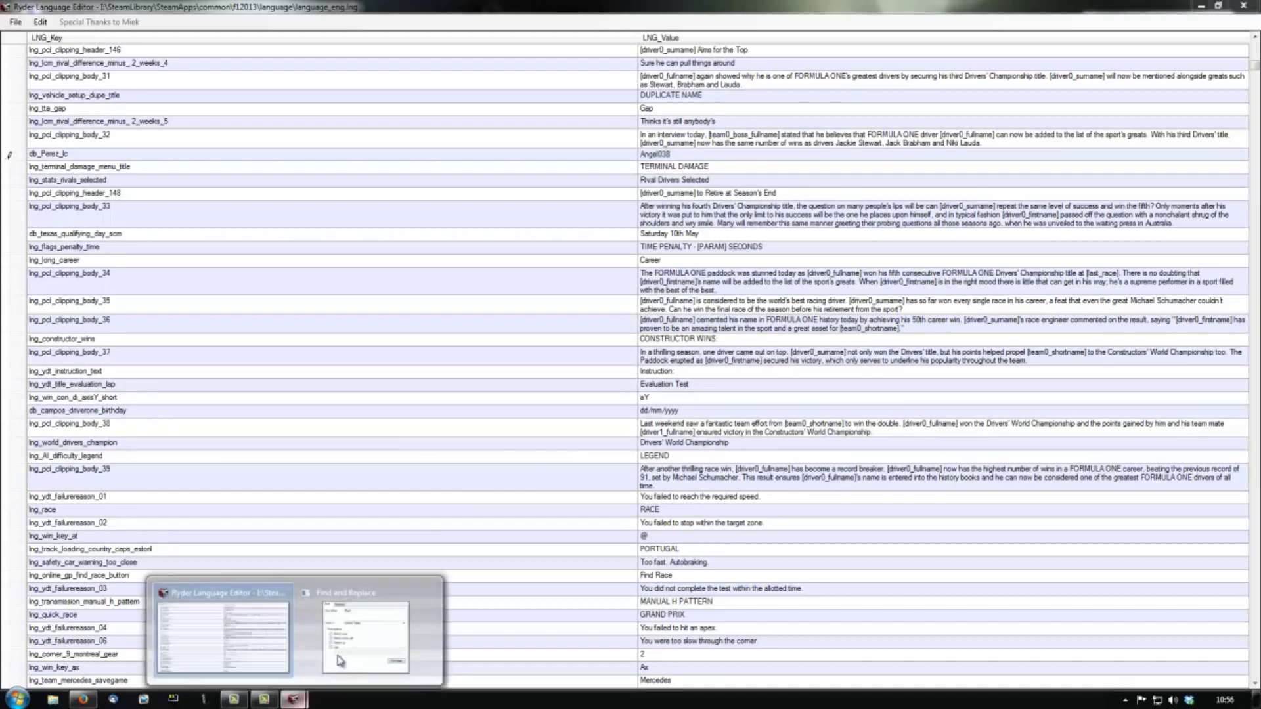
Continue the "Magn" search to the db_Perez entry and replace its value with the custom driver nickname in capitals
{"action": "left_click", "coordinate": [339, 660]}
{"action": "key", "text": "Return"}
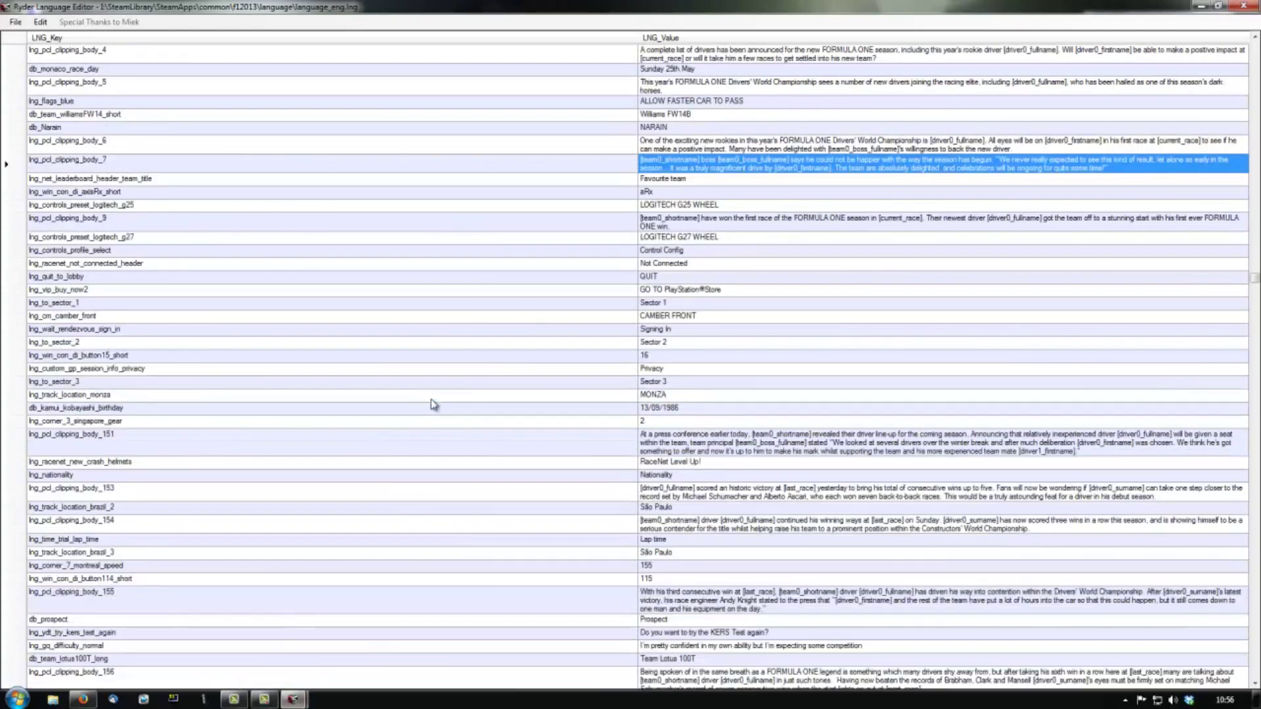
{"action": "mouse_move", "coordinate": [296, 699]}
{"action": "left_click", "coordinate": [367, 617]}
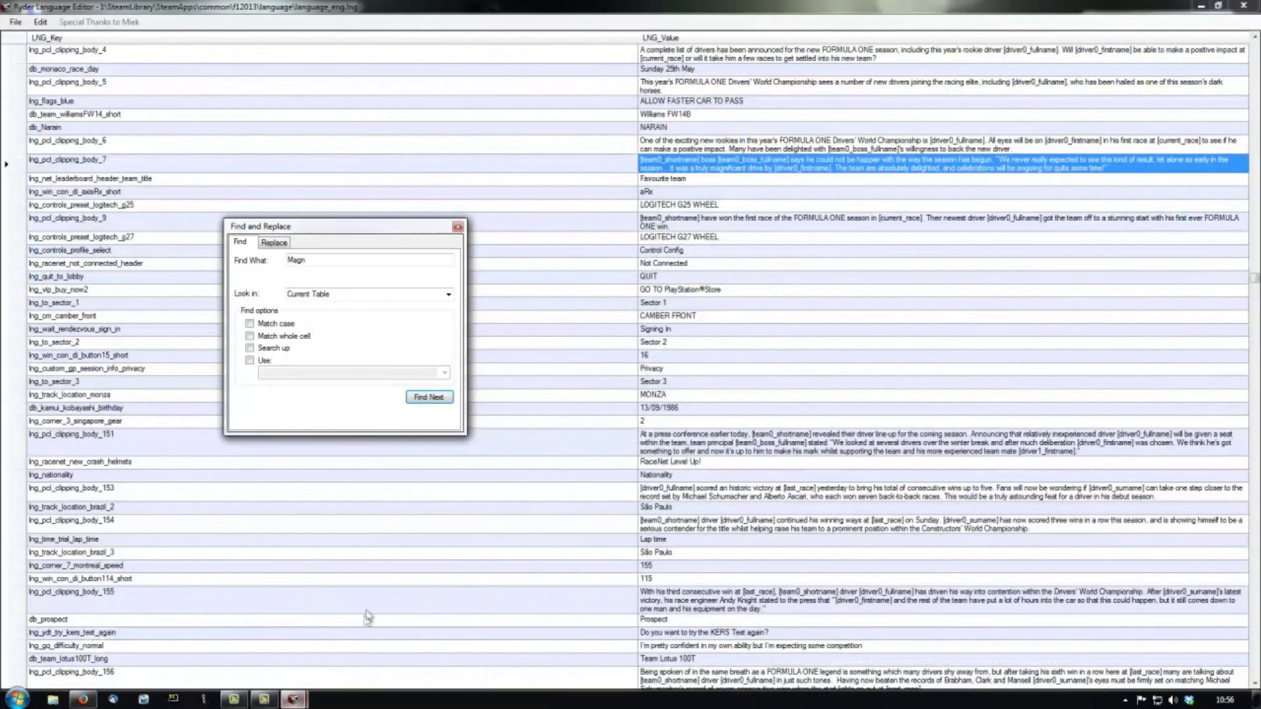
{"action": "left_click", "coordinate": [424, 397]}
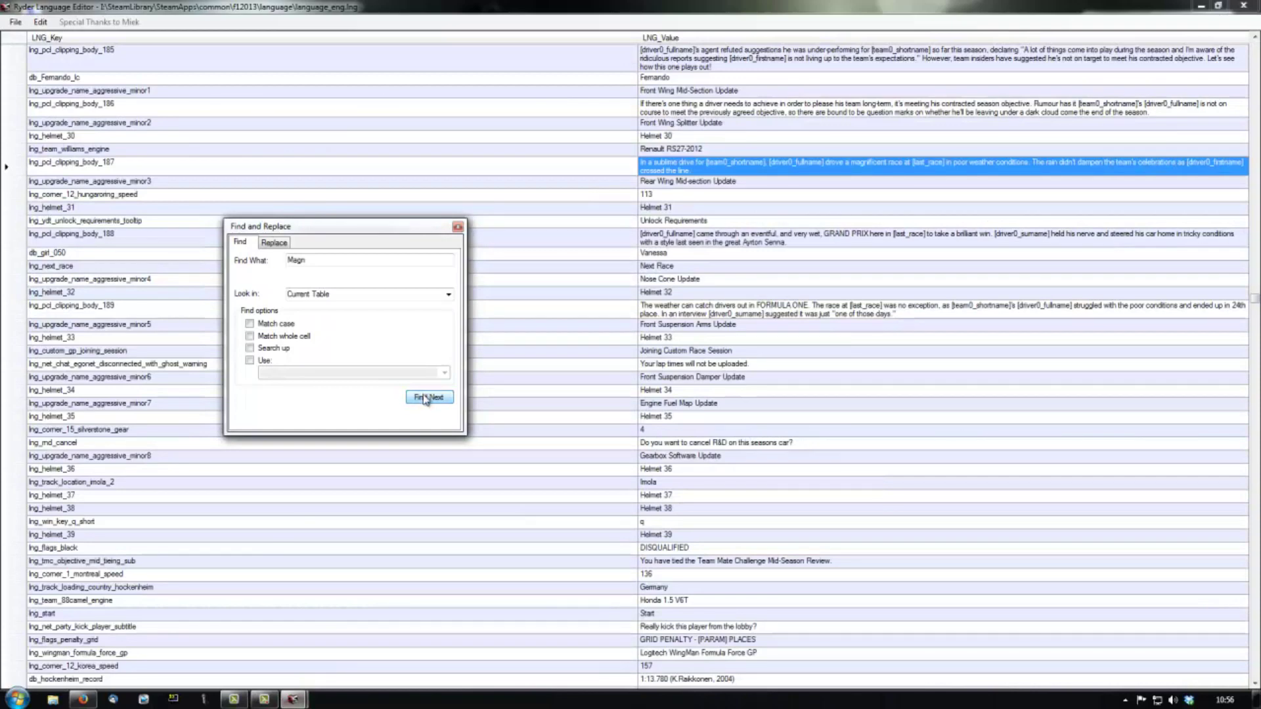
{"action": "left_click", "coordinate": [425, 398]}
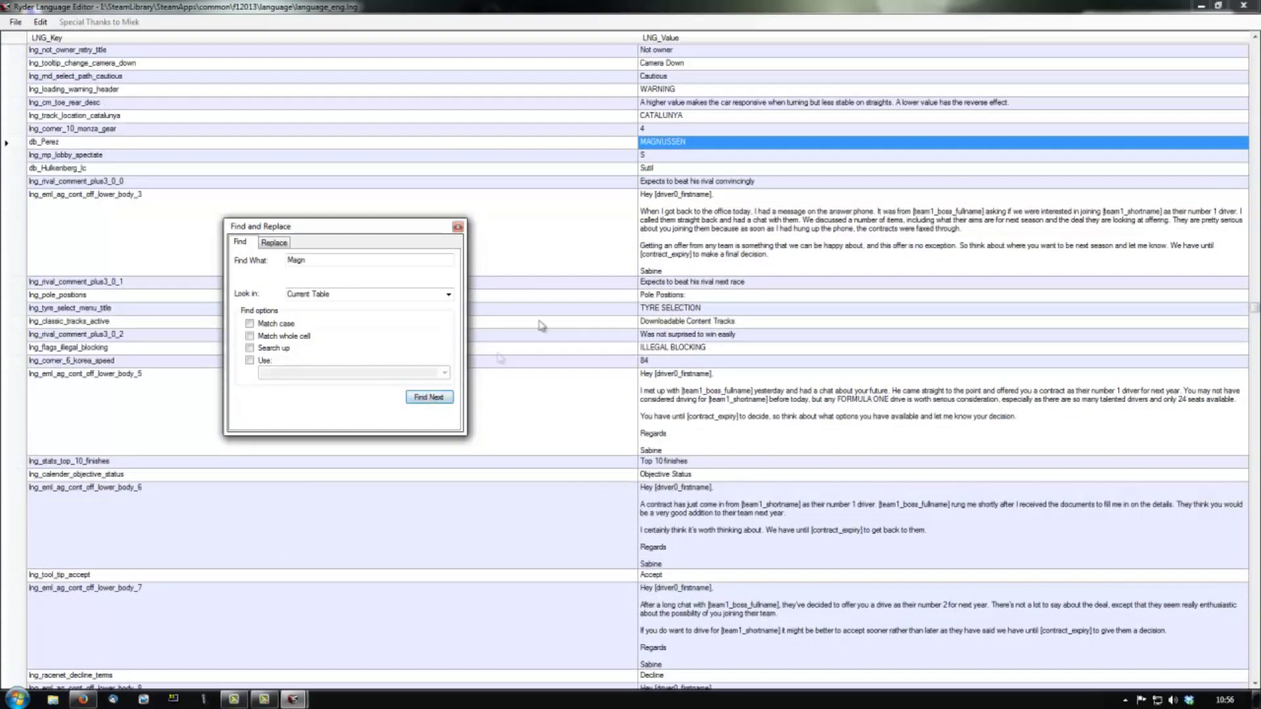
{"action": "left_click", "coordinate": [691, 146]}
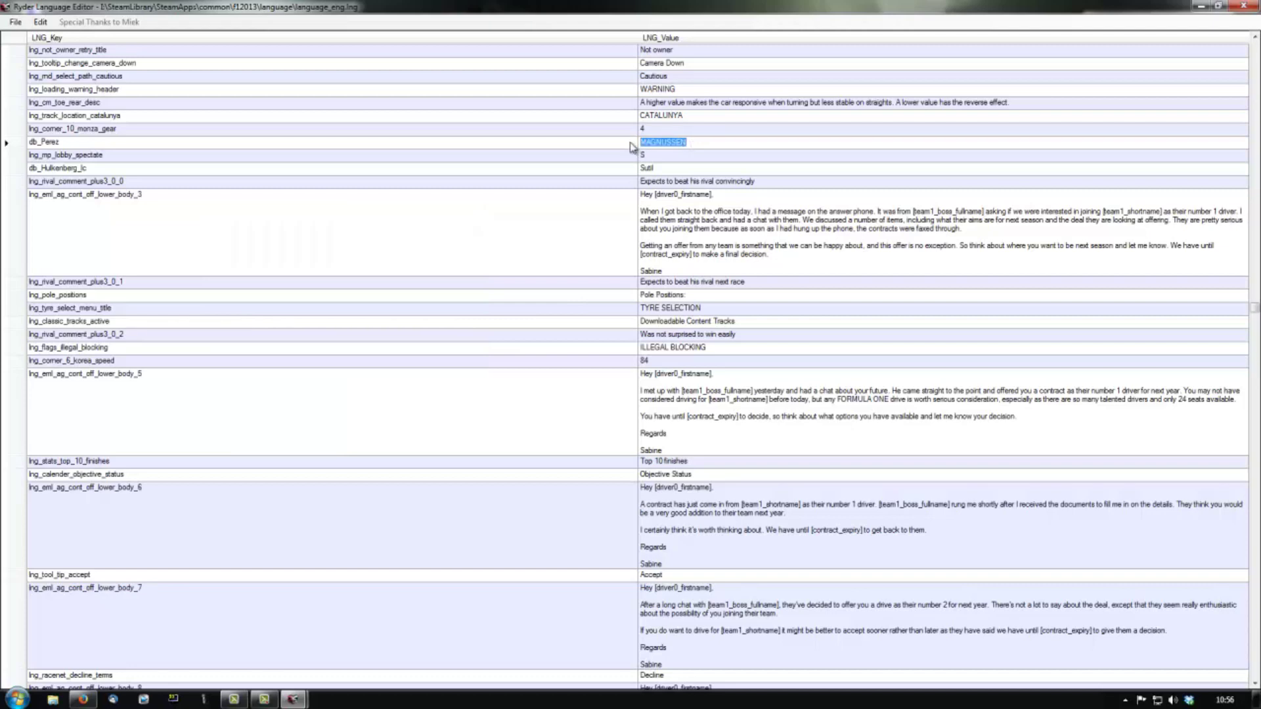
{"action": "type", "text": "ANGEL038"}
Go through the remaining "Magn" matches in the language table to check for further driver surname entries
{"action": "mouse_move", "coordinate": [296, 700]}
{"action": "left_click", "coordinate": [358, 647]}
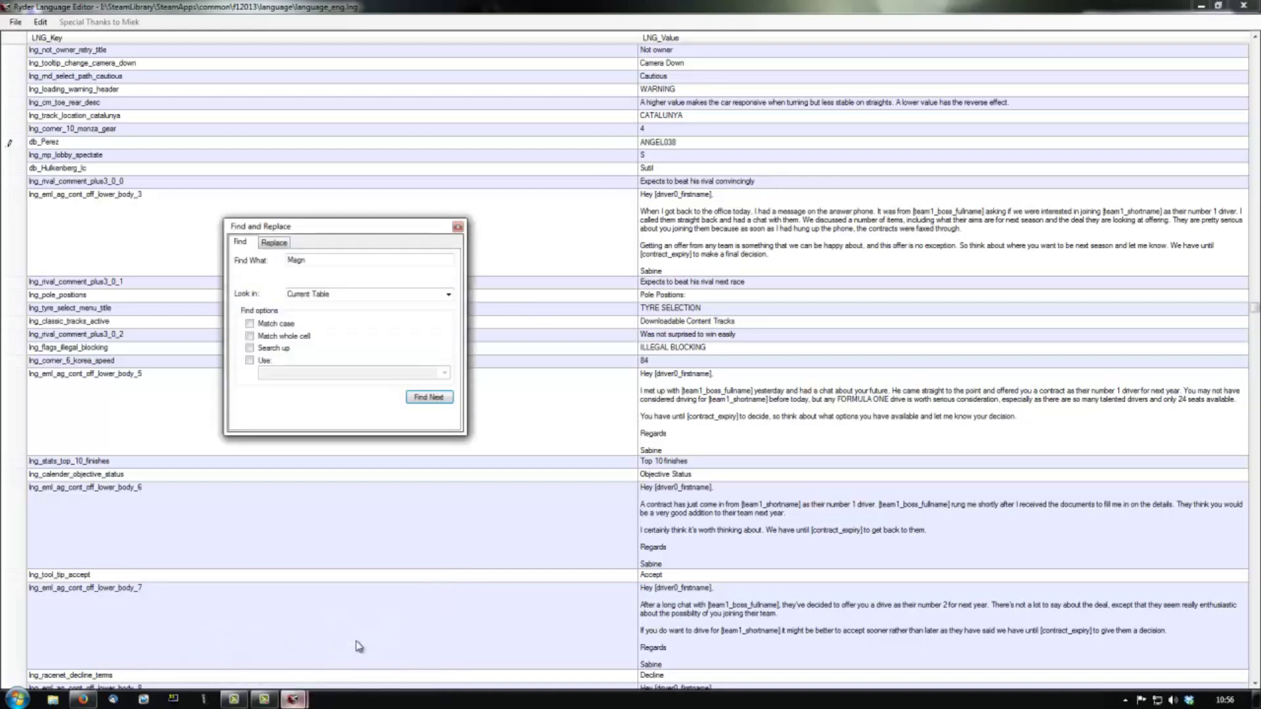
{"action": "left_click", "coordinate": [424, 396]}
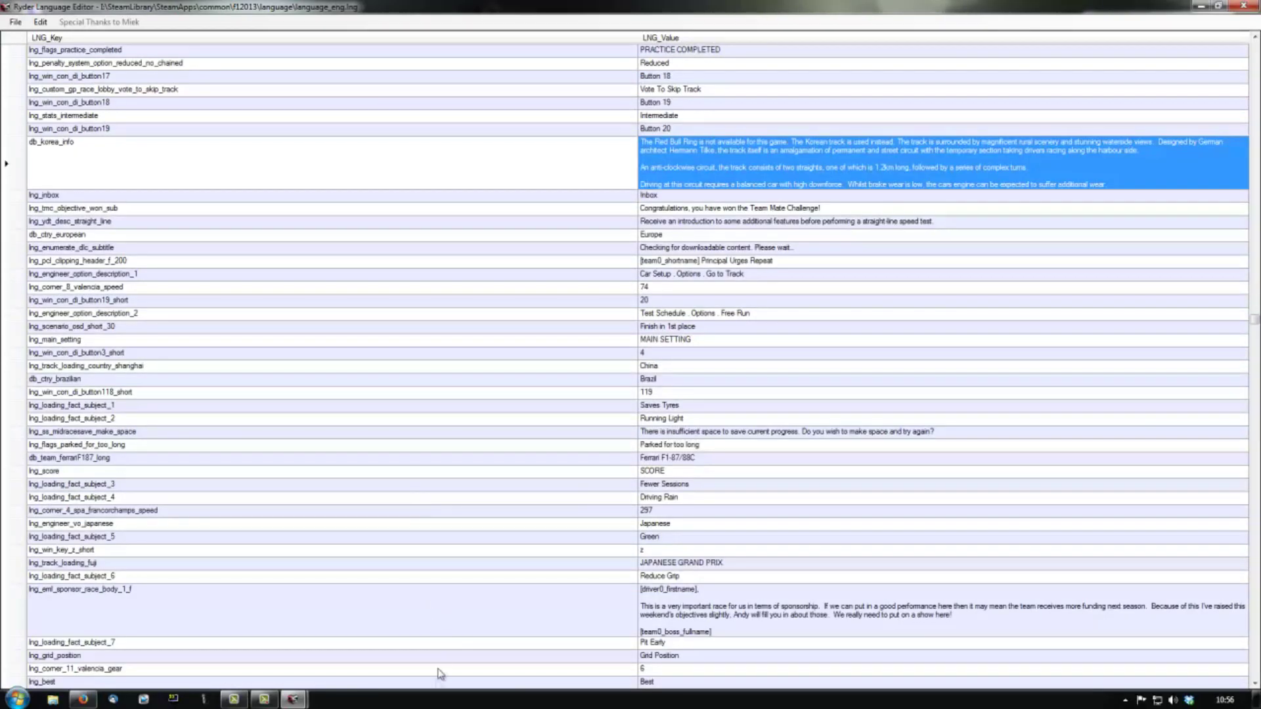
{"action": "mouse_move", "coordinate": [306, 701]}
{"action": "left_click", "coordinate": [376, 647]}
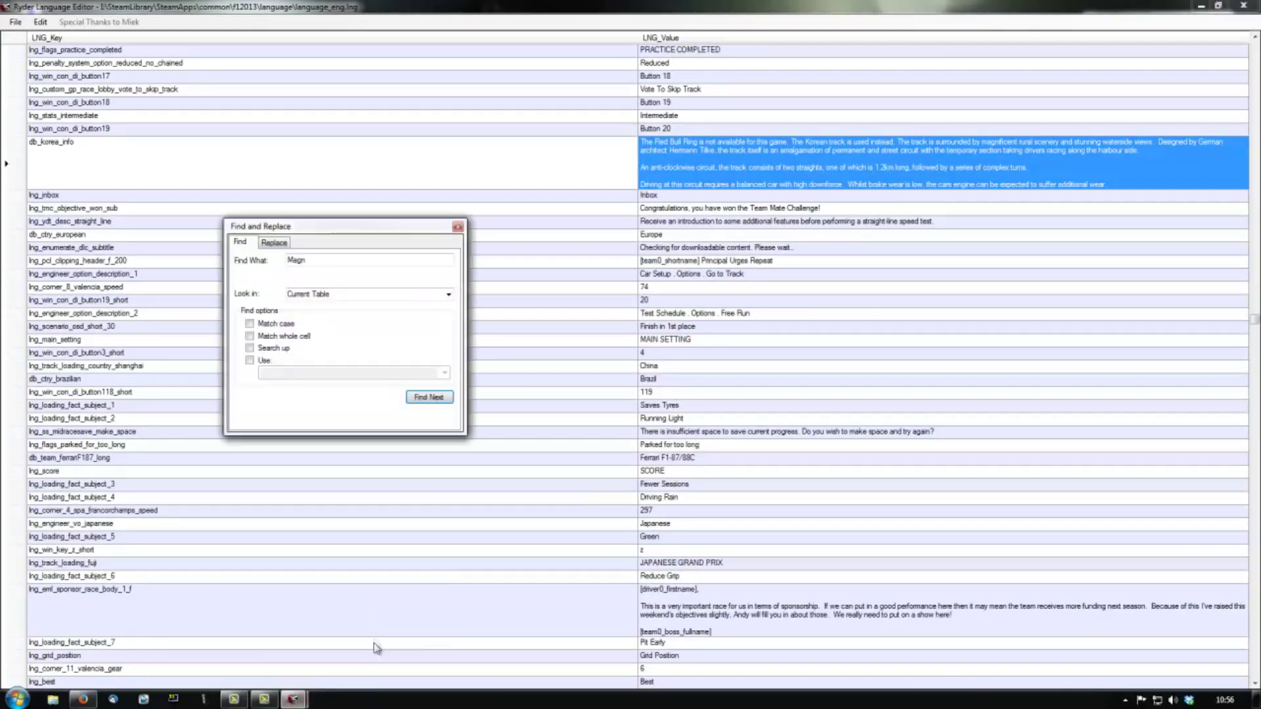
{"action": "left_click", "coordinate": [425, 404]}
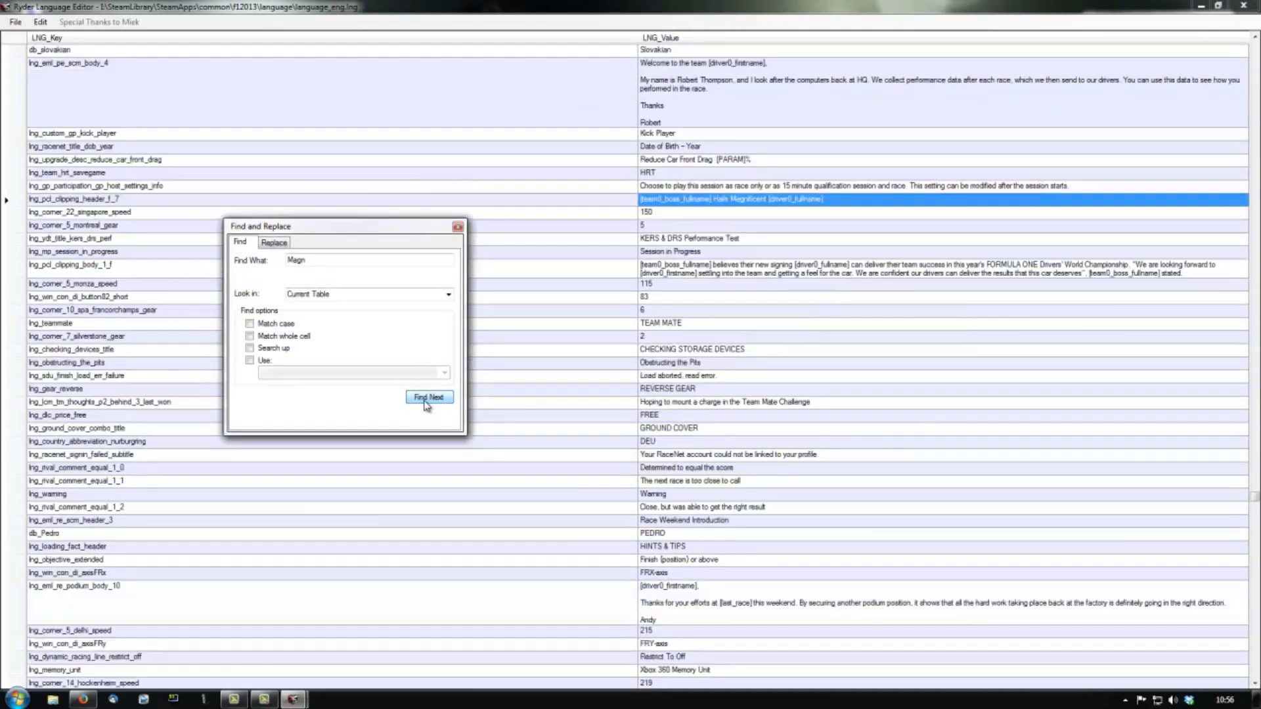
{"action": "left_click", "coordinate": [425, 404]}
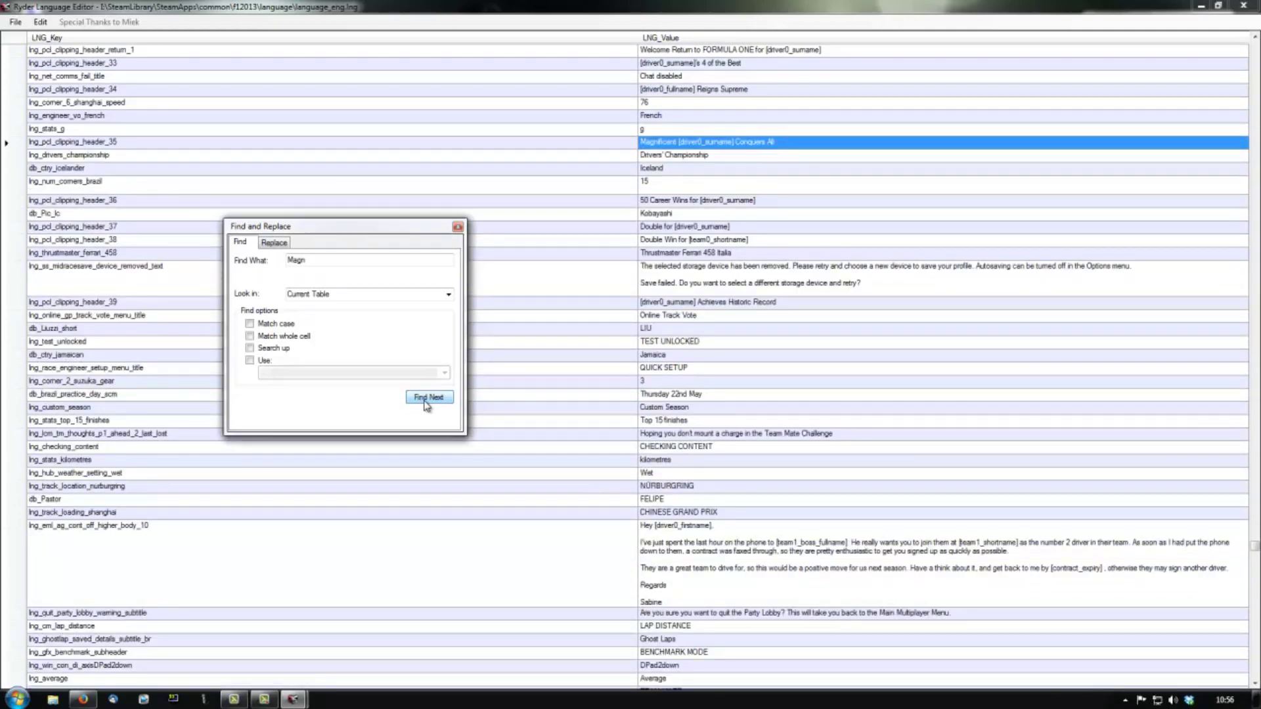
{"action": "left_click", "coordinate": [425, 404]}
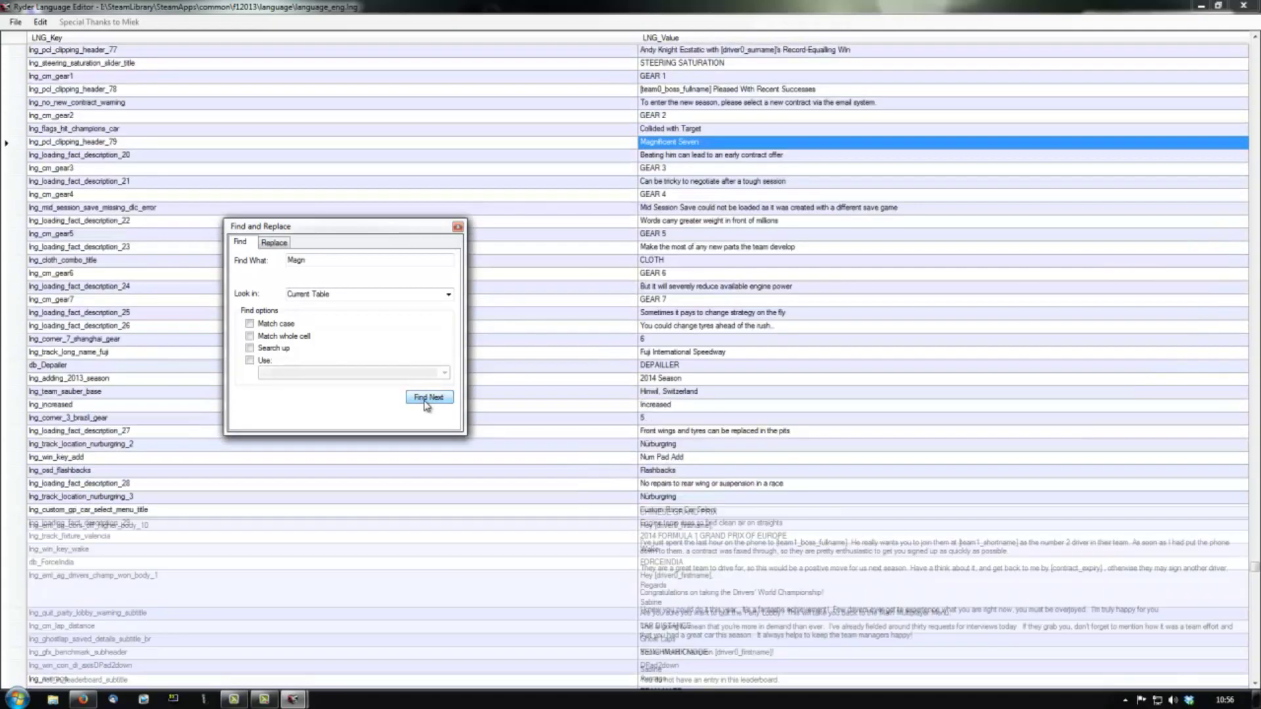
{"action": "left_click", "coordinate": [425, 403]}
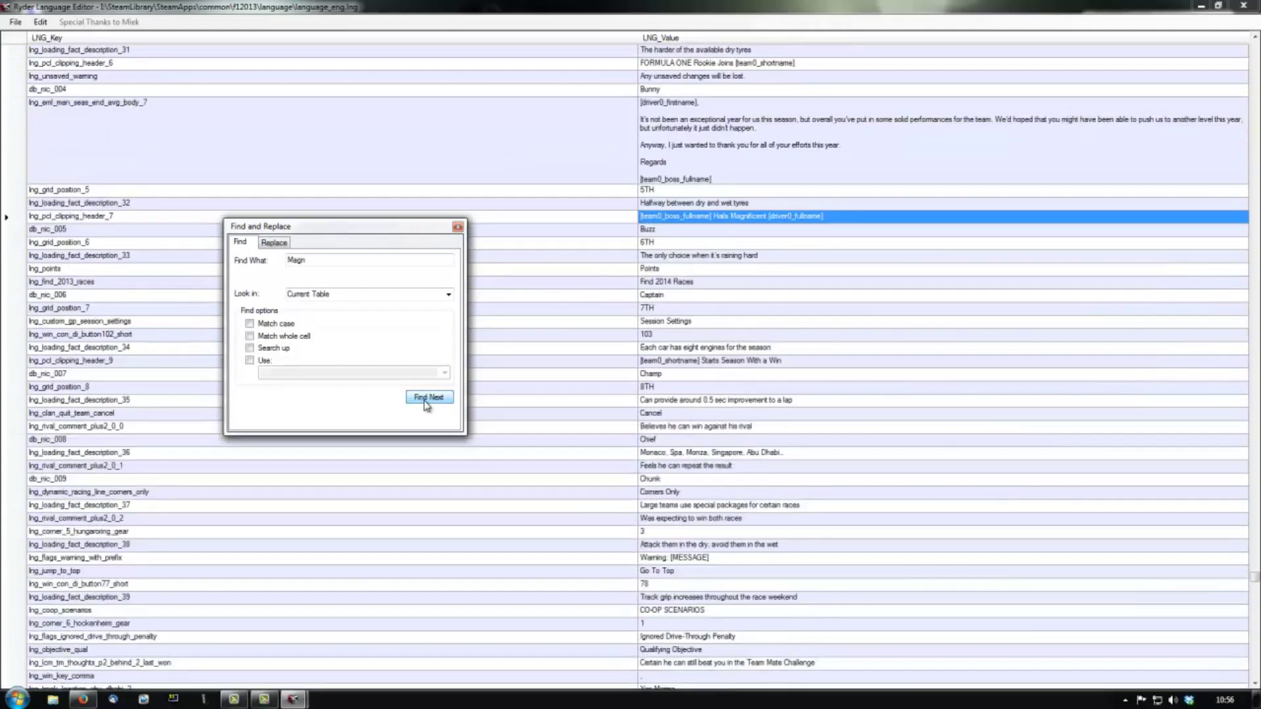
{"action": "left_click", "coordinate": [425, 398]}
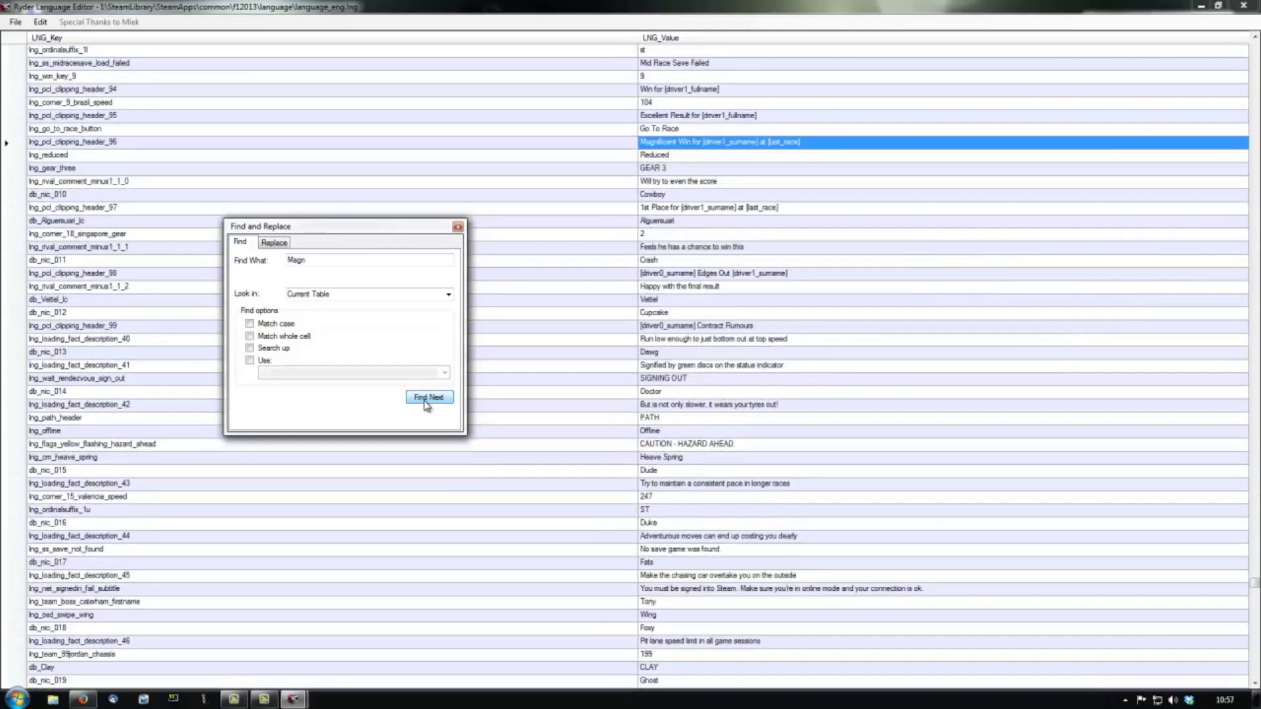
{"action": "left_click", "coordinate": [426, 398]}
{"action": "left_click", "coordinate": [426, 398]}
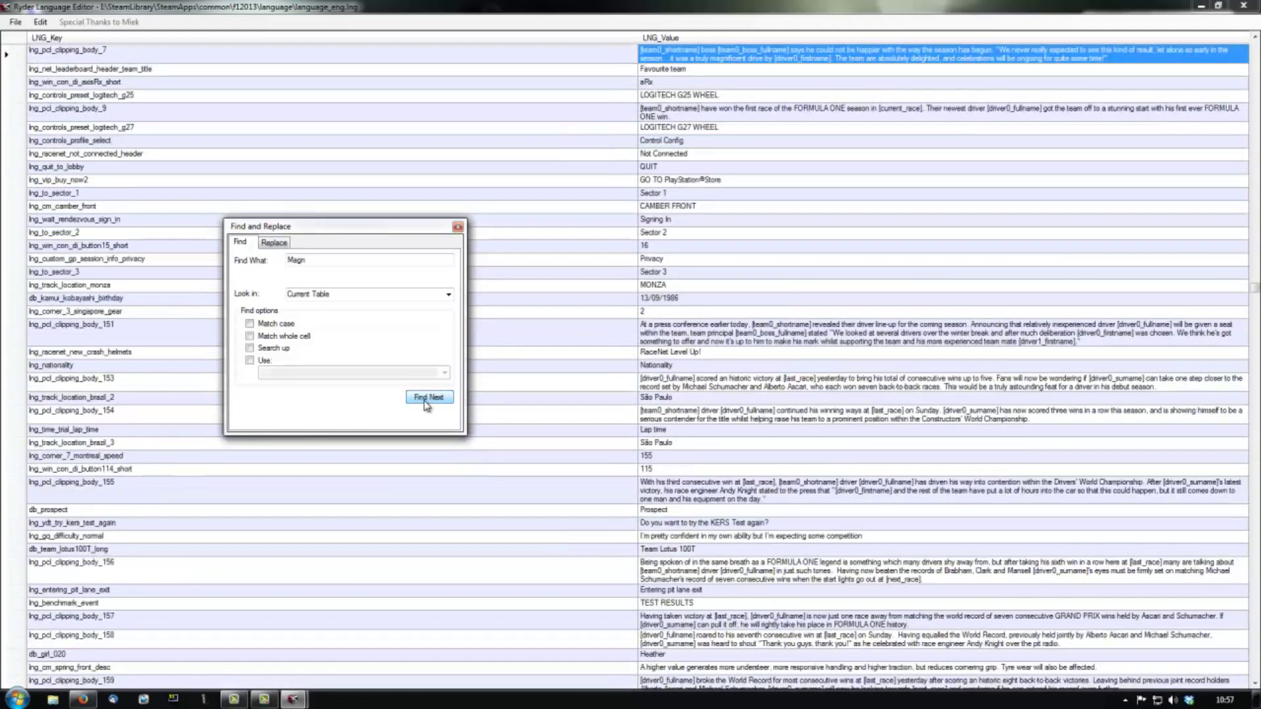
{"action": "left_click", "coordinate": [426, 398]}
{"action": "left_click", "coordinate": [426, 398]}
{"action": "left_click", "coordinate": [425, 398]}
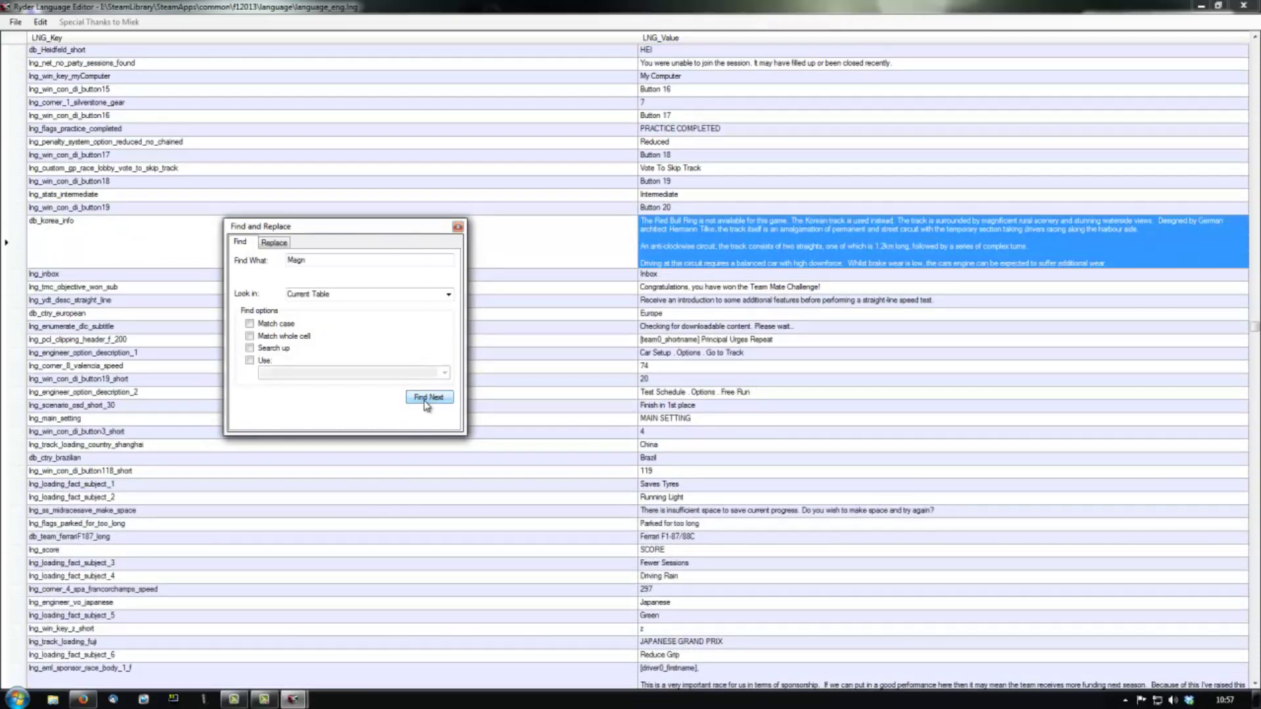
{"action": "left_click", "coordinate": [426, 398]}
{"action": "left_click", "coordinate": [426, 398]}
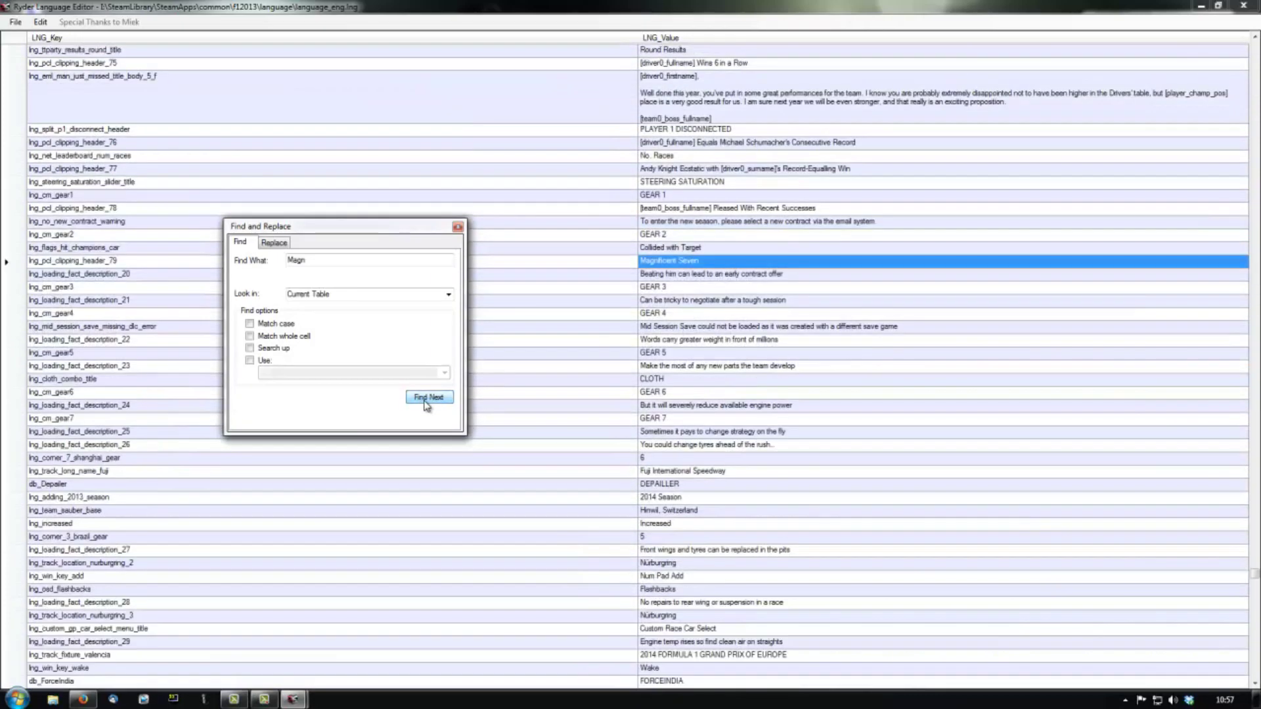
{"action": "left_click", "coordinate": [425, 397]}
{"action": "left_click", "coordinate": [425, 398]}
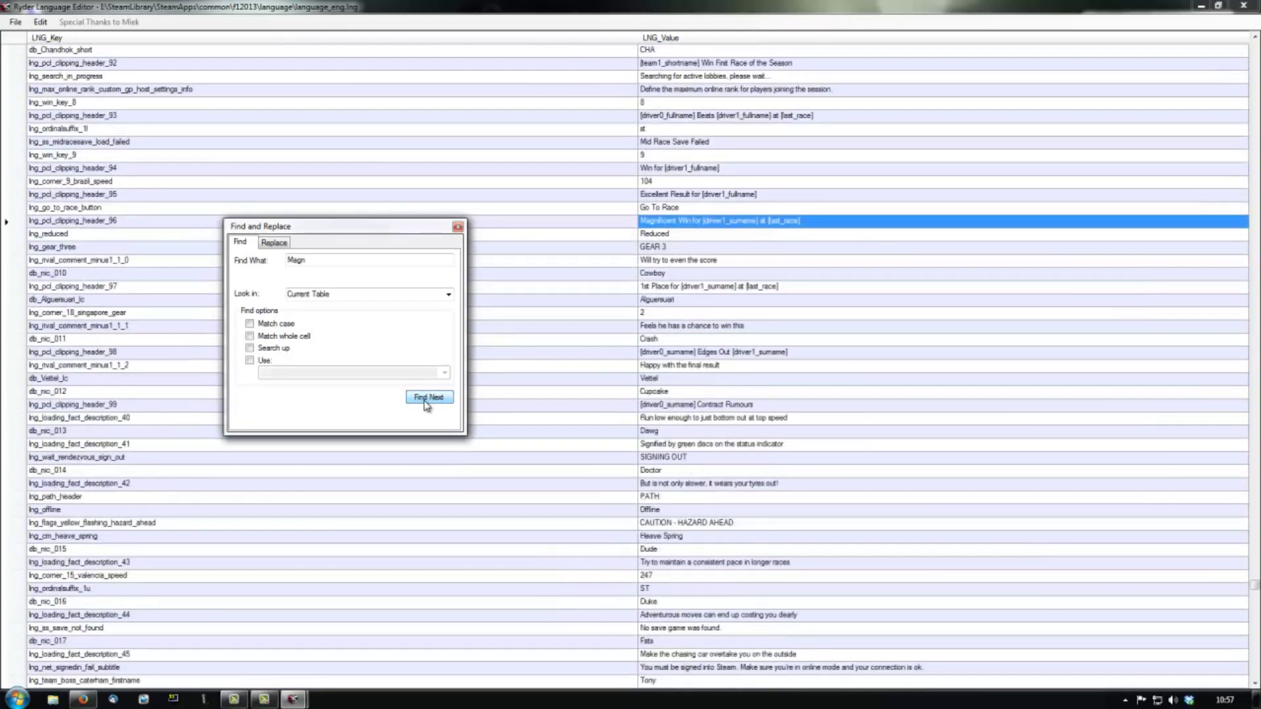
{"action": "left_click", "coordinate": [427, 398]}
{"action": "left_click", "coordinate": [427, 398]}
{"action": "left_click", "coordinate": [427, 398]}
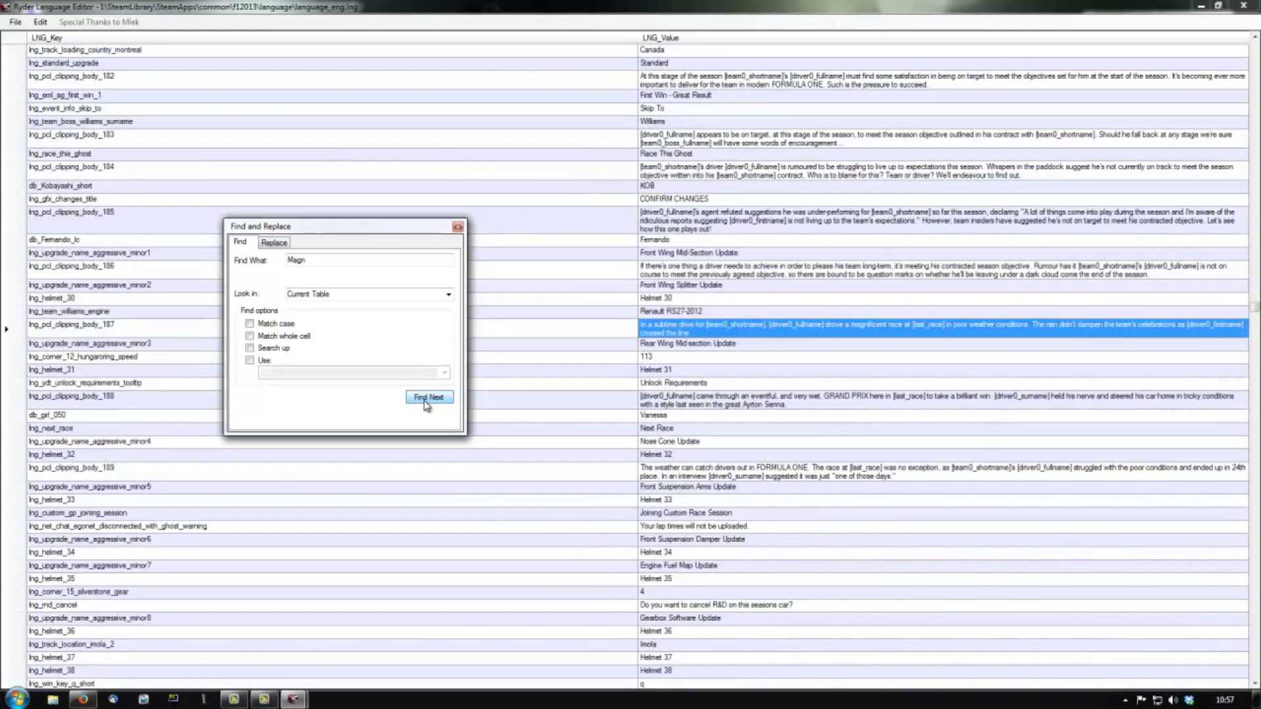
{"action": "left_click", "coordinate": [427, 398]}
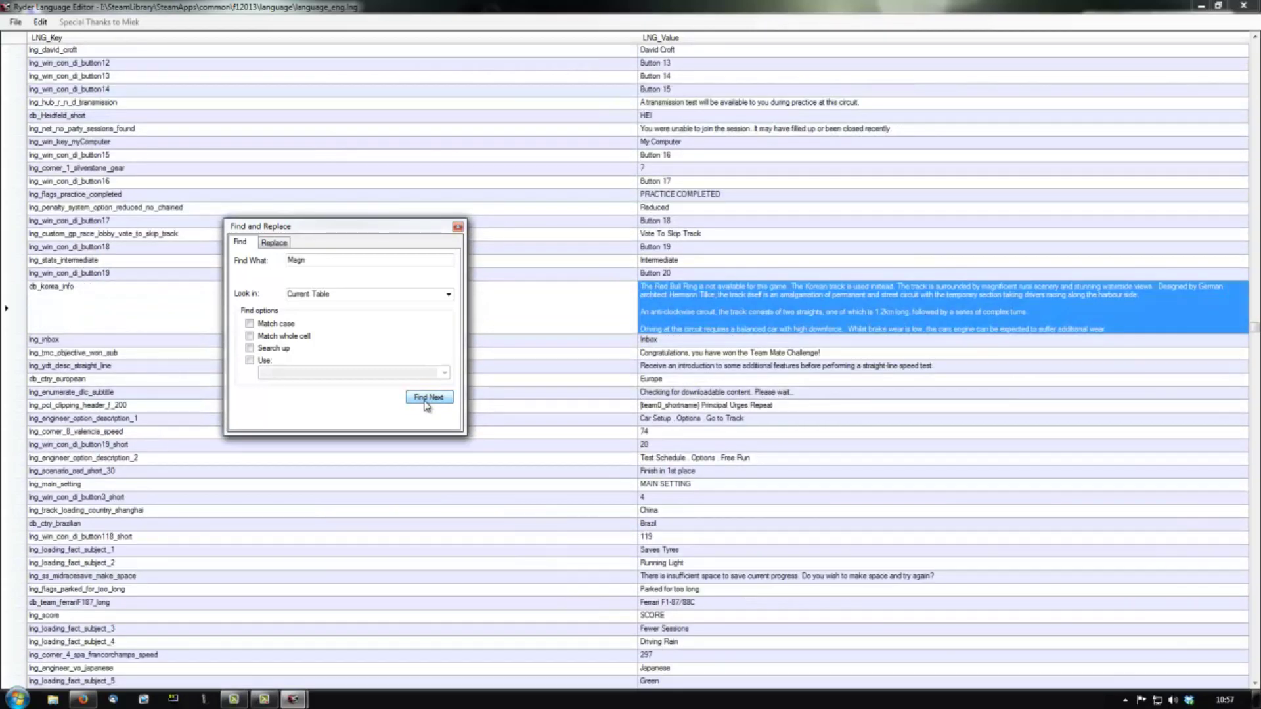
{"action": "left_click", "coordinate": [427, 398]}
{"action": "left_click", "coordinate": [425, 399]}
{"action": "left_click", "coordinate": [425, 399]}
{"action": "left_click", "coordinate": [425, 399]}
{"action": "left_click", "coordinate": [425, 399]}
{"action": "left_click", "coordinate": [427, 398]}
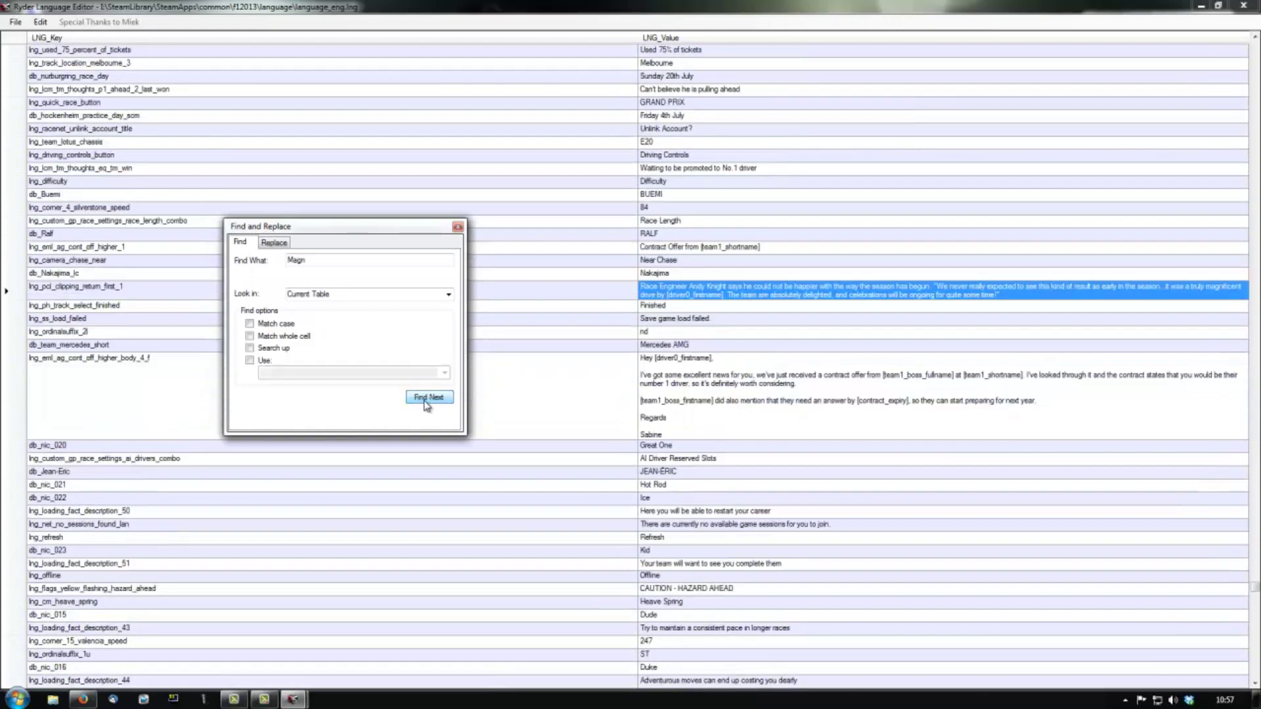
{"action": "left_click", "coordinate": [427, 398]}
{"action": "left_click", "coordinate": [427, 398]}
{"action": "left_click", "coordinate": [427, 398]}
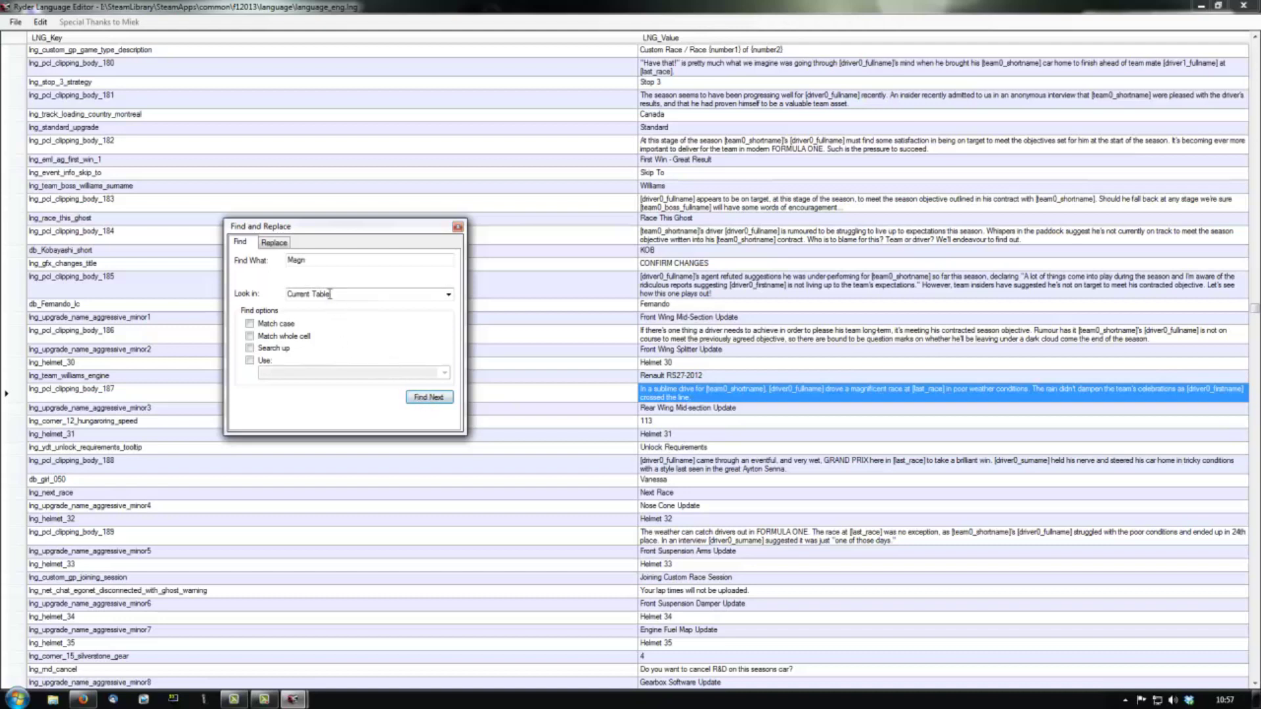
Search the language table for "McLaren" and step through the matches to the db_team_mclaren_short entry
{"action": "left_click", "coordinate": [314, 261]}
{"action": "left_click_drag", "start_coordinate": [315, 261], "coordinate": [286, 261]}
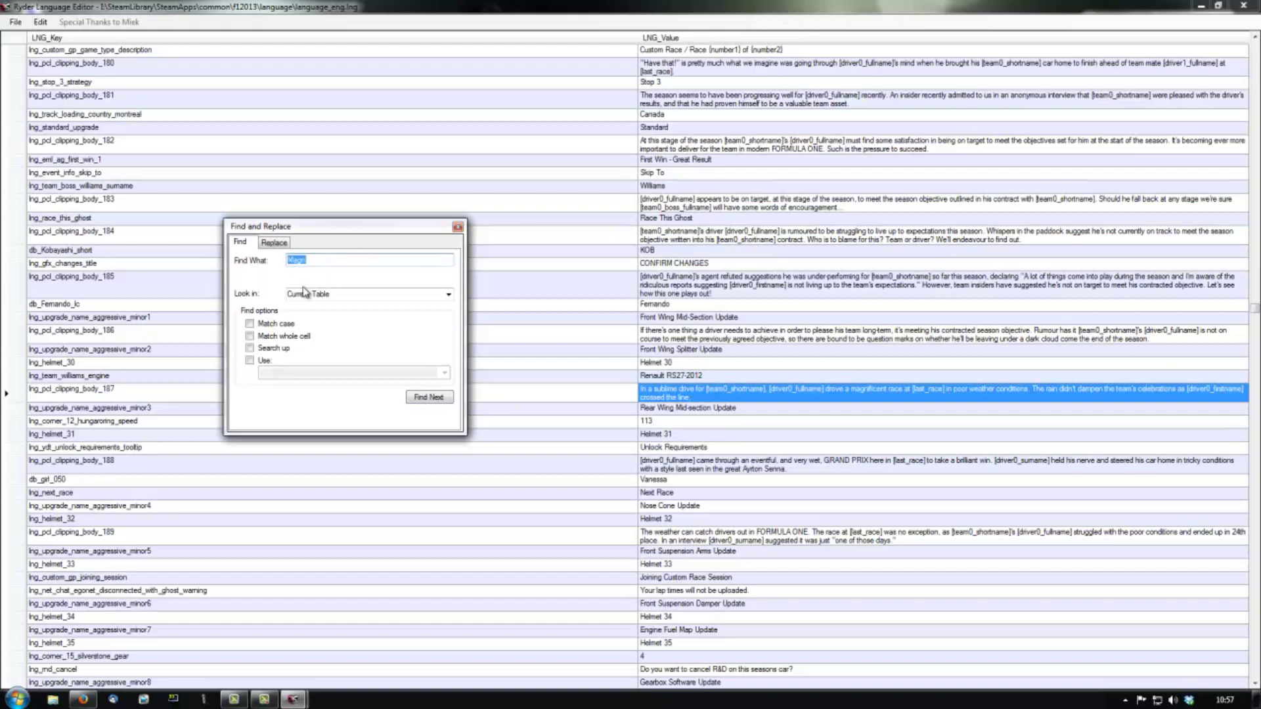
{"action": "type", "text": "McLaren"}
{"action": "left_click", "coordinate": [421, 399]}
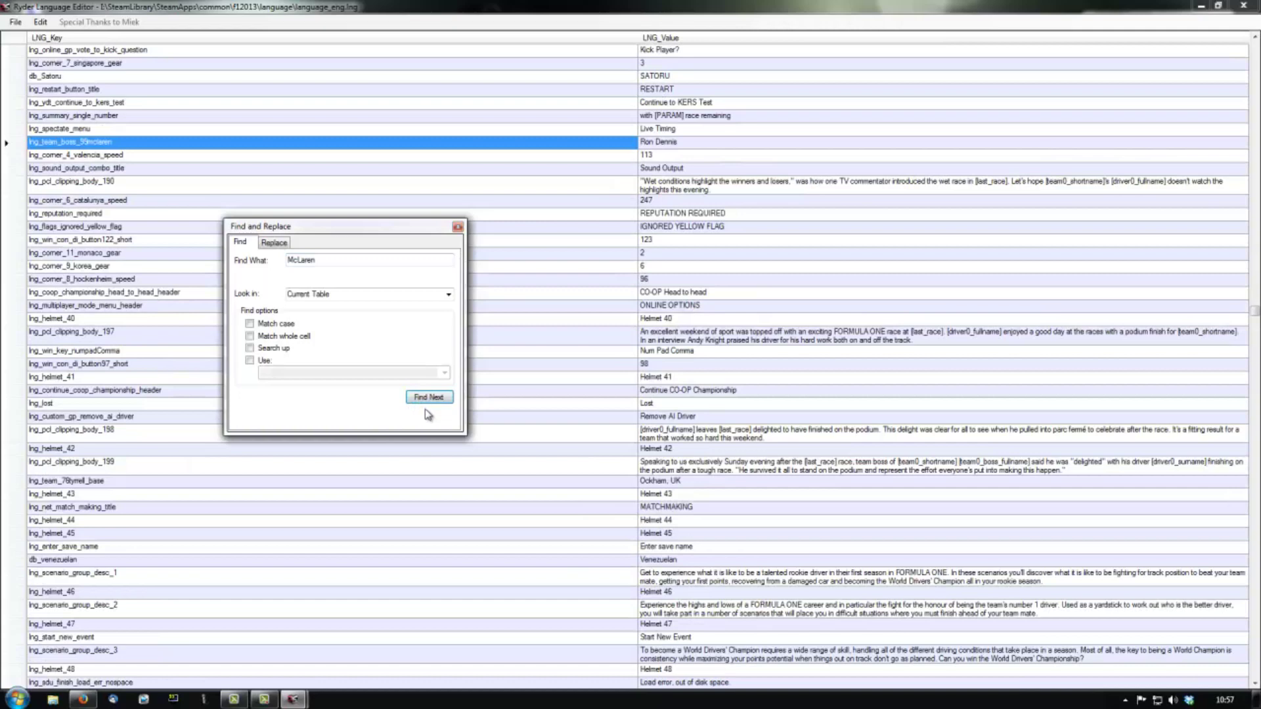
{"action": "left_click", "coordinate": [436, 399]}
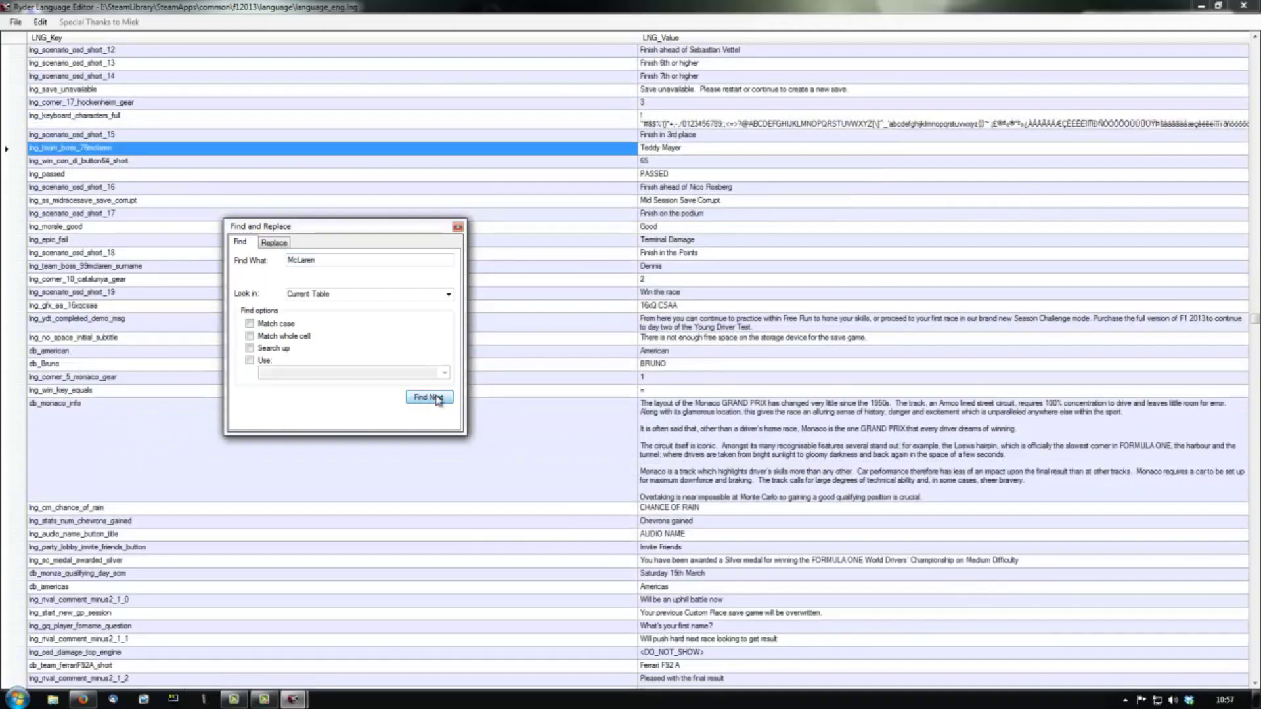
{"action": "left_click", "coordinate": [436, 399]}
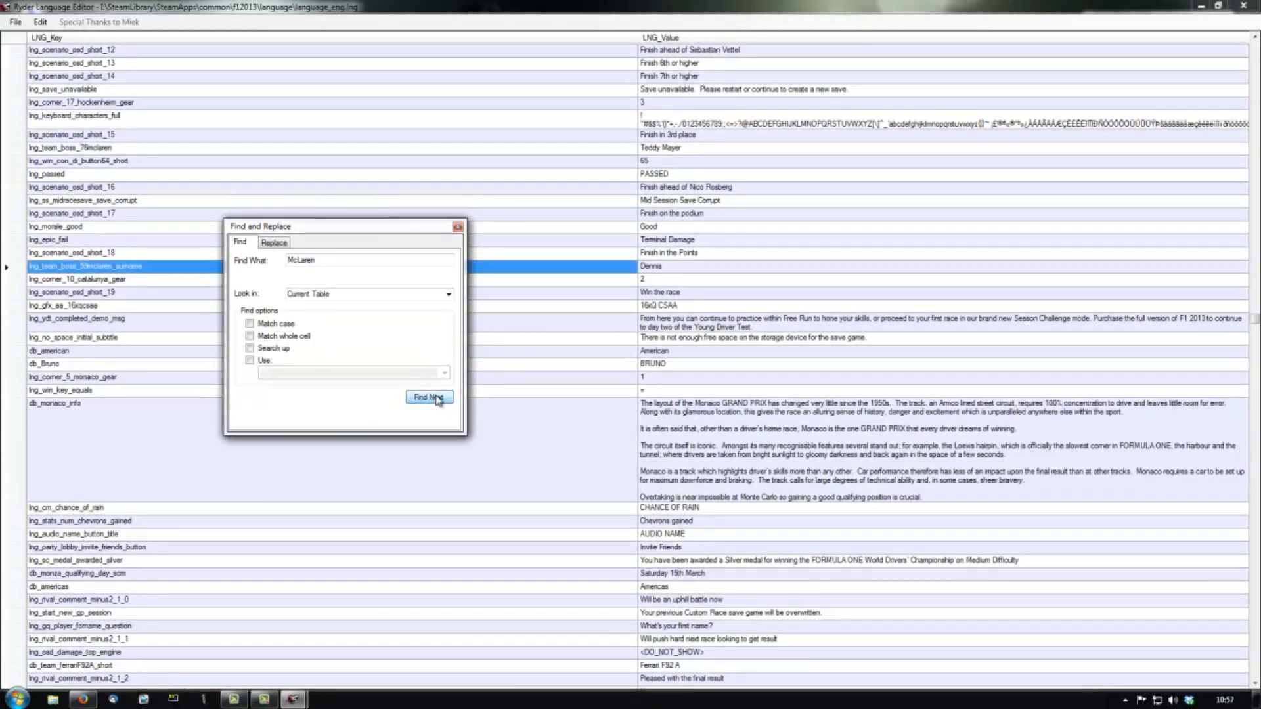
{"action": "left_click", "coordinate": [436, 399]}
{"action": "left_click", "coordinate": [436, 398]}
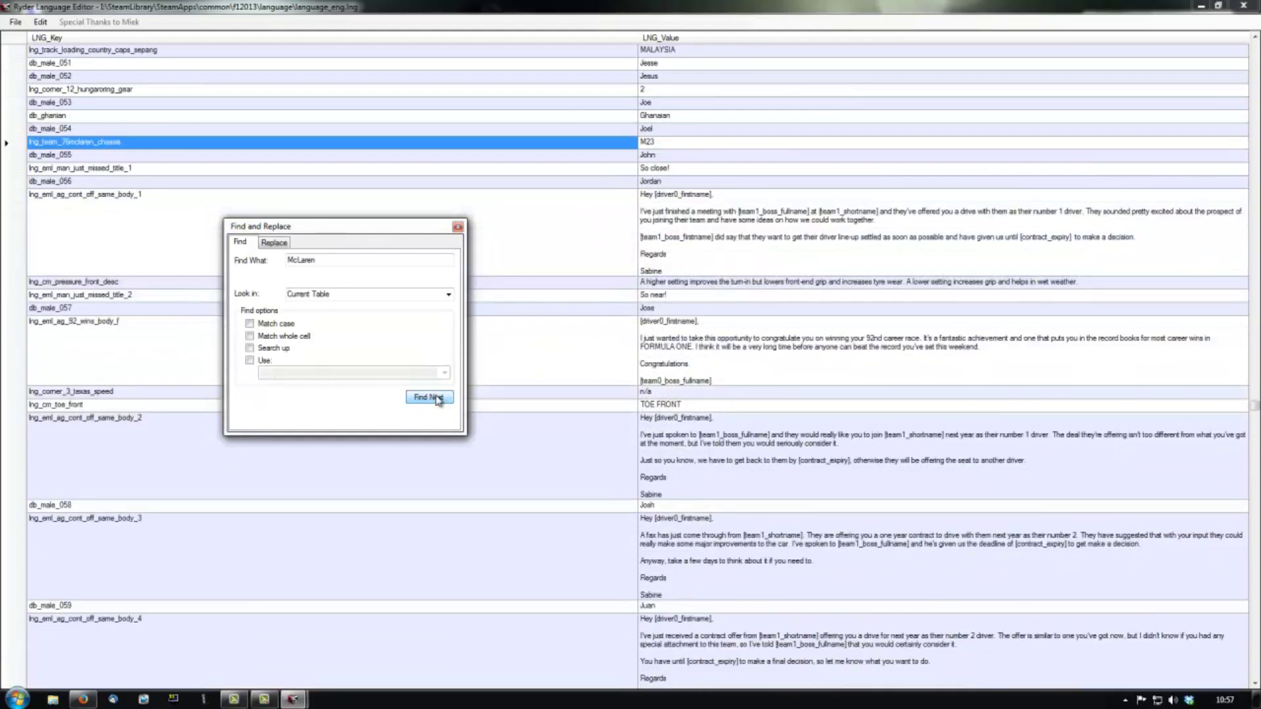
{"action": "left_click", "coordinate": [436, 398]}
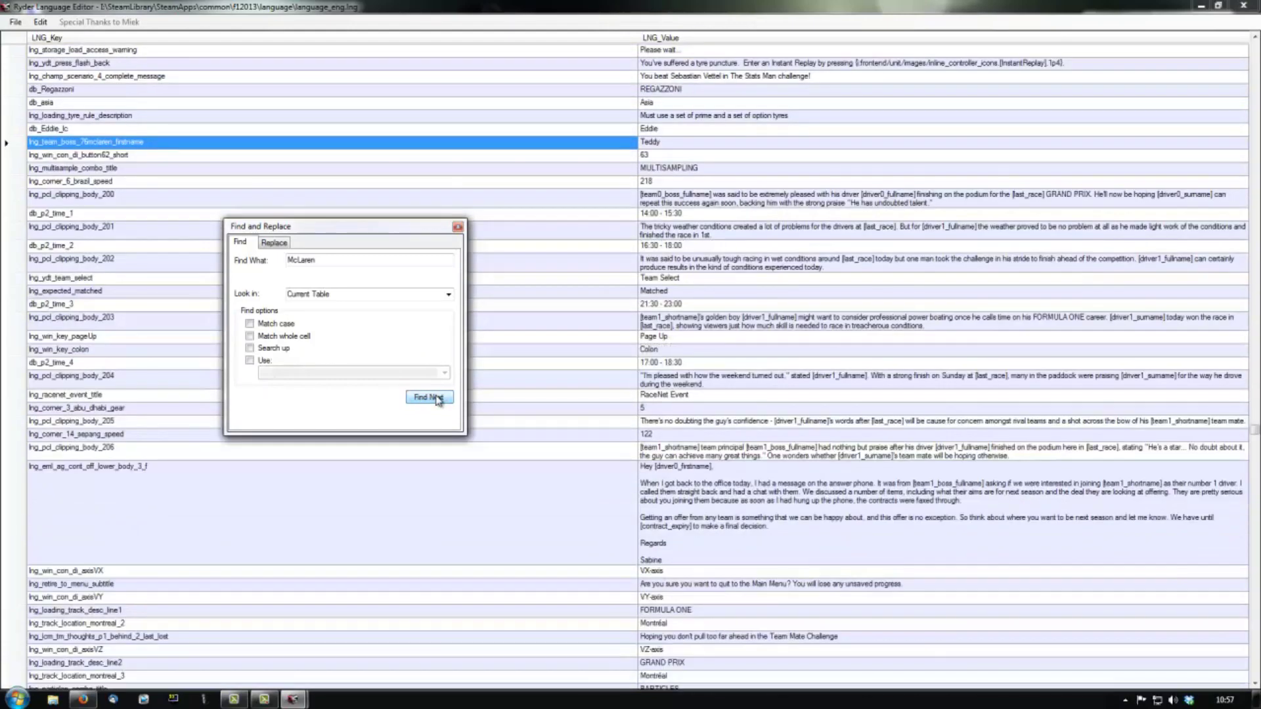
{"action": "left_click", "coordinate": [436, 398]}
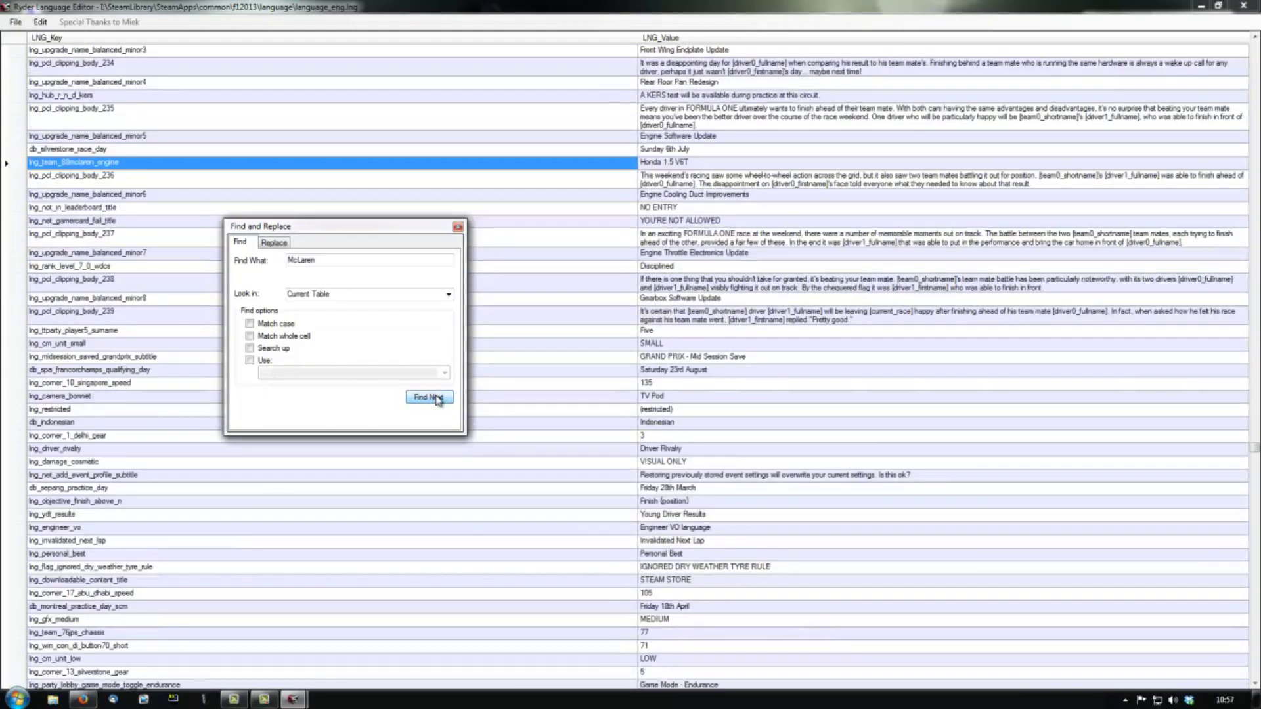
{"action": "left_click", "coordinate": [436, 398]}
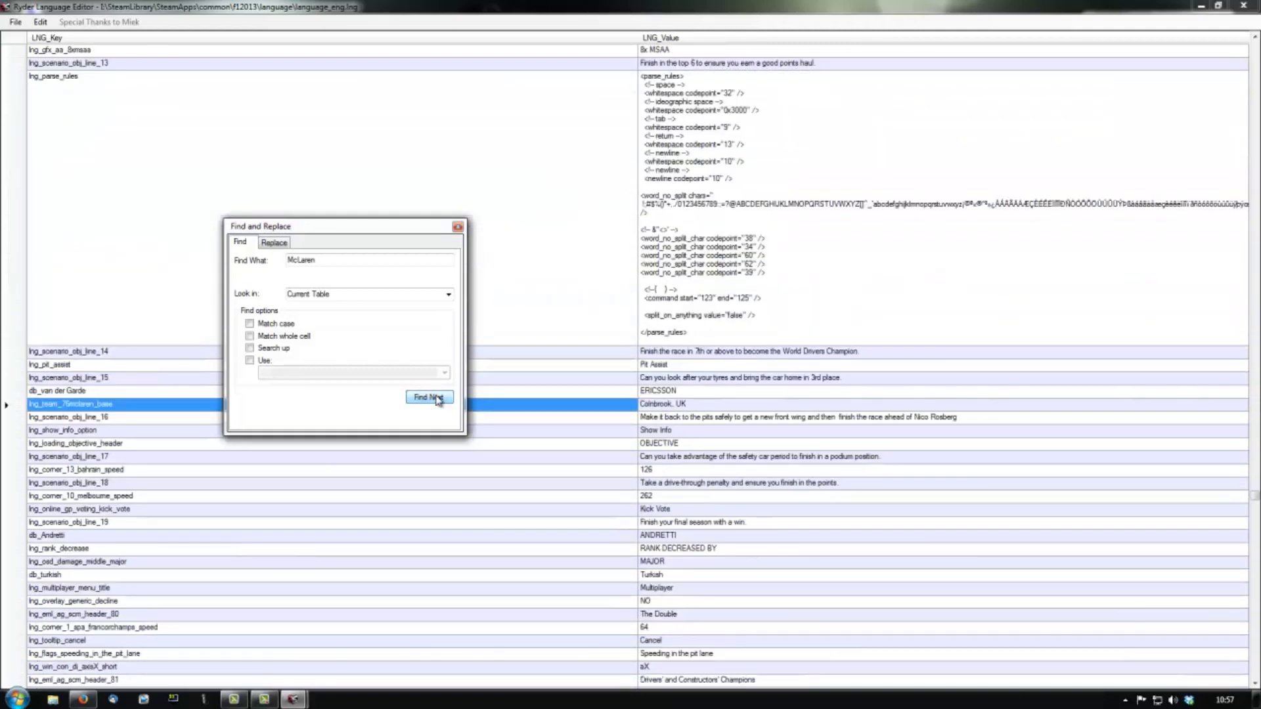
{"action": "left_click", "coordinate": [436, 399]}
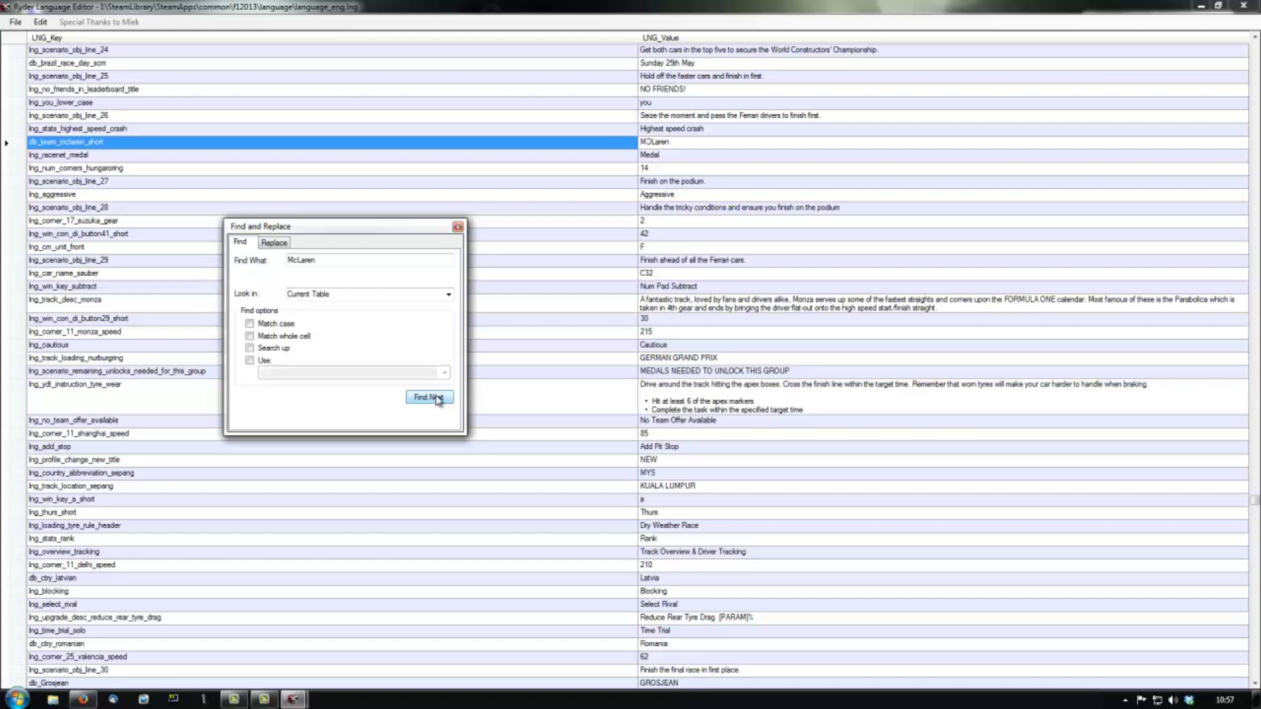
Replace the value of the db_team_mclaren_short entry with "Peugeot F1"
{"action": "double_click", "coordinate": [659, 145]}
{"action": "type", "text": "PEUGEOT"}
{"action": "key", "text": "BackSpace"}
{"action": "key", "text": "BackSpace"}
{"action": "key", "text": "BackSpace"}
{"action": "key", "text": "BackSpace"}
{"action": "key", "text": "BackSpace"}
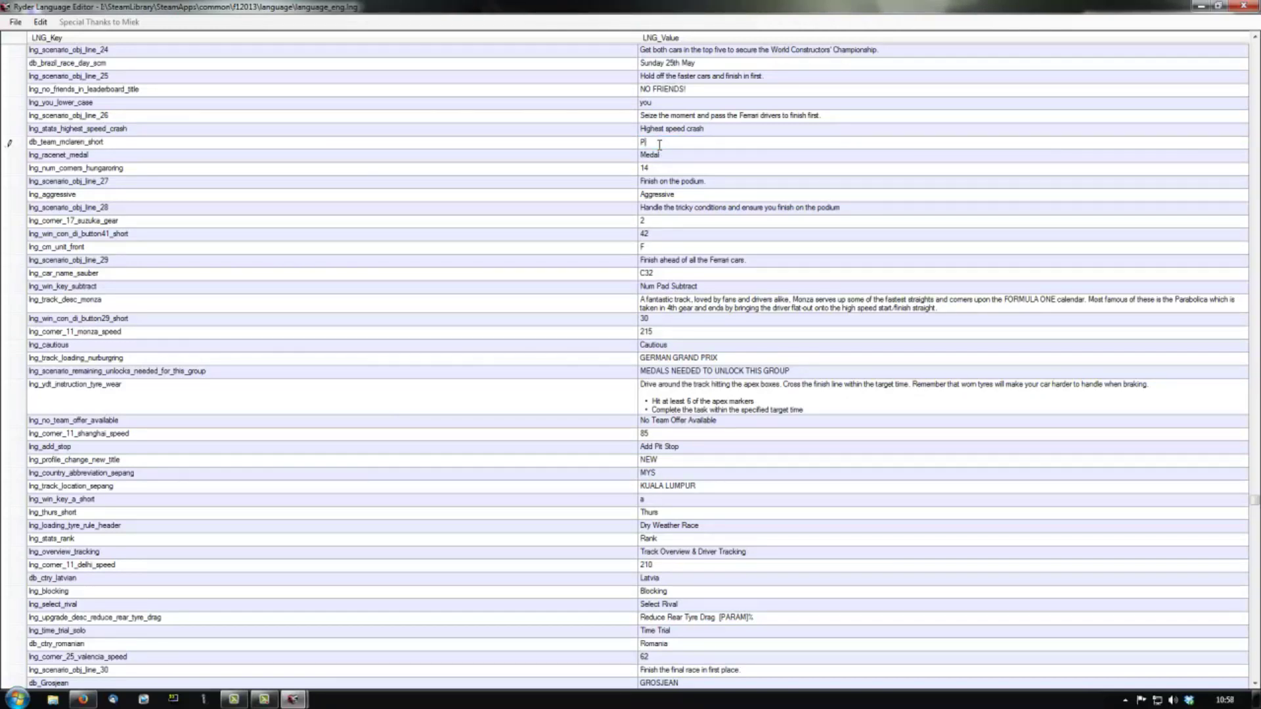
{"action": "type", "text": "eugeot F1"}
Continue the "McLaren" search to the db_team_mclaren_code entry and replace its value with "pft"
{"action": "left_click", "coordinate": [368, 622]}
{"action": "left_click", "coordinate": [428, 398]}
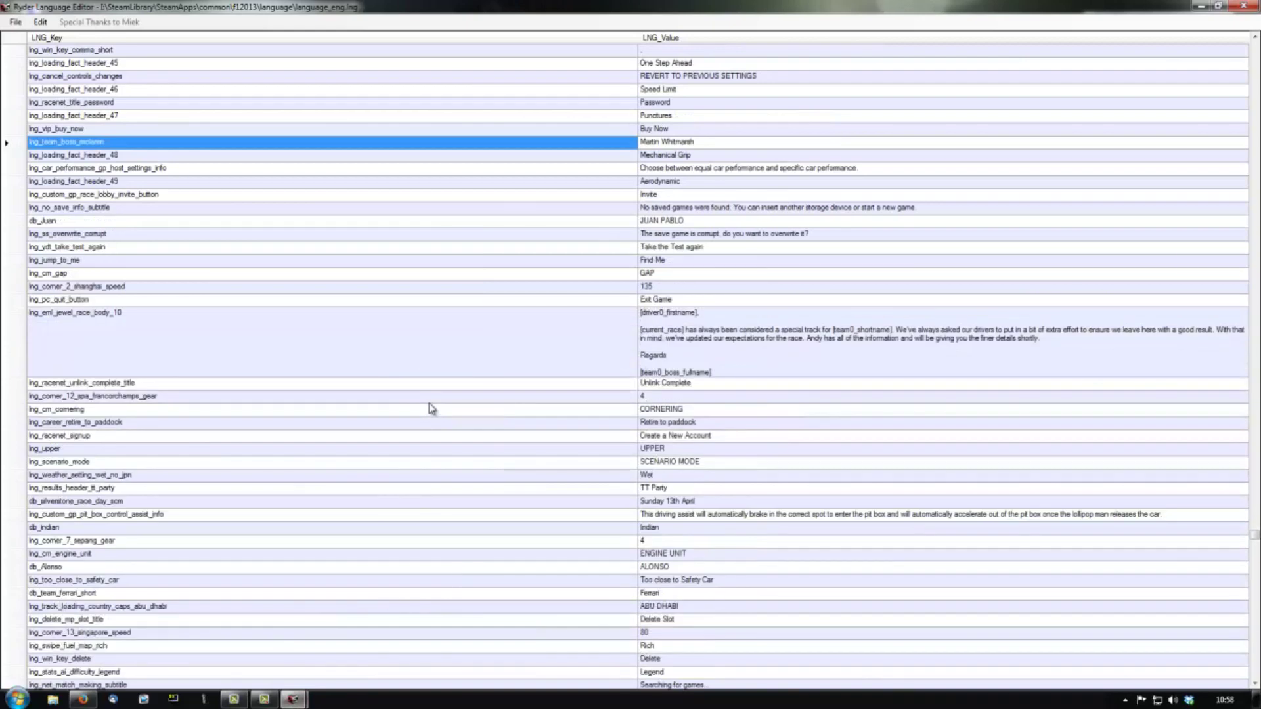
{"action": "mouse_move", "coordinate": [304, 703]}
{"action": "left_click", "coordinate": [367, 601]}
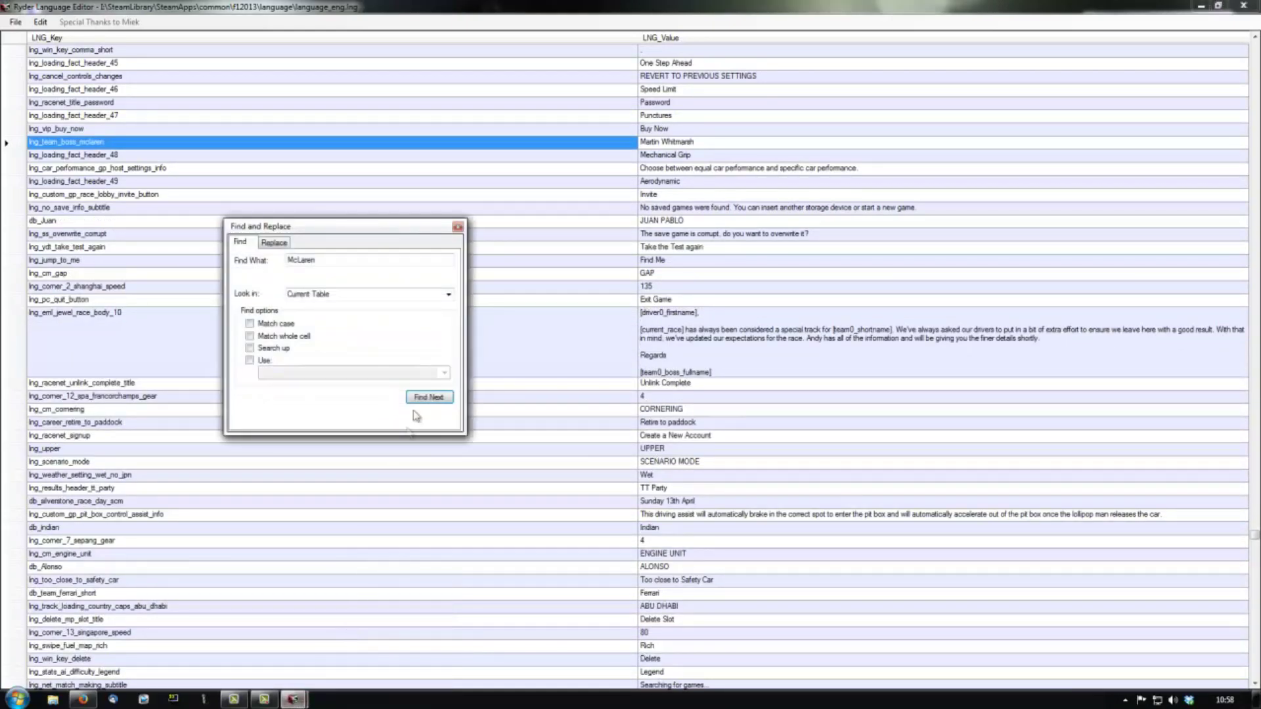
{"action": "left_click", "coordinate": [427, 399]}
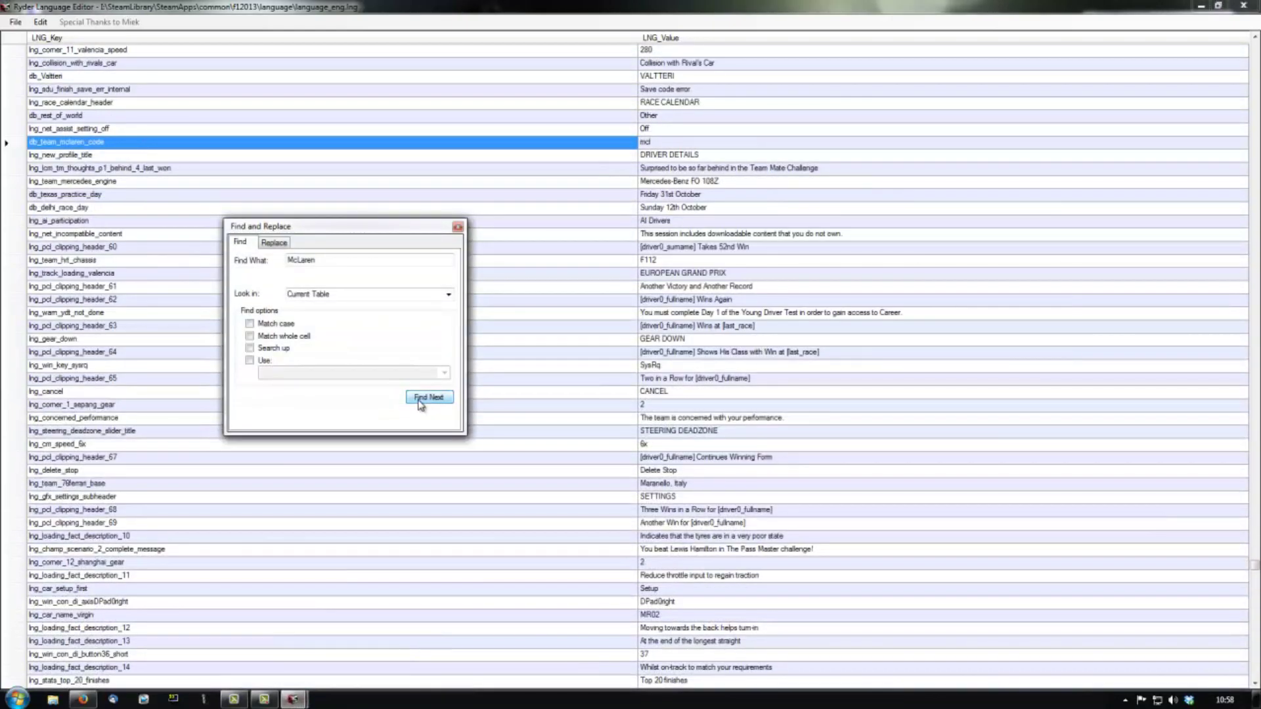
{"action": "left_click", "coordinate": [654, 143]}
{"action": "left_click", "coordinate": [654, 143]}
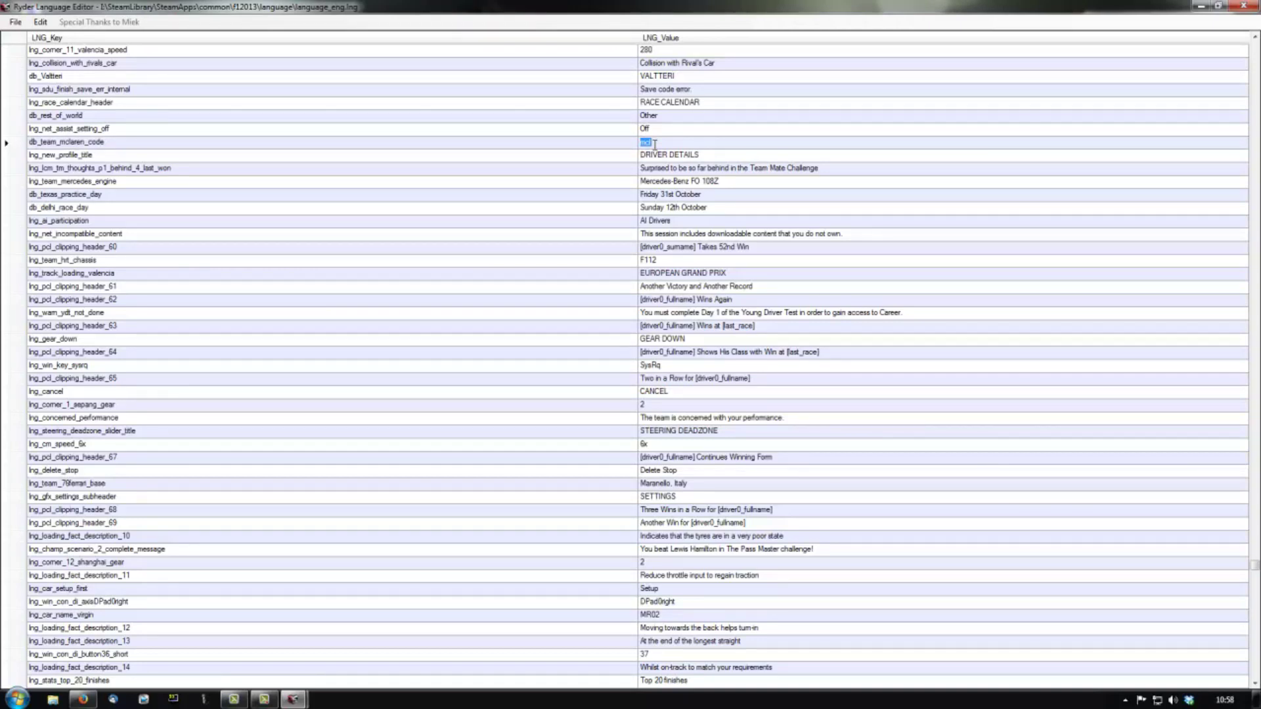
{"action": "type", "text": "pfl"}
Go through the remaining "McLaren" matches in the language table to check the team boss, engine, chassis and description entries
{"action": "left_click", "coordinate": [414, 585]}
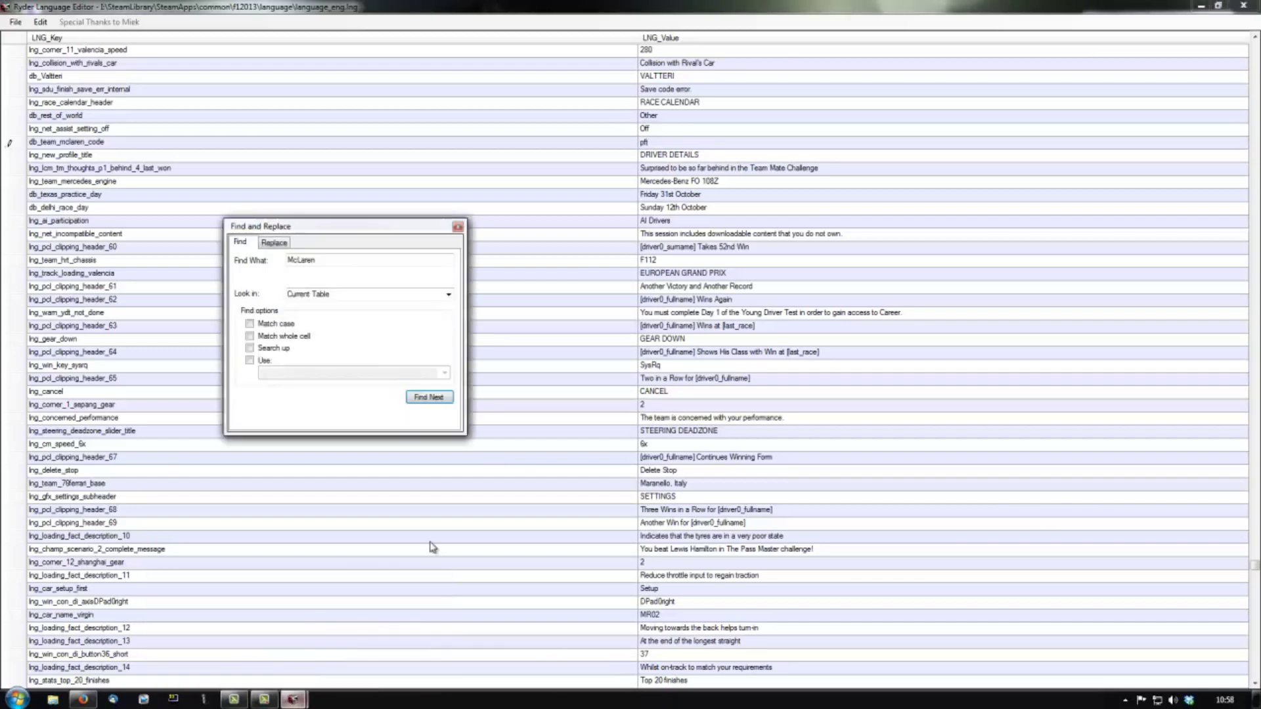
{"action": "left_click", "coordinate": [420, 399]}
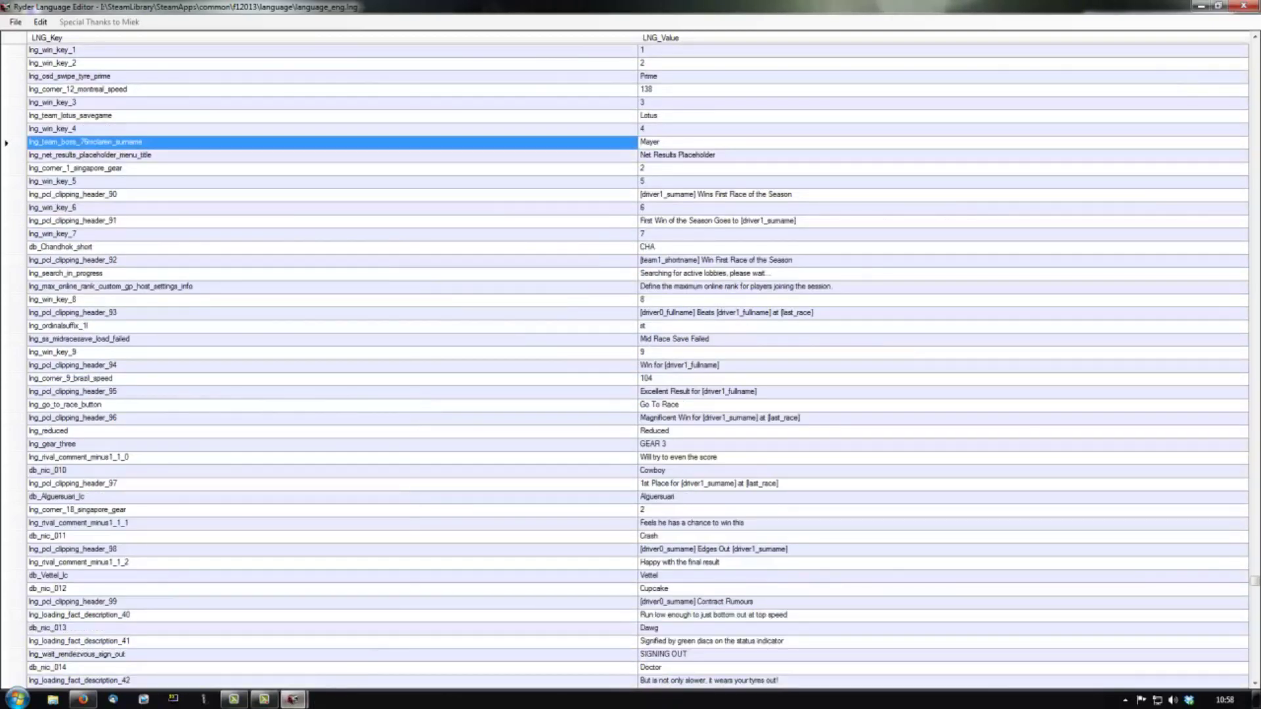
{"action": "mouse_move", "coordinate": [293, 699]}
{"action": "left_click", "coordinate": [413, 610]}
{"action": "left_click", "coordinate": [428, 397]}
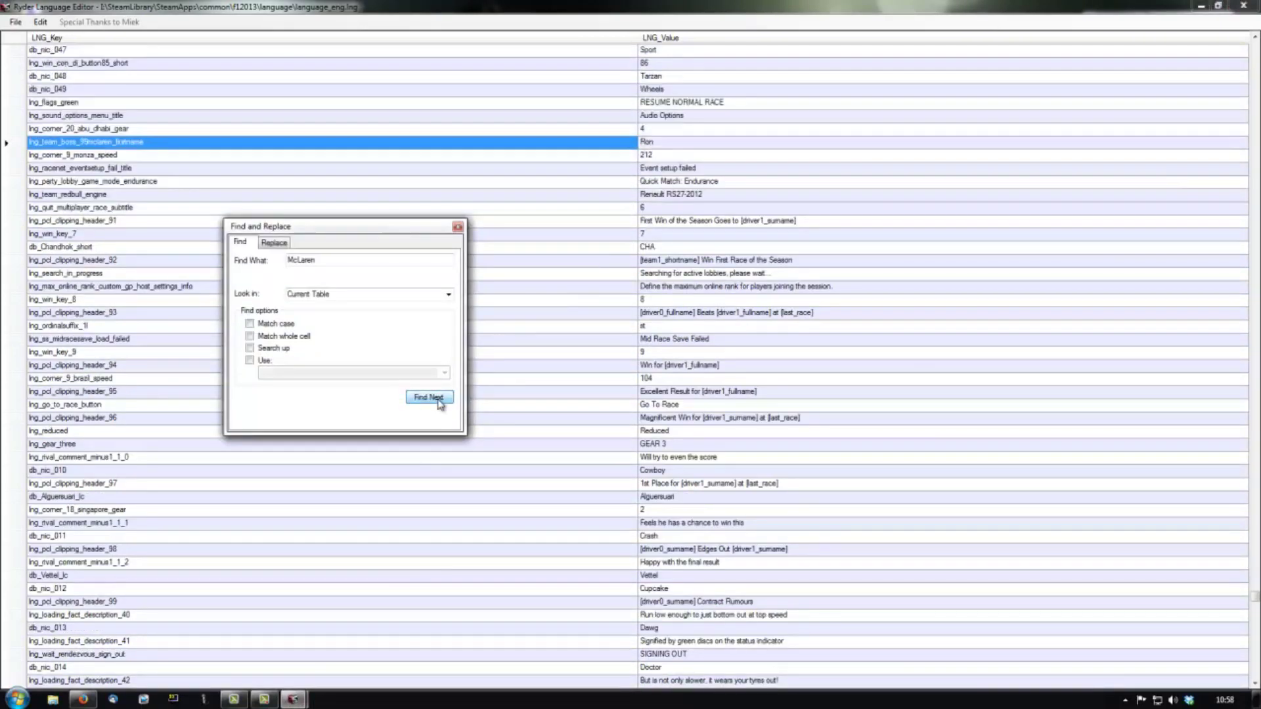
{"action": "left_click", "coordinate": [428, 397]}
{"action": "left_click", "coordinate": [428, 397]}
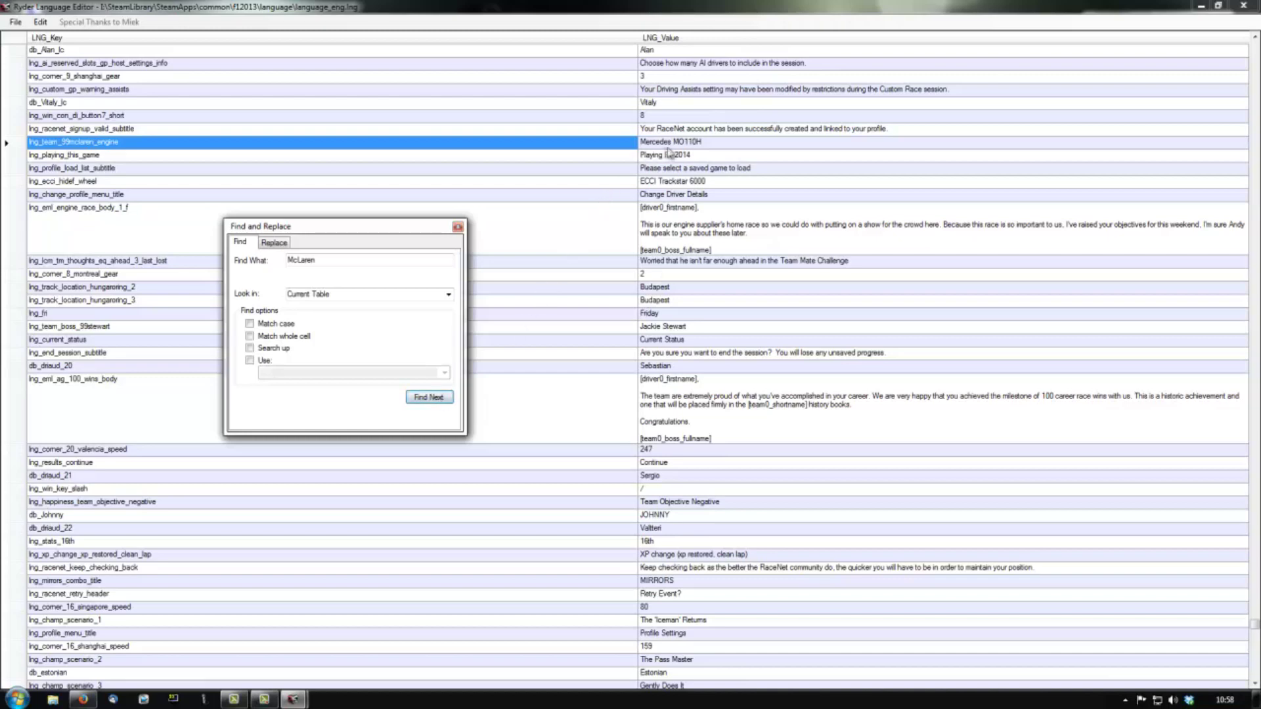
{"action": "left_click", "coordinate": [442, 407]}
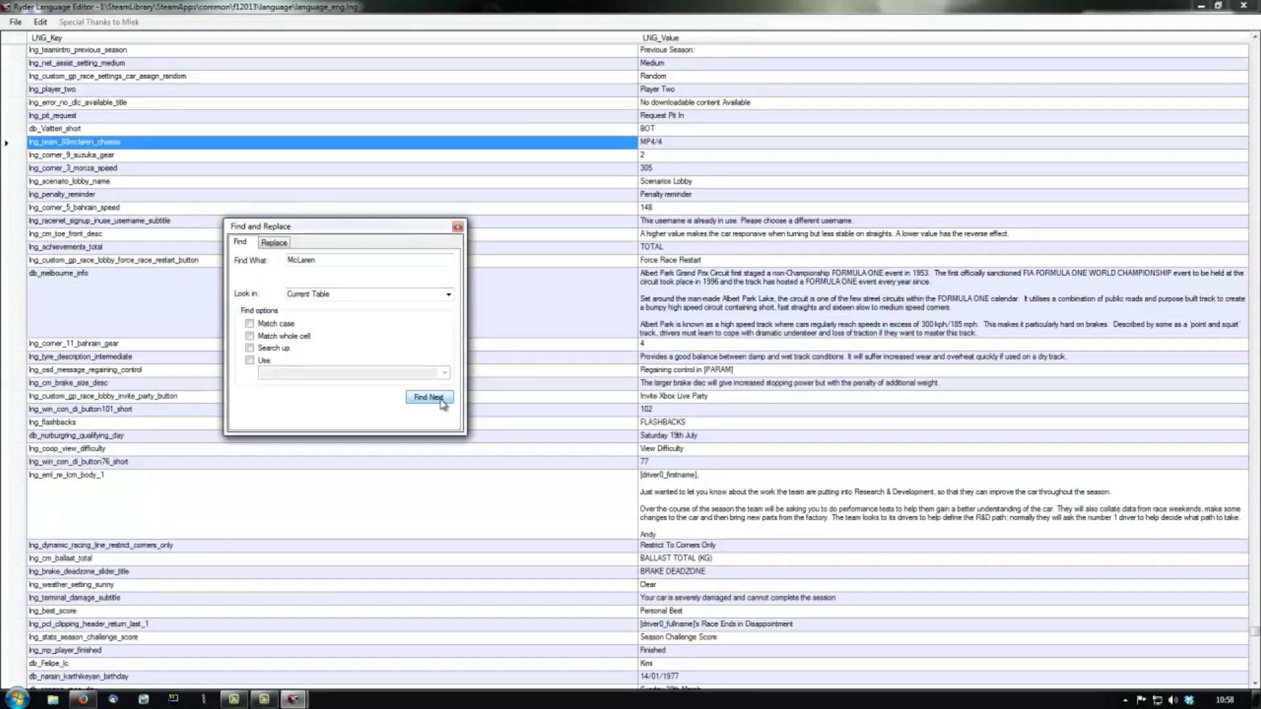
{"action": "left_click", "coordinate": [441, 398]}
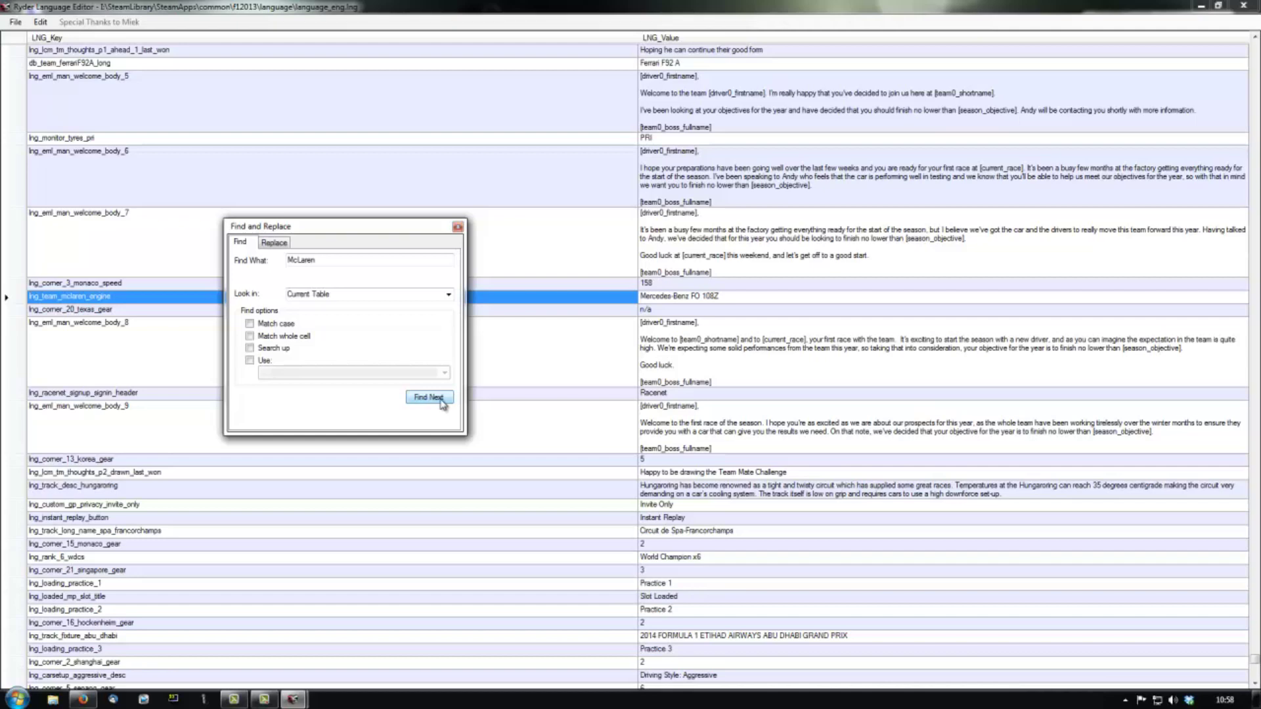
{"action": "left_click", "coordinate": [429, 398]}
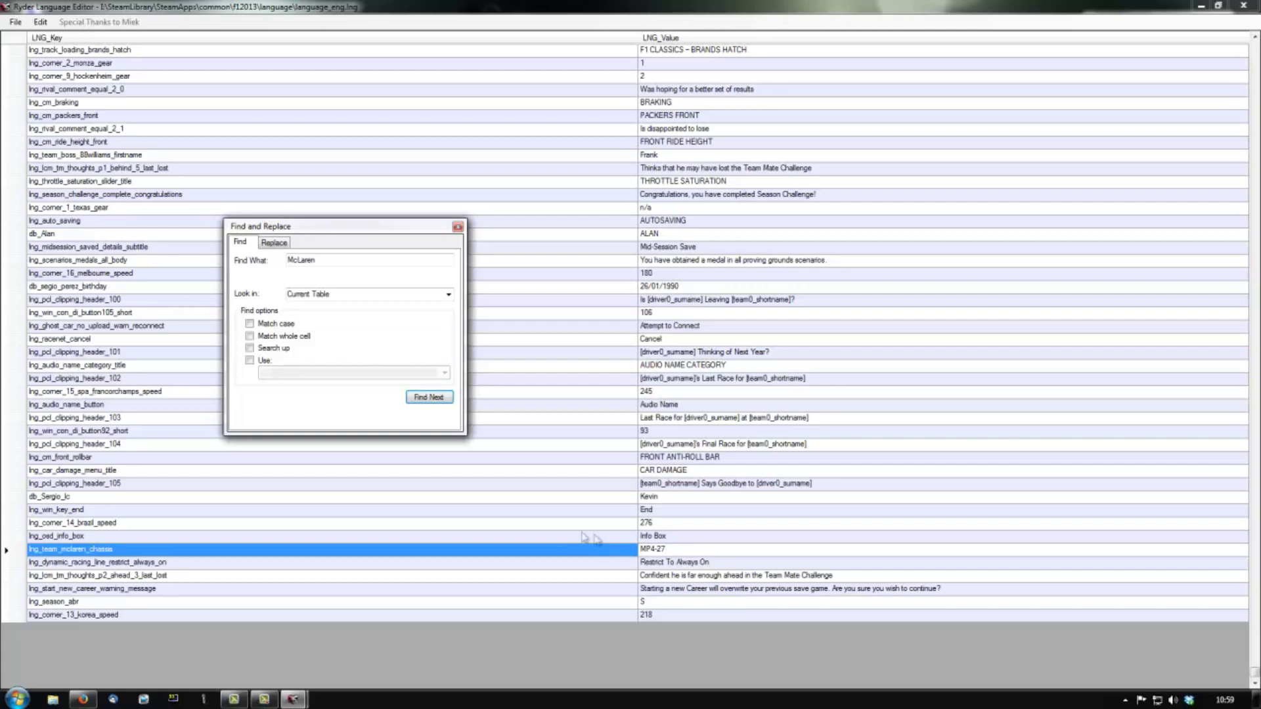
{"action": "left_click", "coordinate": [428, 397]}
{"action": "left_click", "coordinate": [428, 397]}
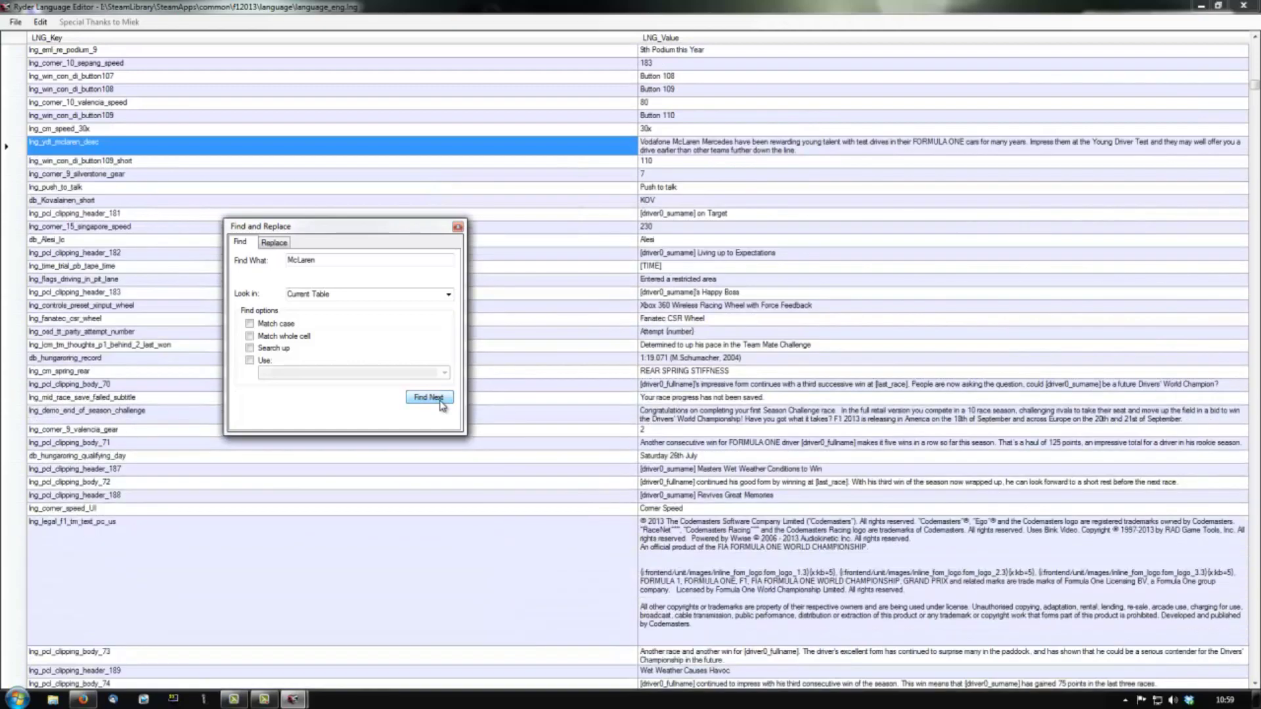
{"action": "left_click", "coordinate": [428, 397]}
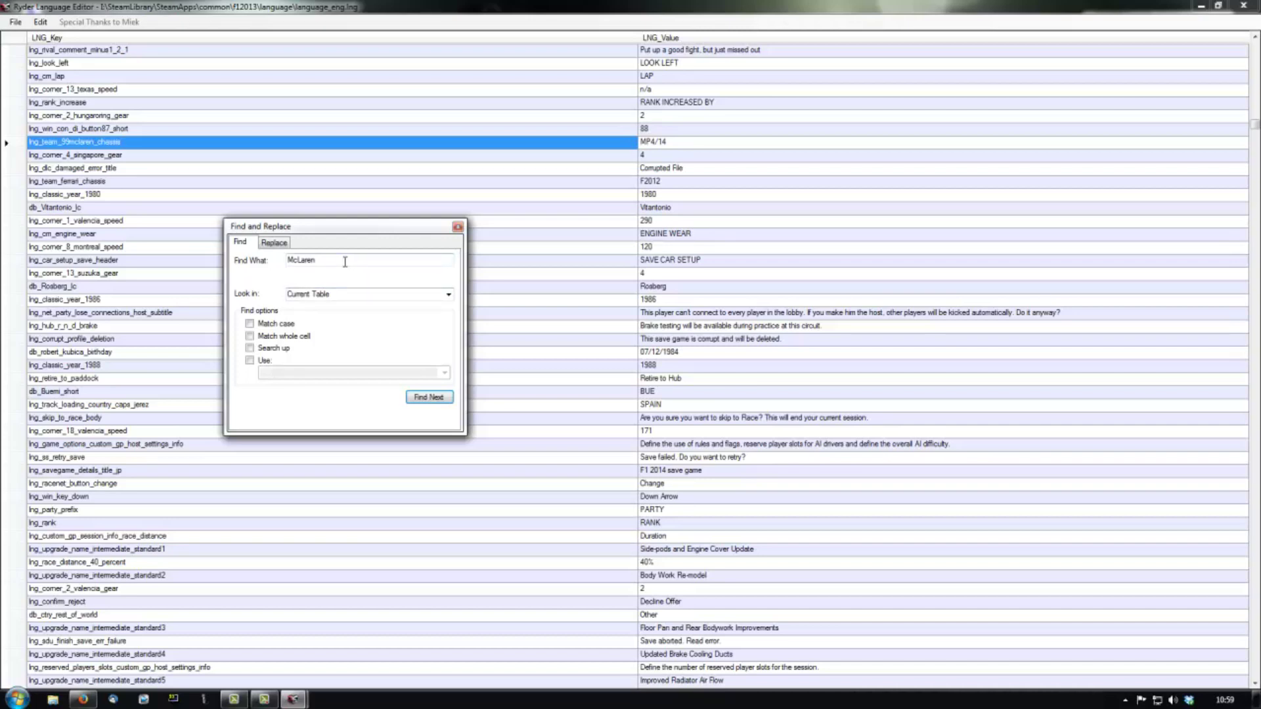
Search the language table for "Hulk" and step through the matches to check that driver's short, lowercase and capitalised surname entries
{"action": "double_click", "coordinate": [288, 260]}
{"action": "type", "text": "Hulk"}
{"action": "left_click", "coordinate": [435, 401]}
{"action": "left_click", "coordinate": [434, 402]}
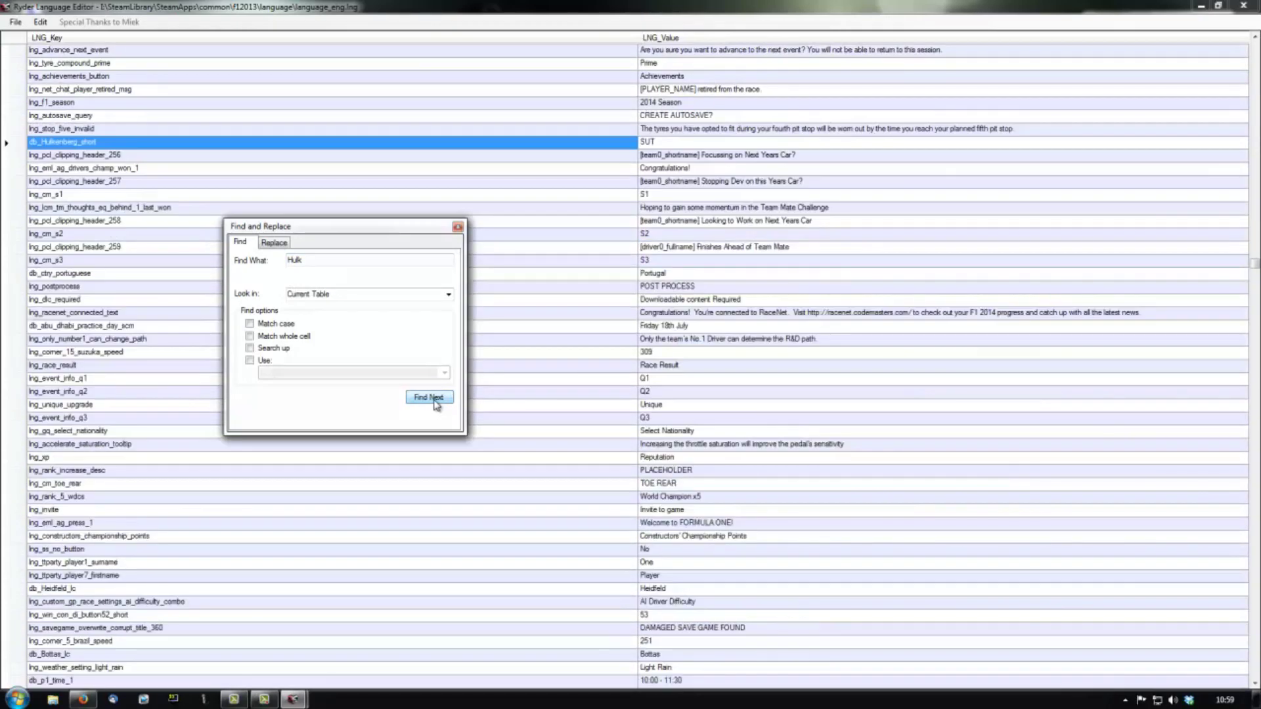
{"action": "left_click", "coordinate": [434, 402]}
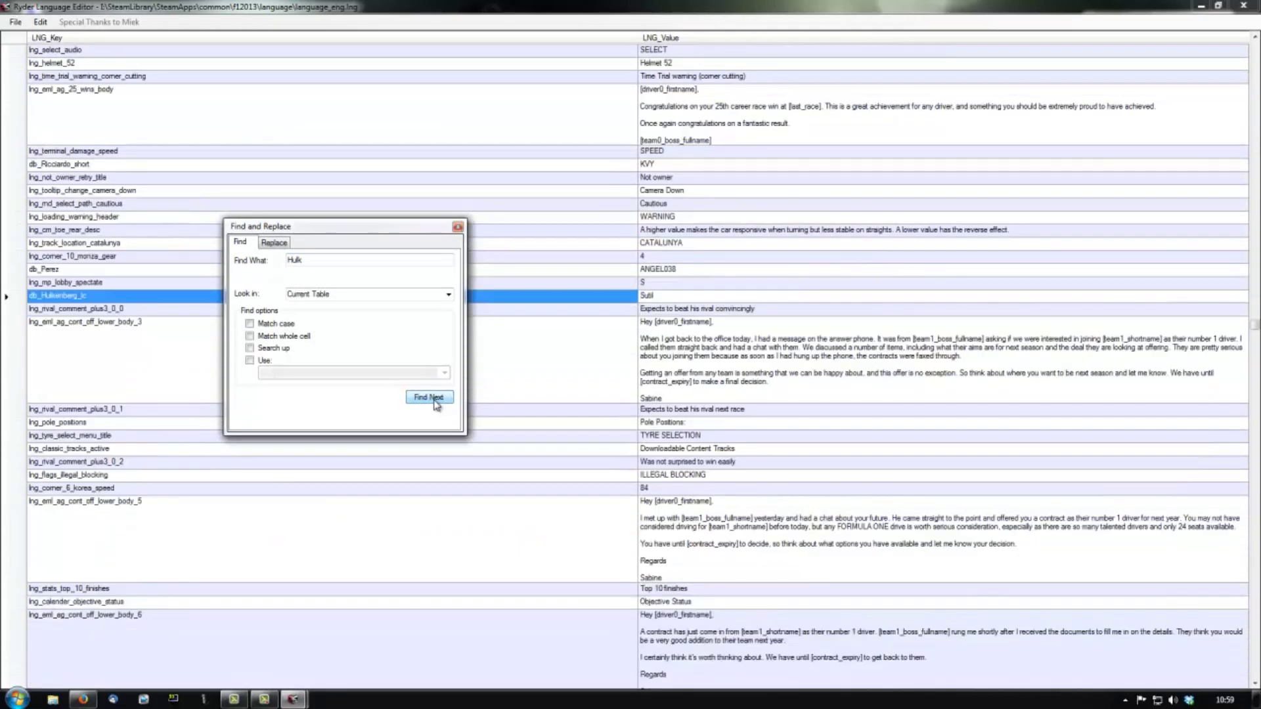
{"action": "left_click", "coordinate": [435, 401]}
{"action": "left_click", "coordinate": [435, 402]}
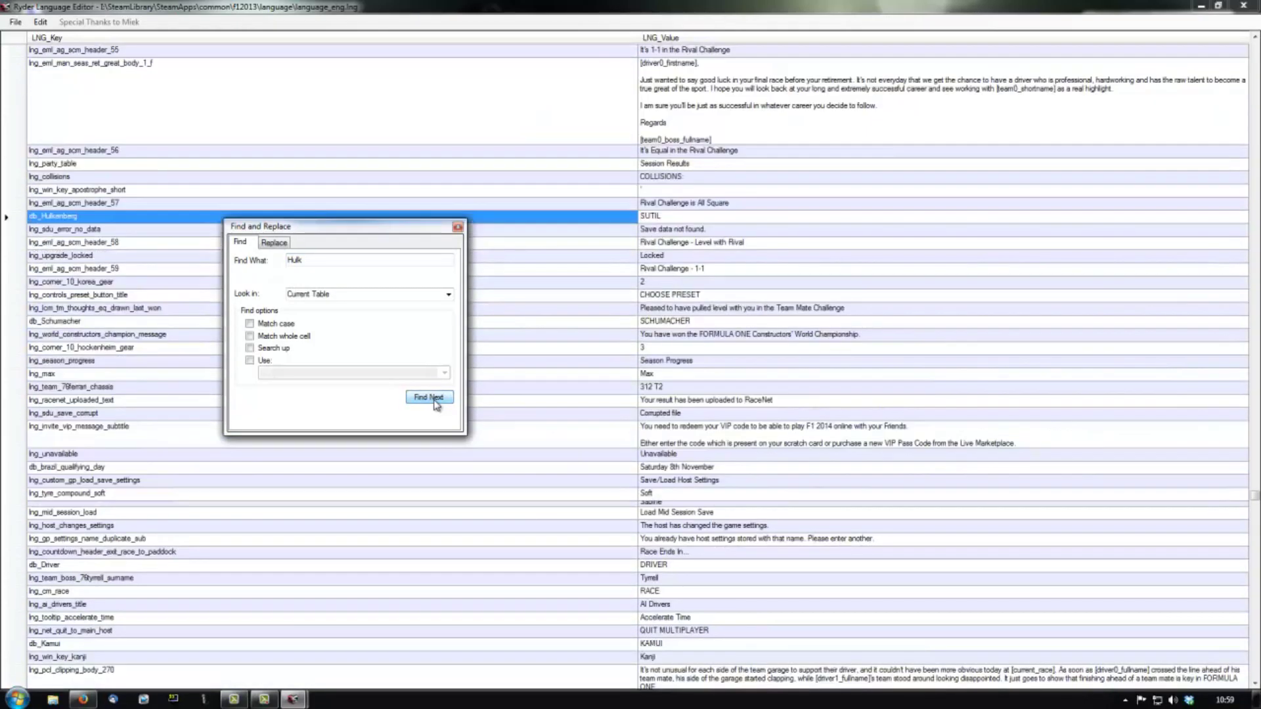
{"action": "left_click", "coordinate": [435, 401]}
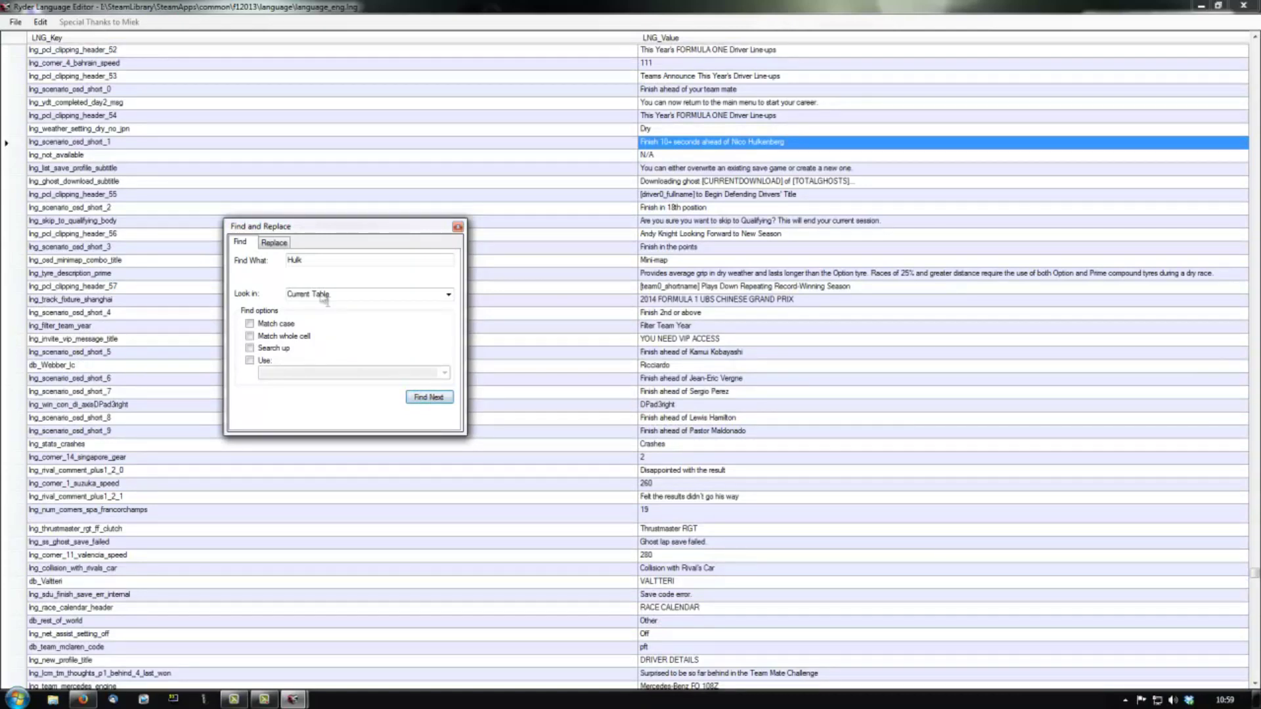
Search the language table for "Gut" and cycle through the matches to check the db_Gutierrez and db_Gutierrez_lc entries
{"action": "left_click_drag", "start_coordinate": [322, 260], "coordinate": [256, 261]}
{"action": "type", "text": "Gut"}
{"action": "left_click", "coordinate": [423, 399]}
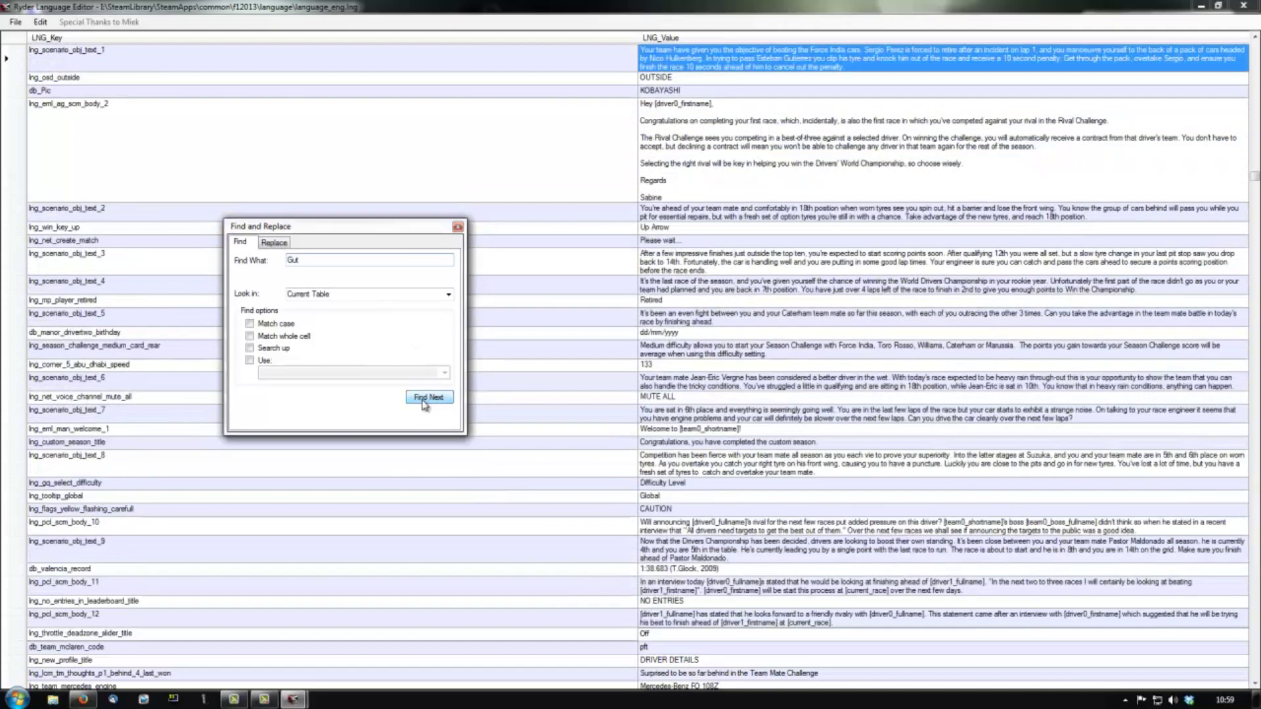
{"action": "left_click", "coordinate": [424, 399]}
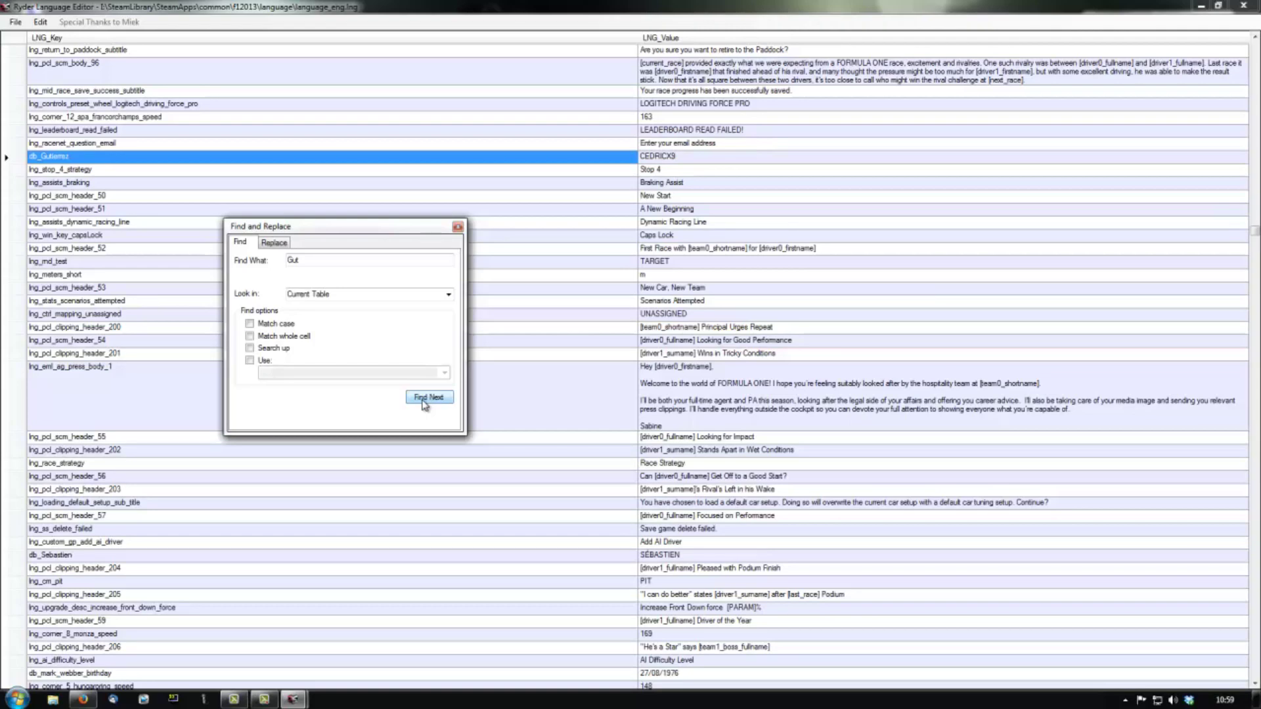
{"action": "left_click", "coordinate": [423, 400]}
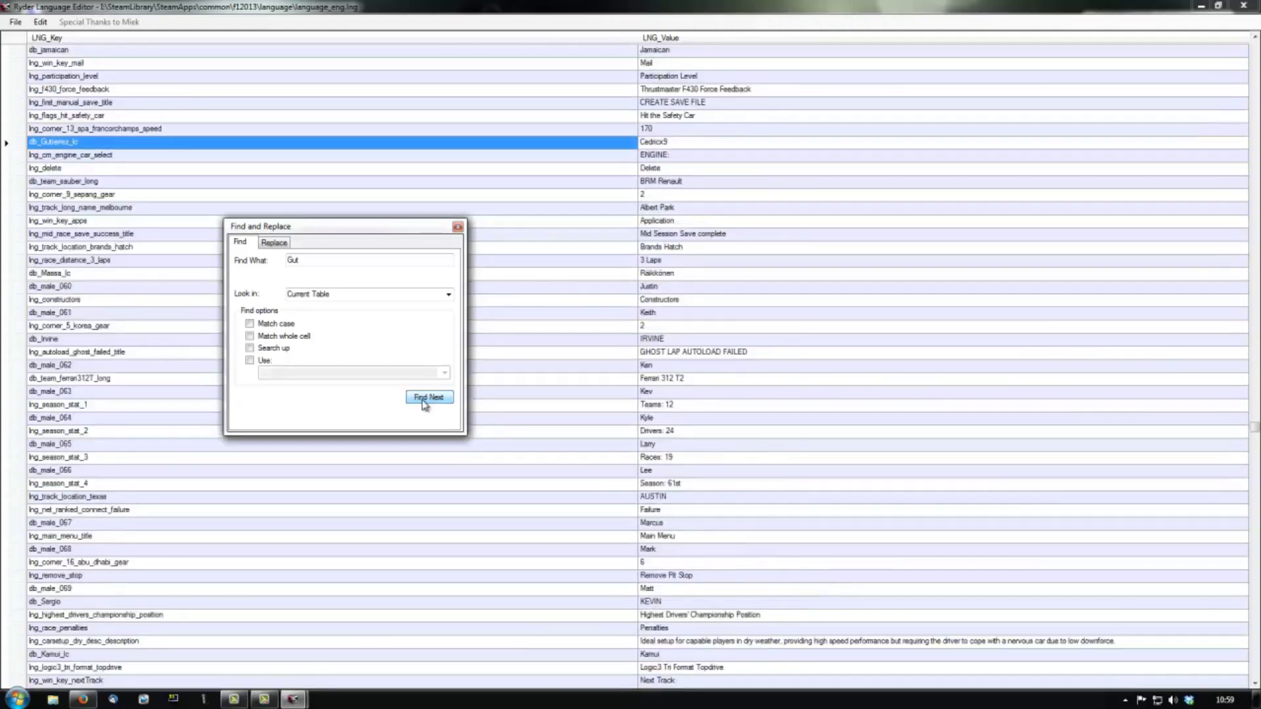
{"action": "left_click", "coordinate": [424, 398]}
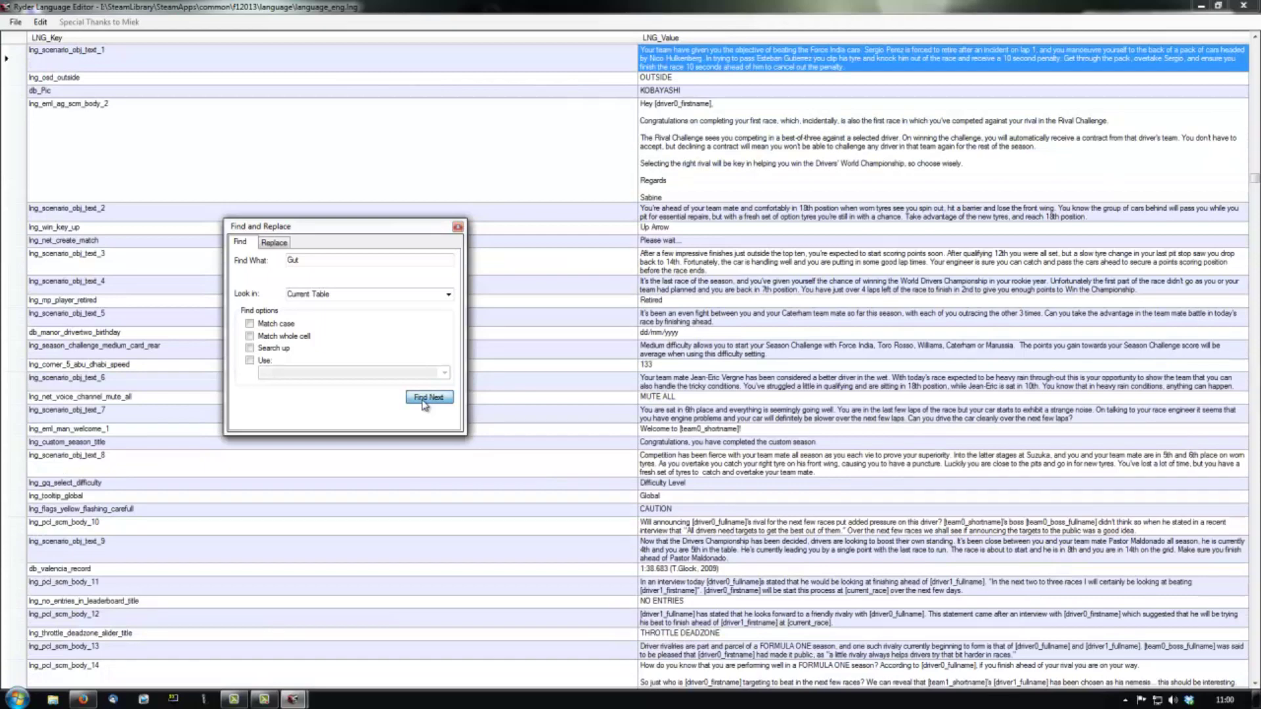
{"action": "left_click", "coordinate": [424, 398]}
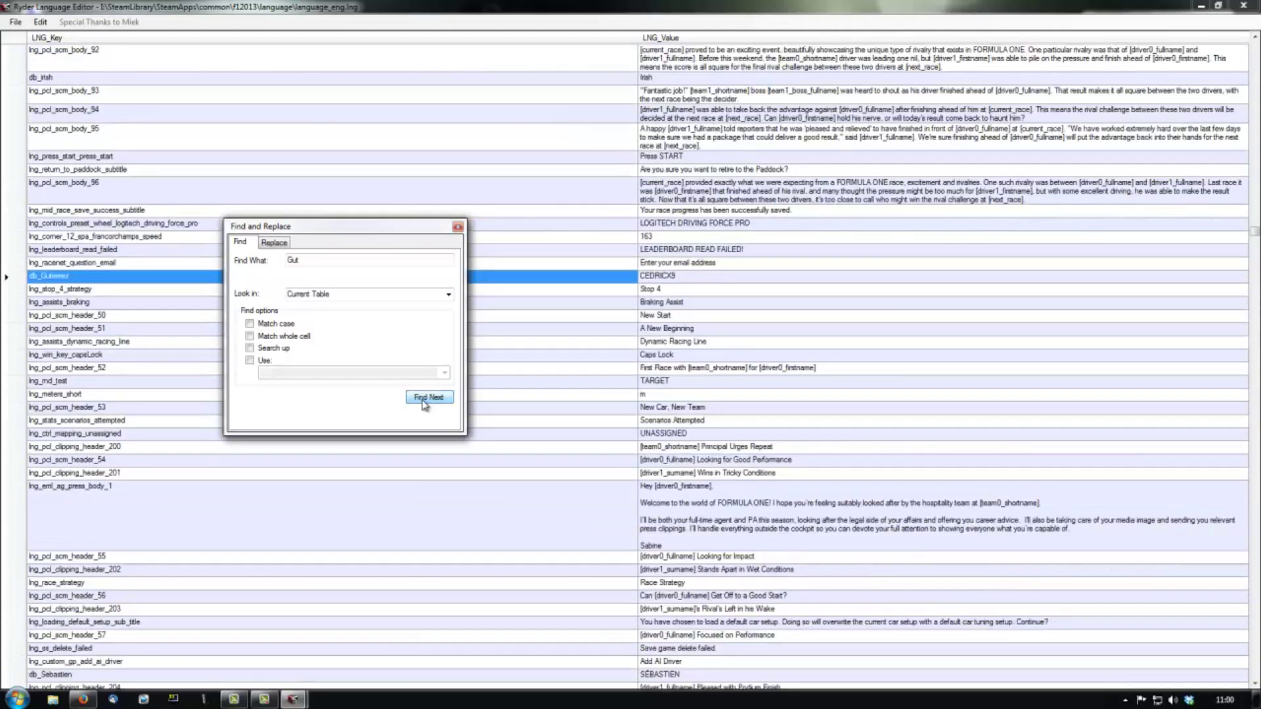
{"action": "left_click", "coordinate": [424, 399]}
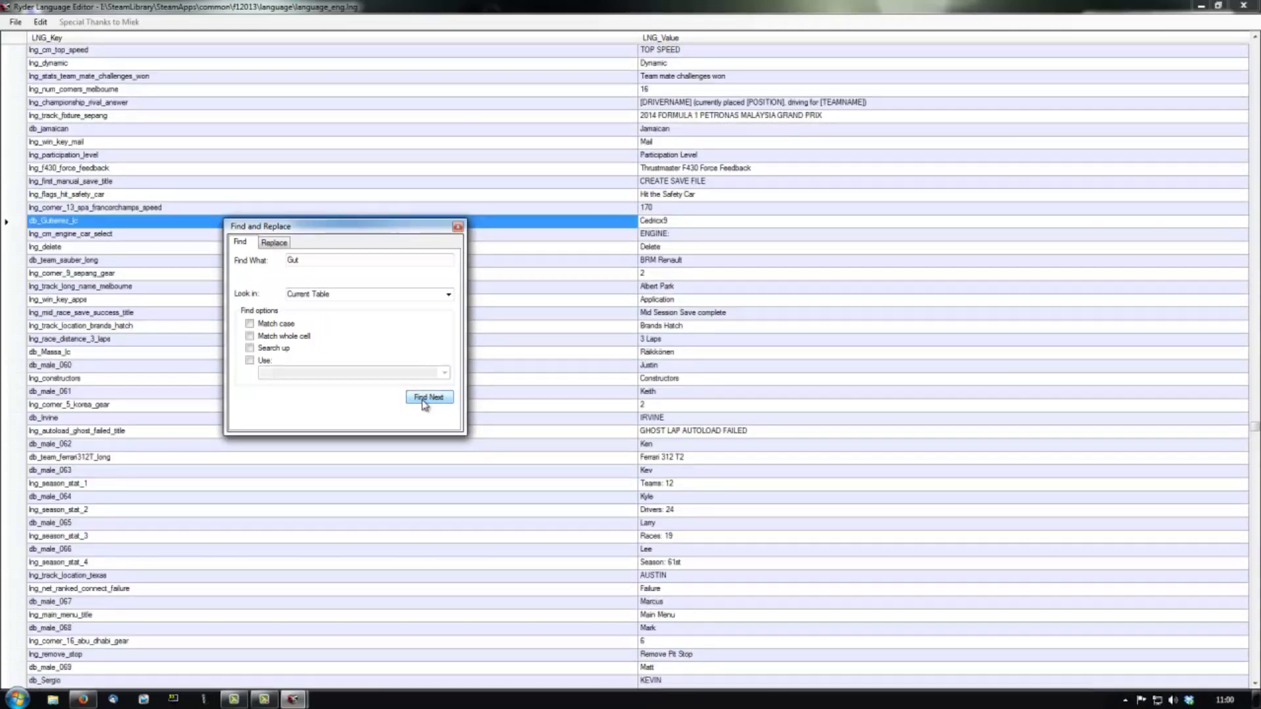
{"action": "left_click_drag", "start_coordinate": [378, 235], "coordinate": [414, 333]}
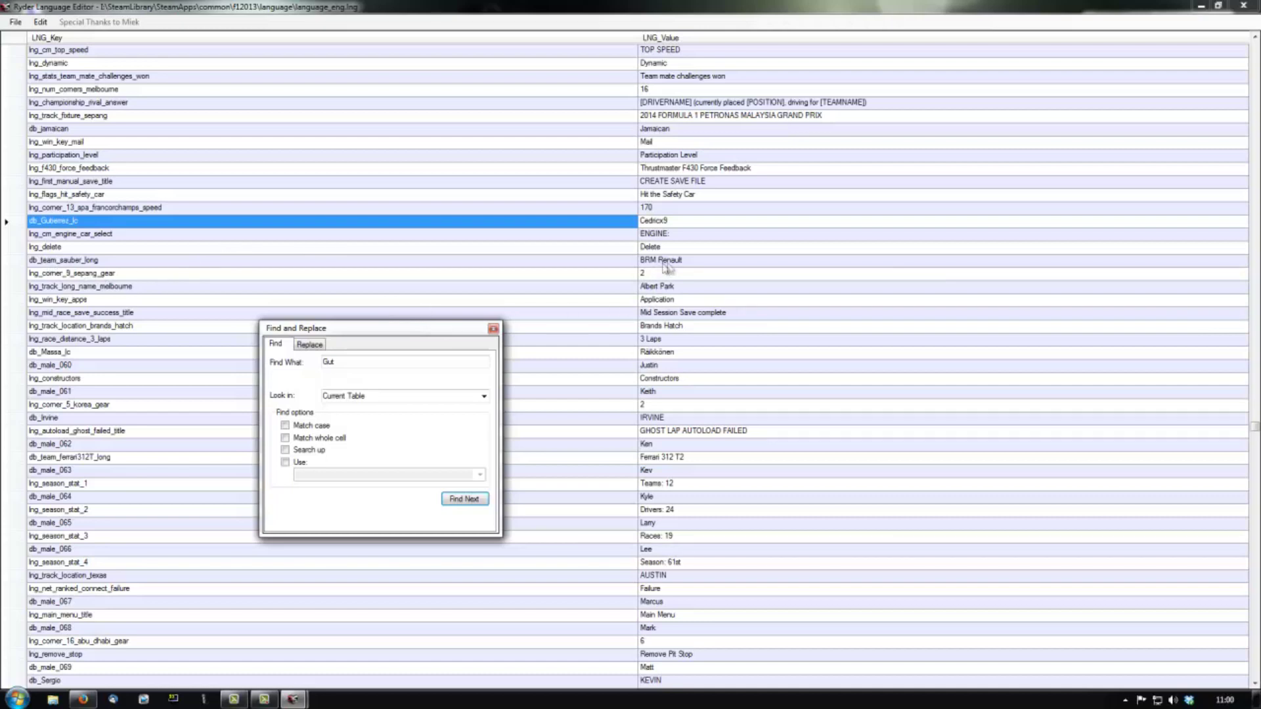
Close the text search and quit the language editor
{"action": "left_click", "coordinate": [493, 329]}
{"action": "left_click", "coordinate": [1243, 8]}
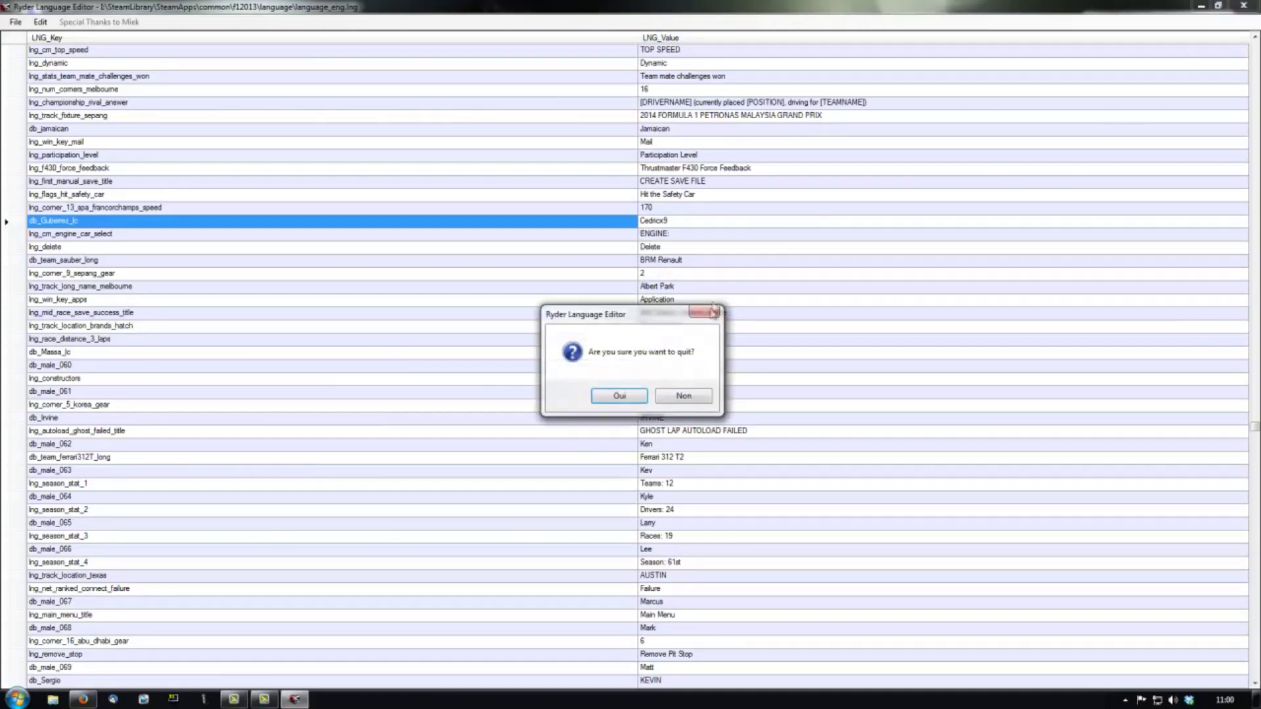
{"action": "left_click", "coordinate": [683, 396]}
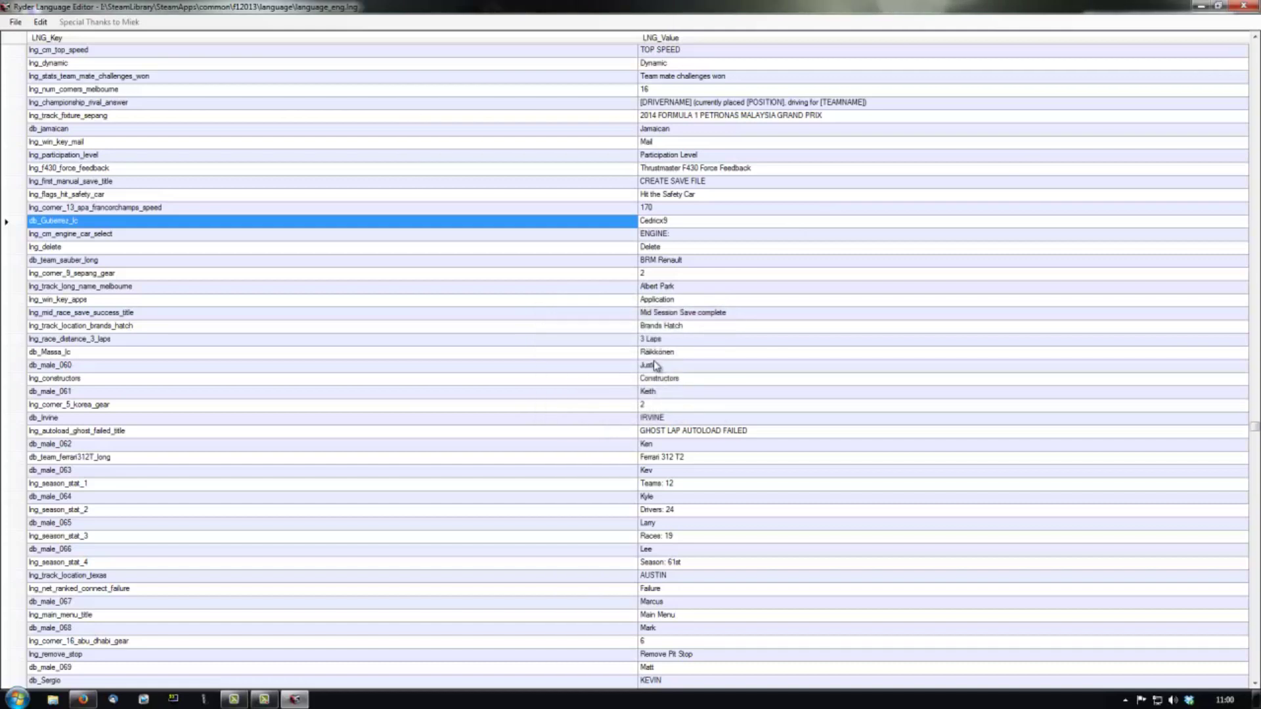
{"action": "left_click", "coordinate": [1243, 7]}
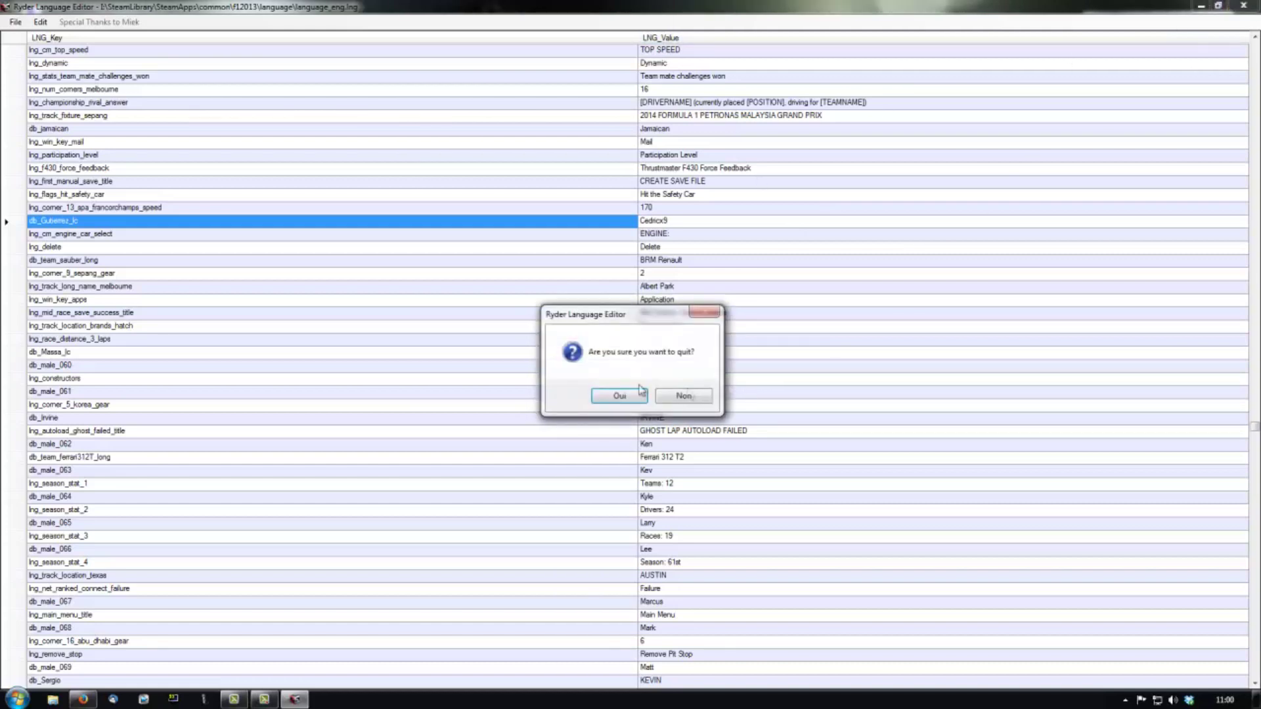
{"action": "left_click", "coordinate": [601, 396]}
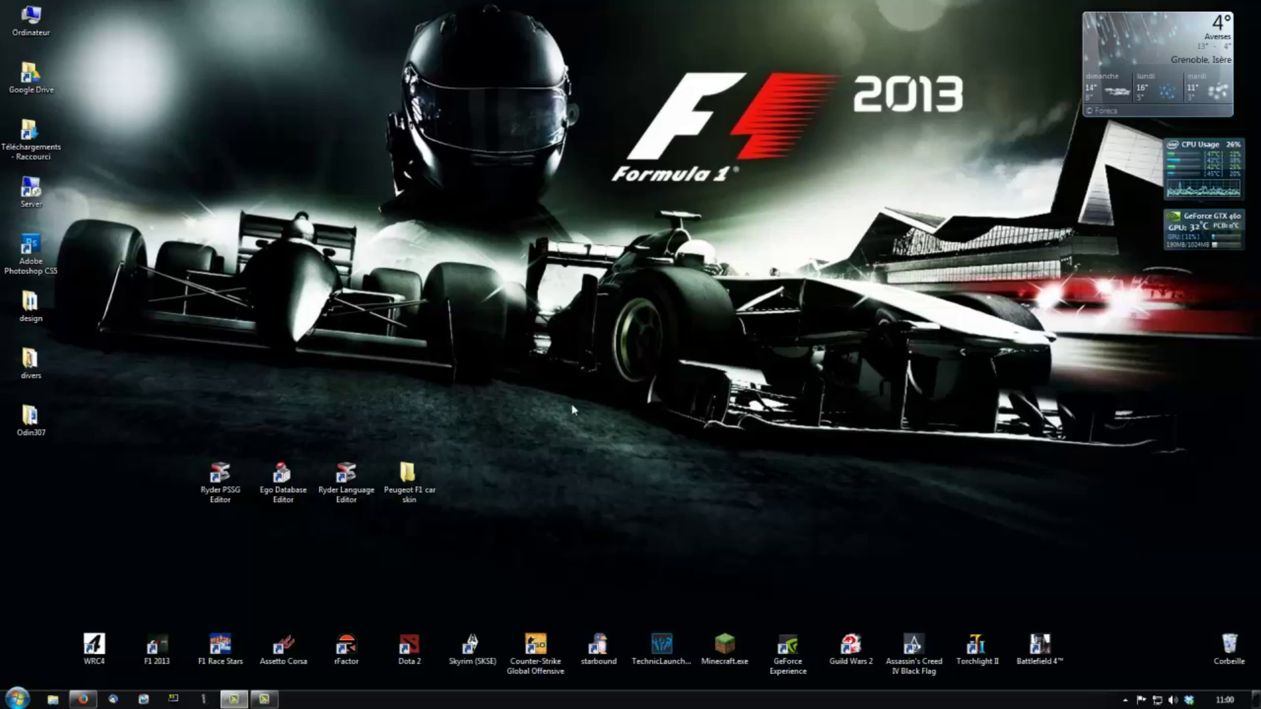
Launch Ego Database Editor, open the game's database.bin file and maximise the window
{"action": "double_click", "coordinate": [281, 474]}
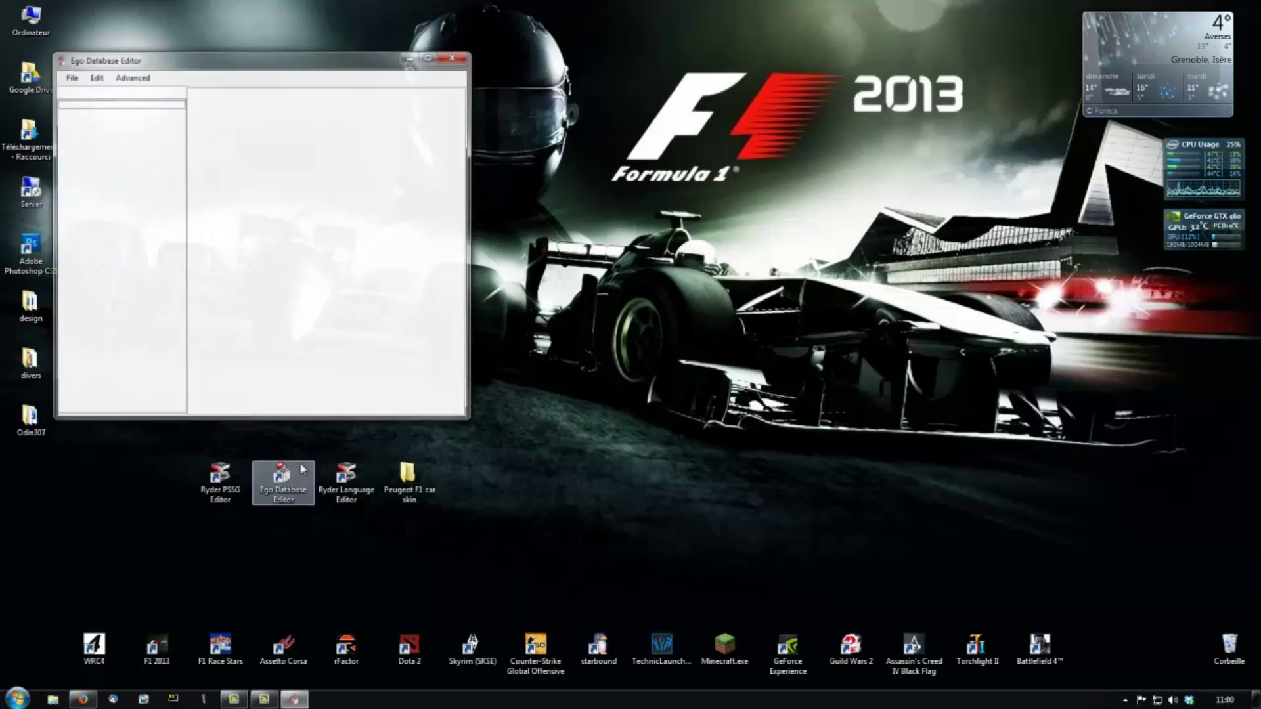
{"action": "left_click", "coordinate": [70, 76]}
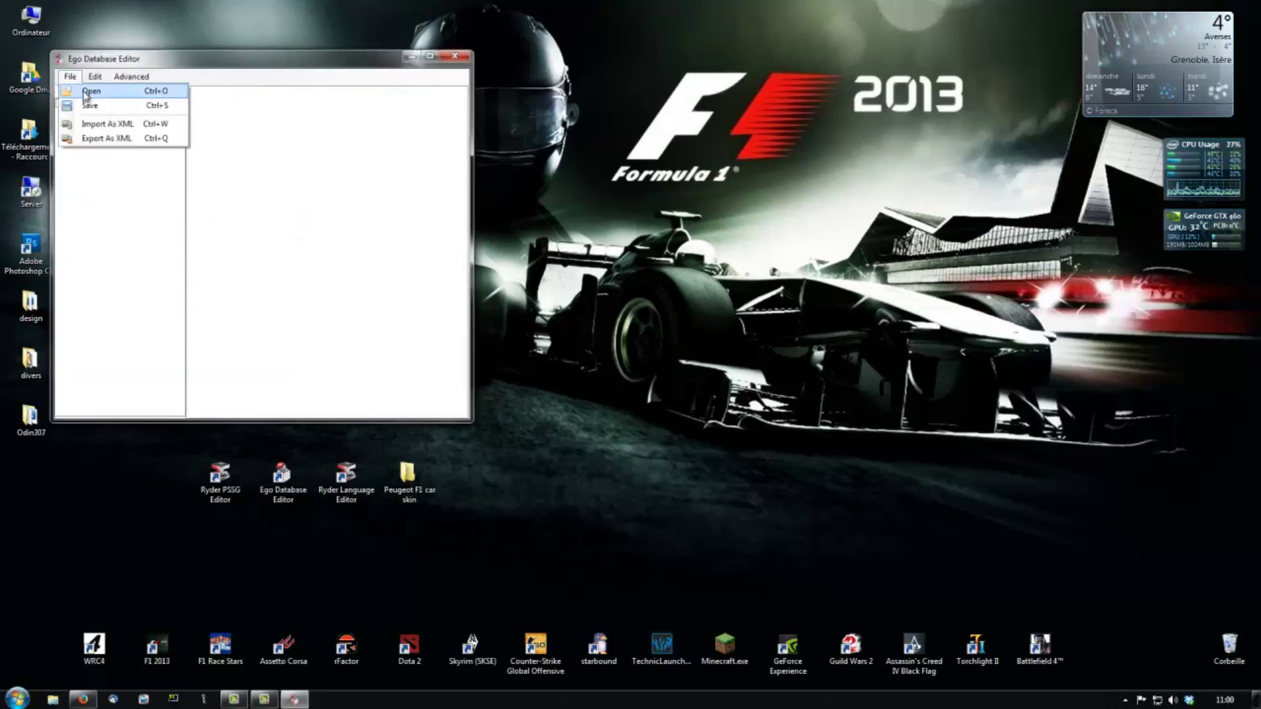
{"action": "left_click", "coordinate": [92, 96]}
{"action": "double_click", "coordinate": [235, 160]}
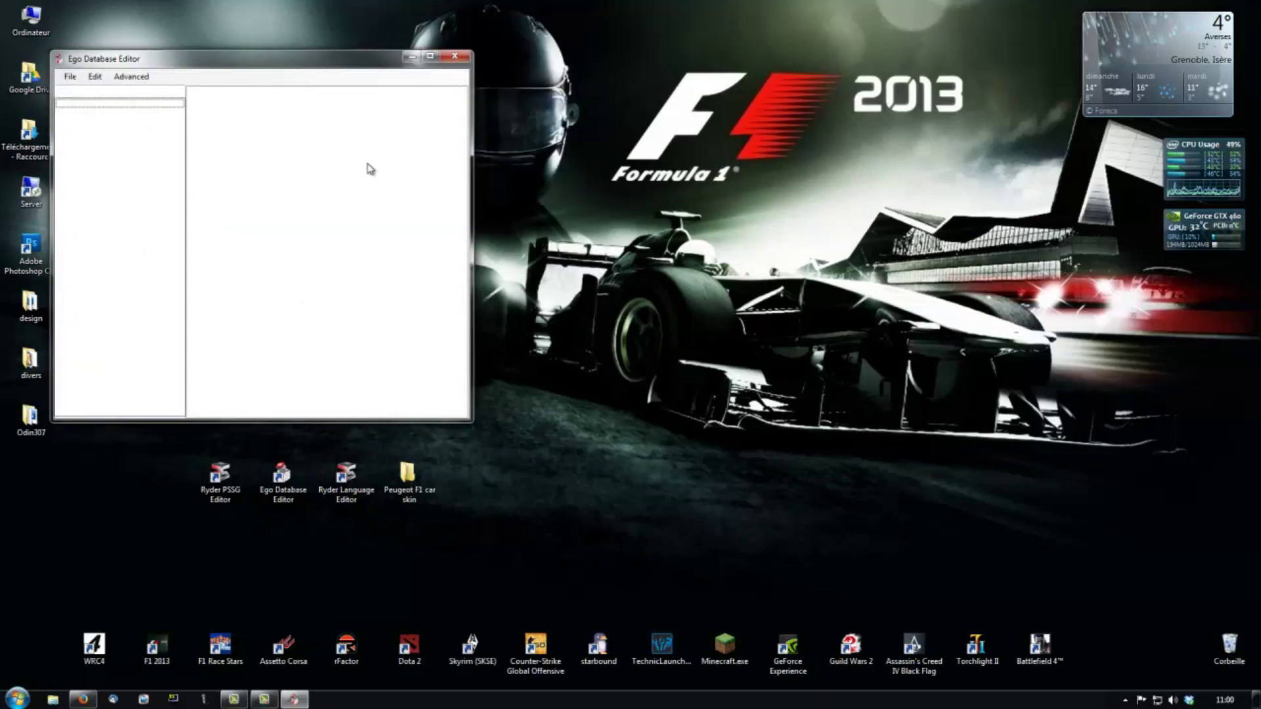
{"action": "left_click", "coordinate": [429, 58]}
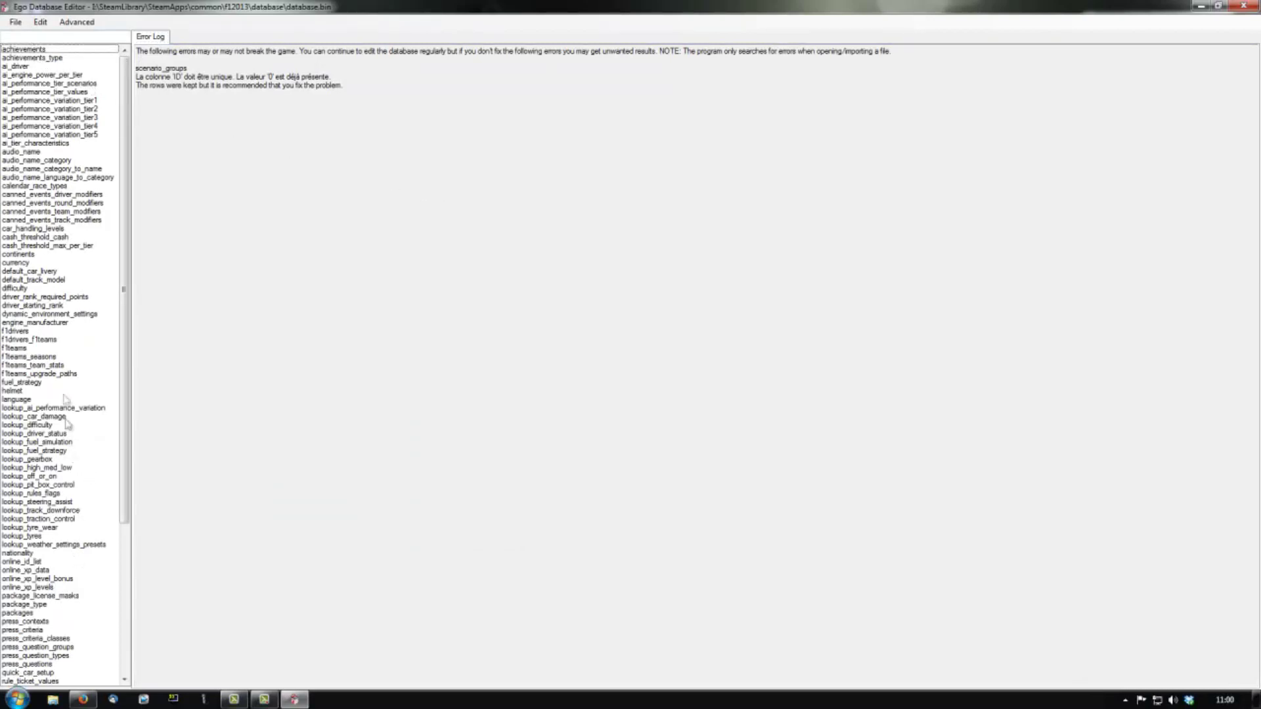
Open the f1drivers table and look through its driver rows
{"action": "left_click", "coordinate": [26, 331]}
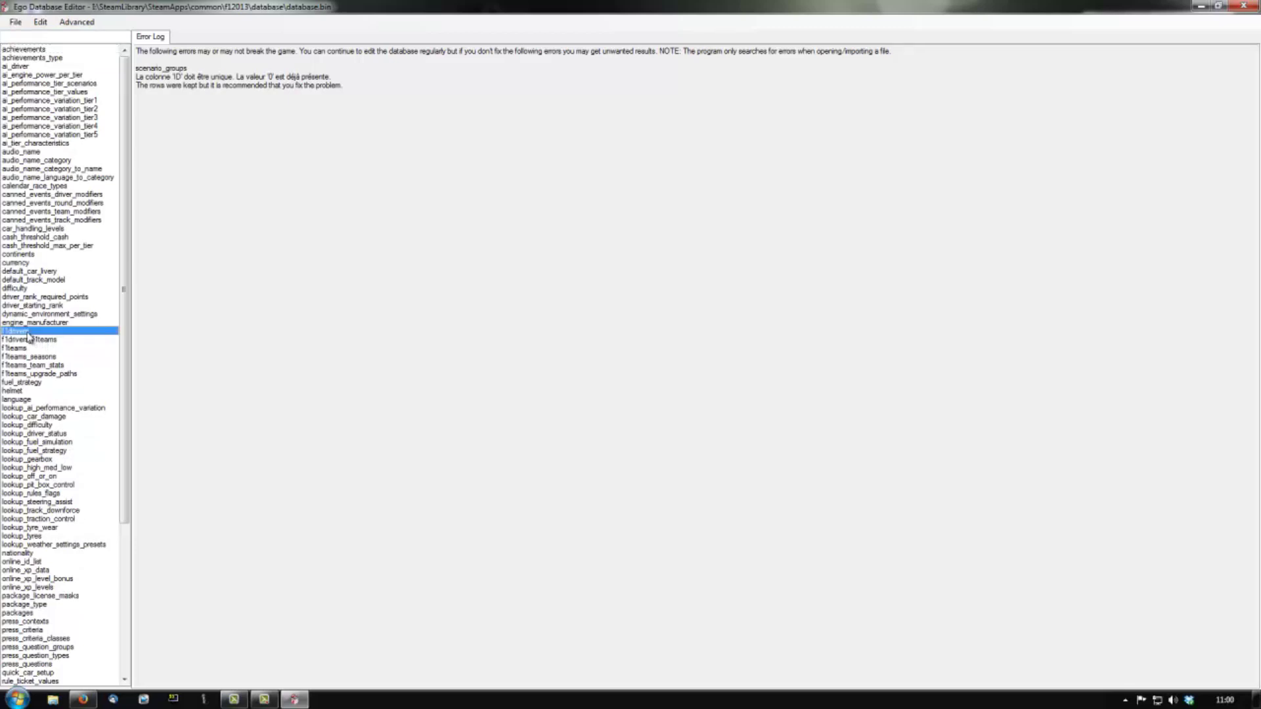
{"action": "double_click", "coordinate": [27, 332]}
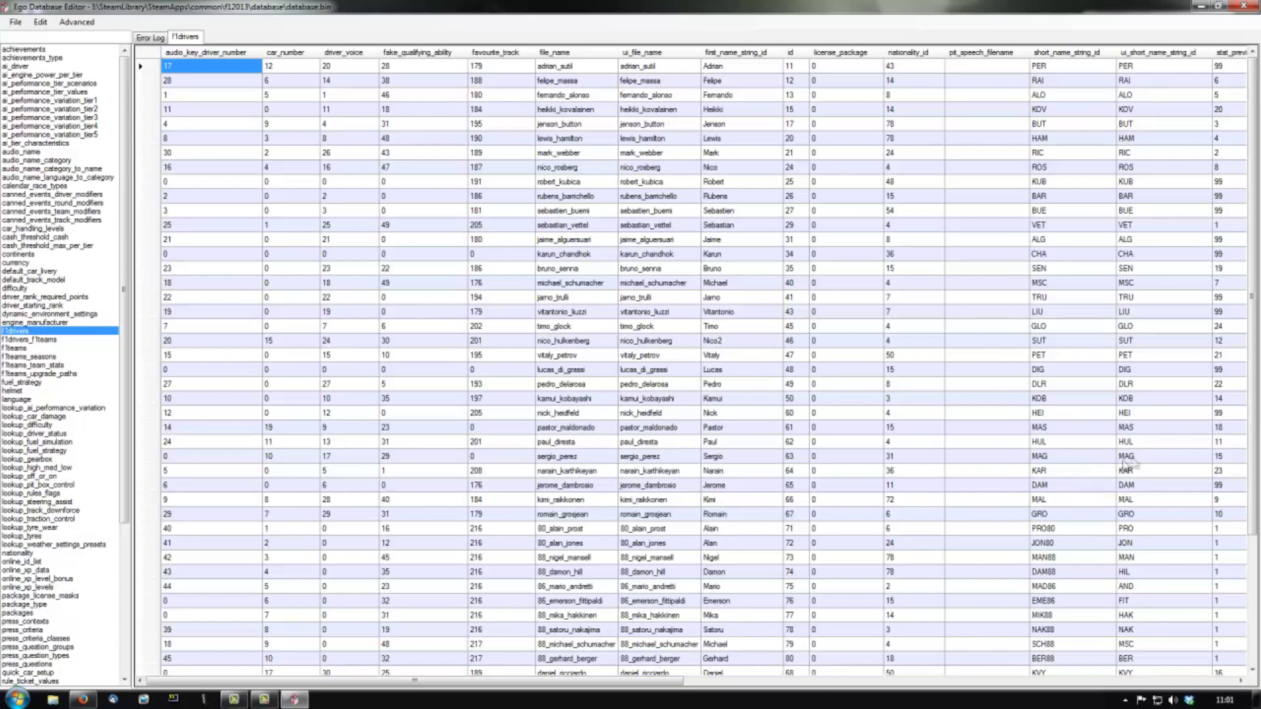
{"action": "left_click_drag", "start_coordinate": [1253, 446], "coordinate": [1257, 549]}
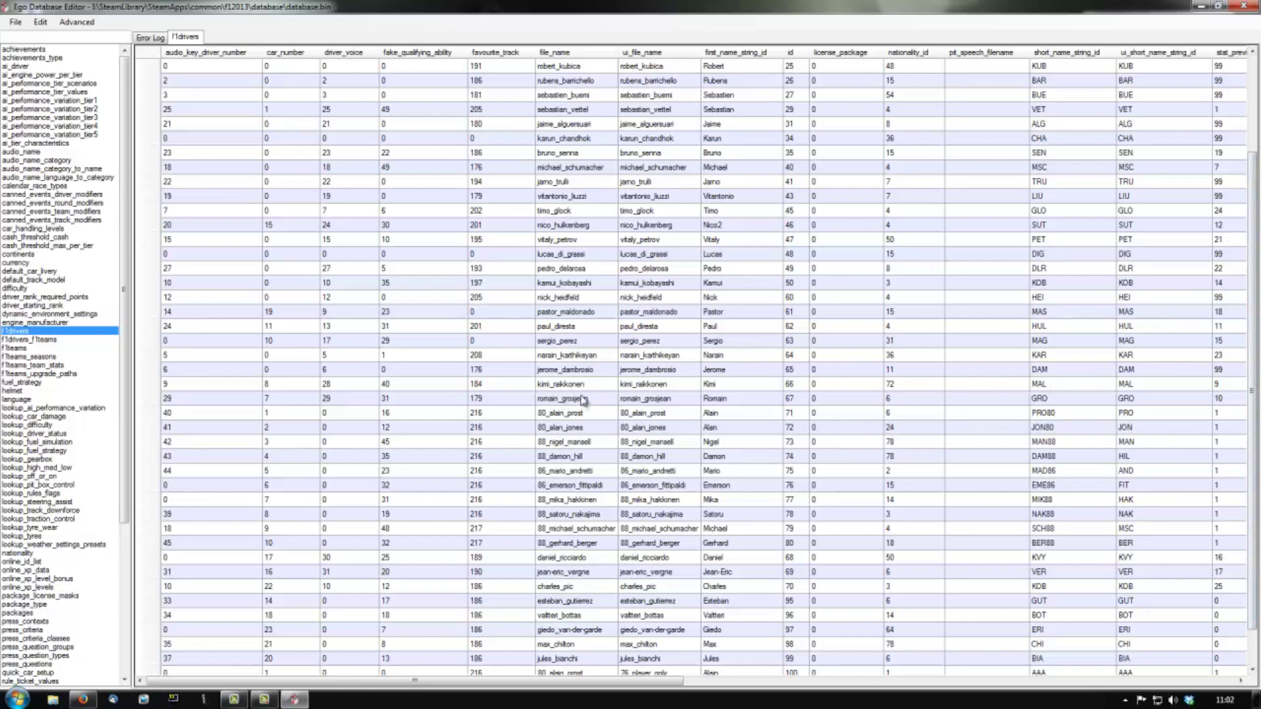
Look through the columns of the f1teams table, including the team names and prestige, and close the database editor
{"action": "left_click", "coordinate": [19, 351]}
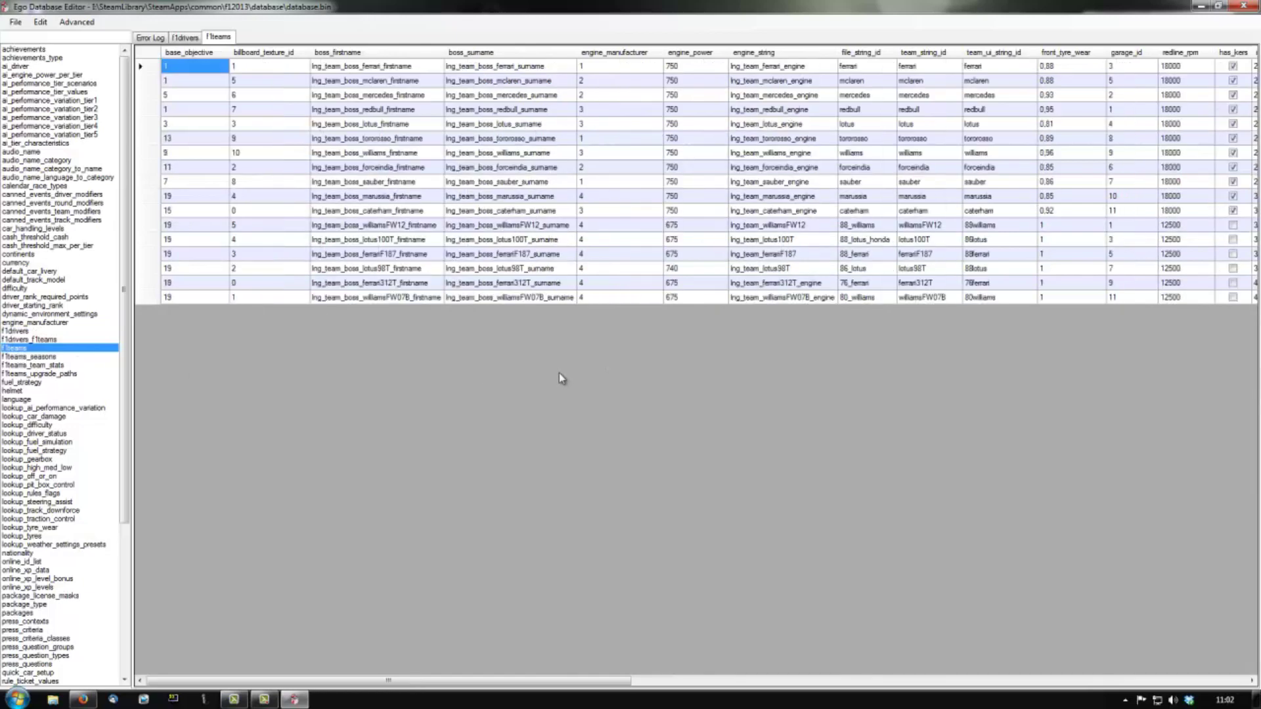
{"action": "left_click_drag", "start_coordinate": [595, 683], "coordinate": [766, 683]}
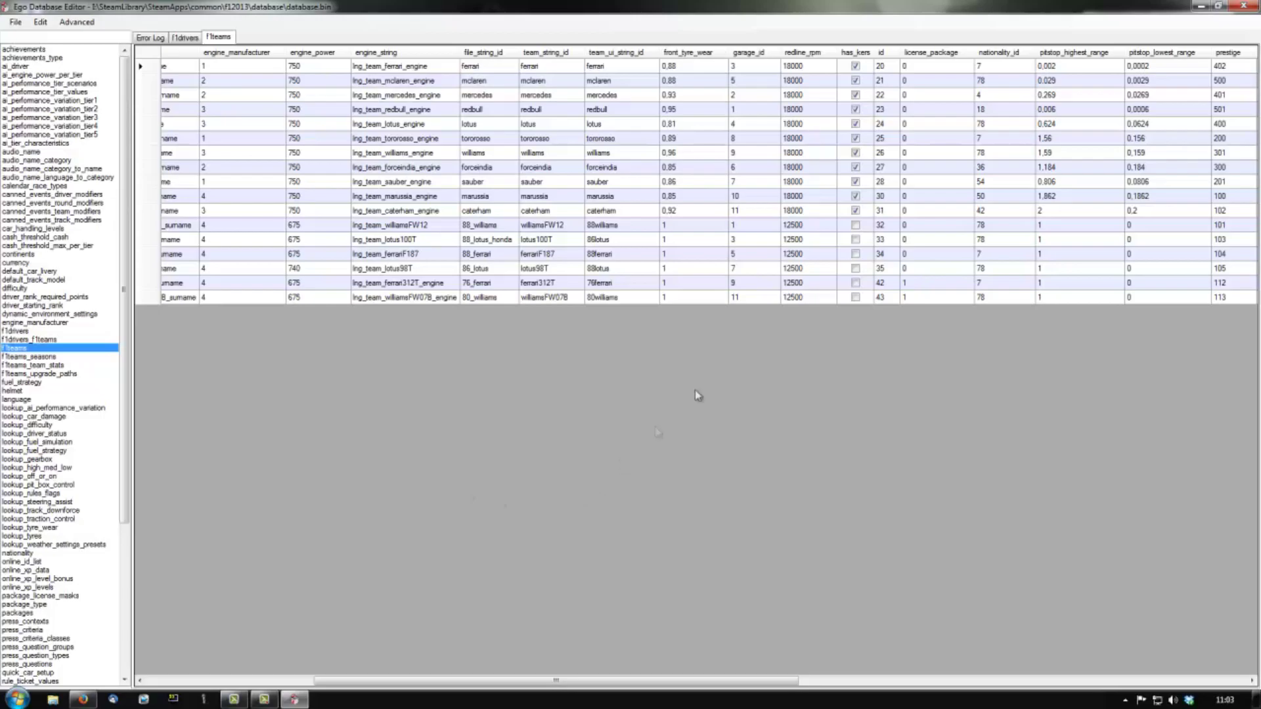
{"action": "left_click", "coordinate": [1252, 6]}
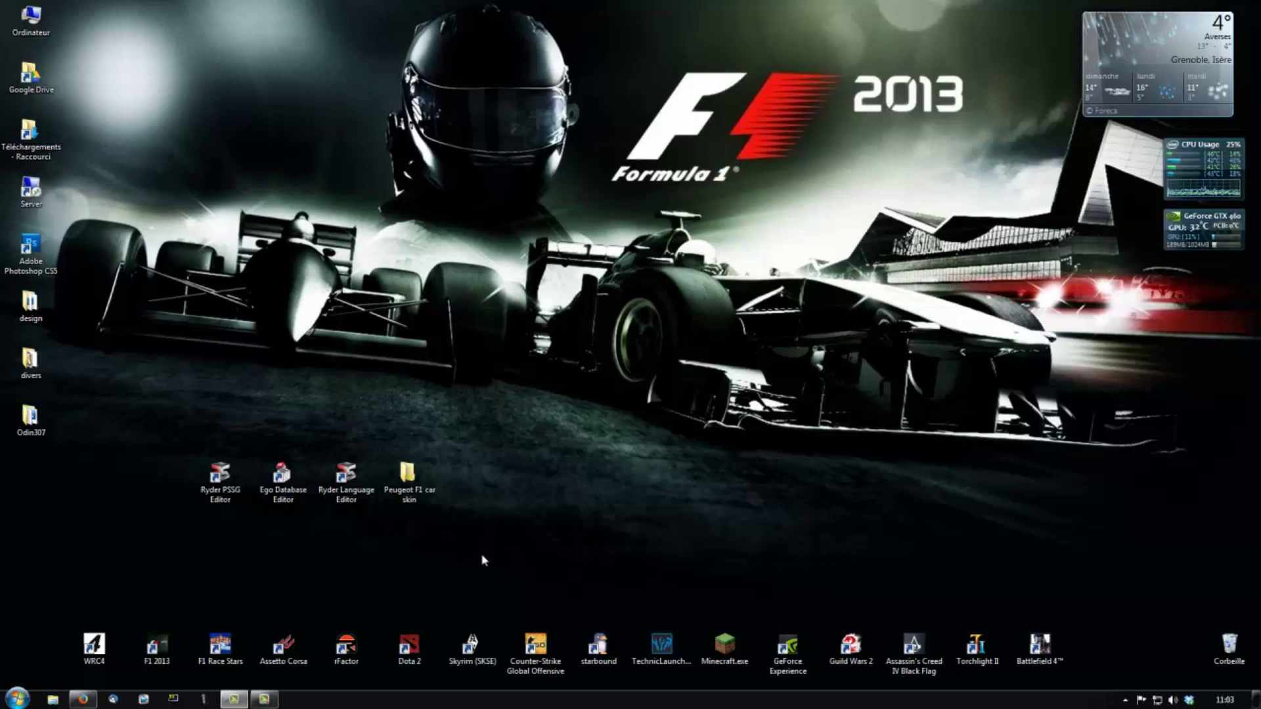
Launch Ryder PSSG Editor and browse for a file to open in SteamLibrary\SteamApps\common\f12013 on the Games drive
{"action": "double_click", "coordinate": [223, 476]}
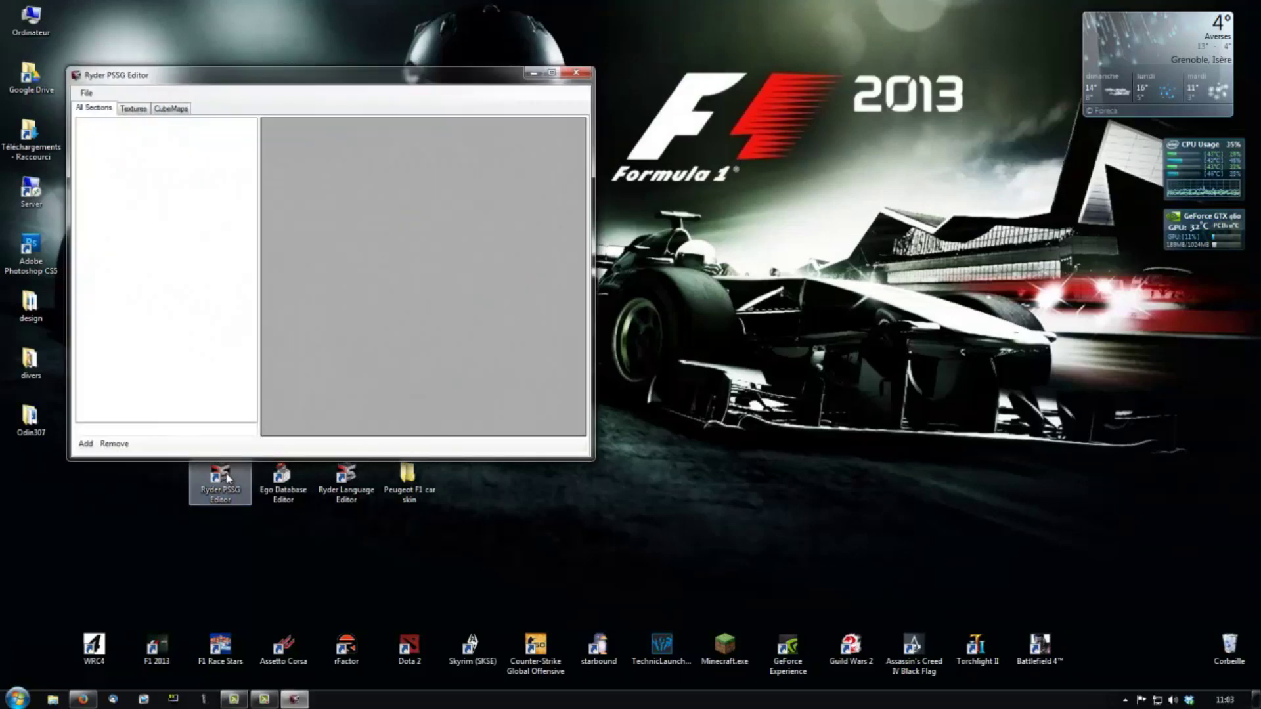
{"action": "left_click", "coordinate": [86, 92]}
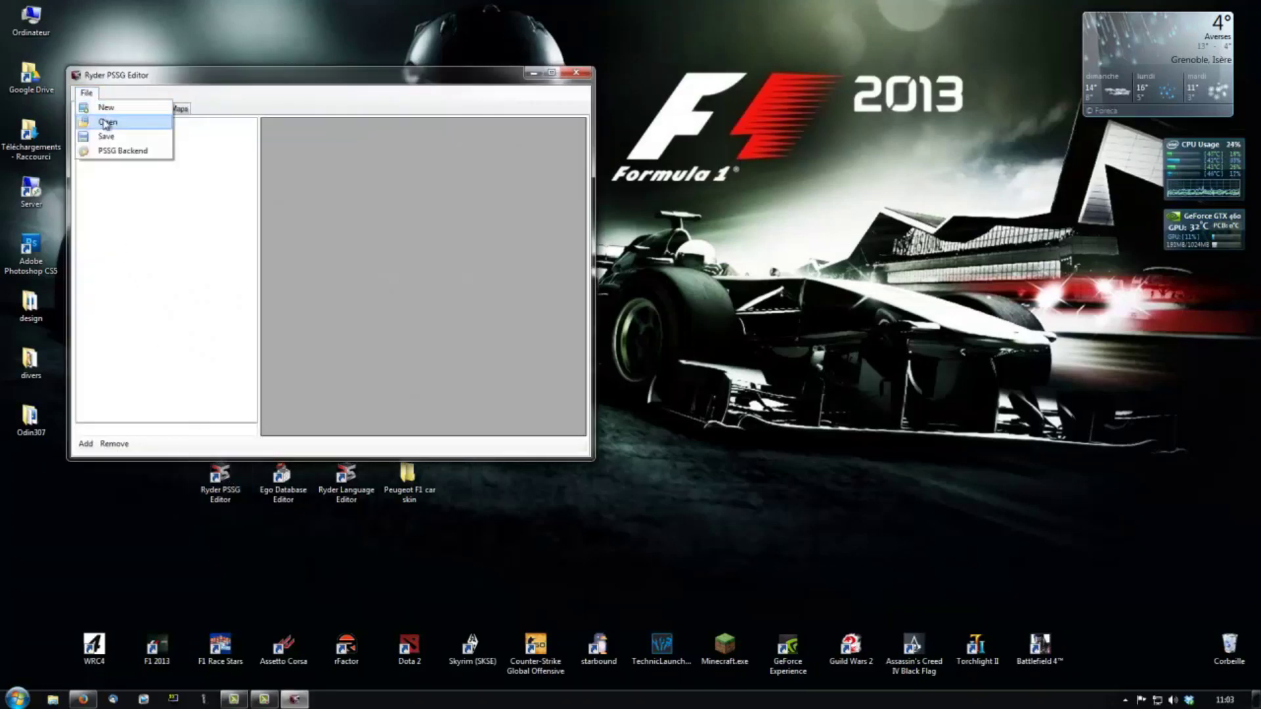
{"action": "left_click", "coordinate": [102, 122]}
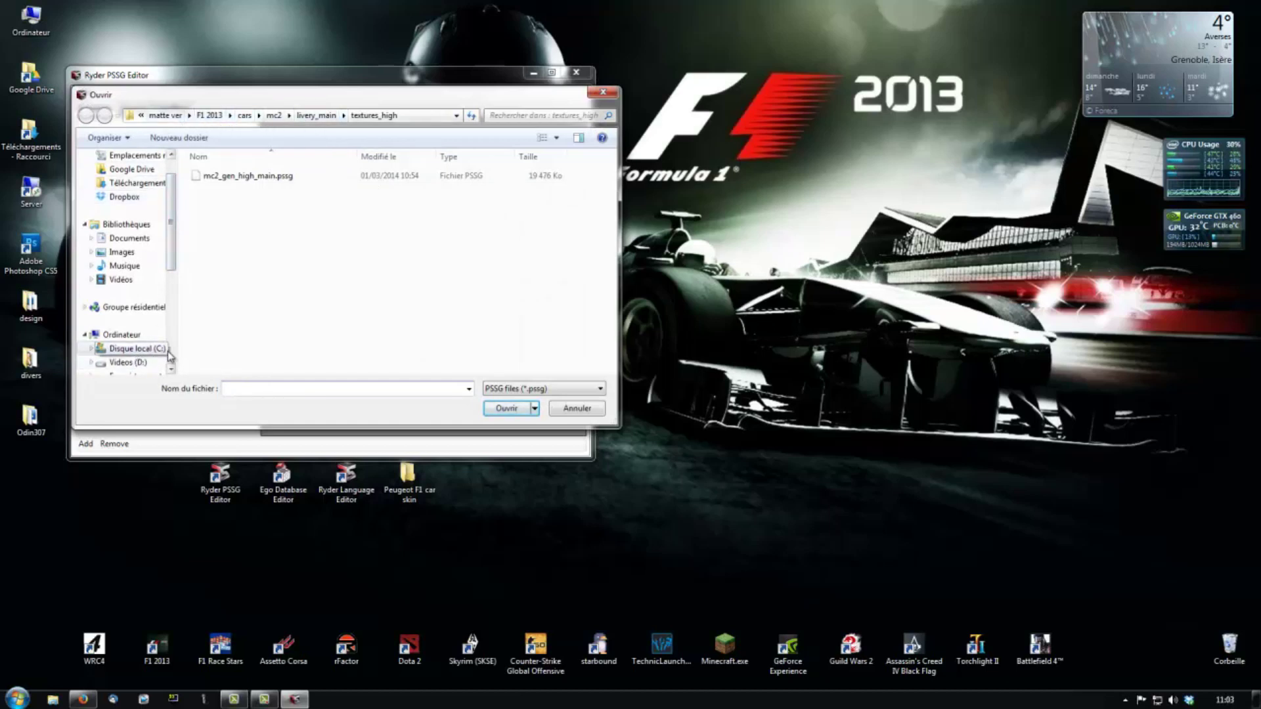
{"action": "scroll", "coordinate": [175, 266], "scroll_direction": "down", "scroll_amount": 3}
{"action": "left_click", "coordinate": [131, 307]}
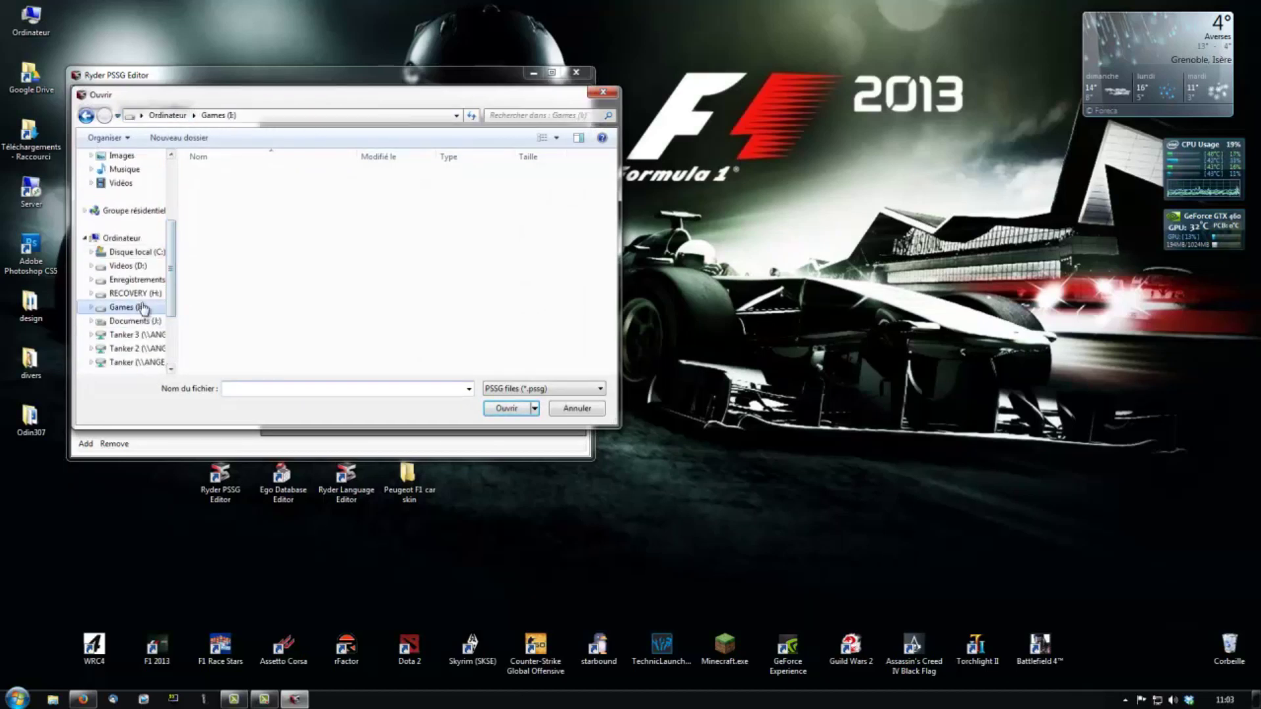
{"action": "scroll", "coordinate": [260, 328], "scroll_direction": "down", "scroll_amount": 4}
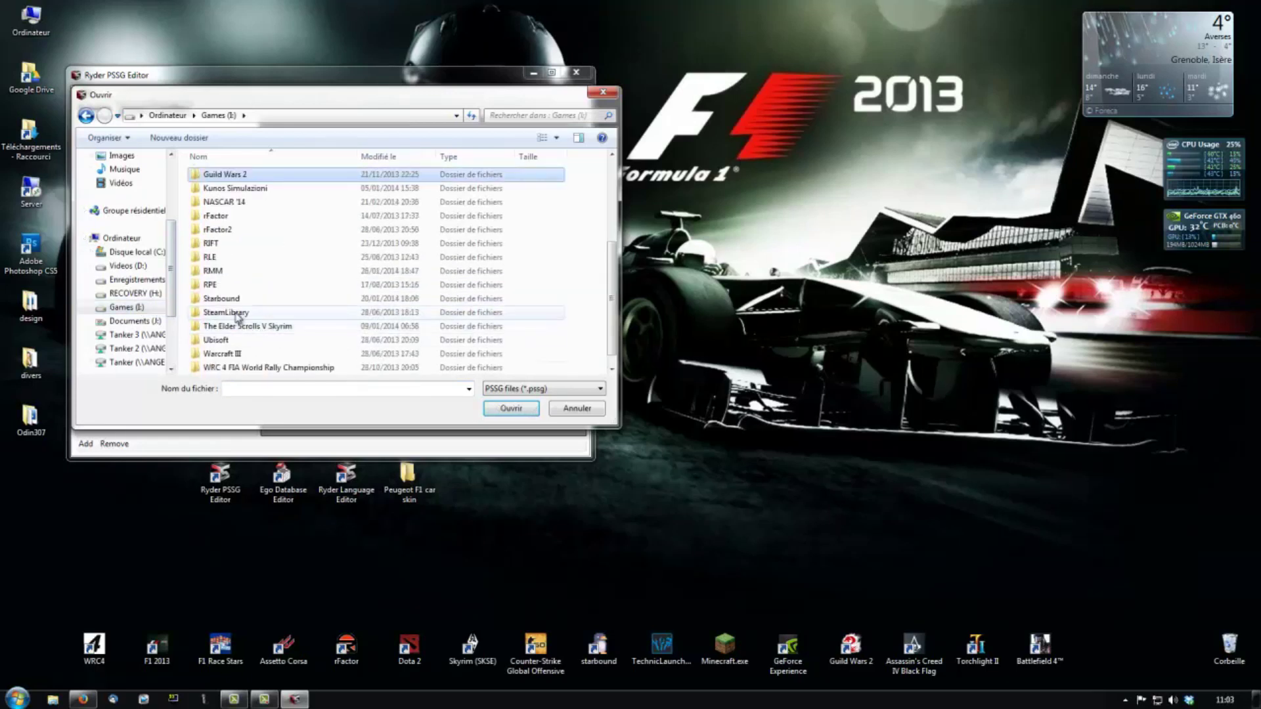
{"action": "double_click", "coordinate": [240, 320]}
{"action": "double_click", "coordinate": [224, 176]}
{"action": "double_click", "coordinate": [220, 178]}
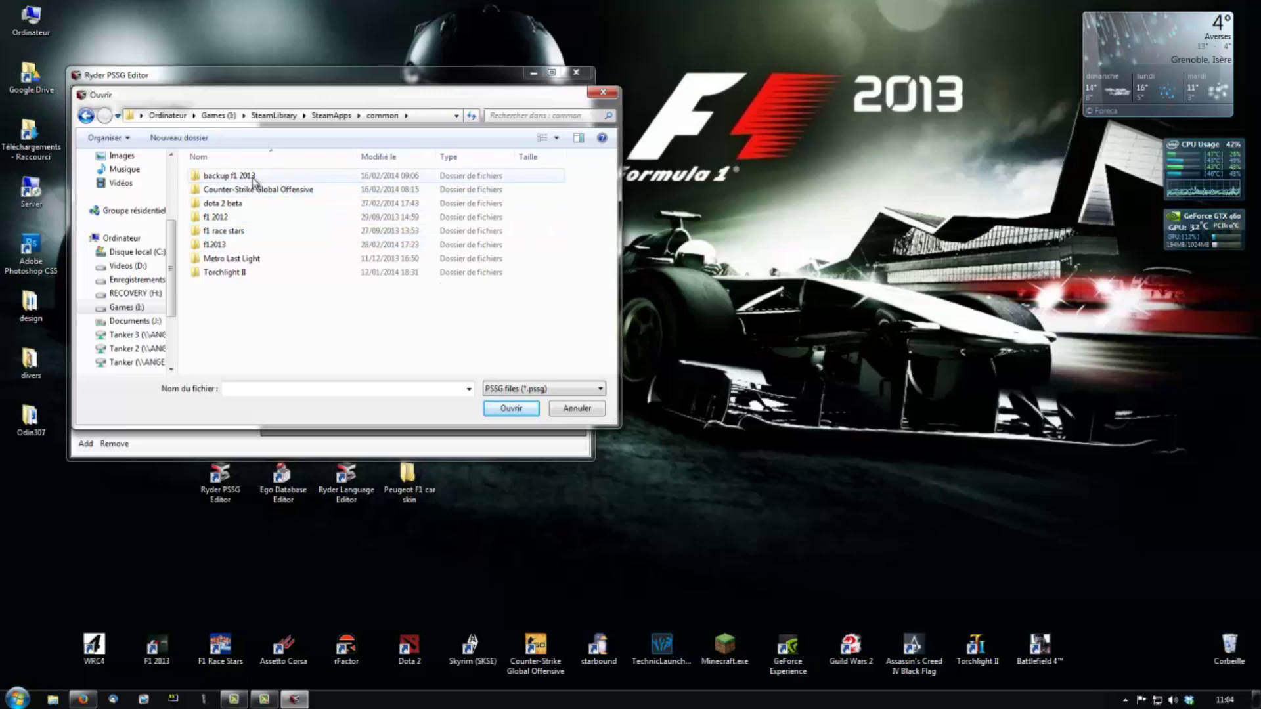
{"action": "double_click", "coordinate": [248, 245]}
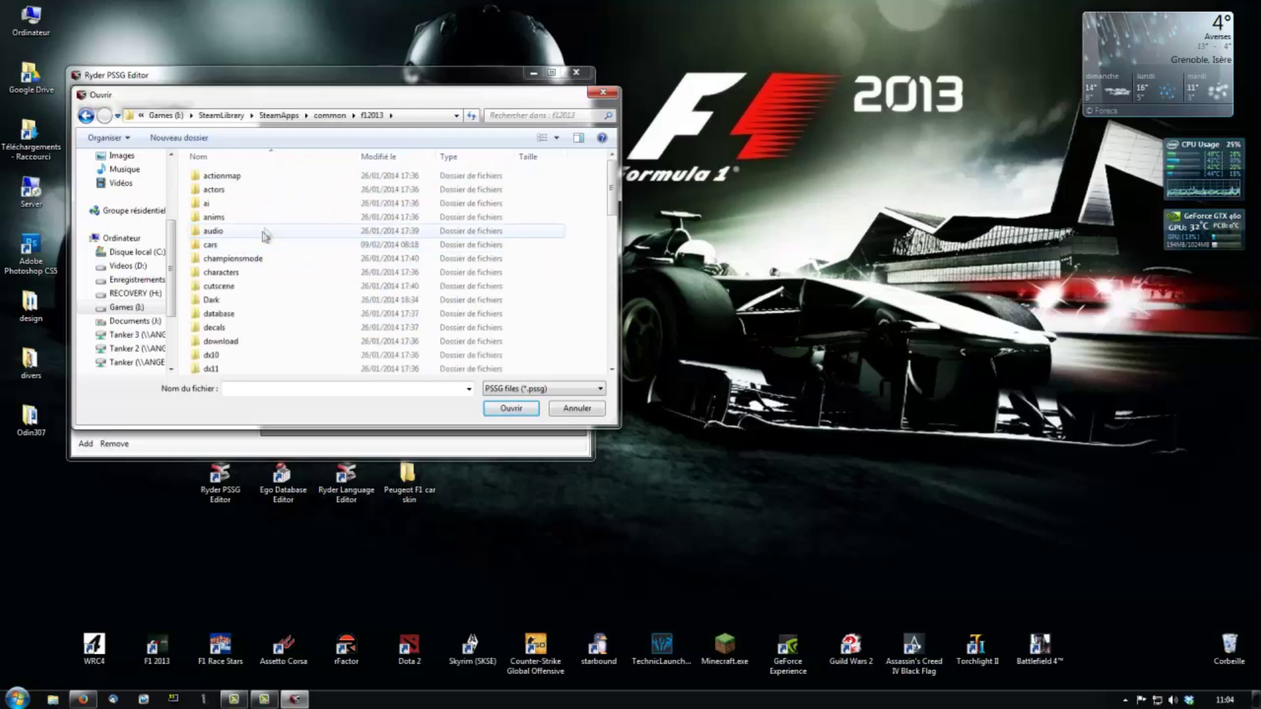
Open highansesteban_gutierrez.pssg from the characters\models\2013 folder
{"action": "left_click", "coordinate": [239, 274]}
{"action": "double_click", "coordinate": [239, 274]}
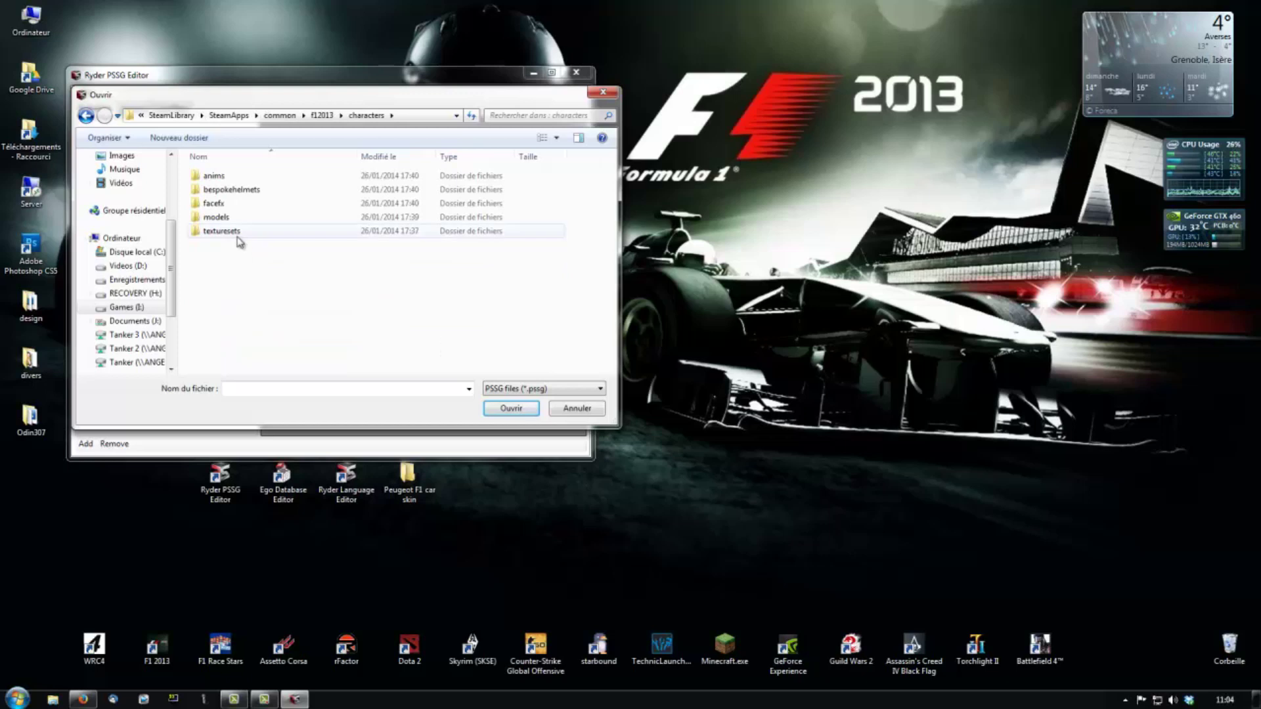
{"action": "double_click", "coordinate": [216, 218]}
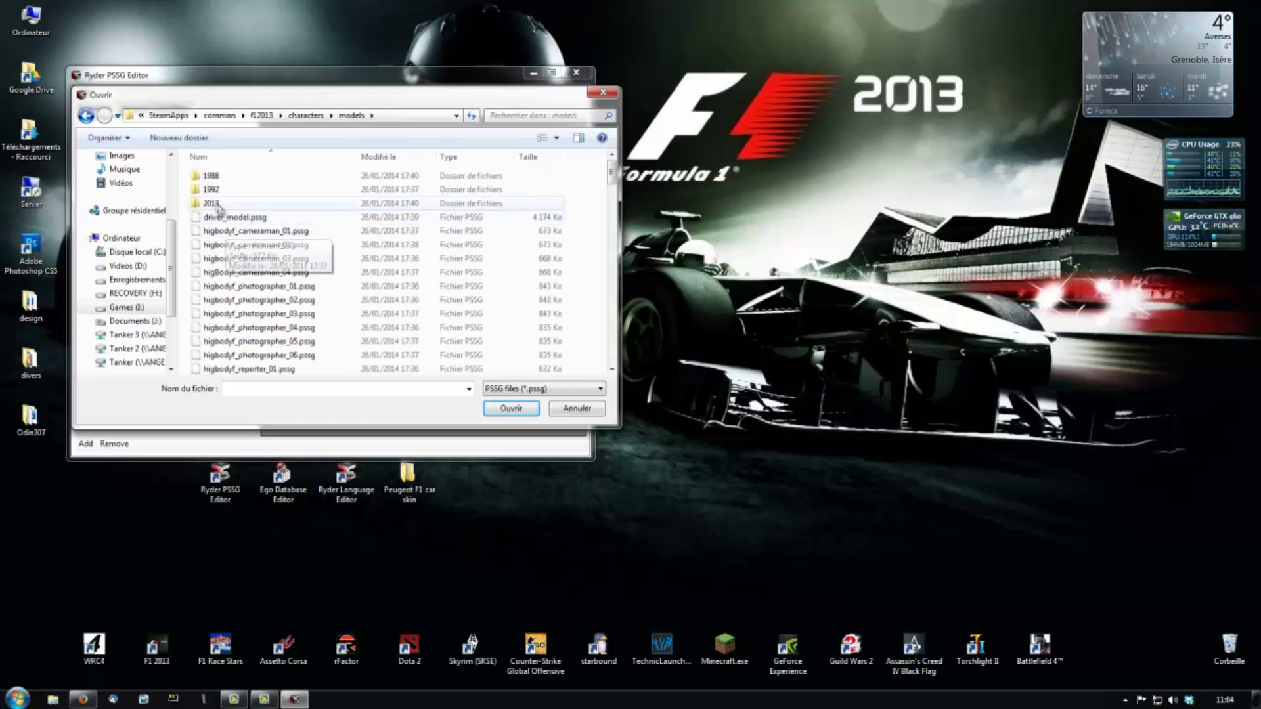
{"action": "double_click", "coordinate": [212, 204]}
{"action": "scroll", "coordinate": [293, 304], "scroll_direction": "down", "scroll_amount": 3}
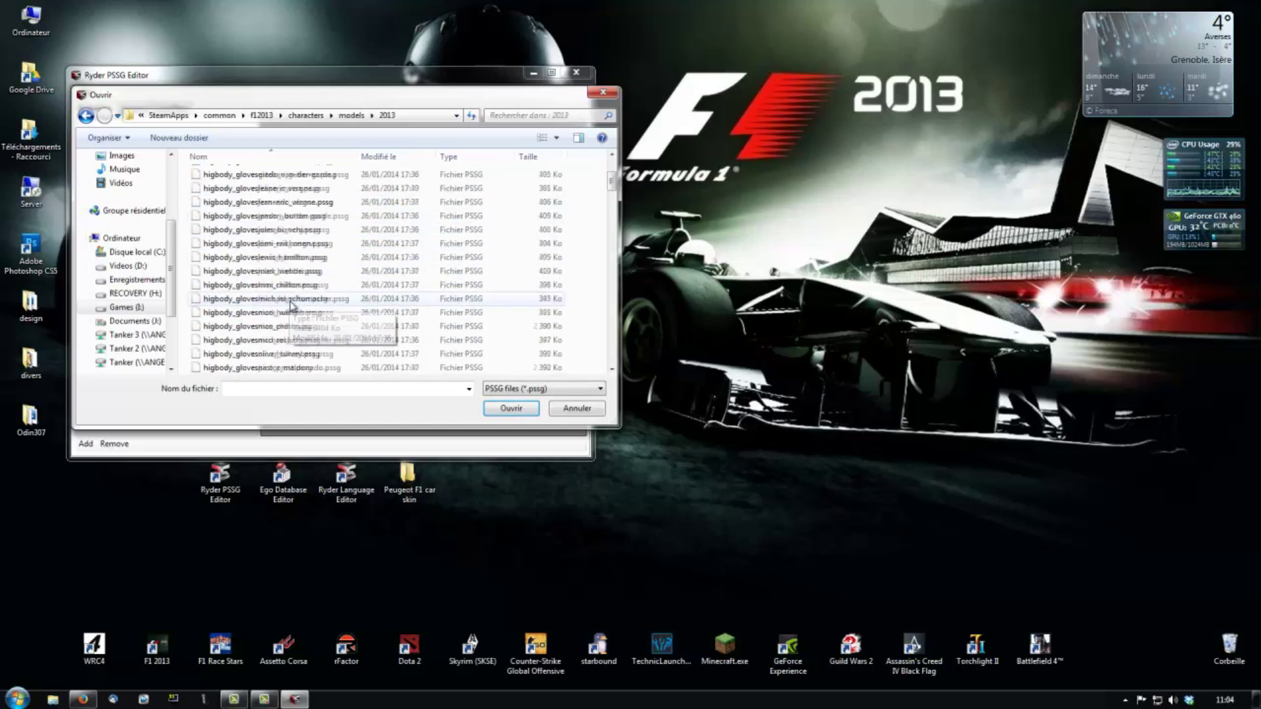
{"action": "scroll", "coordinate": [297, 305], "scroll_direction": "down", "scroll_amount": 3}
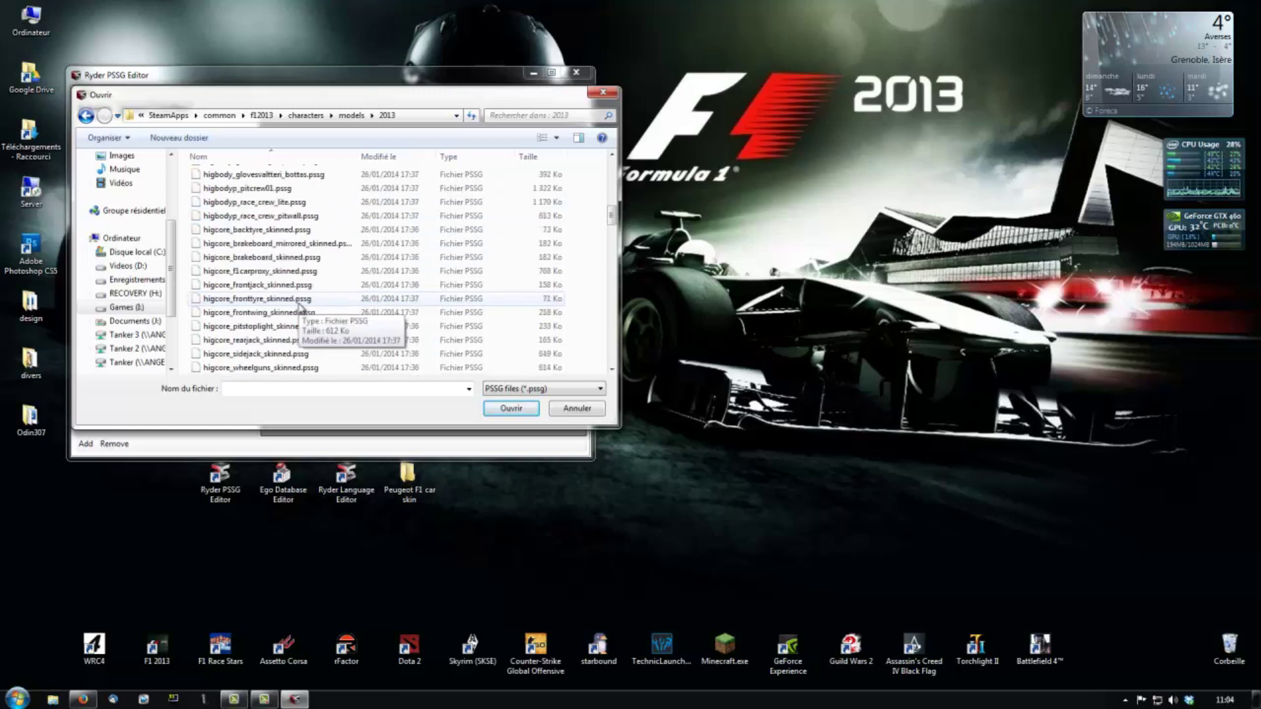
{"action": "scroll", "coordinate": [299, 306], "scroll_direction": "down", "scroll_amount": 4}
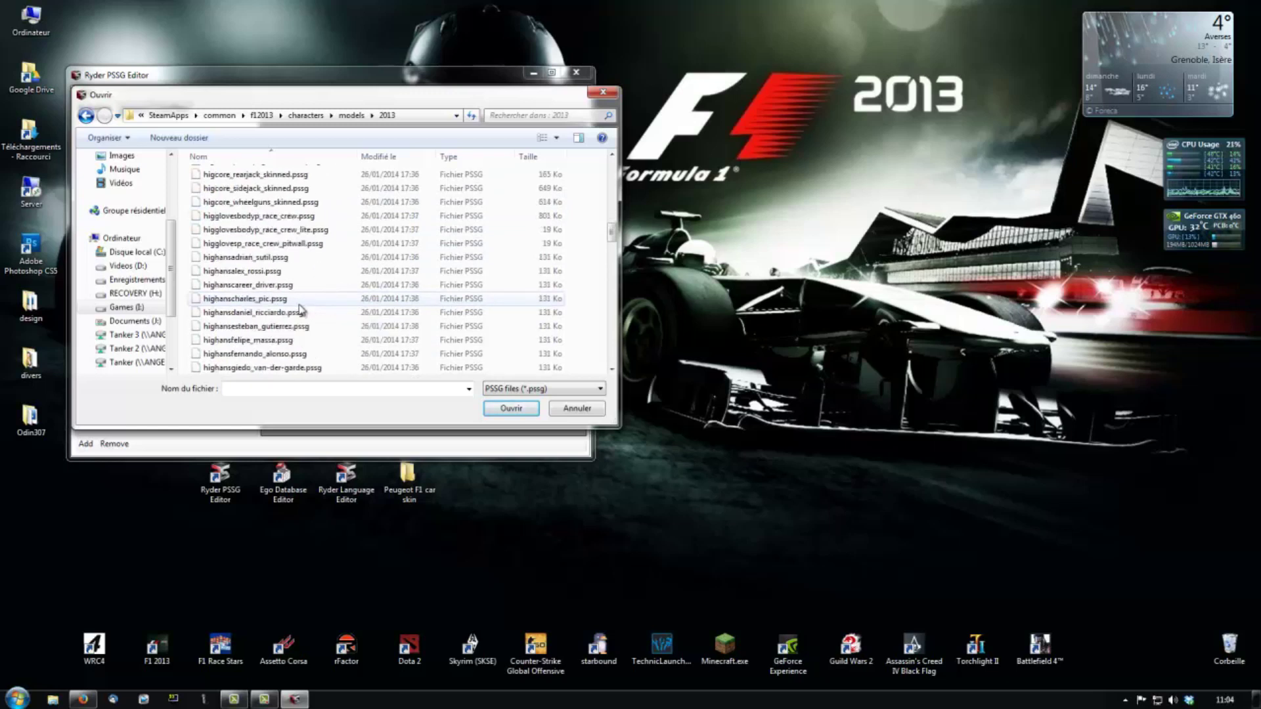
{"action": "double_click", "coordinate": [299, 329]}
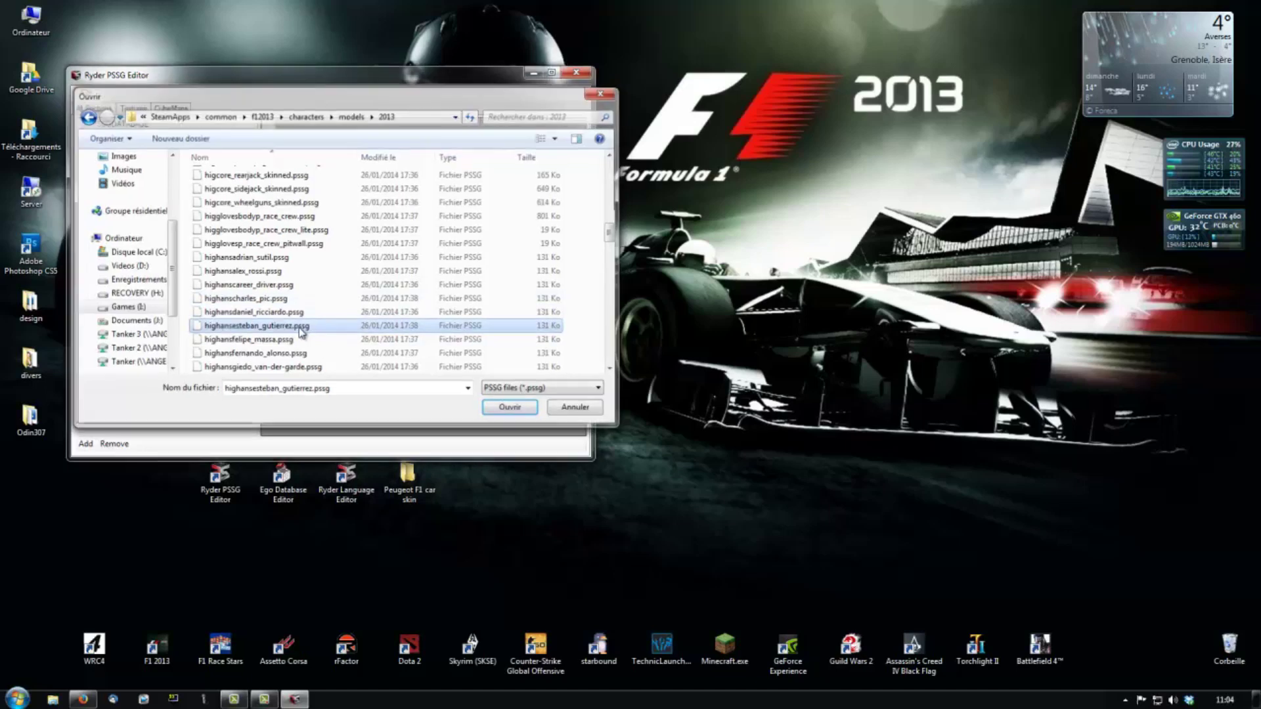
Open Pitcrew01sauber_textures.pssg from characters\texturesets\2013 and view the pitcrew_sauber_d.tga texture
{"action": "left_click", "coordinate": [86, 93]}
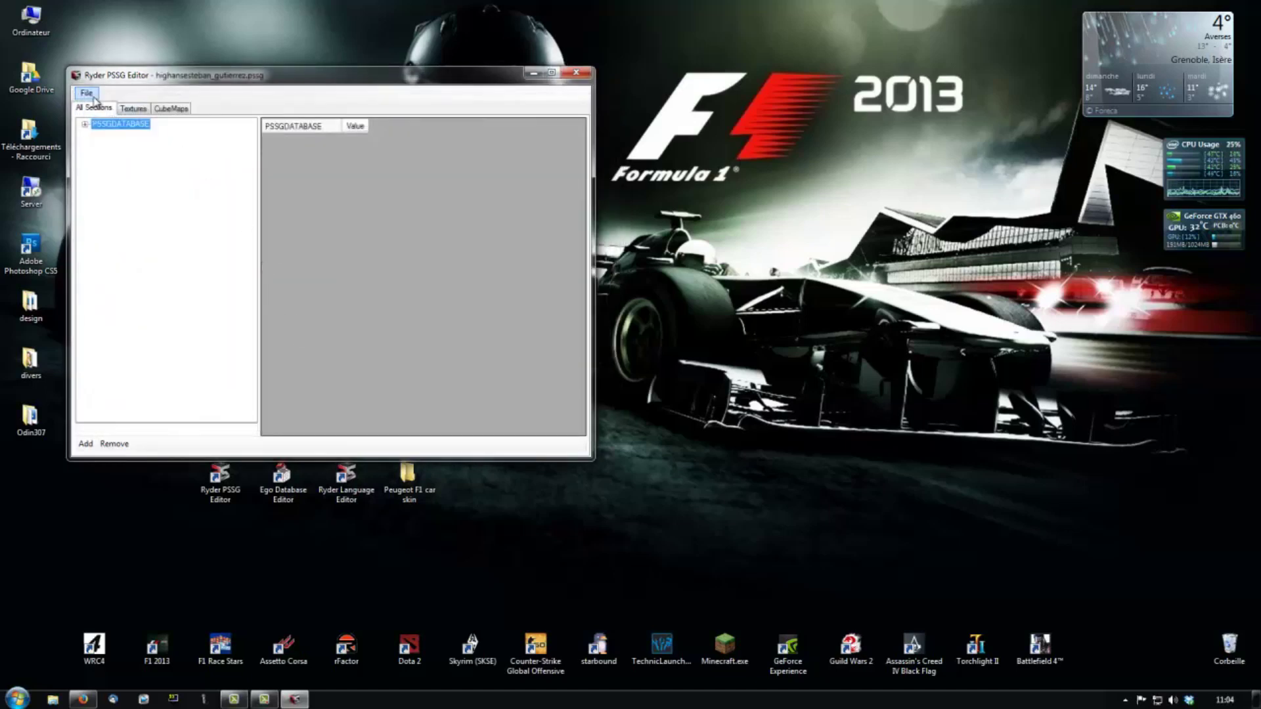
{"action": "left_click", "coordinate": [102, 106]}
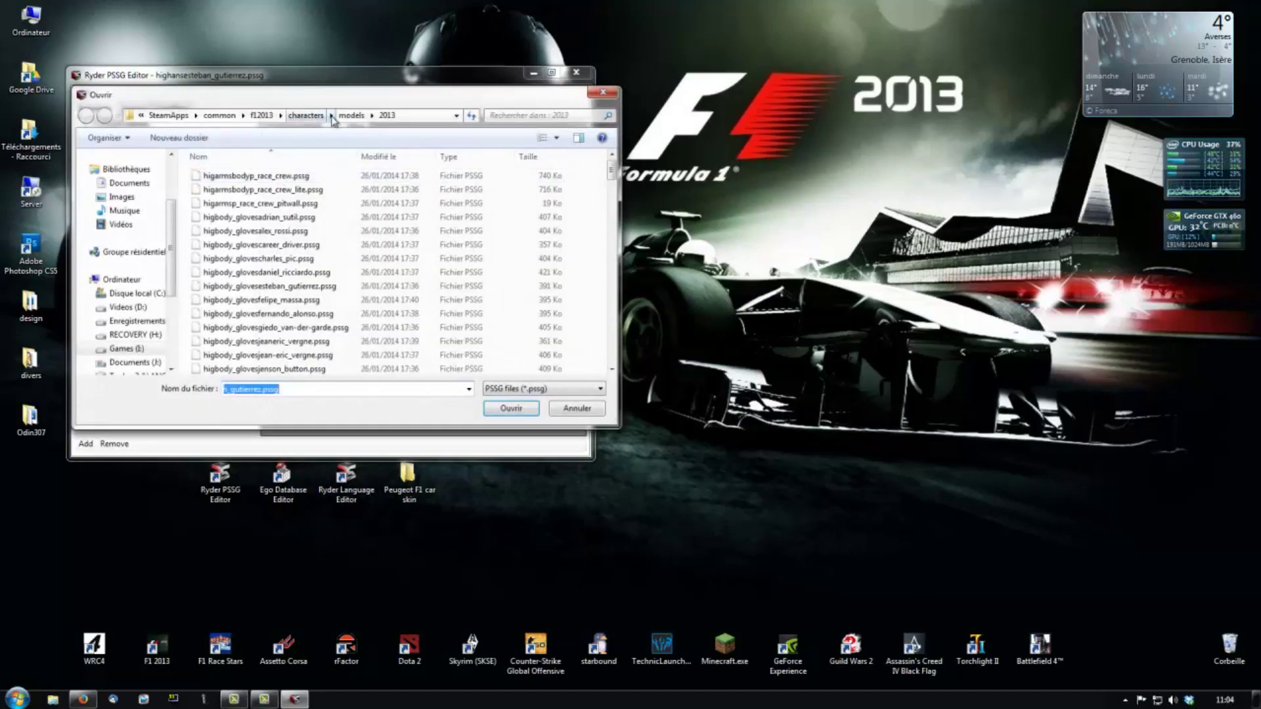
{"action": "left_click", "coordinate": [306, 116]}
{"action": "double_click", "coordinate": [226, 231]}
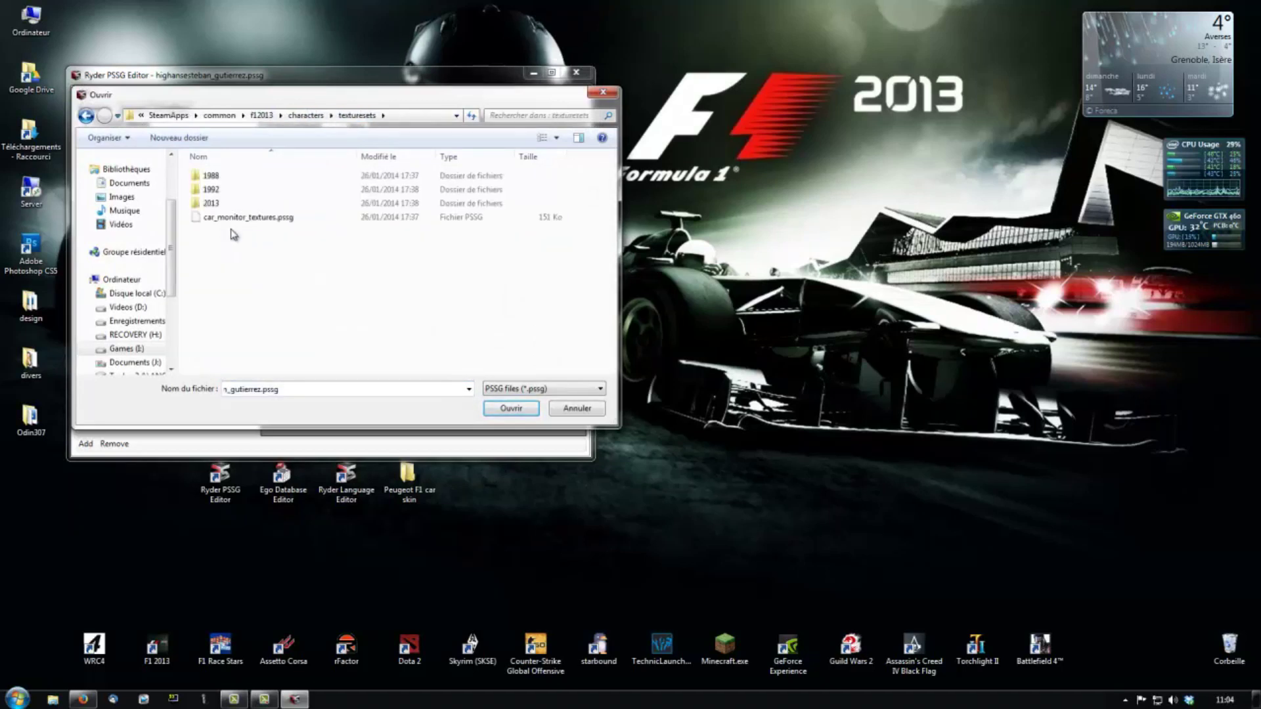
{"action": "double_click", "coordinate": [218, 190]}
{"action": "key", "text": "BackSpace"}
{"action": "double_click", "coordinate": [215, 205]}
{"action": "scroll", "coordinate": [315, 283], "scroll_direction": "down", "scroll_amount": 3}
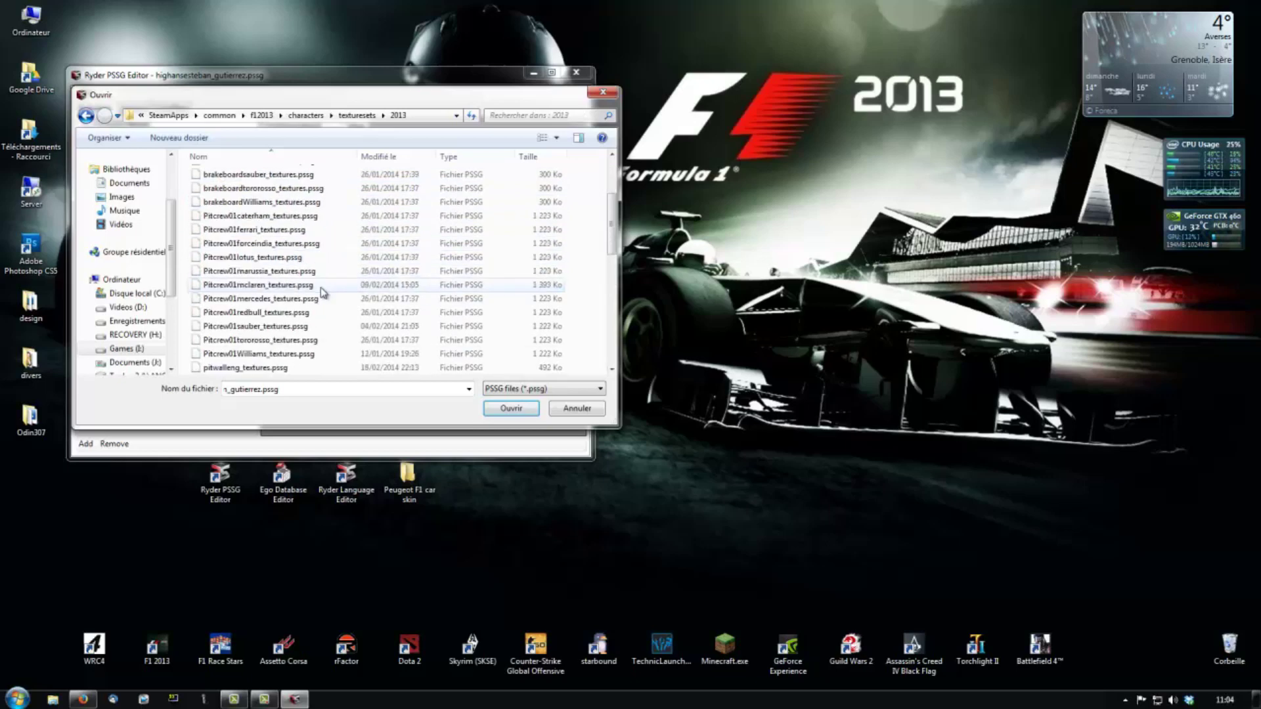
{"action": "double_click", "coordinate": [309, 327]}
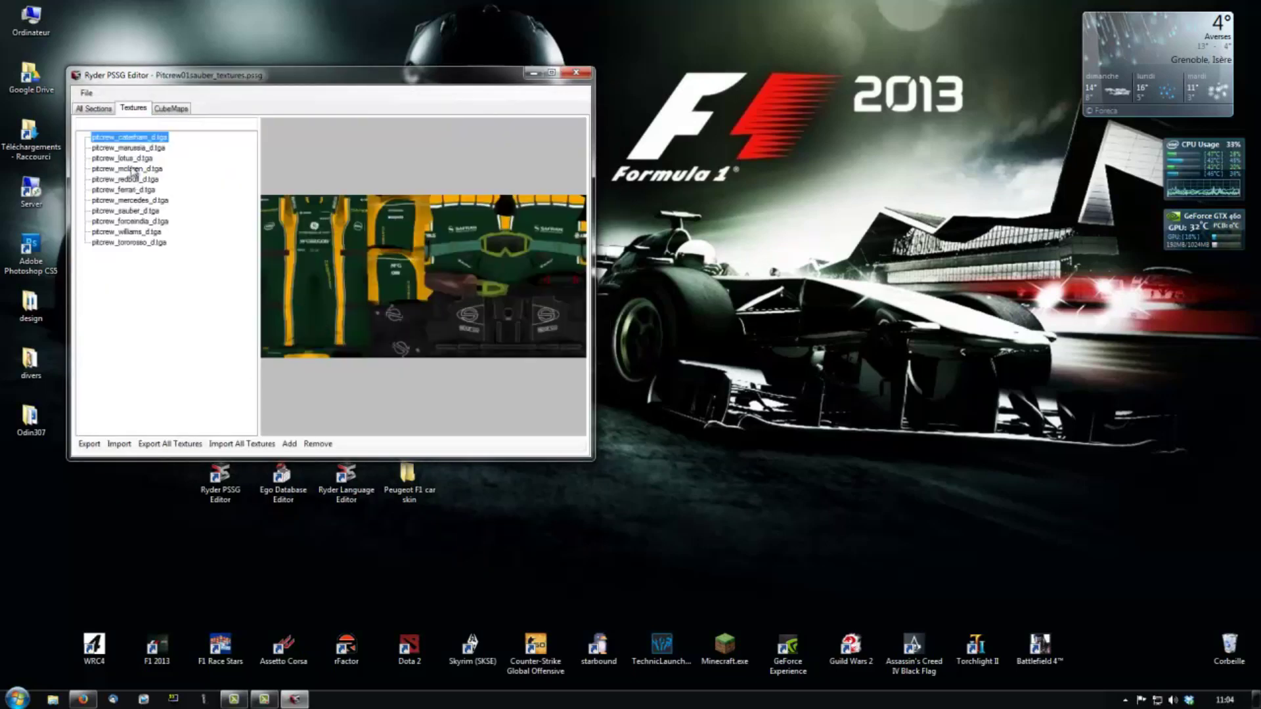
{"action": "left_click", "coordinate": [136, 211]}
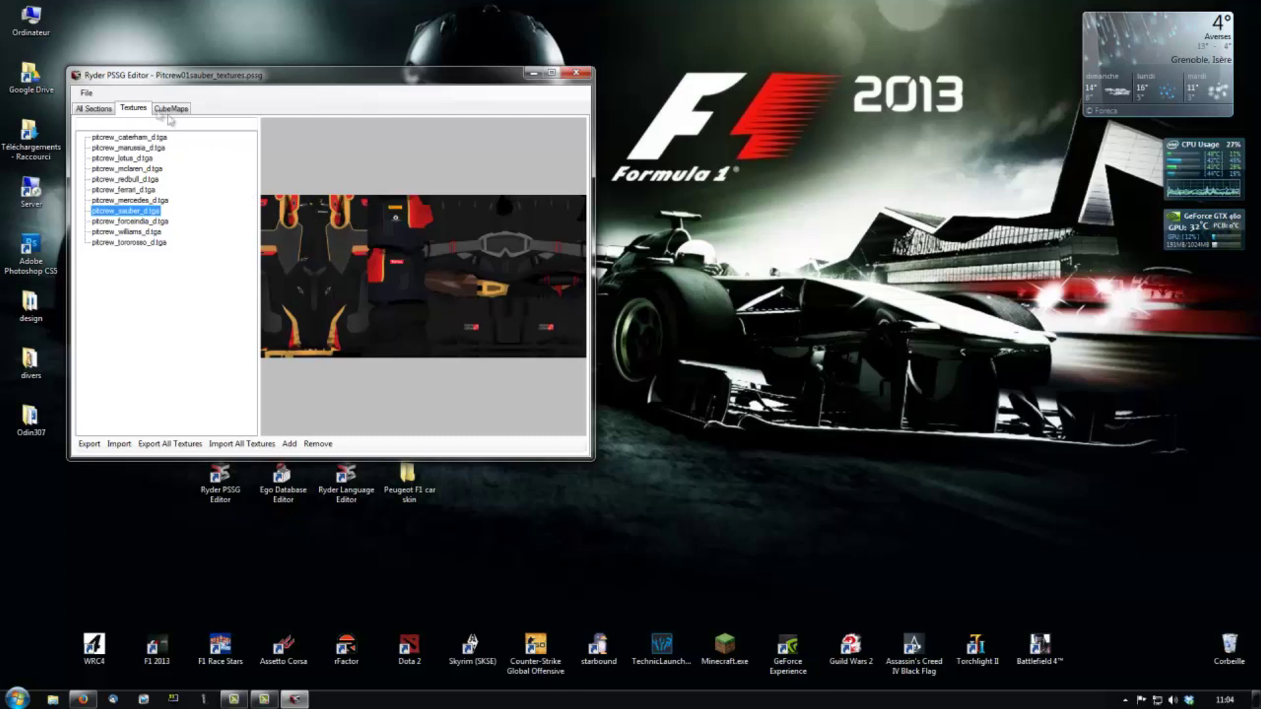
Open brakeboardsauber_textures.pssg from the characters\texturesets\2013 folder
{"action": "left_click", "coordinate": [86, 93]}
{"action": "left_click", "coordinate": [180, 96]}
{"action": "left_click", "coordinate": [86, 93]}
{"action": "left_click", "coordinate": [108, 124]}
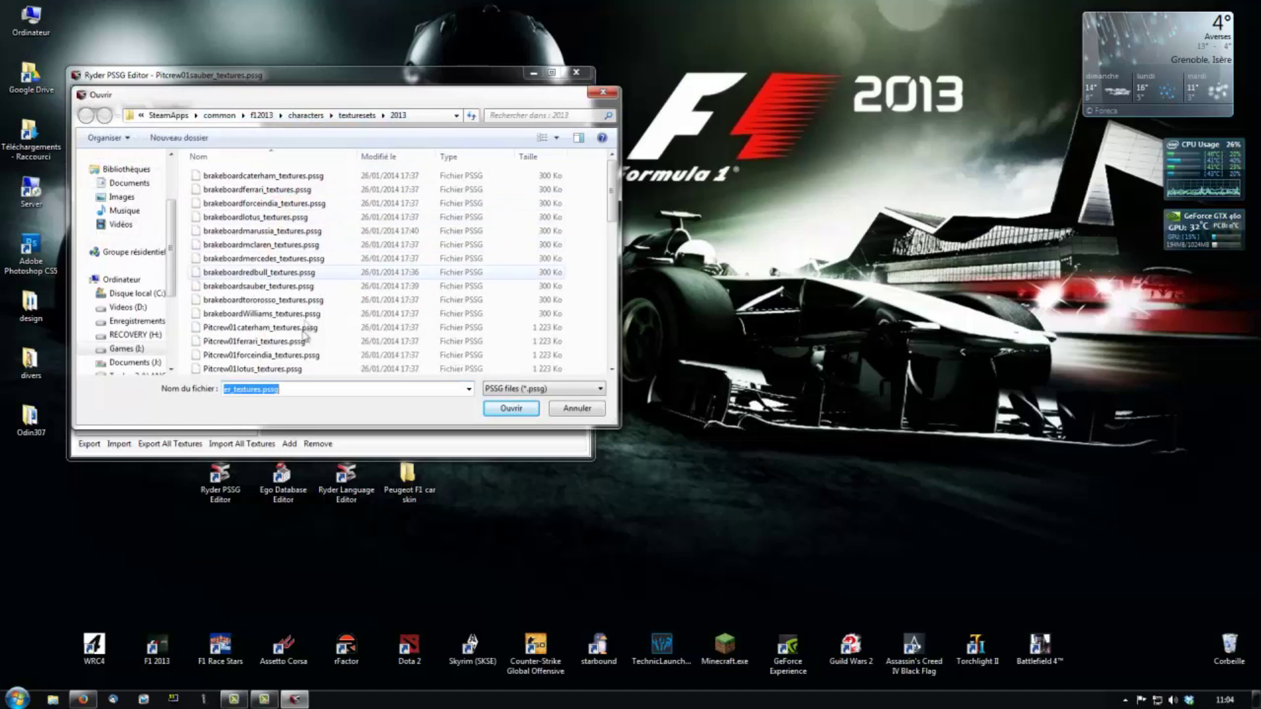
{"action": "left_click", "coordinate": [288, 289]}
{"action": "double_click", "coordinate": [287, 291]}
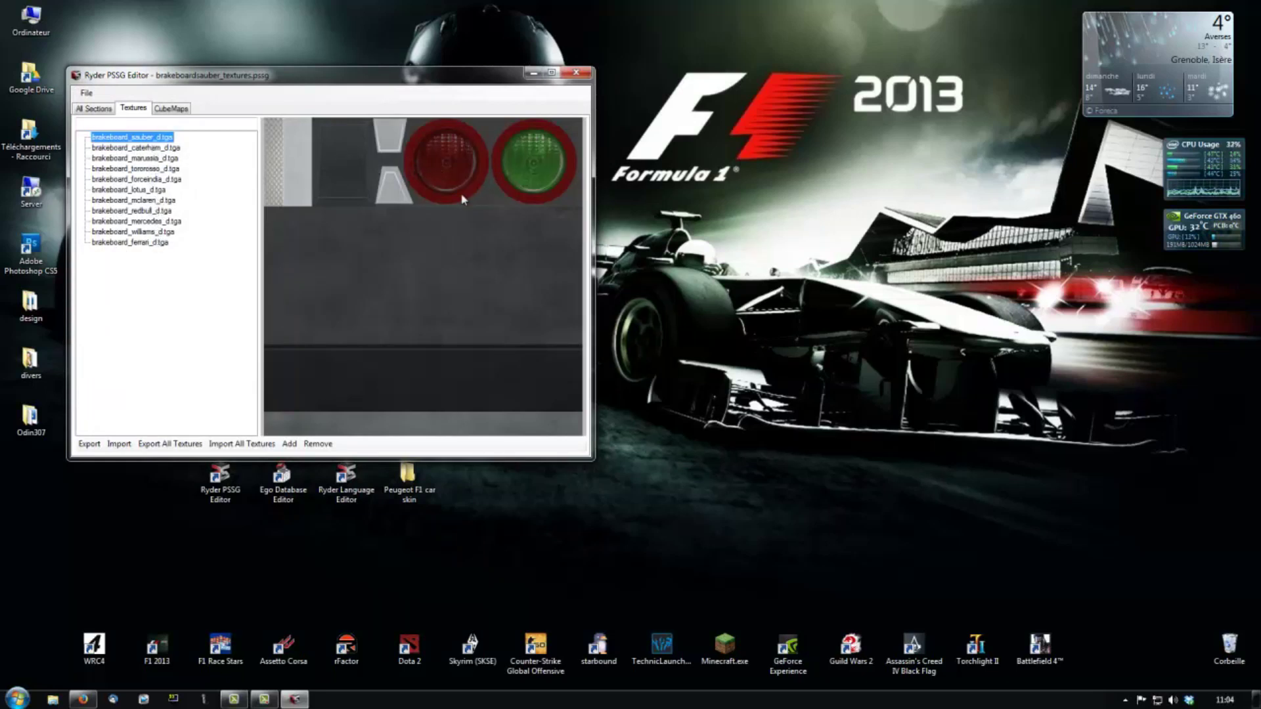
Preview the brakeboard textures of the other teams one after another, from Caterham to Ferrari
{"action": "left_click", "coordinate": [173, 148]}
{"action": "left_click", "coordinate": [167, 159]}
{"action": "left_click", "coordinate": [165, 169]}
{"action": "key", "text": "Down"}
{"action": "key", "text": "Down"}
{"action": "key", "text": "Down"}
{"action": "key", "text": "Down"}
{"action": "key", "text": "Down"}
{"action": "key", "text": "Down"}
{"action": "key", "text": "Down"}
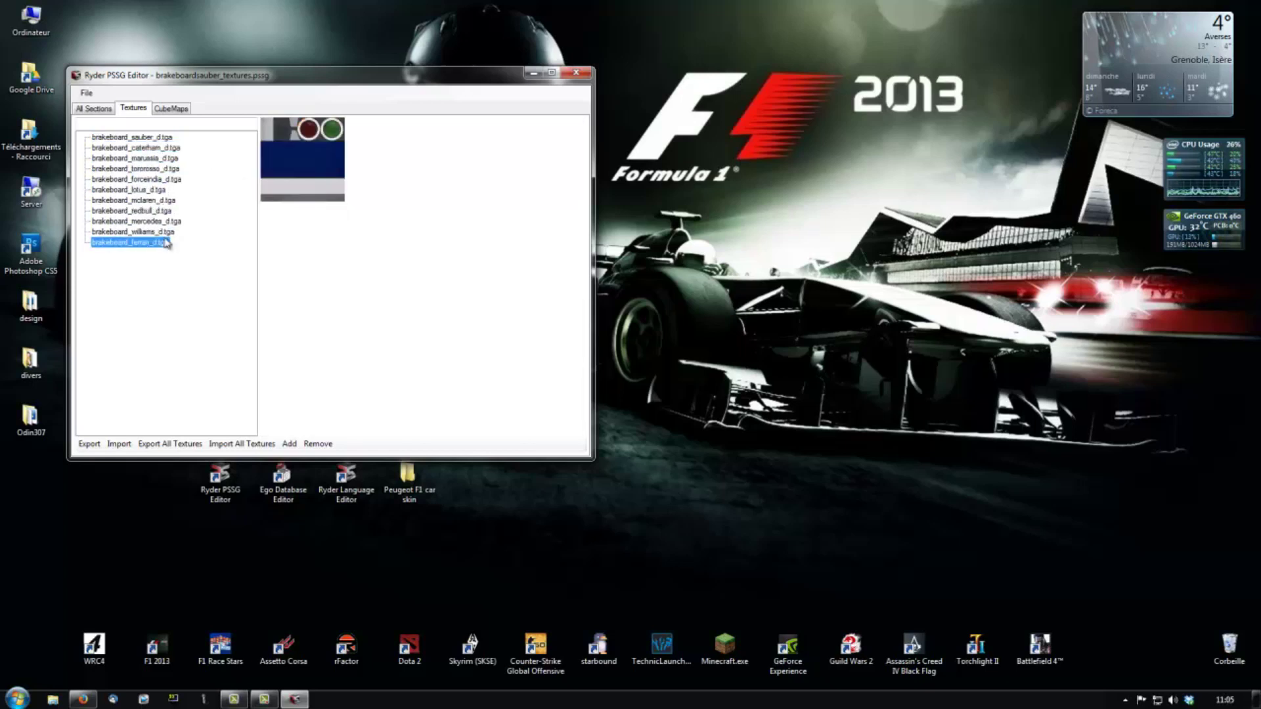
Open racecrew_sauber_textures.pssg and view its racecrew_sauber_n.tga and racecrew_sauber_d.tga textures
{"action": "left_click", "coordinate": [86, 93]}
{"action": "left_click", "coordinate": [98, 106]}
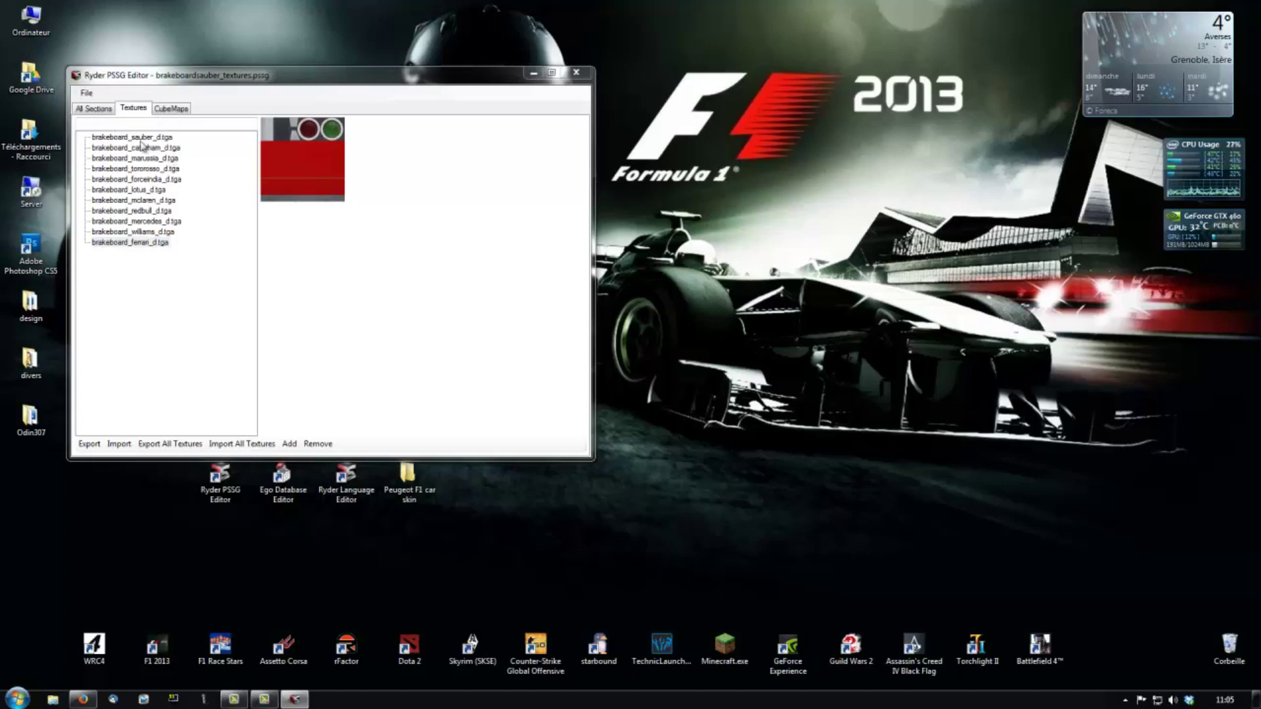
{"action": "left_click_drag", "start_coordinate": [611, 207], "coordinate": [615, 283]}
{"action": "left_click", "coordinate": [263, 348]}
{"action": "scroll", "coordinate": [276, 341], "scroll_direction": "down", "scroll_amount": 2}
{"action": "left_click", "coordinate": [282, 326]}
{"action": "double_click", "coordinate": [282, 327]}
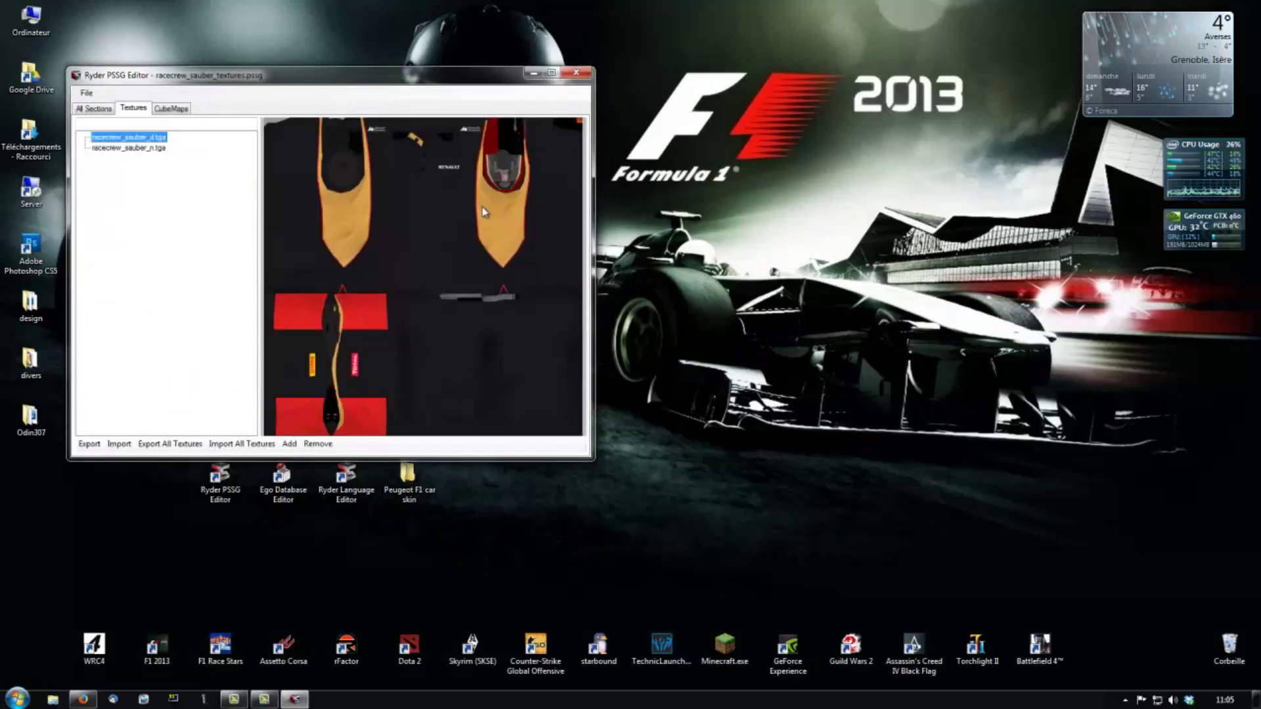
{"action": "left_click", "coordinate": [162, 147]}
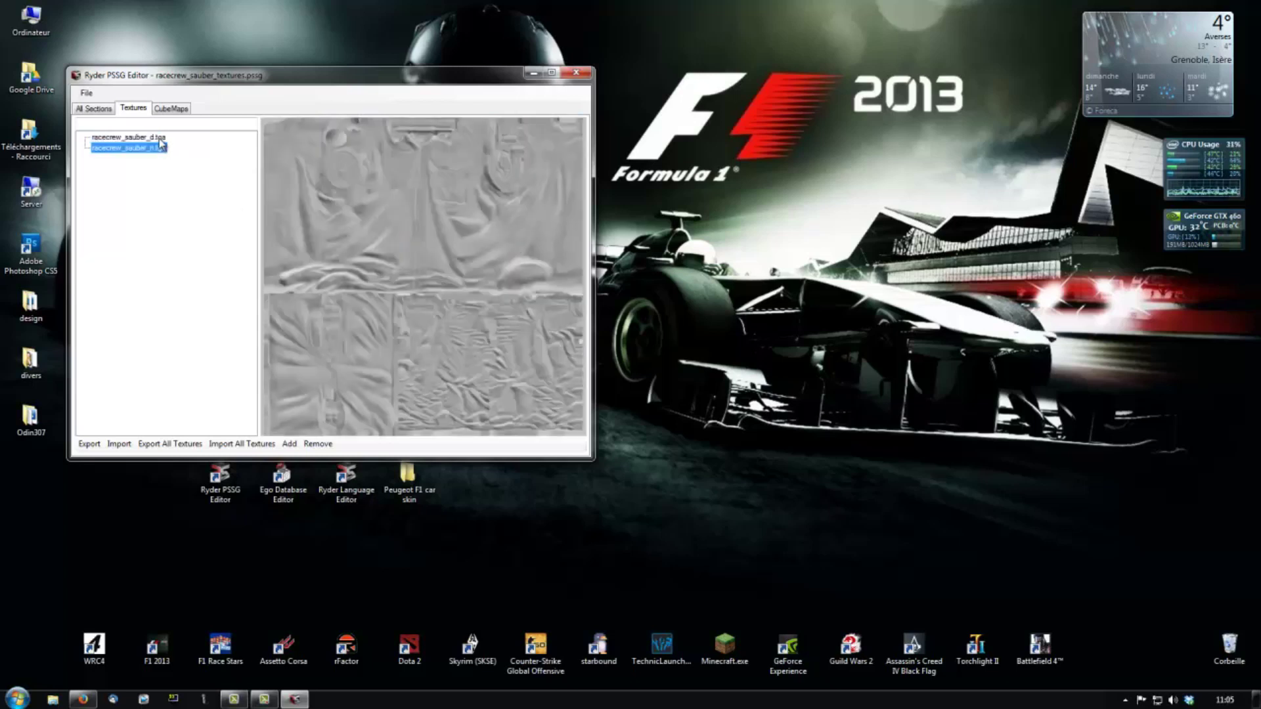
{"action": "left_click", "coordinate": [159, 139]}
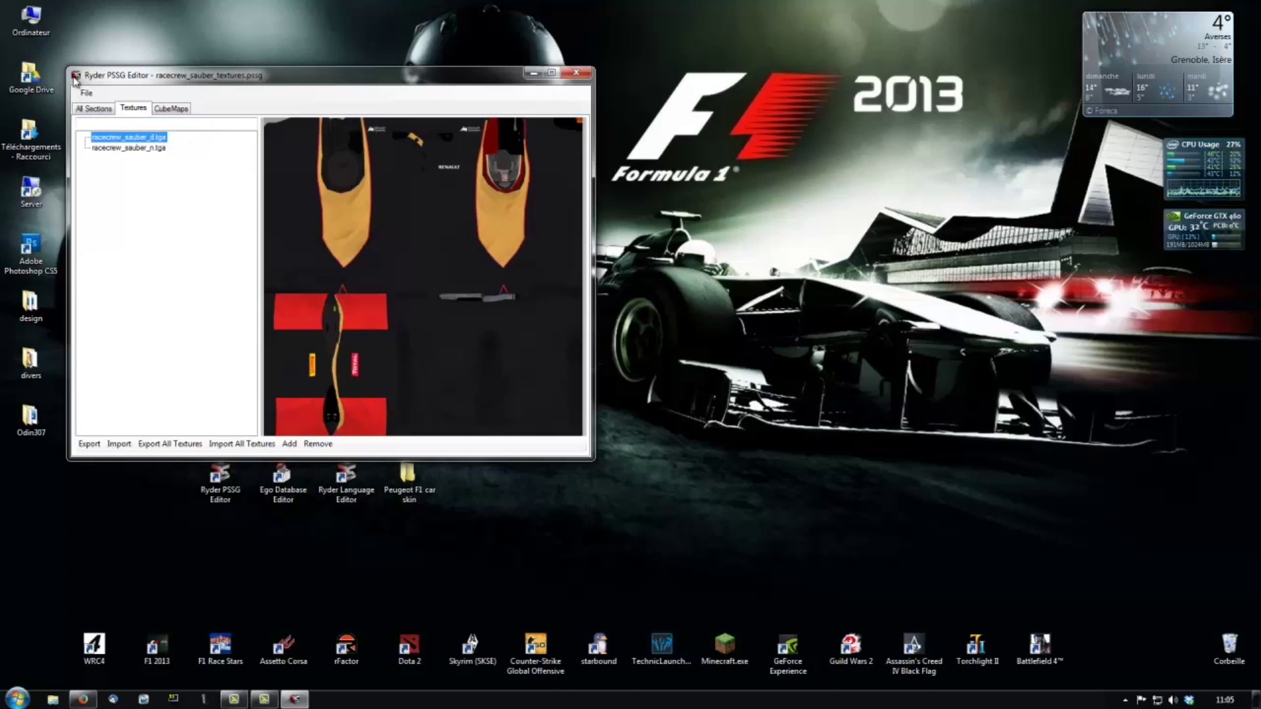
Open racecrewsauber_textures.pssg and view the Sauber race crew's normal and diffuse textures in the multi-team list
{"action": "key", "text": "alt+f"}
{"action": "key", "text": "Down"}
{"action": "key", "text": "Return"}
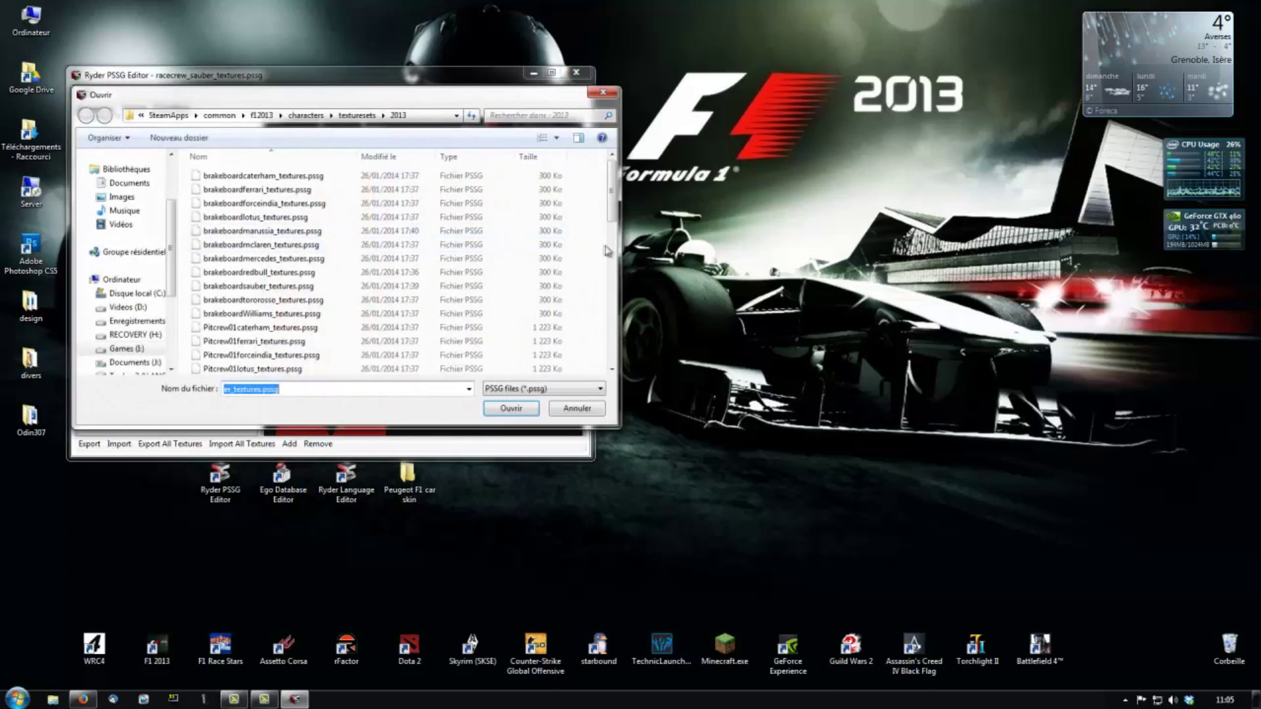
{"action": "left_click_drag", "start_coordinate": [610, 260], "coordinate": [611, 352]}
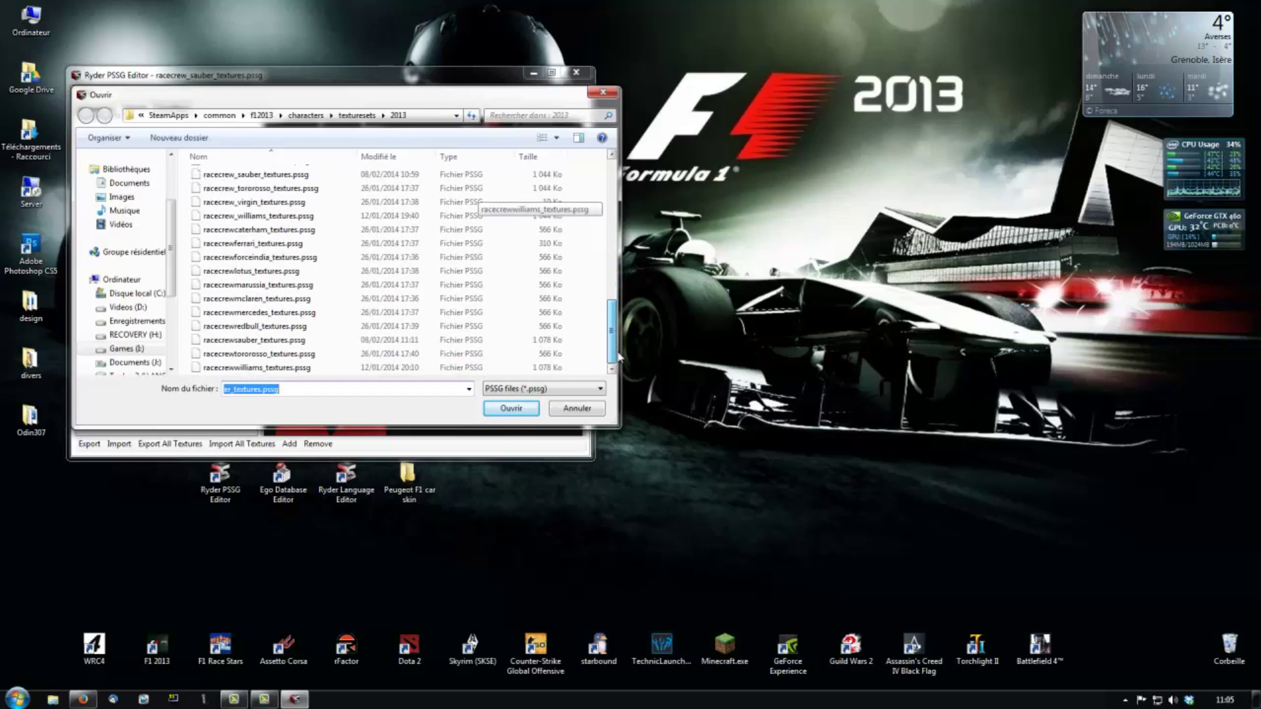
{"action": "double_click", "coordinate": [284, 340]}
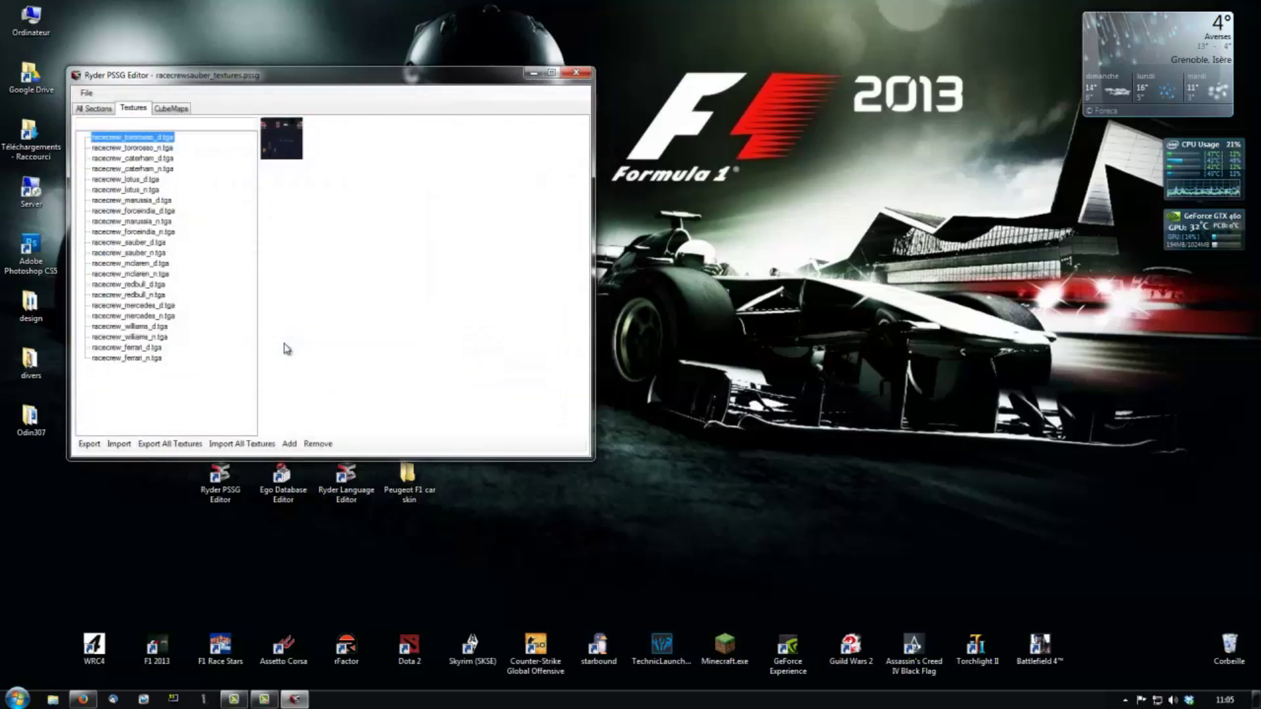
{"action": "left_click", "coordinate": [145, 254]}
{"action": "left_click", "coordinate": [144, 244]}
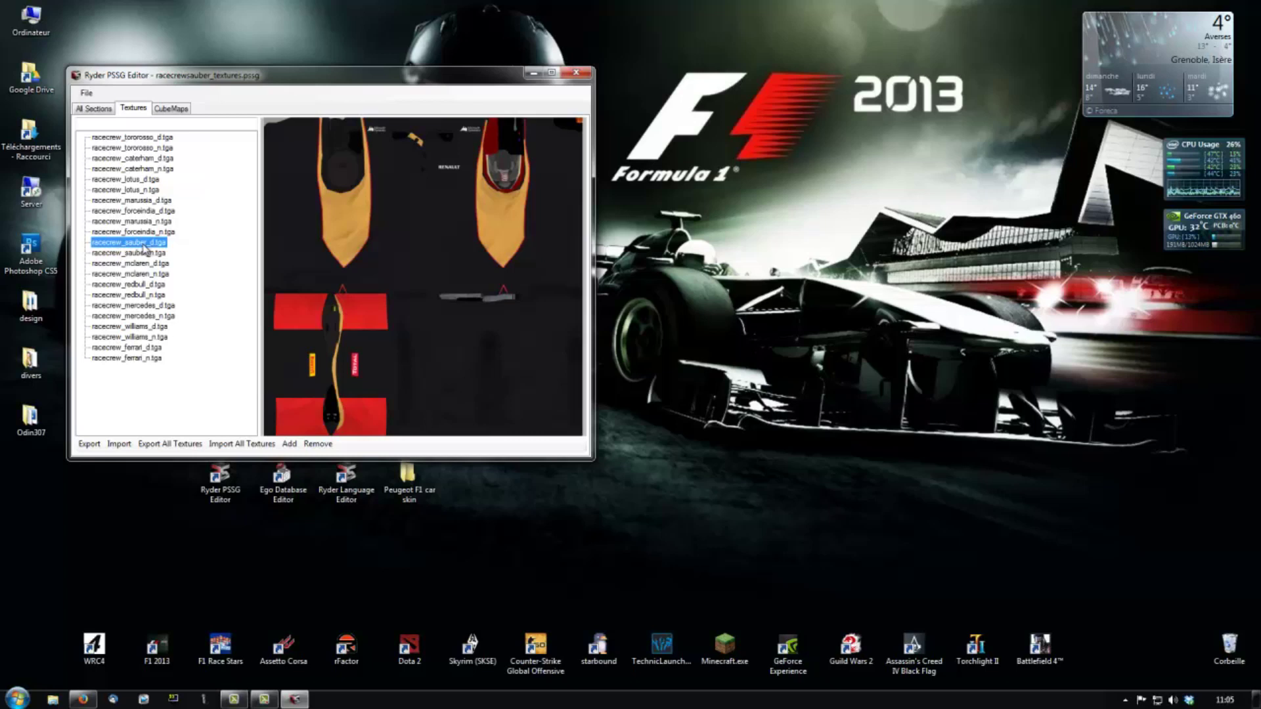
Open team_garage_pack.pssg from the f12013\garages\sauber folder, view the garage_high.tga texture and close the PSSG editor
{"action": "left_click", "coordinate": [87, 94]}
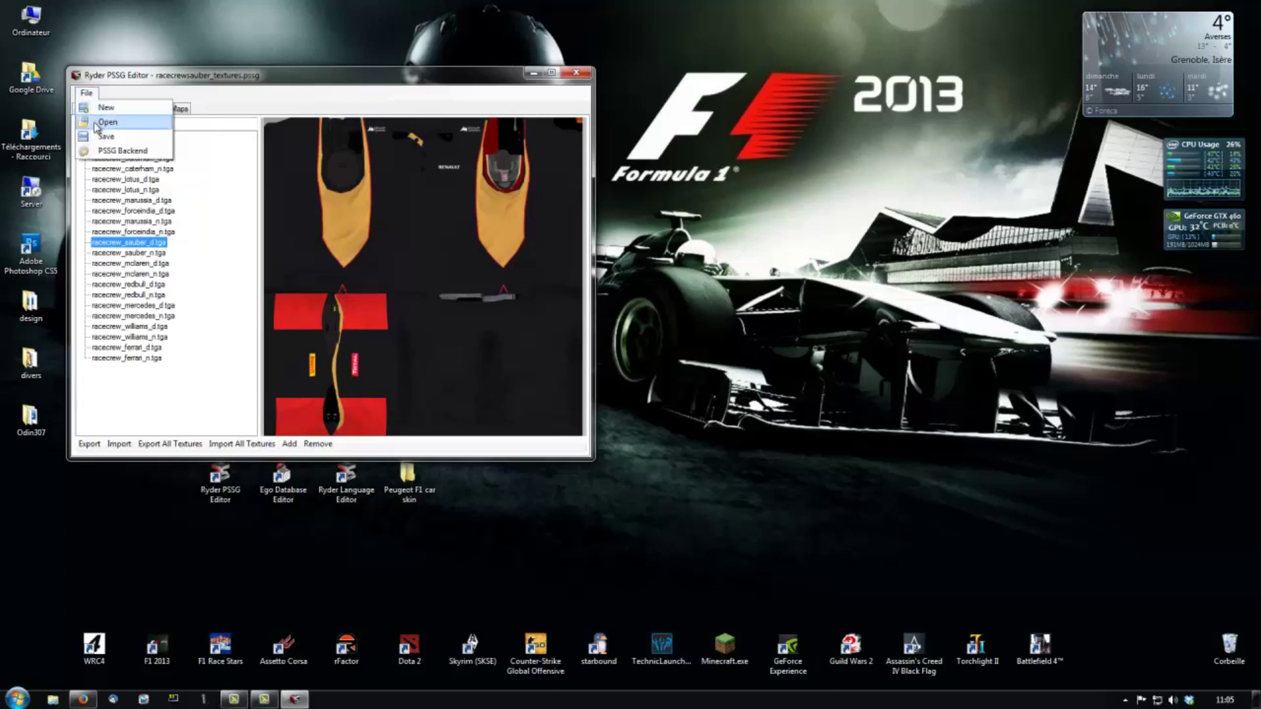
{"action": "left_click", "coordinate": [107, 122]}
{"action": "left_click", "coordinate": [305, 116]}
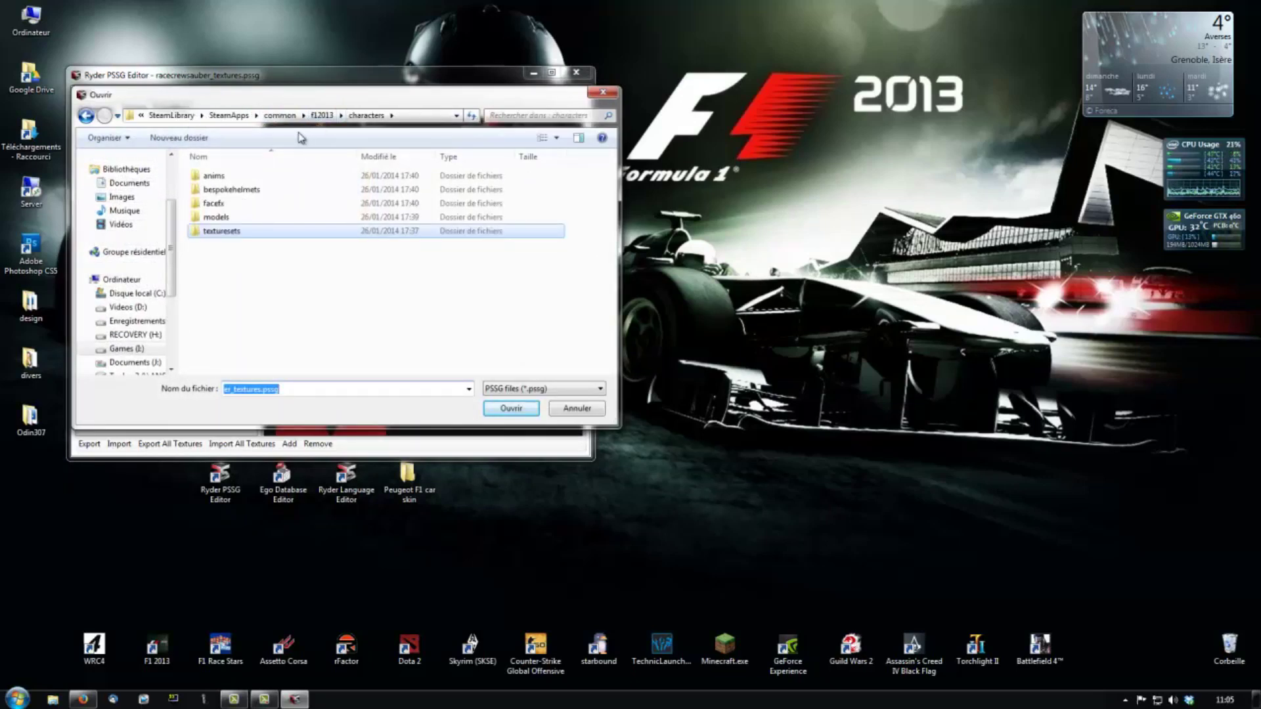
{"action": "left_click", "coordinate": [322, 115]}
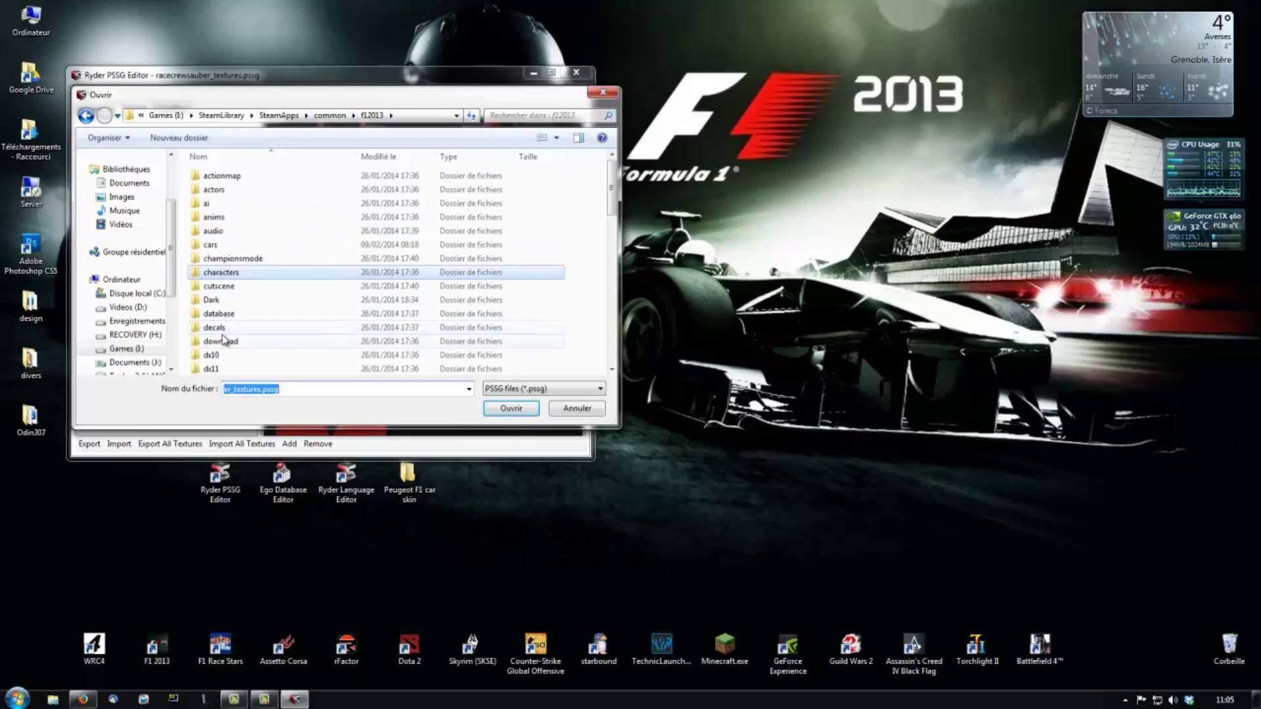
{"action": "left_click", "coordinate": [227, 313]}
{"action": "scroll", "coordinate": [228, 314], "scroll_direction": "down", "scroll_amount": 3}
{"action": "double_click", "coordinate": [227, 327]}
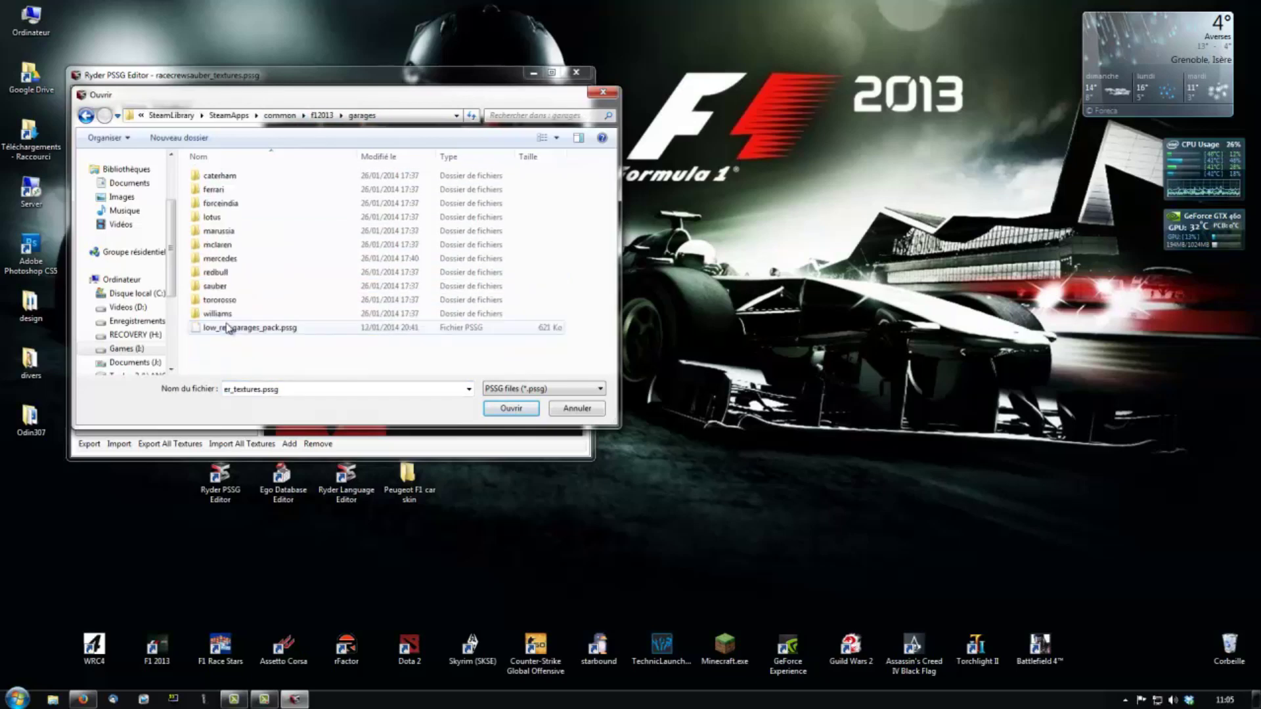
{"action": "double_click", "coordinate": [244, 284]}
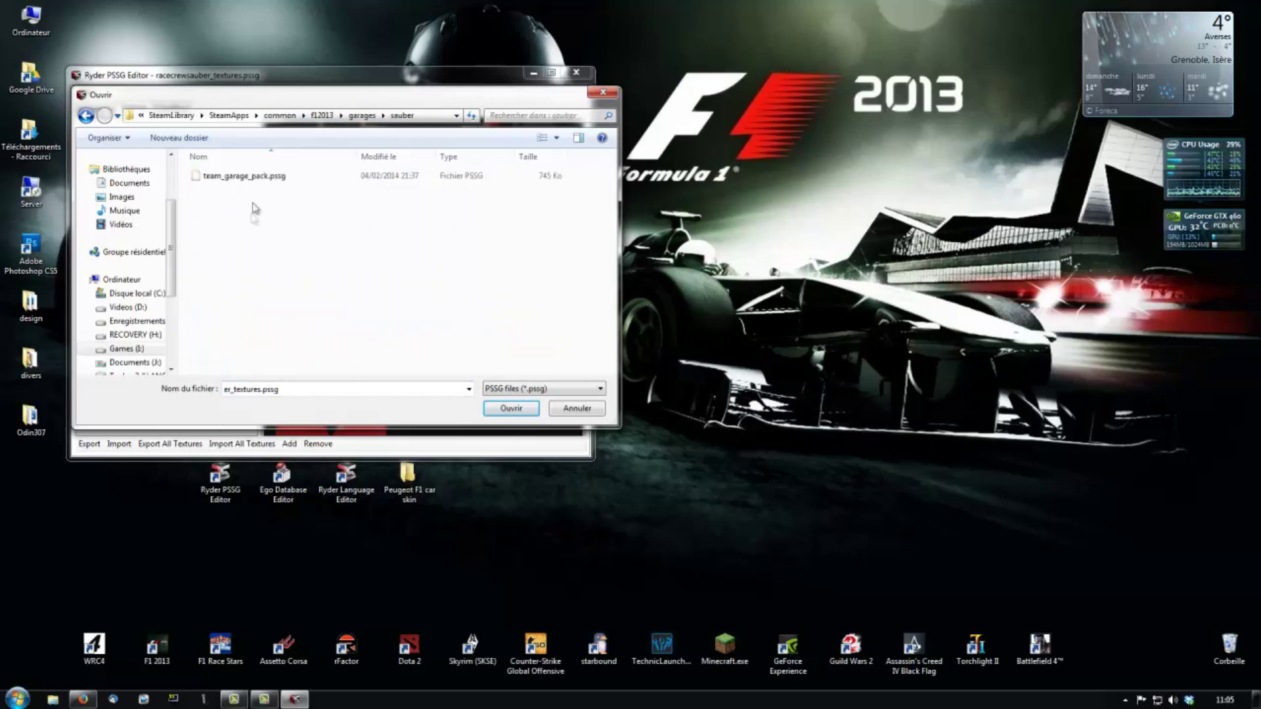
{"action": "double_click", "coordinate": [249, 182]}
{"action": "left_click", "coordinate": [135, 149]}
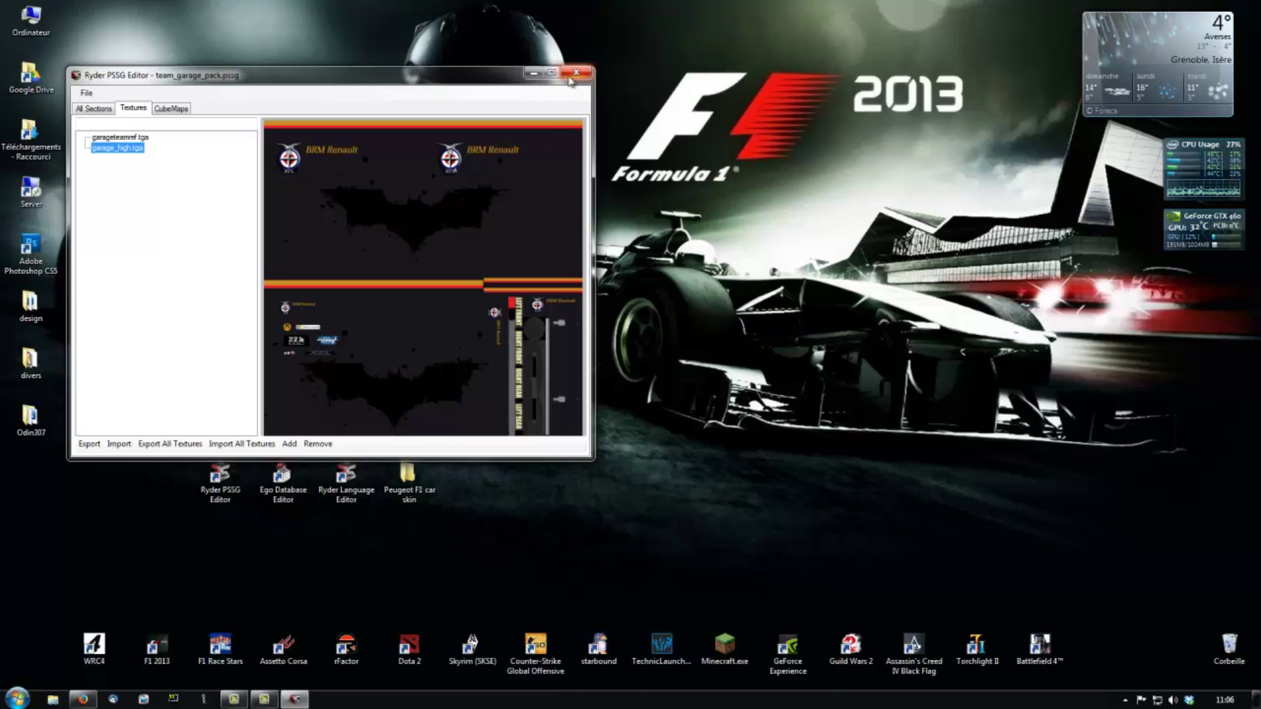
{"action": "left_click", "coordinate": [571, 76]}
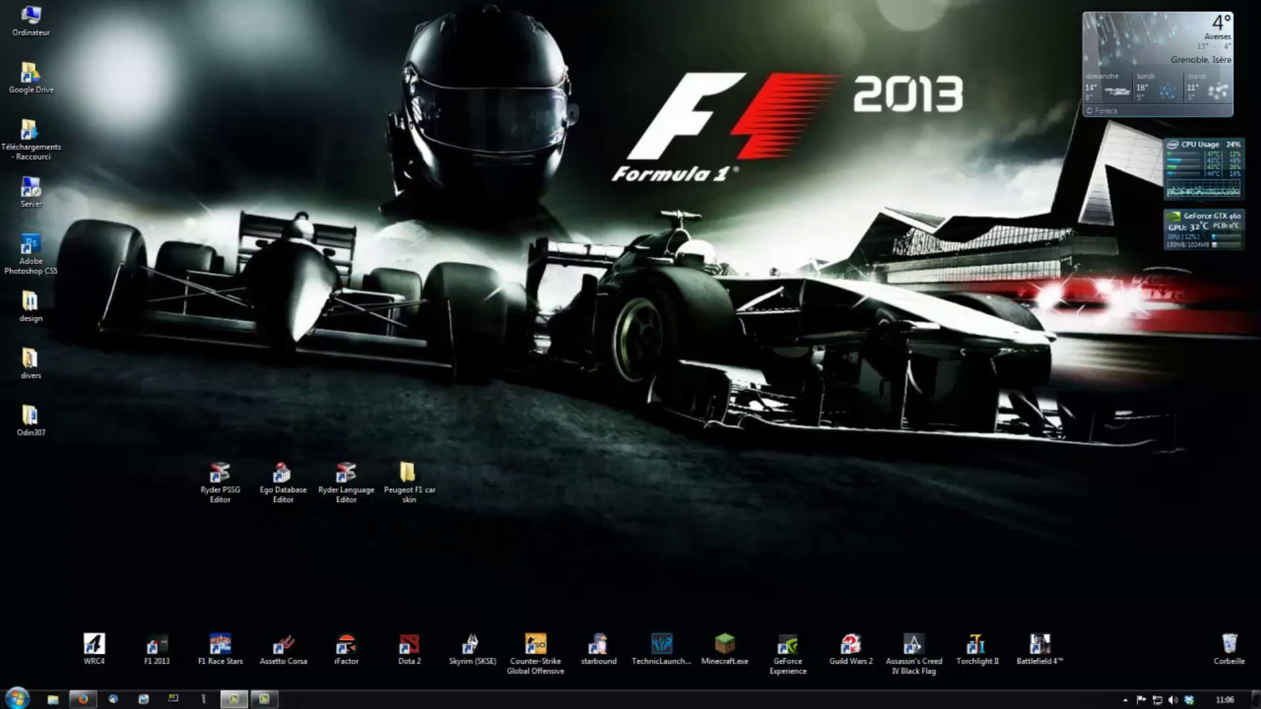